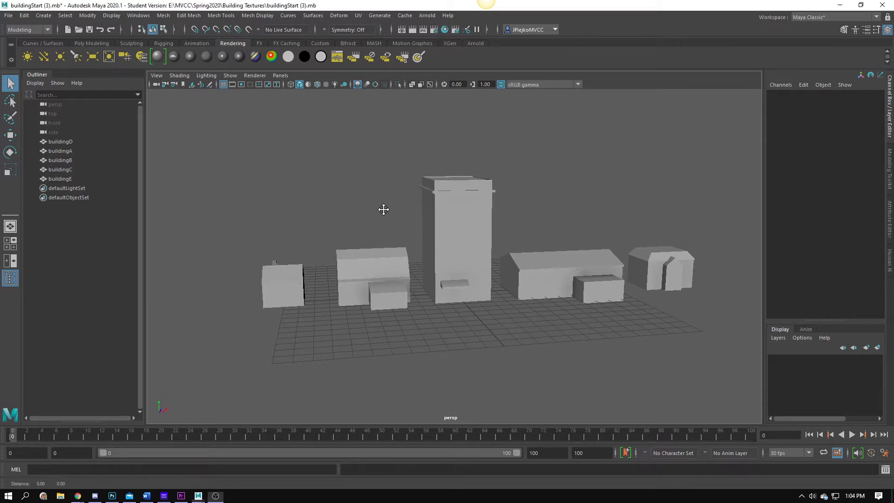
left_click_drag(383, 209, 278, 250, "alt")
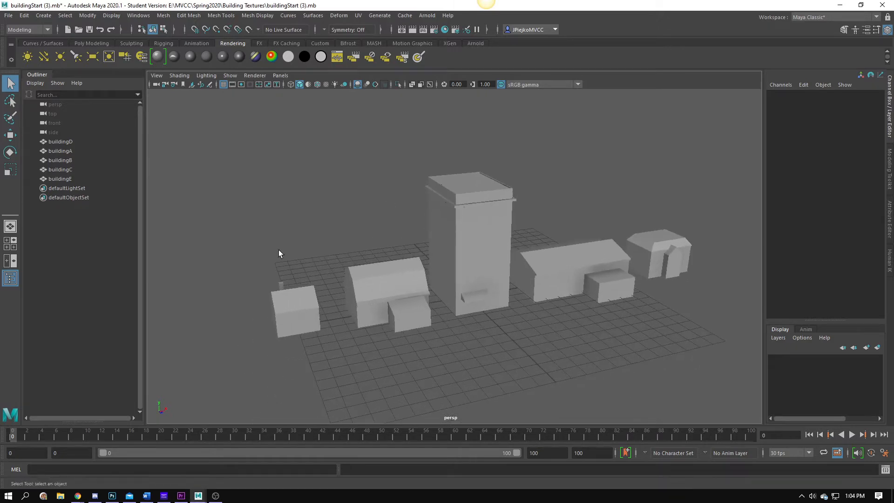
left_click(281, 319)
left_click_drag(383, 313, 321, 333, "alt")
Close the buildingStart (1) scene without saving its changes and return to the buildingStart (3) scene
mouse_move(198, 496)
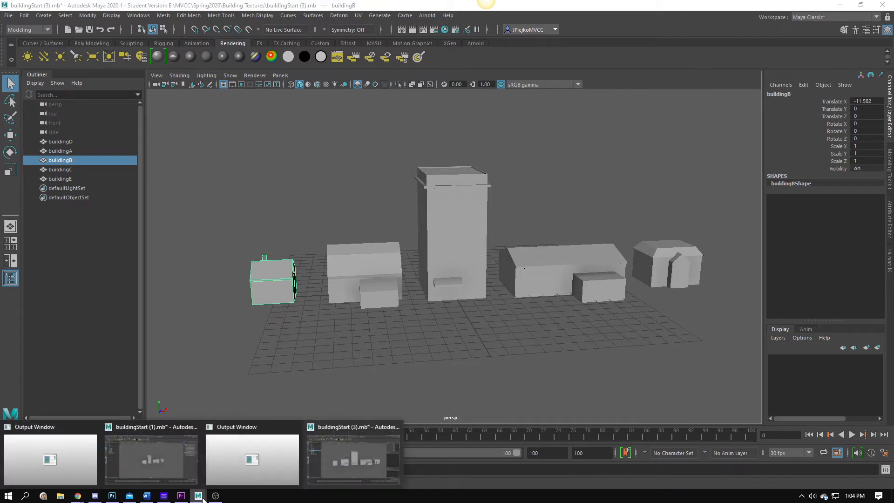
left_click(144, 455)
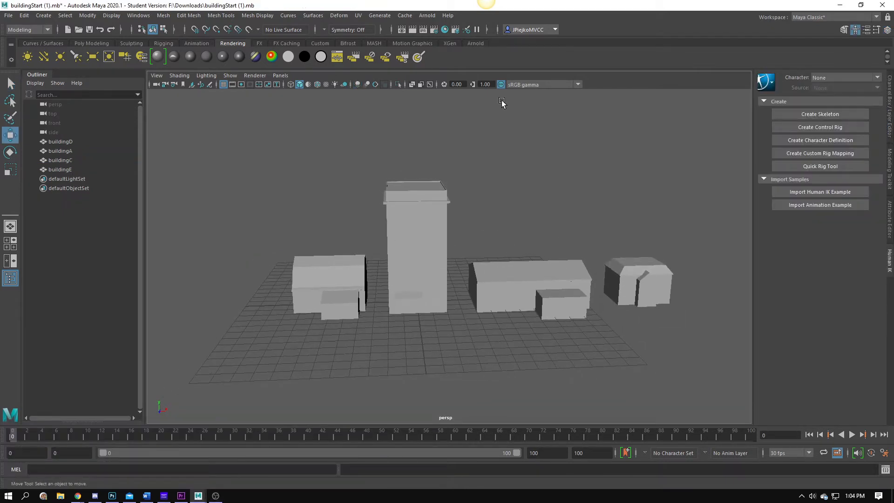
left_click(881, 5)
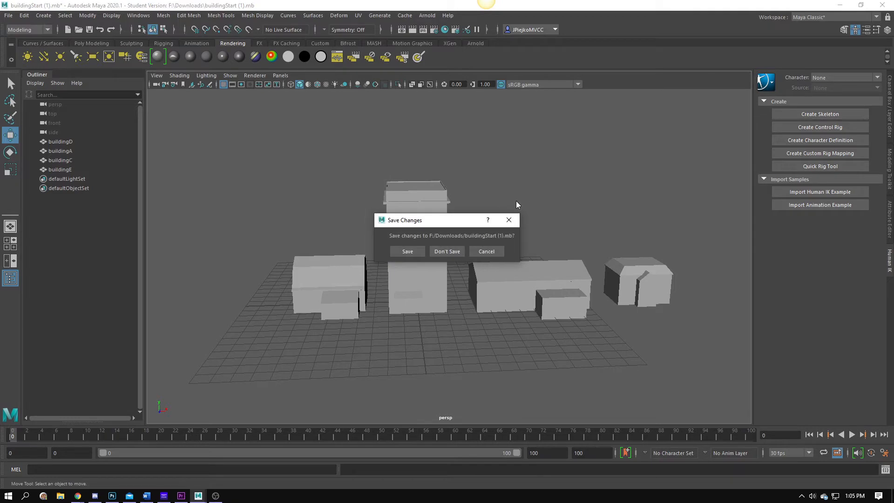
left_click(458, 248)
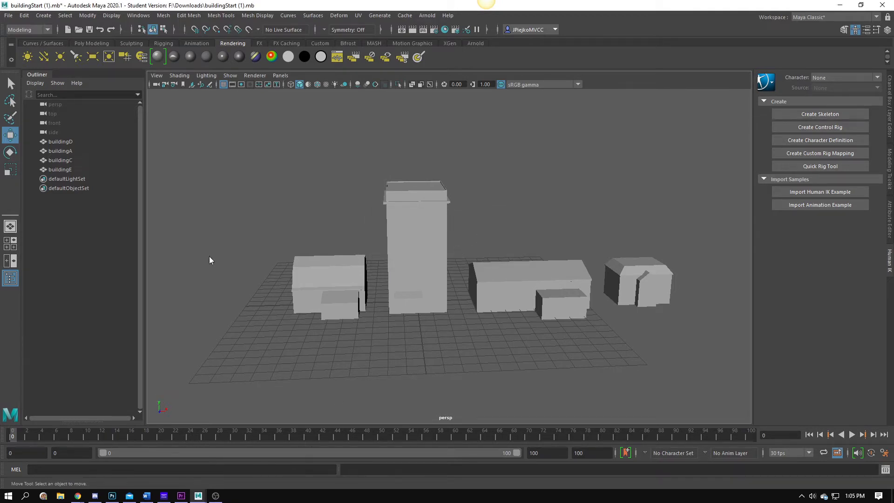
mouse_move(198, 496)
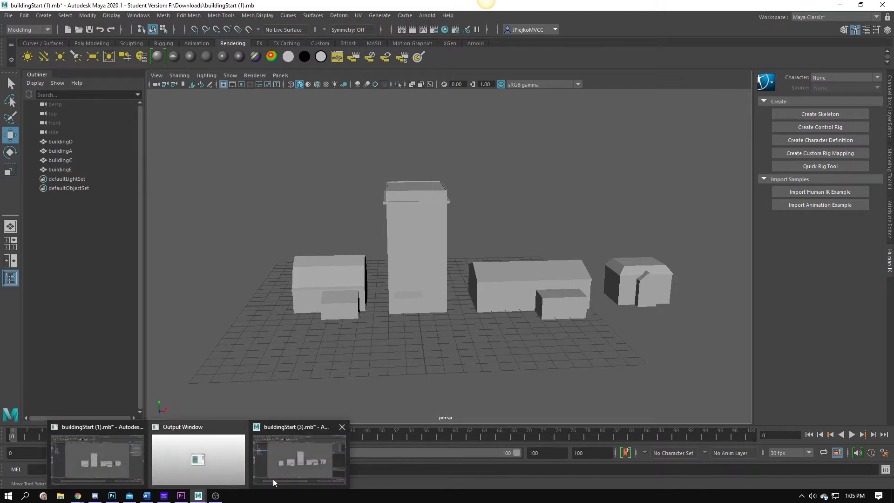
left_click(296, 475)
Examine the small house with the chimney and the neighbouring barn-shaped building from several angles
mouse_move(454, 169)
left_mouse_down("alt")
mouse_move(507, 190)
mouse_move(465, 176)
left_mouse_up("alt")
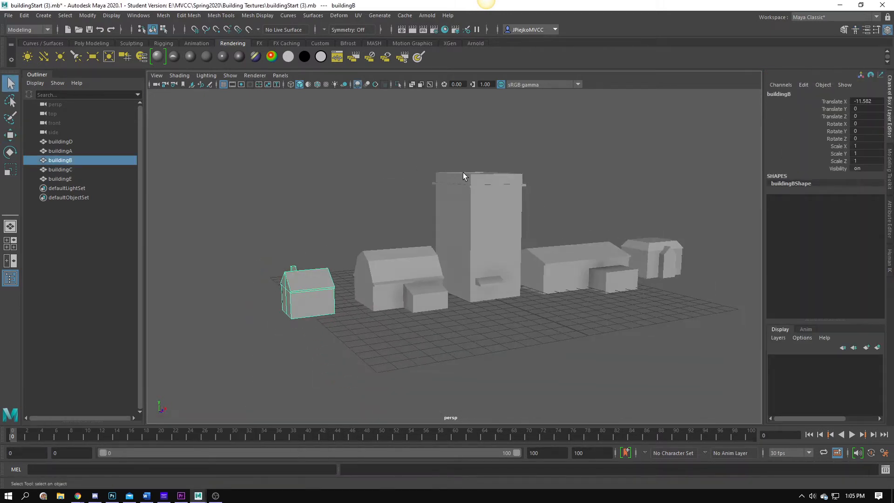
right_click_drag(465, 175, 498, 193, "alt")
middle_click_drag(498, 193, 495, 173, "alt")
left_click(493, 317)
middle_click_drag(494, 318, 507, 317, "alt")
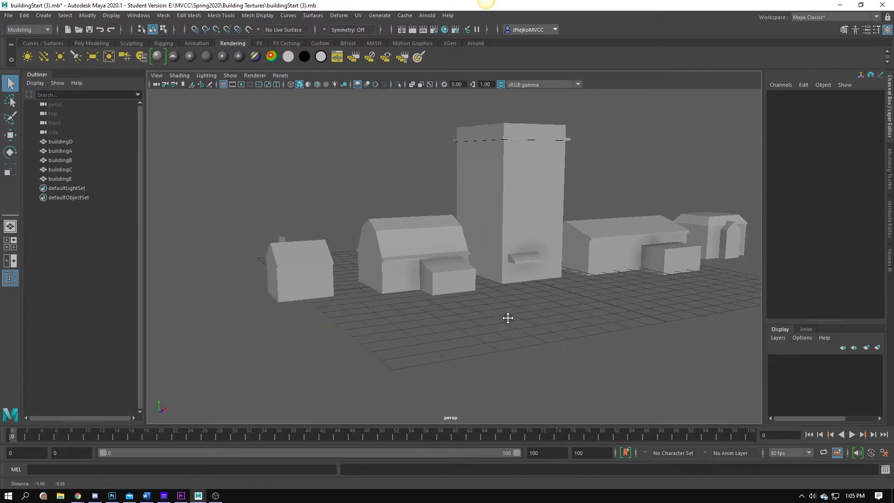
right_click_drag(507, 317, 518, 320, "alt")
left_click(311, 283)
middle_click_drag(311, 283, 392, 322, "alt")
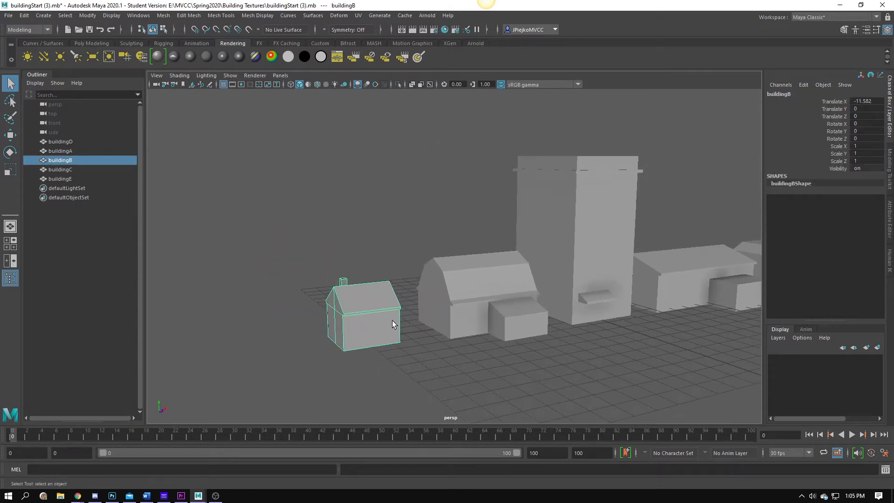
left_click(302, 298)
middle_click_drag(553, 329, 456, 337, "alt")
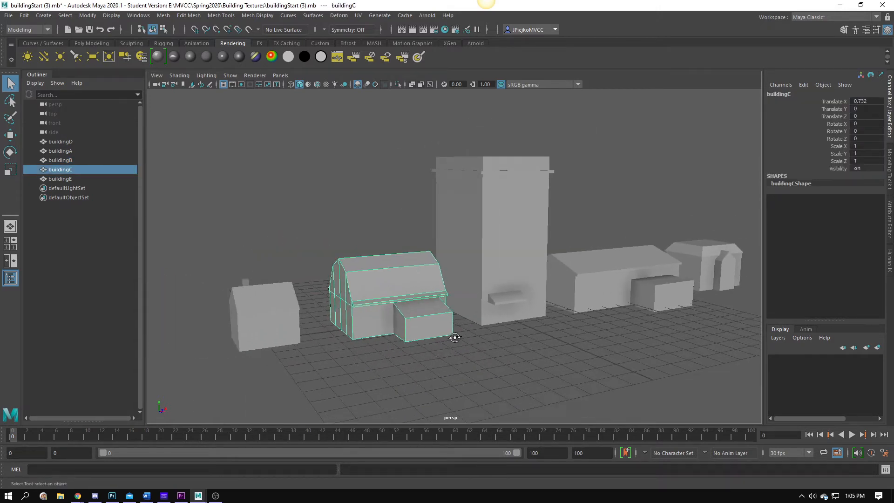
mouse_move(457, 337)
left_mouse_down("alt")
mouse_move(464, 347)
mouse_move(409, 342)
mouse_move(456, 339)
left_mouse_up("alt")
middle_click_drag(457, 339, 418, 331, "alt")
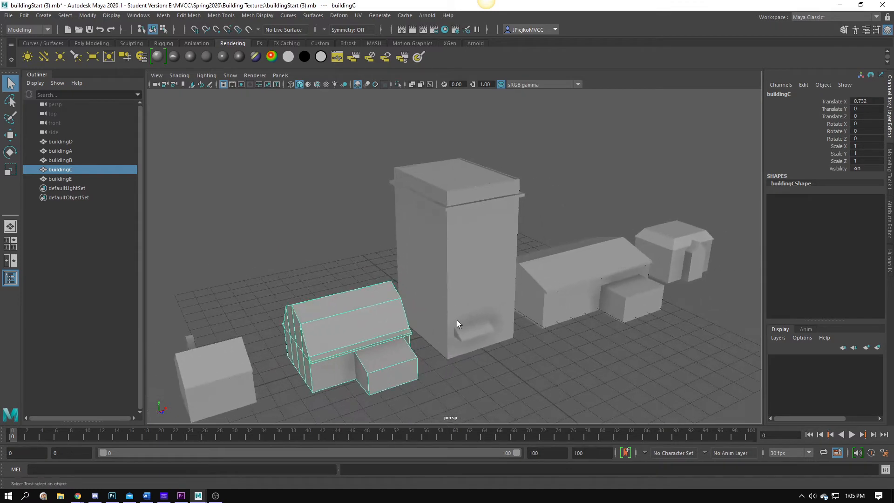
Examine the tall tower, the long gabled building and the small hip-roofed building up close and from around
left_click(466, 317)
middle_click_drag(469, 317, 433, 315, "alt")
left_click_drag(433, 315, 459, 317, "alt")
middle_click_drag(459, 317, 400, 346, "alt")
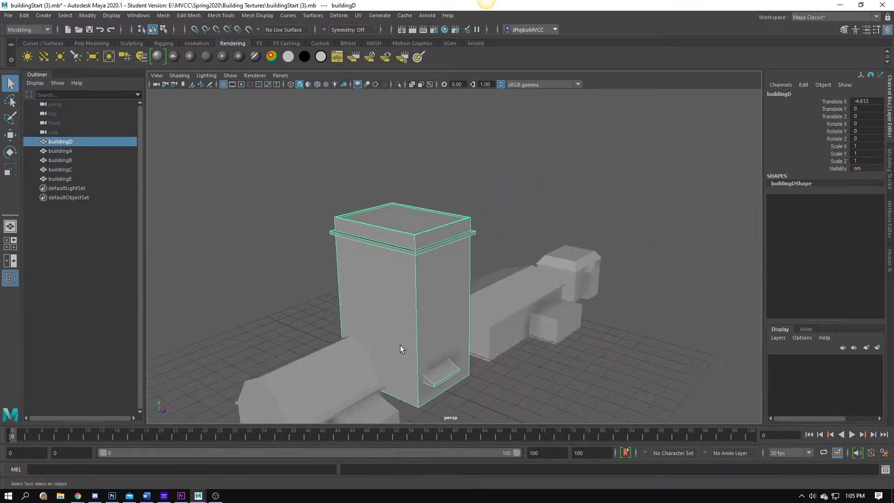
left_click_drag(400, 347, 463, 294, "alt")
scroll(462, 295, "up", 5)
left_click_drag(357, 256, 484, 303, "alt")
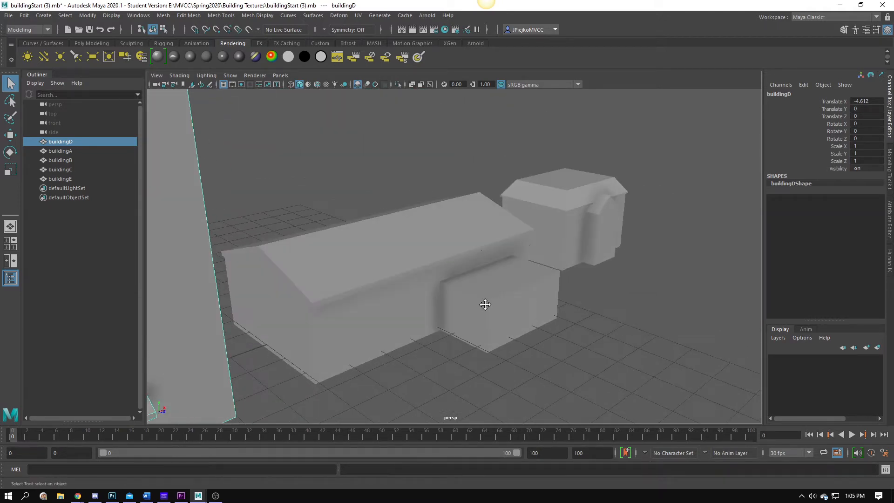
middle_click_drag(485, 303, 356, 282, "alt")
right_click_drag(356, 282, 622, 250, "alt")
middle_click_drag(474, 196, 367, 235, "alt")
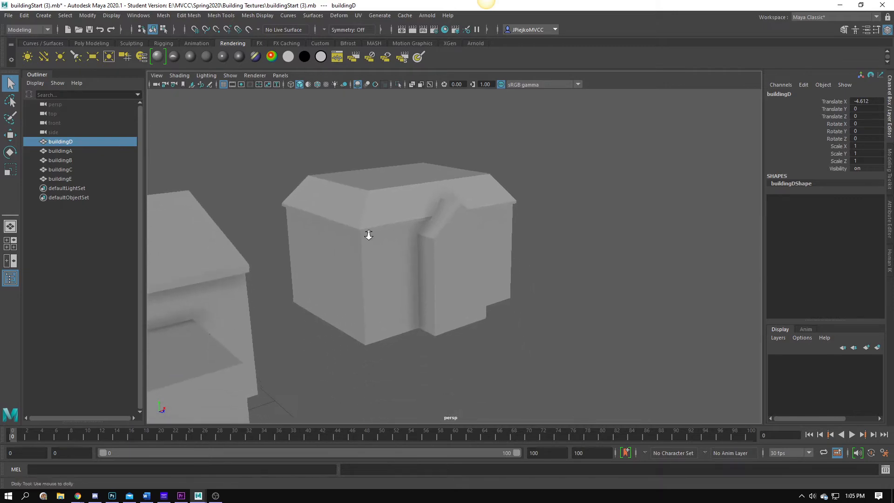
right_click_drag(368, 235, 468, 290, "alt")
middle_click_drag(469, 290, 523, 295, "alt")
left_click_drag(523, 295, 472, 289, "alt")
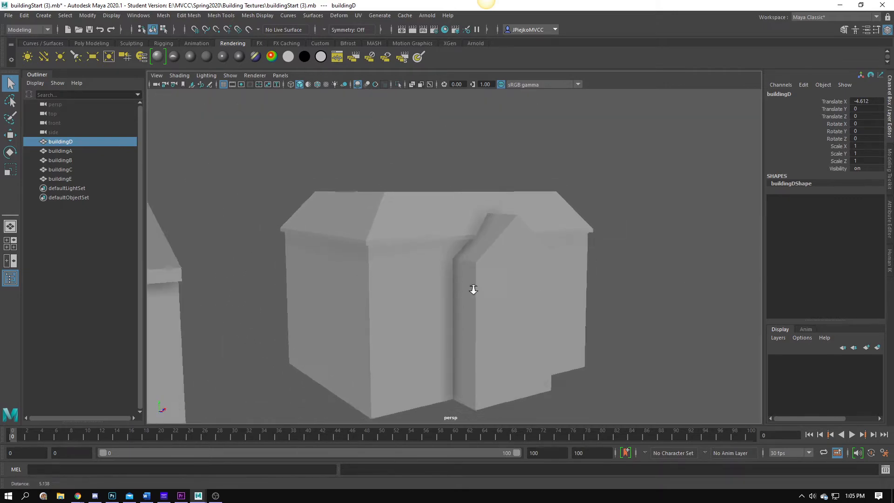
right_click_drag(473, 289, 417, 279, "alt")
middle_click_drag(418, 280, 416, 248, "alt")
left_click_drag(416, 248, 363, 207, "alt")
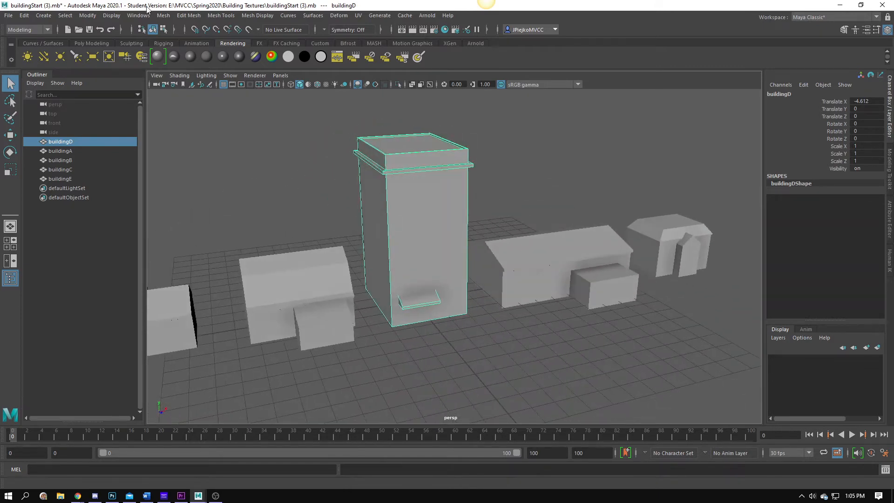
Turn on the Poly Count heads-up display in the viewport
left_click(162, 16)
mouse_move(138, 16)
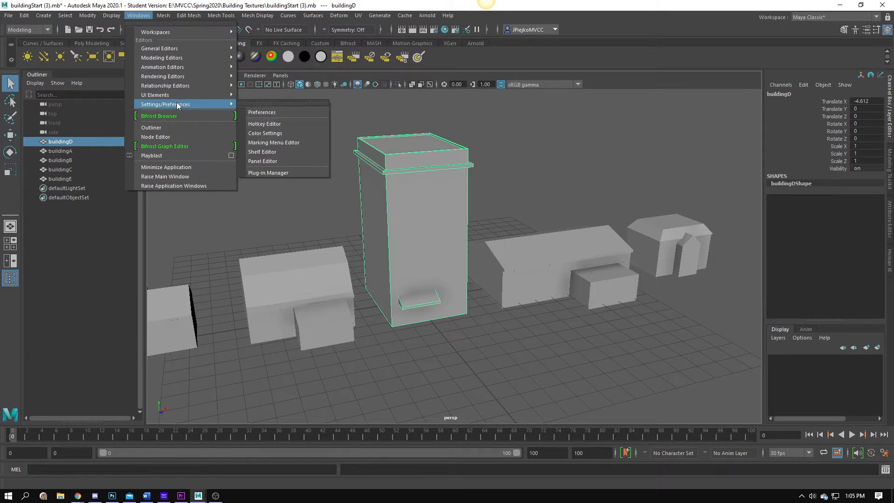
mouse_move(148, 48)
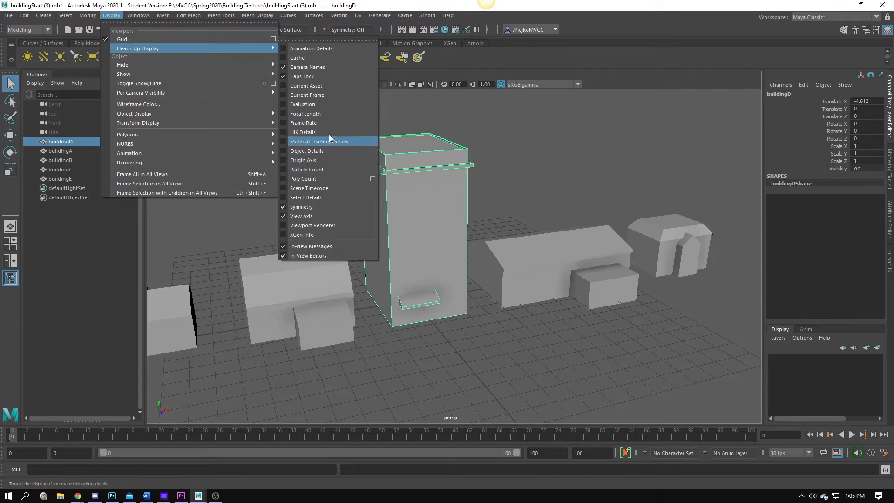
left_click(326, 178)
Check the polygon counts of individual buildings by selecting them one after another, and clear the selection
left_click_drag(285, 281, 228, 141, "alt")
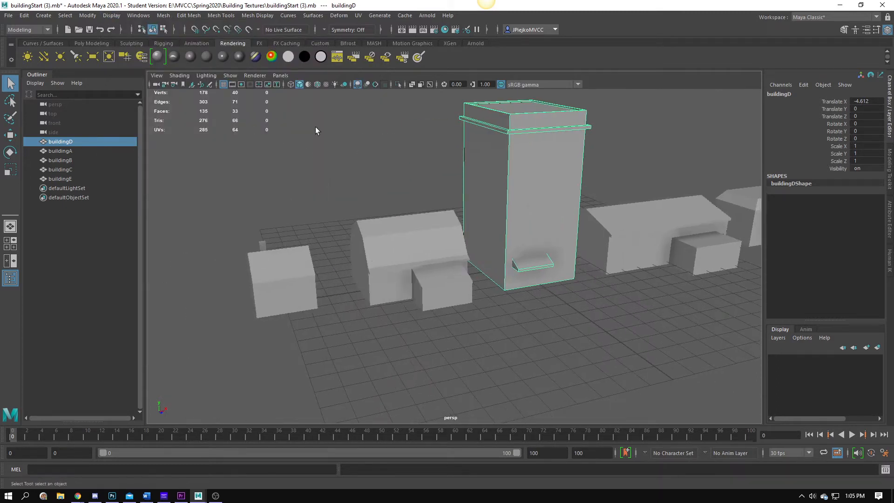
left_click(459, 246)
middle_click_drag(465, 276, 363, 279, "alt")
left_click(484, 271)
left_click(632, 219)
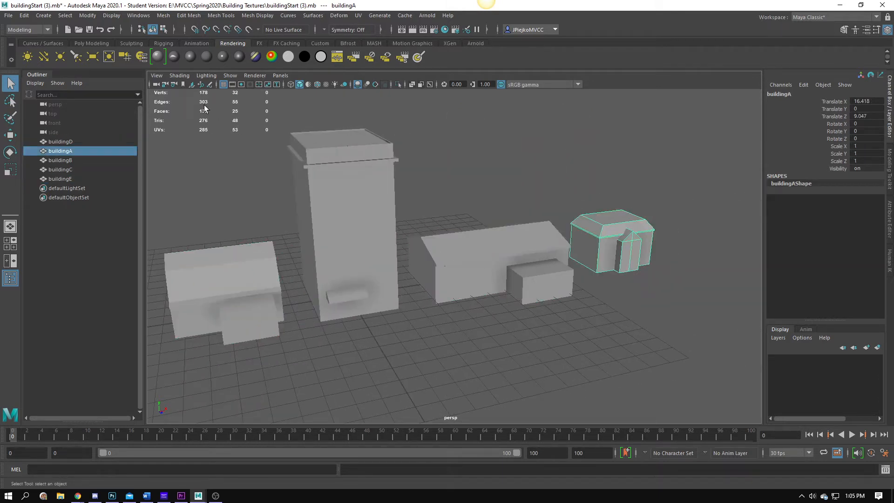
left_click_drag(380, 215, 605, 200, "alt")
left_click(750, 172)
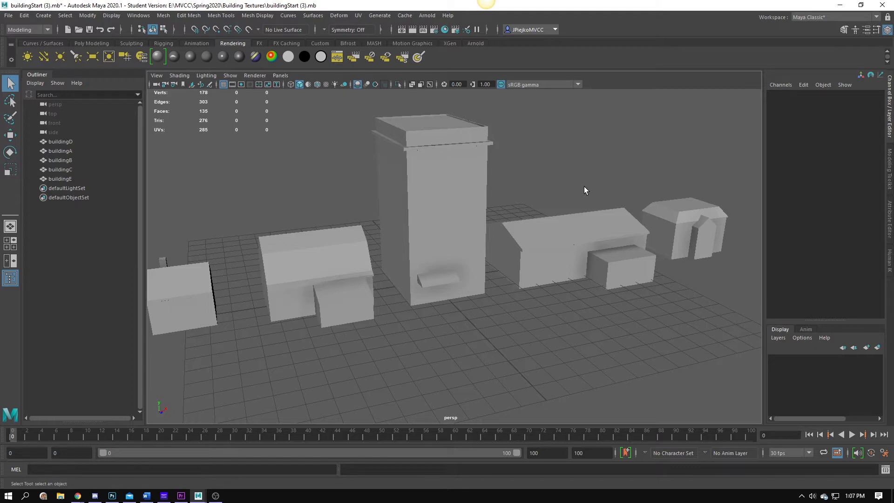
Delete buildingA, buildingC, buildingD and buildingE, keeping only buildingB in the scene
scroll(583, 186, "down", 10)
left_click_drag(393, 201, 660, 294)
key("Delete")
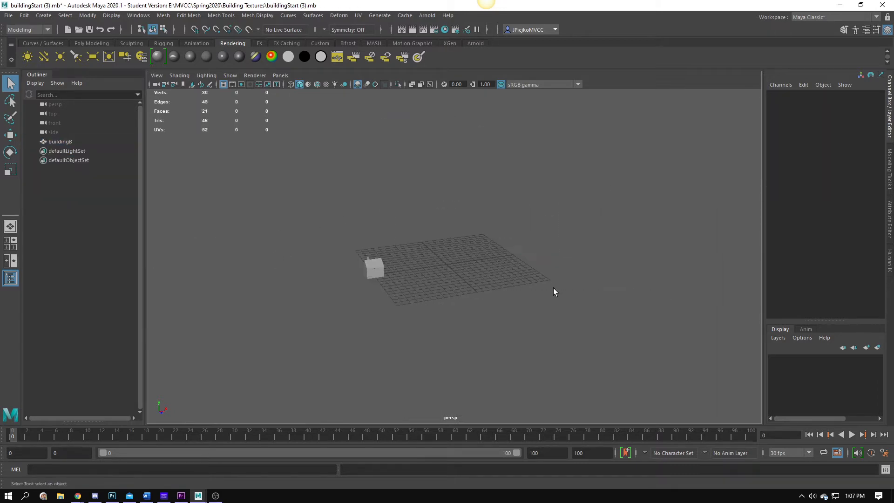
Move buildingB along the X axis to the grid's centre, at a Translate X of about 0.418
left_click(372, 266)
key("w")
left_click_drag(327, 285, 521, 269, "alt")
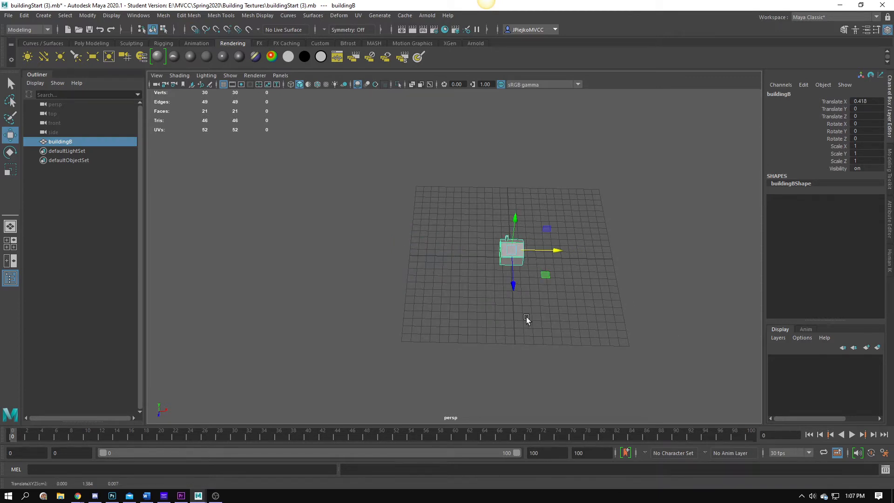
Examine buildingB up close from around, including its roof, chimney and long side walls
middle_click_drag(526, 316, 480, 319, "alt")
left_click_drag(480, 279, 505, 279, "alt")
right_click_drag(504, 279, 532, 304, "alt")
middle_click_drag(533, 303, 471, 321, "alt")
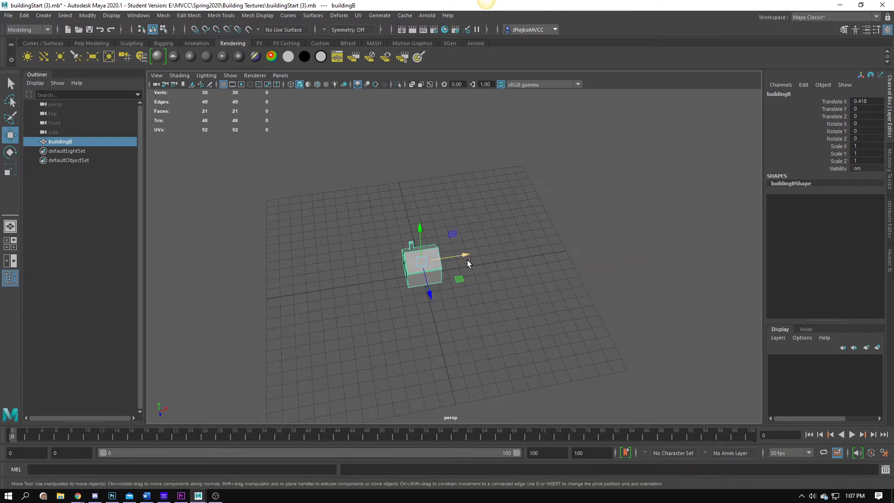
left_click_drag(467, 259, 415, 322)
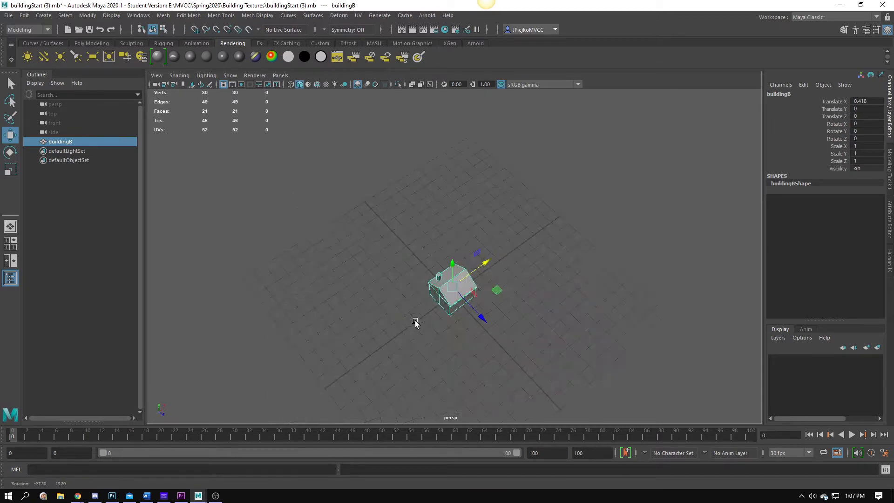
right_click_drag(415, 322, 561, 325, "alt")
left_click_drag(560, 326, 507, 338, "alt")
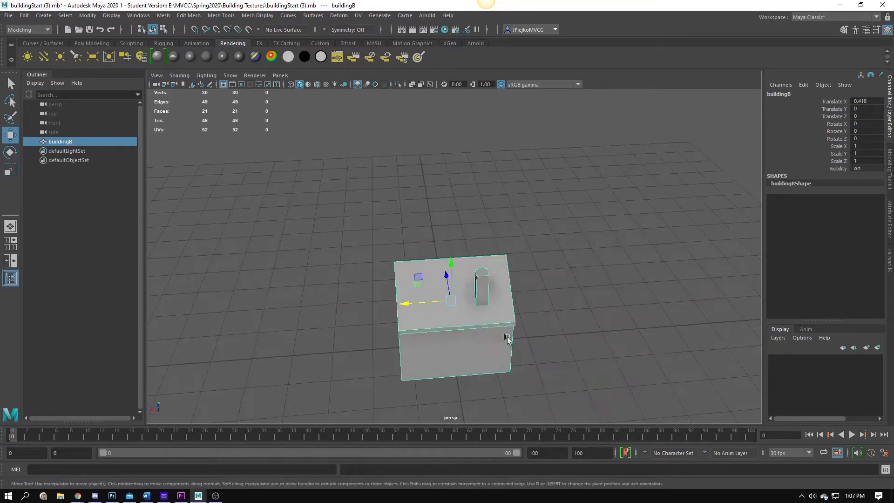
middle_click_drag(508, 339, 495, 274, "alt")
right_click_drag(495, 274, 535, 264, "alt")
left_click_drag(534, 263, 475, 247, "alt")
middle_click_drag(475, 248, 509, 279, "alt")
left_click_drag(510, 279, 566, 279, "alt")
right_click_drag(566, 279, 629, 274, "alt")
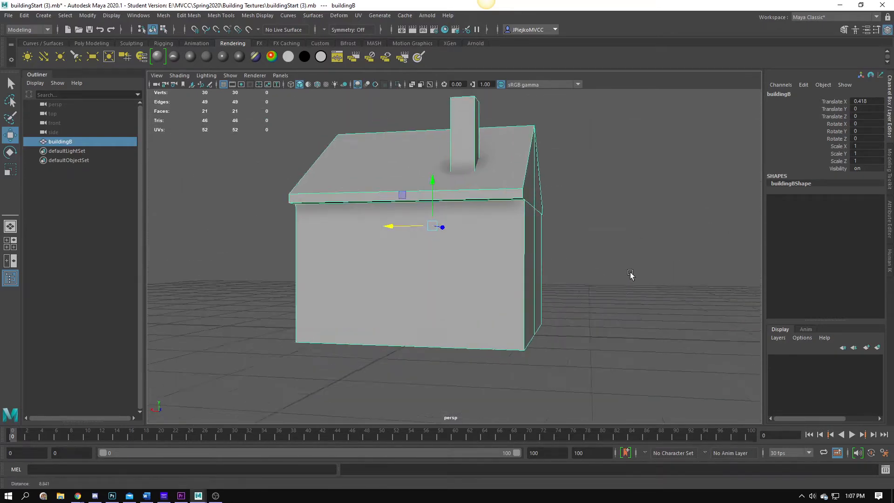
Inspect the gable ends, roof overhang and wall edges of buildingB from several sides
left_click_drag(630, 275, 520, 294, "alt")
left_click_drag(378, 250, 401, 237, "alt")
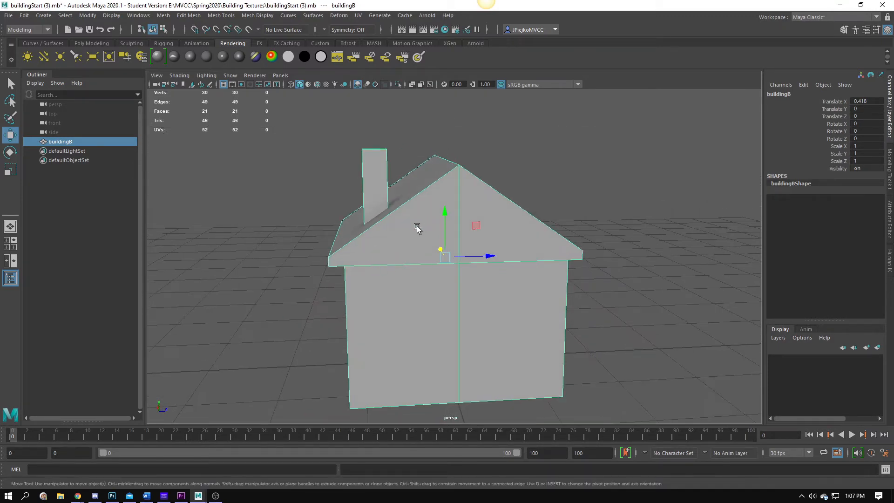
mouse_move(457, 226)
left_mouse_down("alt")
mouse_move(427, 225)
mouse_move(527, 229)
mouse_move(469, 213)
left_mouse_up("alt")
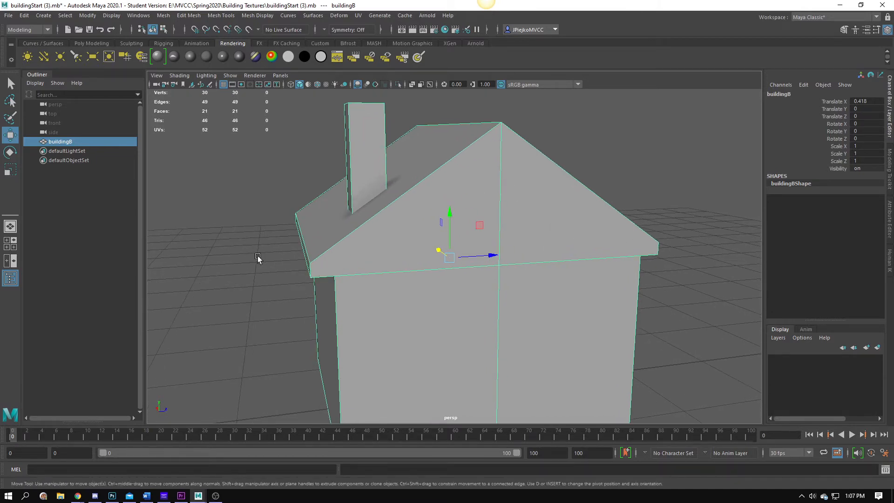
left_click_drag(259, 257, 391, 256, "alt")
left_click(391, 255)
left_click_drag(498, 285, 549, 211, "alt")
left_click_drag(526, 259, 561, 134, "alt")
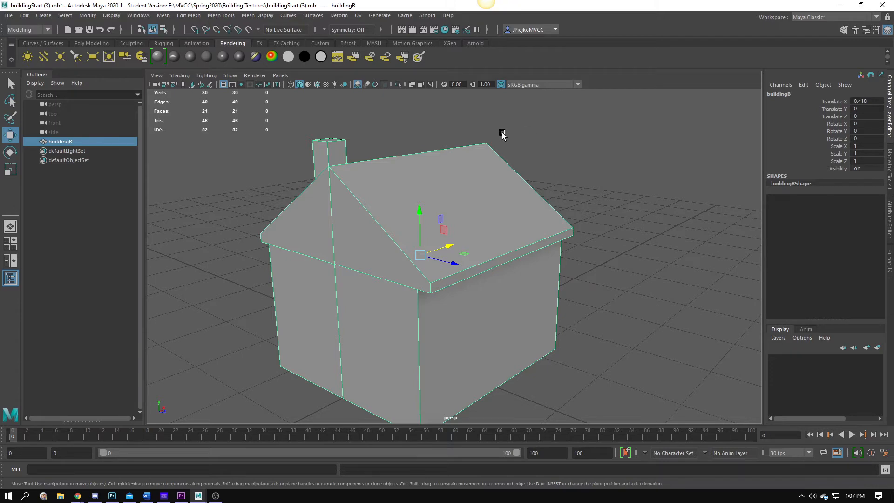
left_click_drag(502, 134, 222, 205, "alt")
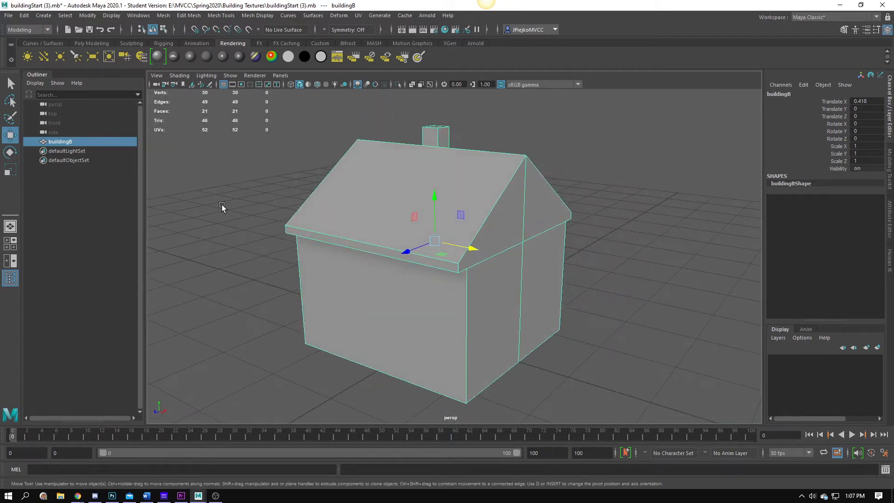
left_click_drag(437, 168, 409, 168, "alt")
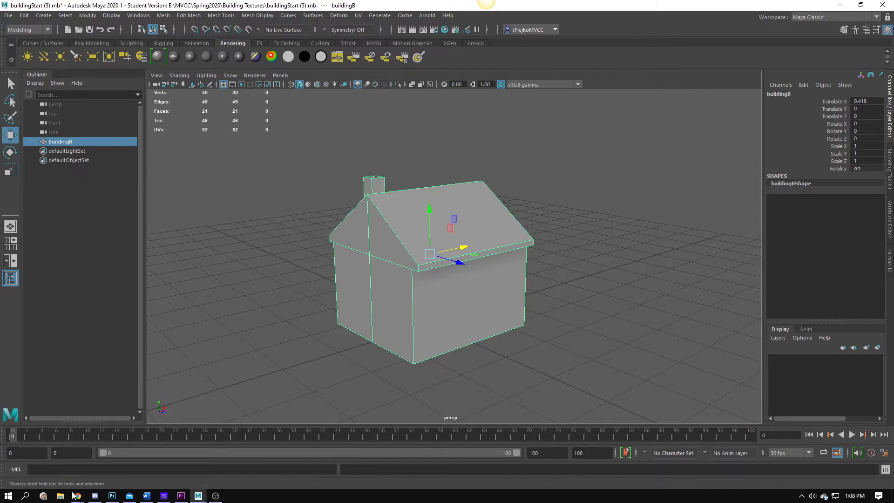
Switch to the Chrome window with the Sketchfab pages and show the "little shack" Google image results for reference
mouse_move(78, 495)
mouse_move(366, 469)
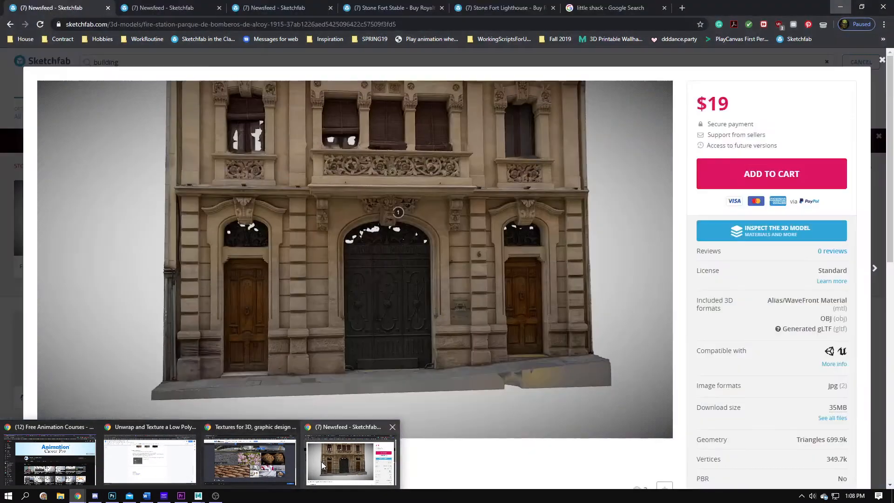
left_click(353, 463)
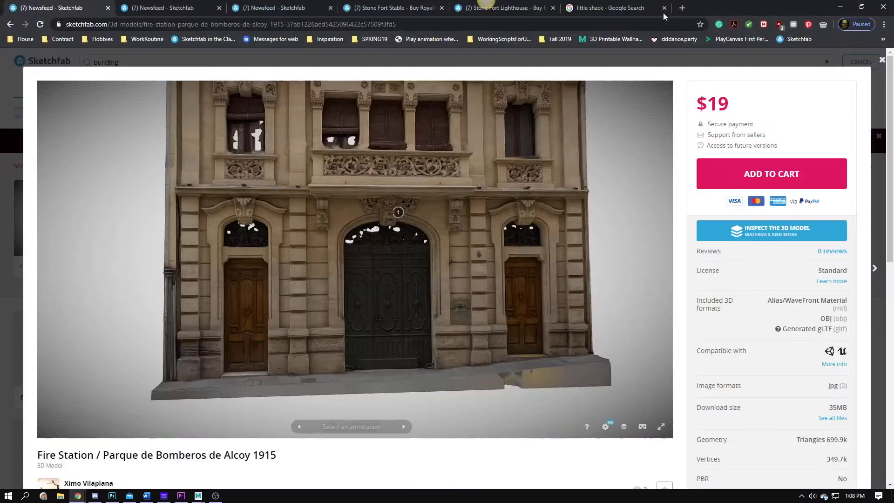
left_click(607, 9)
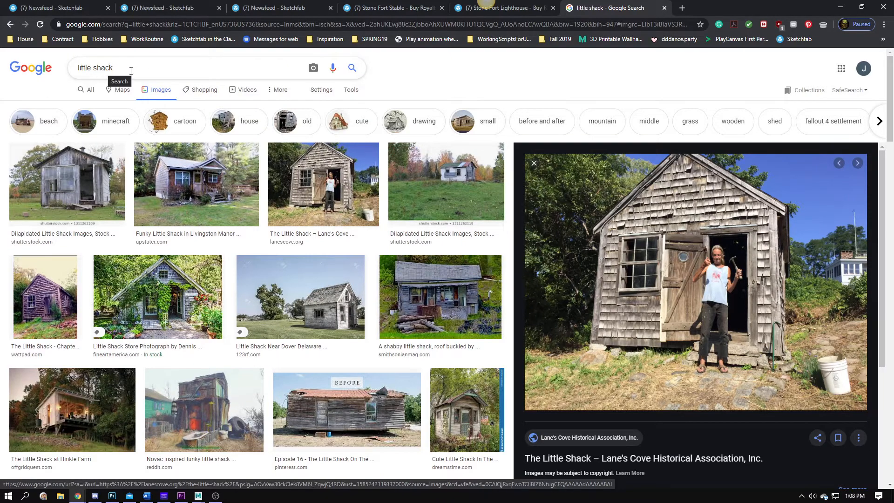
Browse the "little shack" image results for buildings shaped like the low-poly model
left_click(82, 68)
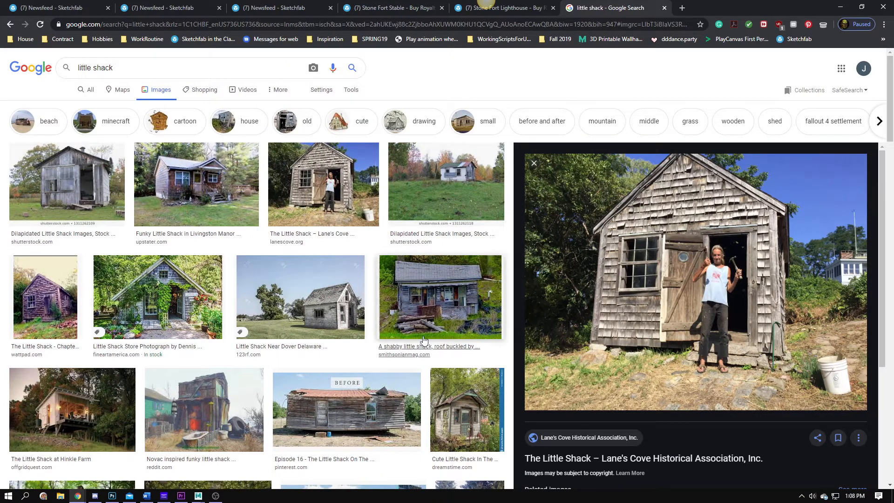
scroll(427, 289, "down", 5)
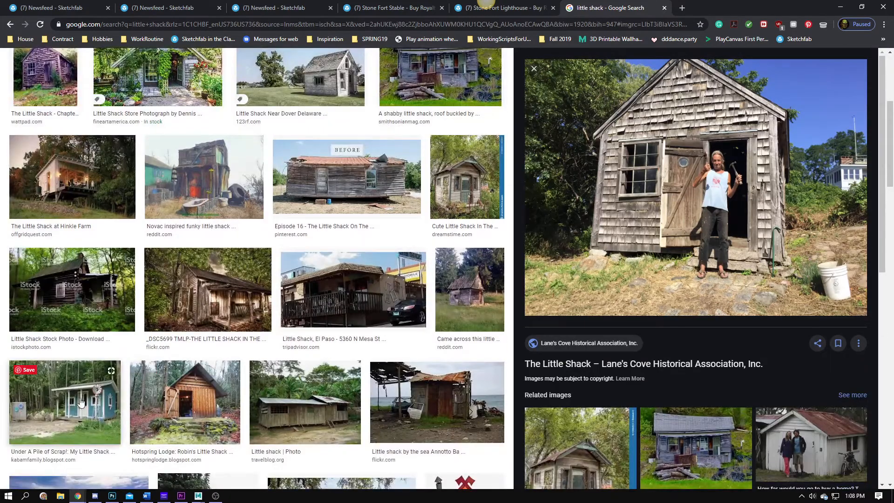
scroll(219, 446, "up", 3)
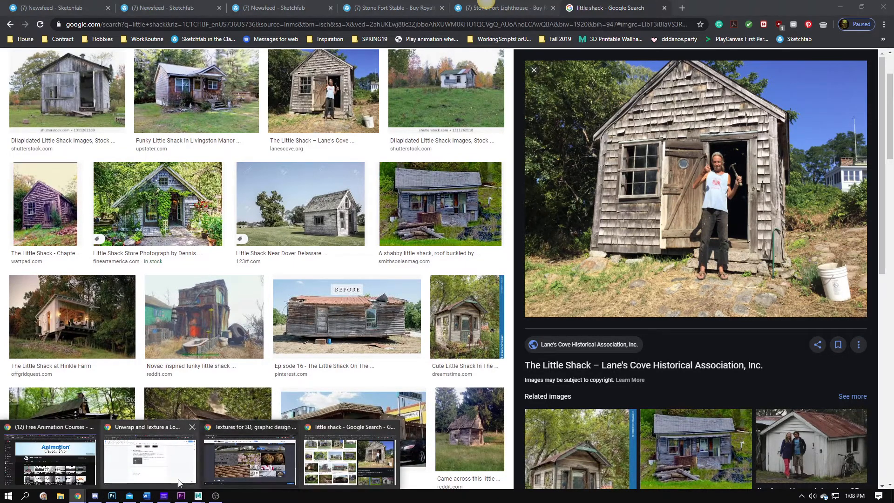
Switch to Maya and view buildingB from its long roof side to compare it with the reference photos
mouse_move(198, 497)
left_click(218, 465)
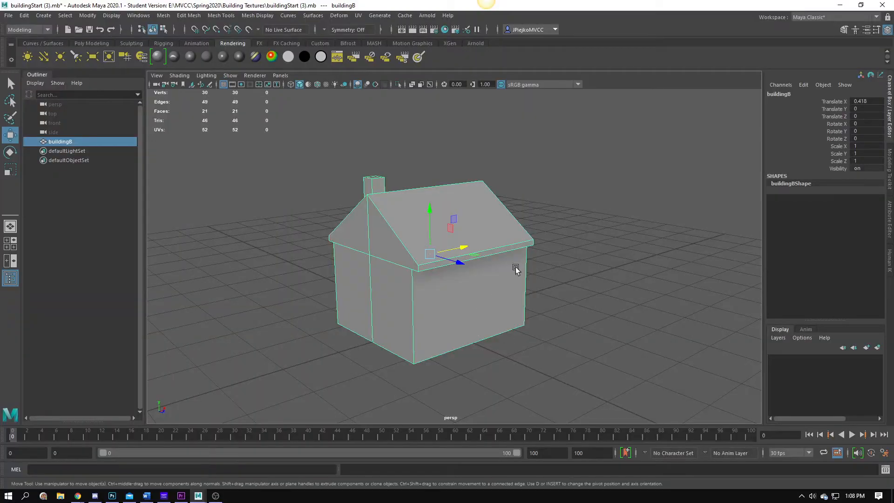
left_click_drag(454, 312, 407, 279, "alt")
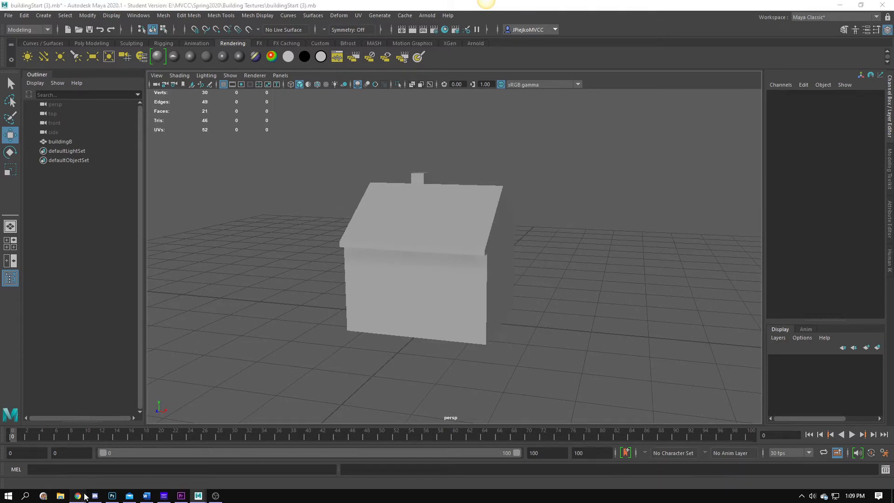
Switch back to the Chrome image results and open the preview of the little shack near Dover, Delaware
mouse_move(78, 495)
left_click(338, 478)
scroll(754, 309, "up", 2)
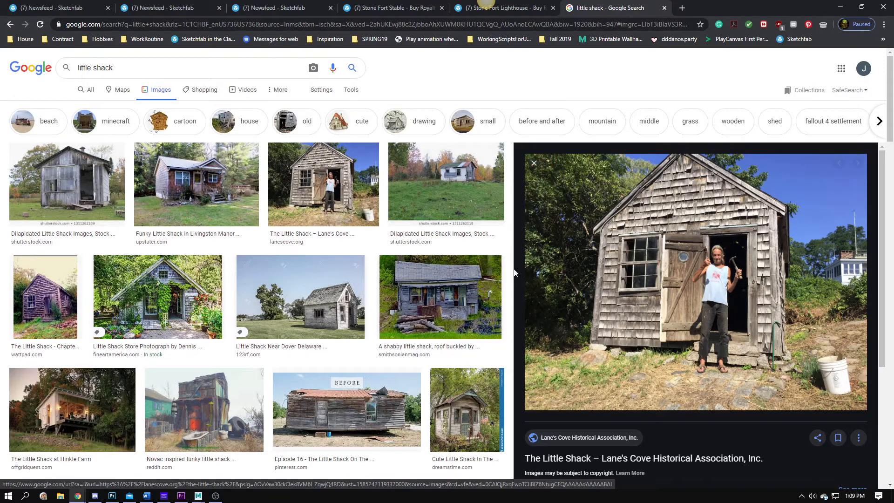
left_click(362, 323)
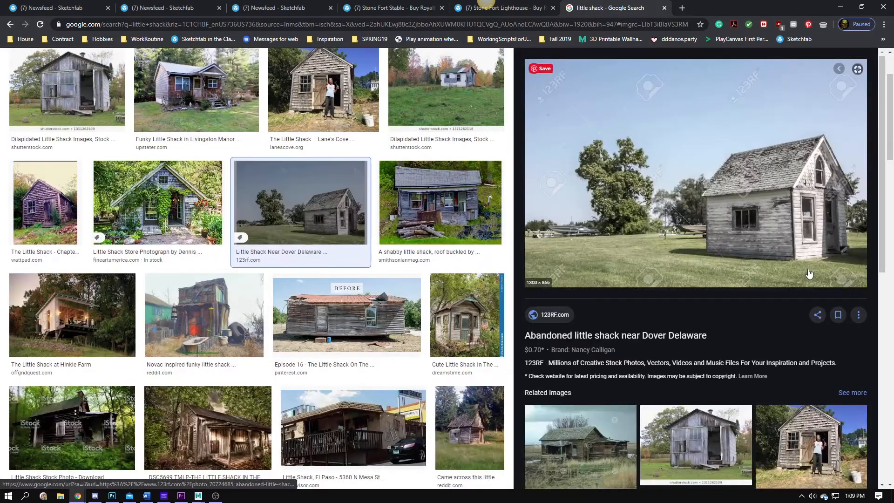
Switch to Maya and compare buildingB's gable ends and chimney with the Dover shack by viewing it from both ends
mouse_move(198, 495)
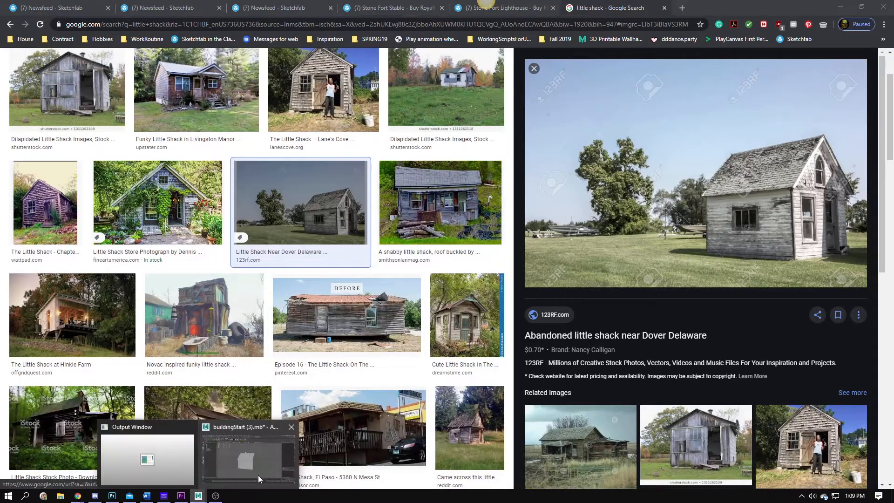
left_click(258, 473)
left_click_drag(481, 359, 443, 341, "alt")
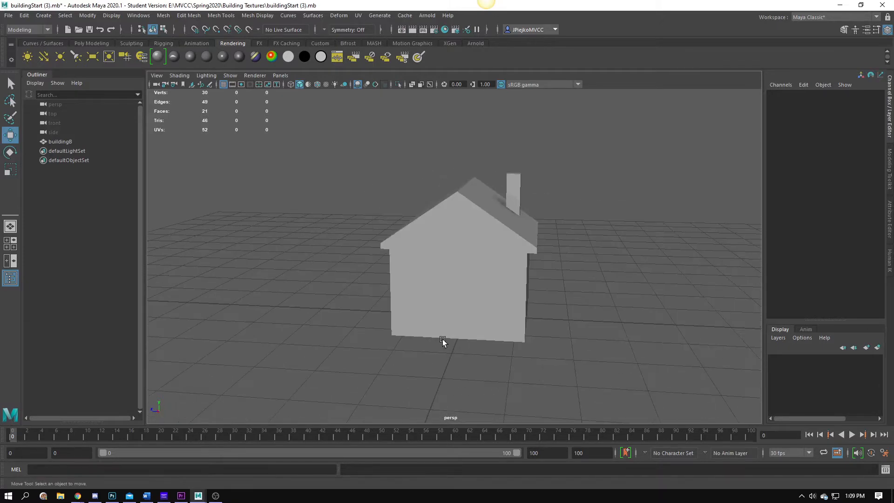
left_click_drag(485, 265, 557, 272, "alt")
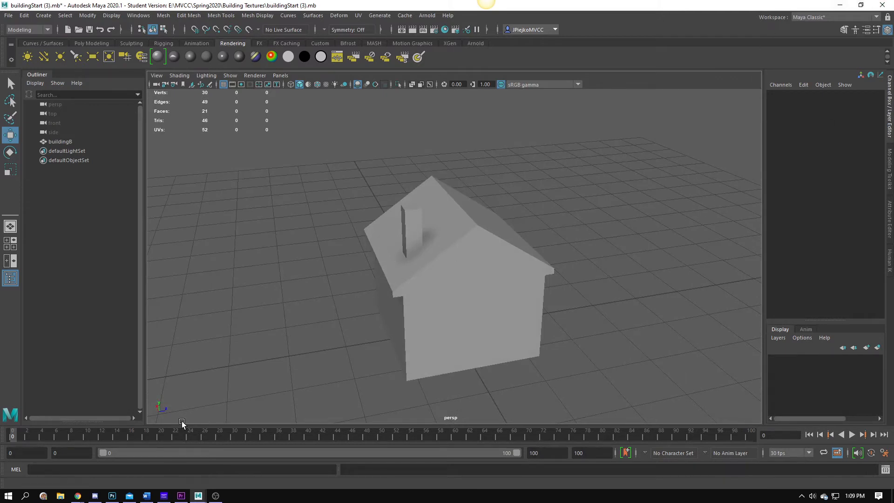
Switch to the Chrome image results, bring up the Lane's Cove shack photo and copy the image
mouse_move(77, 495)
left_click(253, 453)
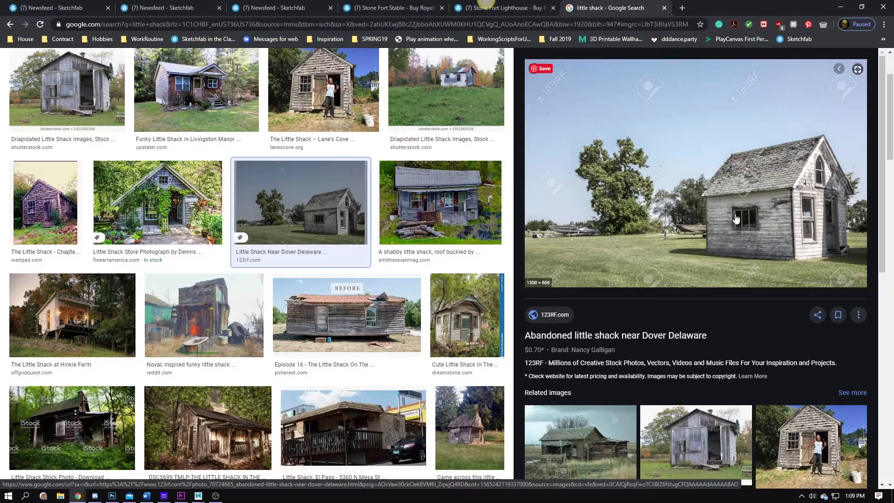
key("Up")
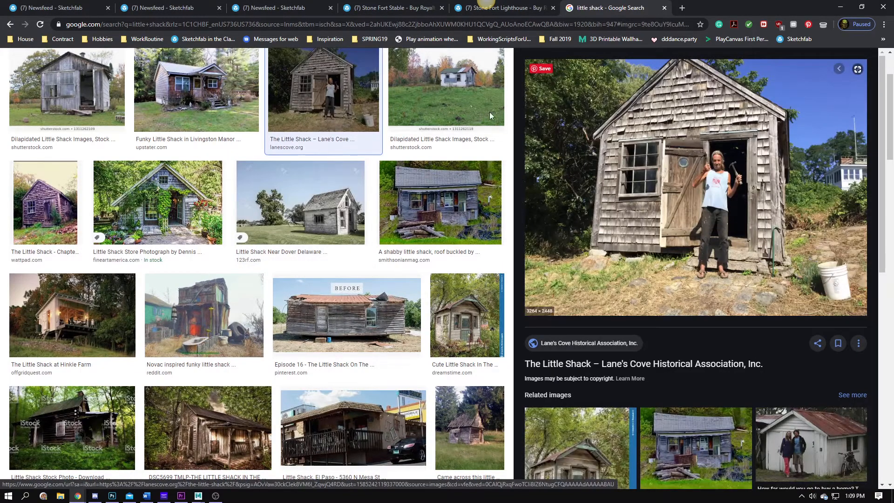
scroll(489, 115, "up", 2)
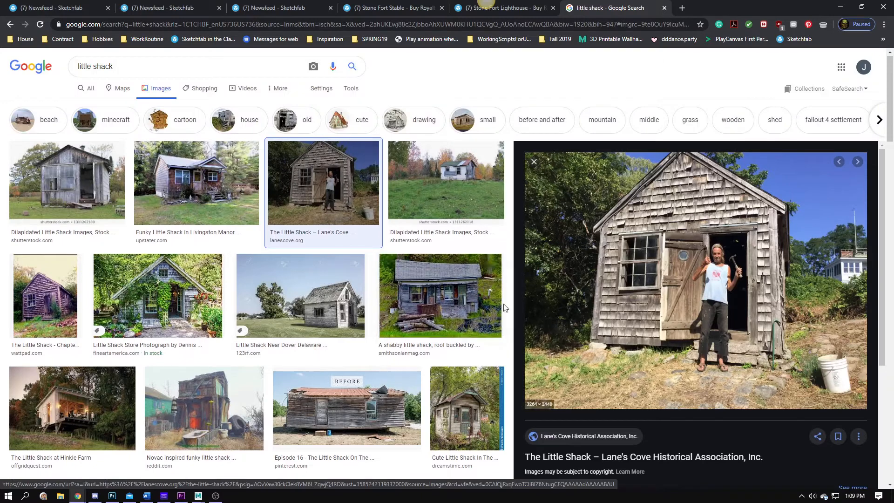
right_click(685, 226)
left_click(730, 314)
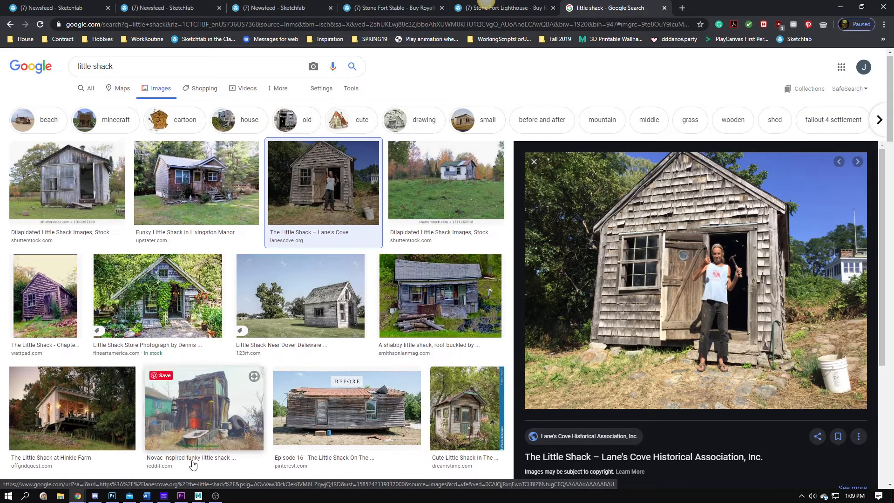
right_click(661, 288)
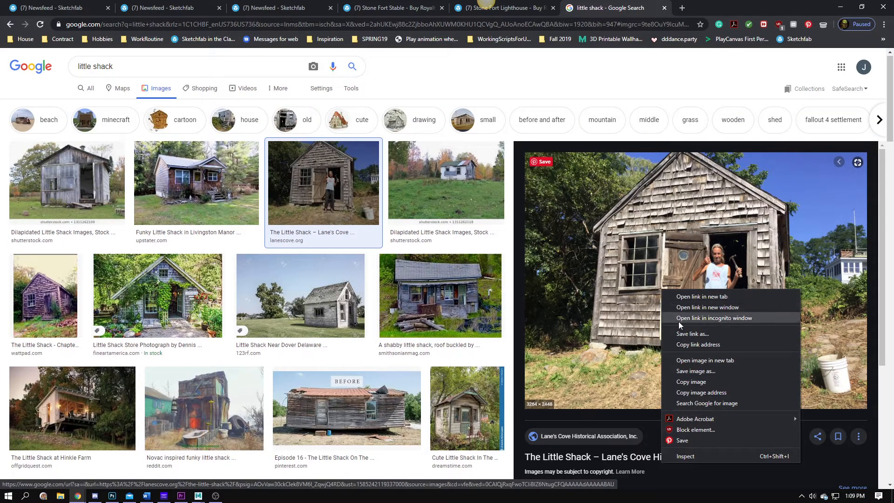
left_click(694, 381)
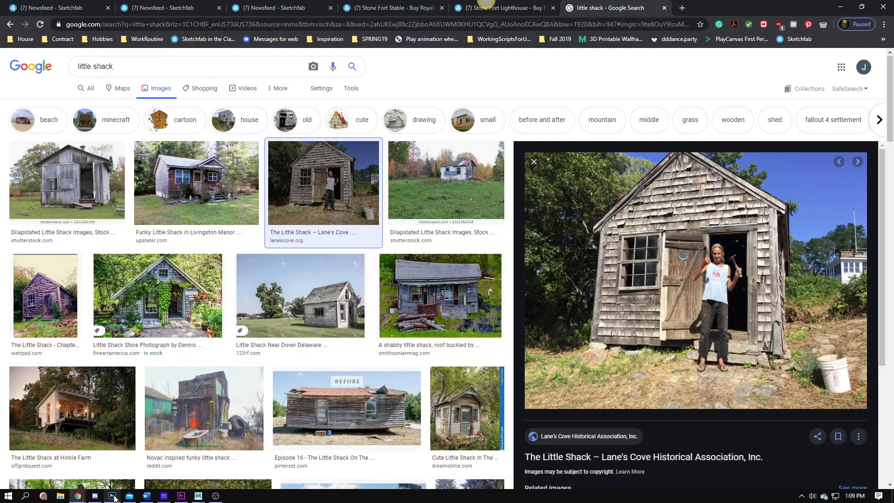
Switch to Photoshop, paste the shack photo on the artboard and transform it to about 16.8% scale with a rotation of about -0.94°
left_click(112, 496)
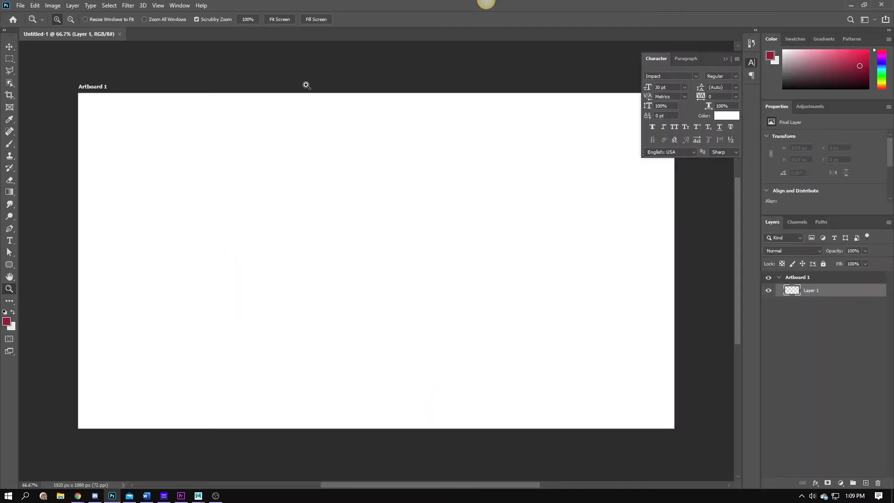
key("ctrl+v")
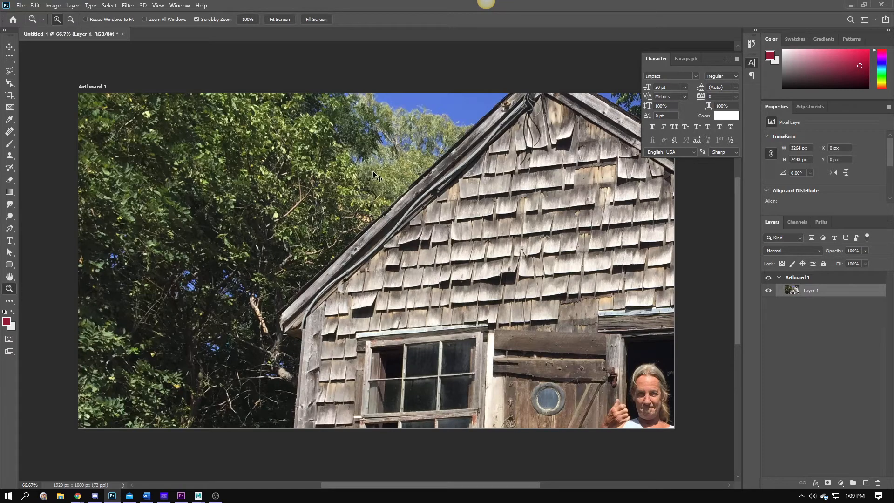
key("ctrl+t")
left_click_drag(78, 93, 494, 320)
left_click_drag(387, 236, 509, 343)
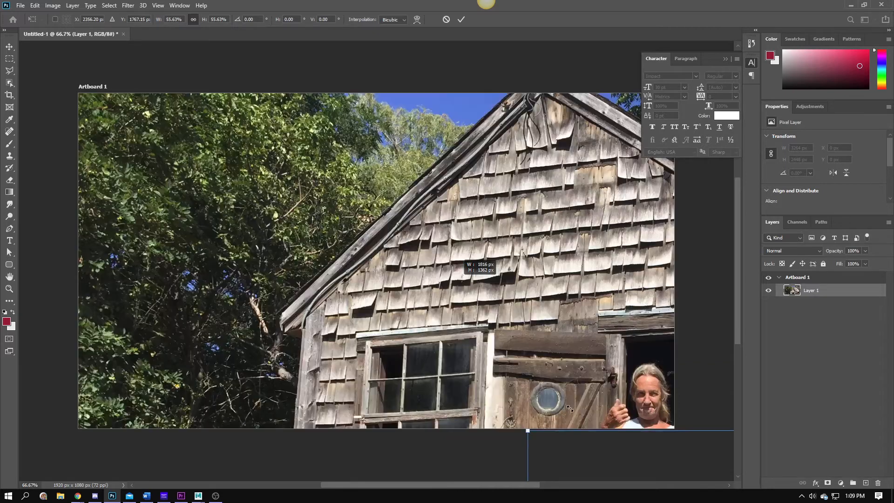
left_click_drag(564, 389, 421, 268)
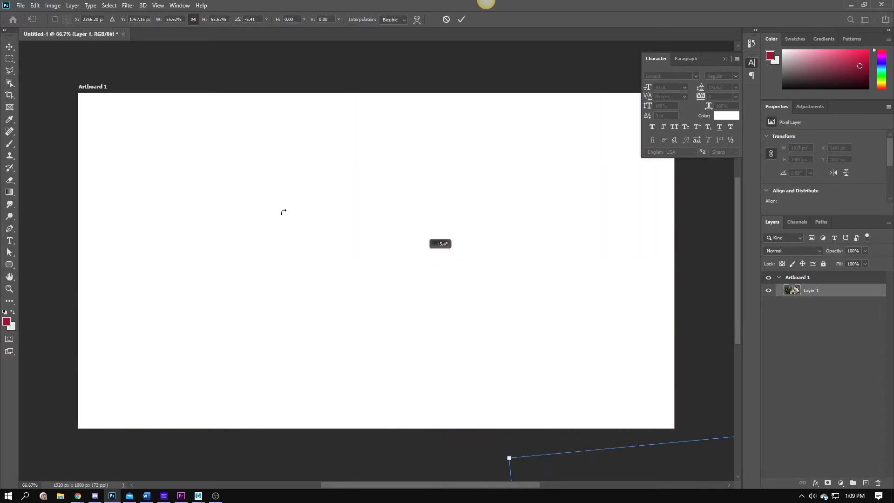
left_click_drag(176, 163, 187, 166)
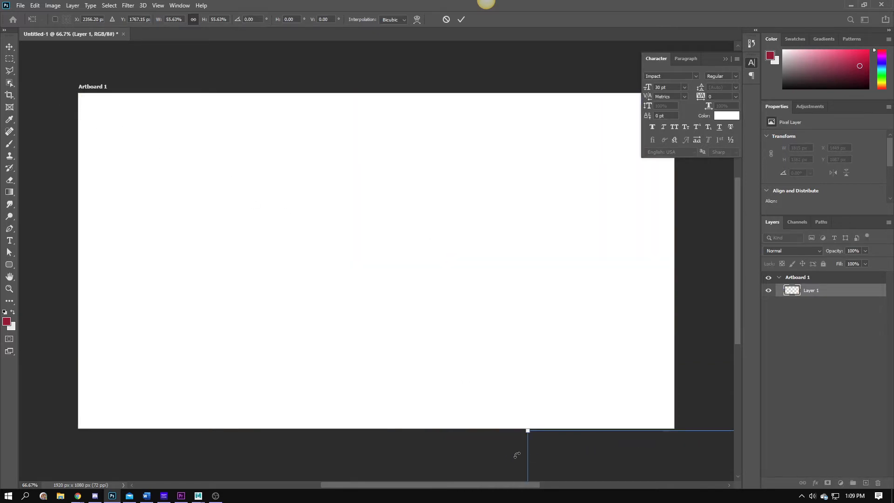
left_click_drag(528, 431, 494, 382)
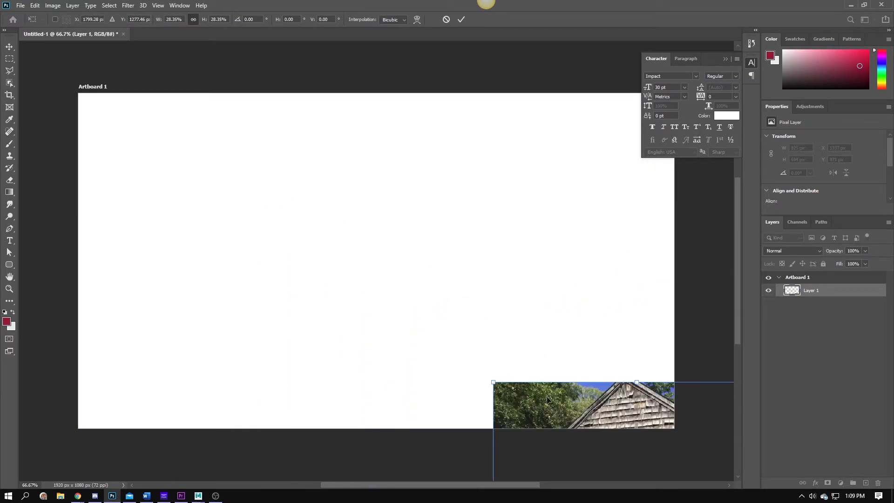
left_click_drag(185, 173, 192, 153)
left_click_drag(130, 148, 235, 212)
left_click_drag(282, 270, 180, 164)
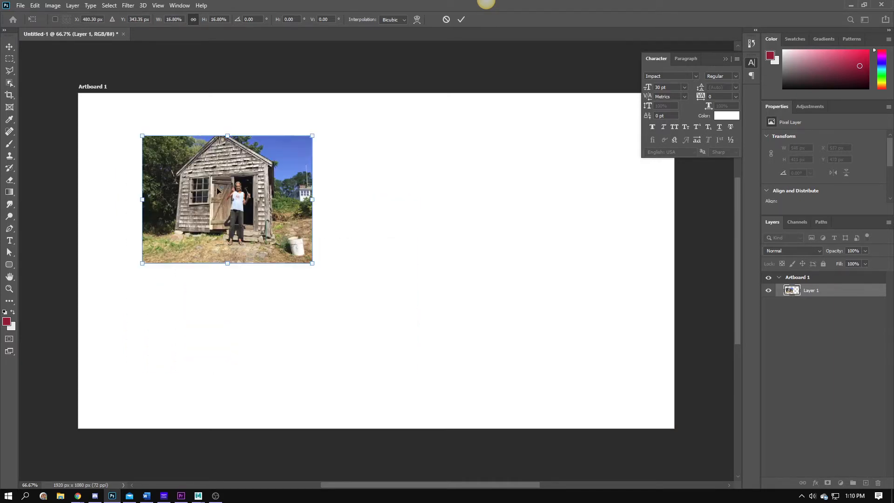
left_click_drag(124, 138, 319, 277)
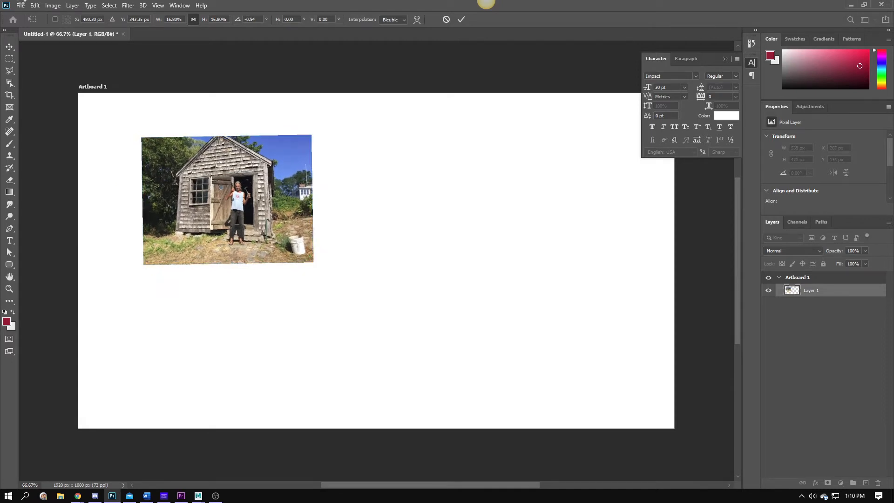
Look at the Web presets for a new document, including Web Large at 1920 x 1080 px, without creating one
left_click(21, 6)
left_click(27, 13)
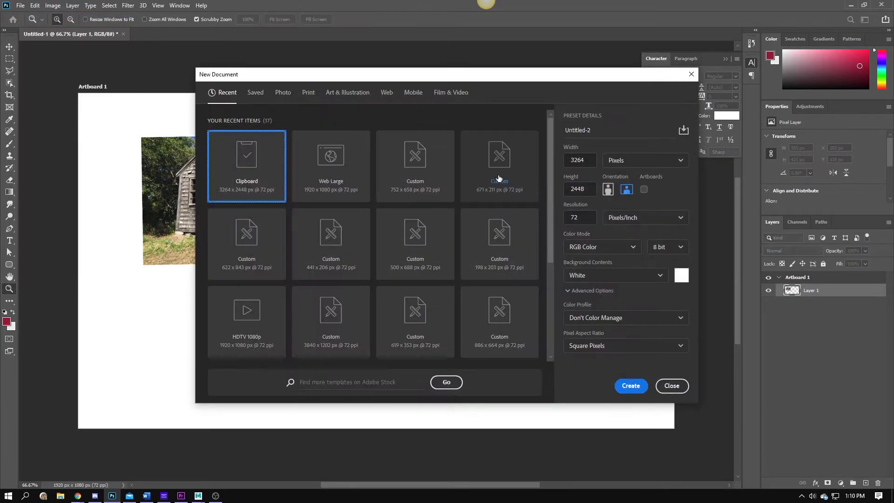
left_click(387, 94)
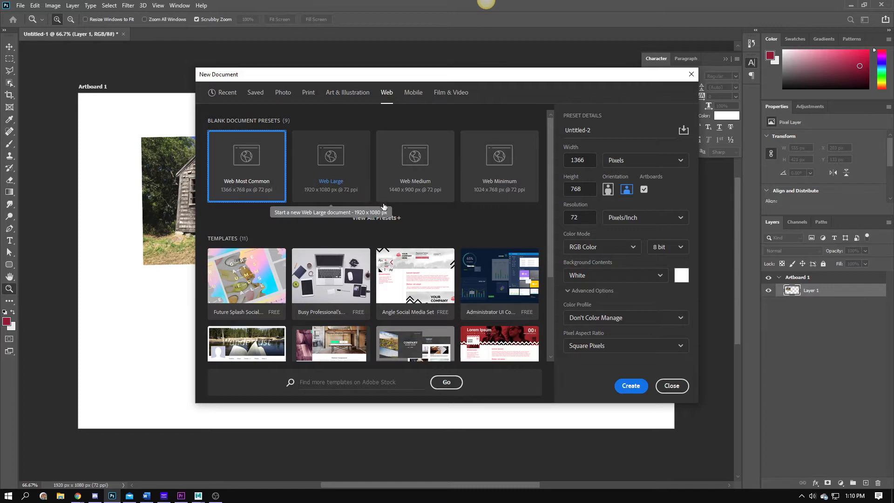
left_click(671, 385)
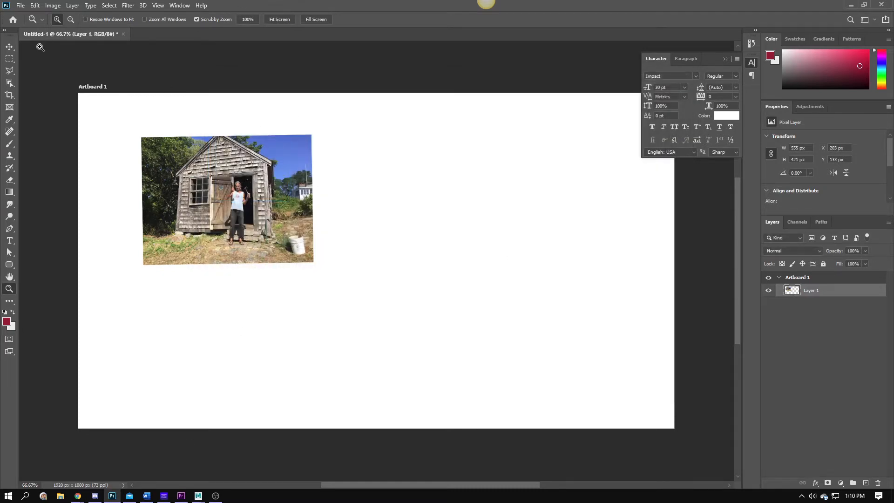
Move the Lane's Cove shack photo into the artboard's upper-left corner
left_click(15, 50)
left_click_drag(249, 201, 183, 157)
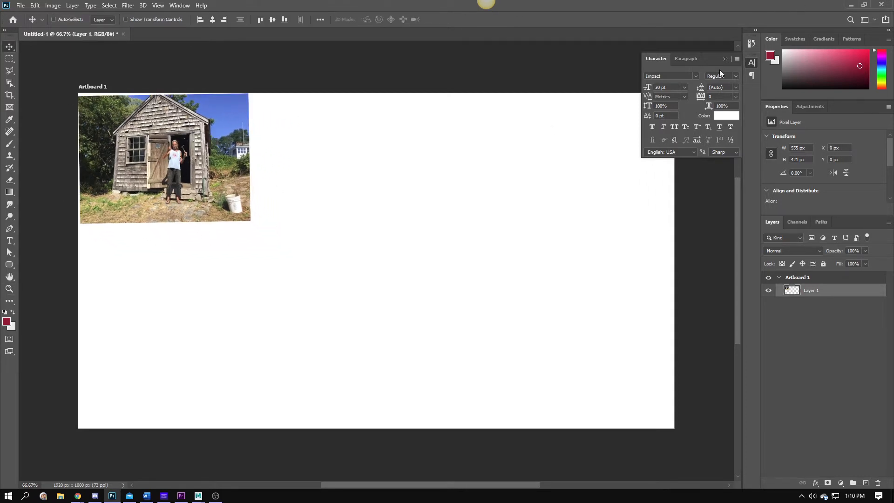
Copy the Dover, Delaware shack photo from the Chrome image results and paste it onto the Photoshop artboard
mouse_move(77, 495)
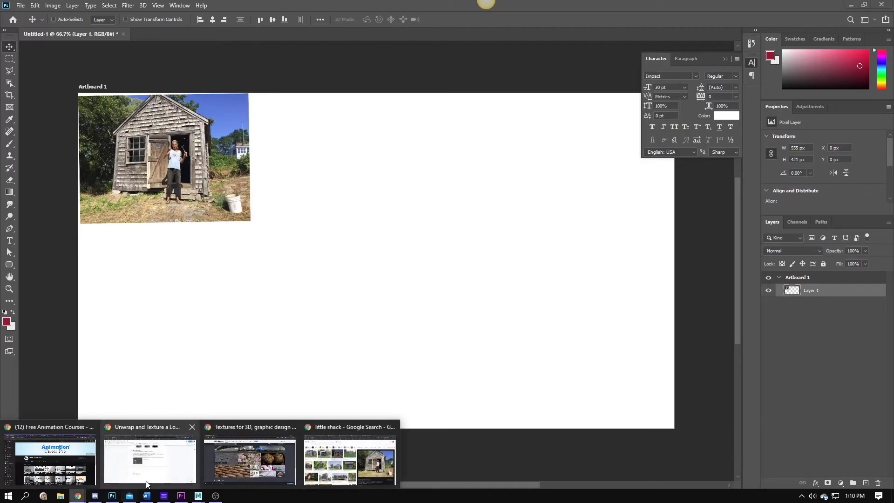
left_click(333, 451)
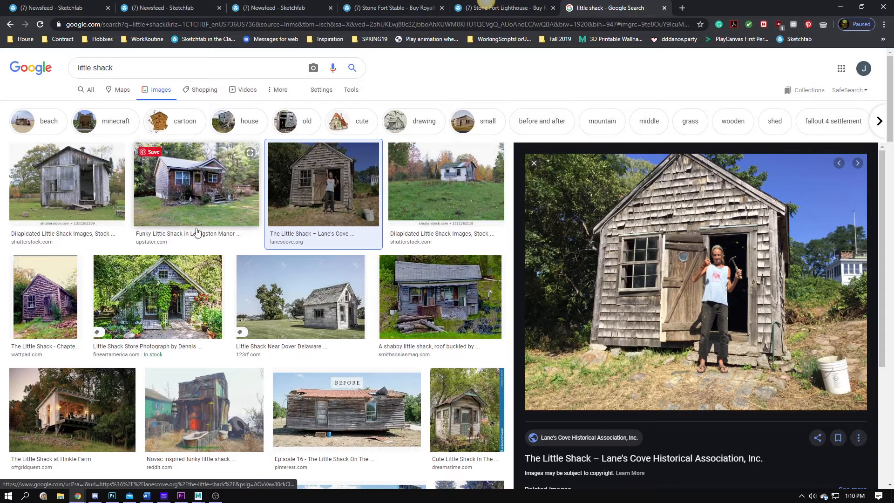
left_click(320, 297)
right_click(755, 177)
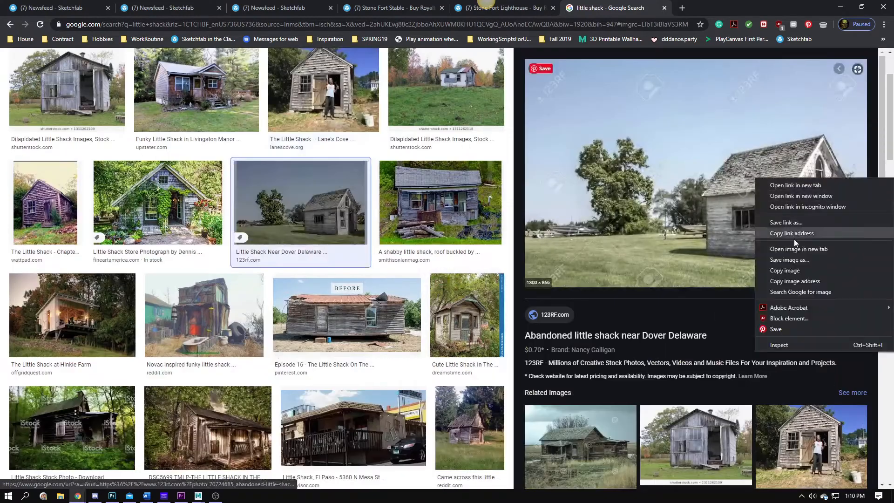
left_click(801, 278)
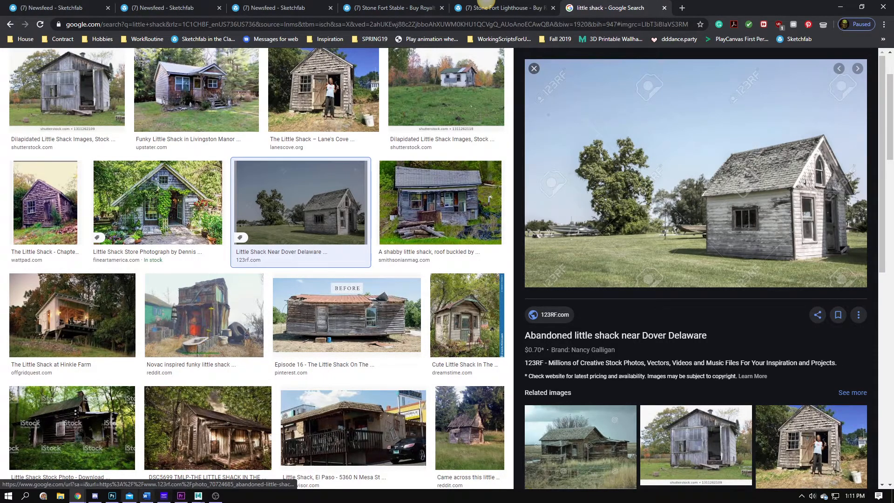
left_click(113, 496)
key("ctrl+v")
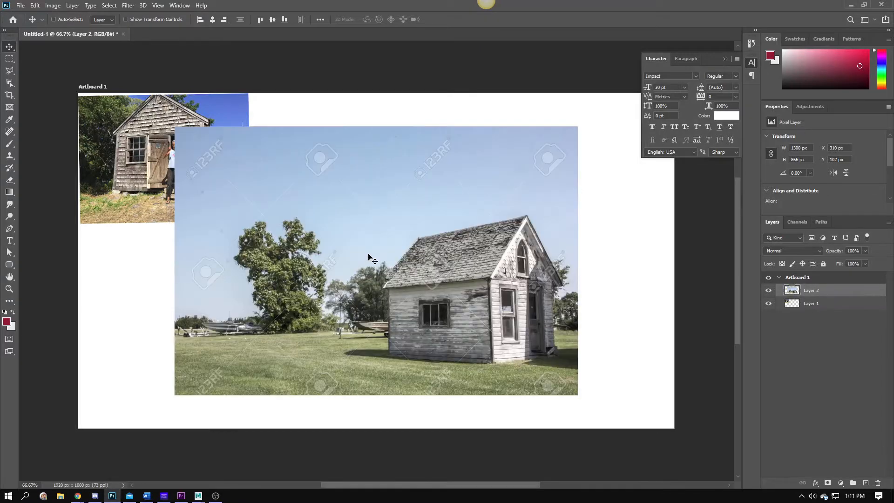
Scale the Dover shack photo down to about 508 x 338 px and place it beside the first photo along the artboard's upper edge
key("ctrl+t")
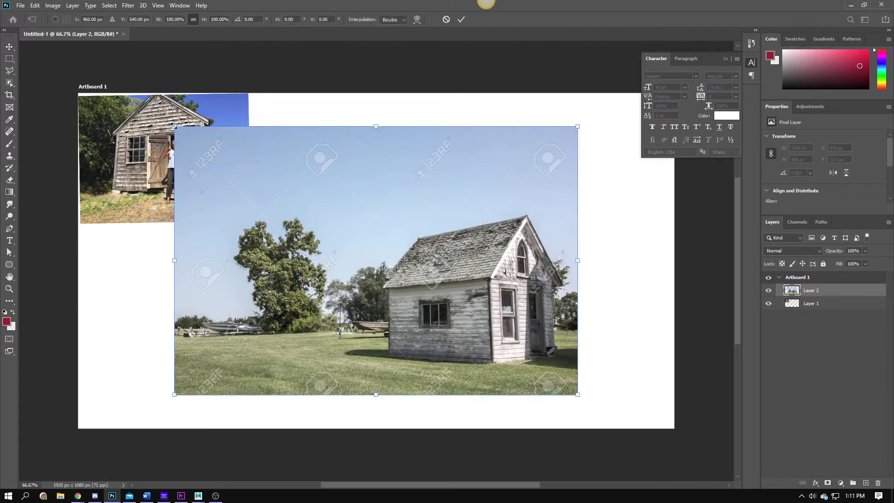
left_click_drag(173, 126, 429, 266)
left_click_drag(522, 366, 359, 176)
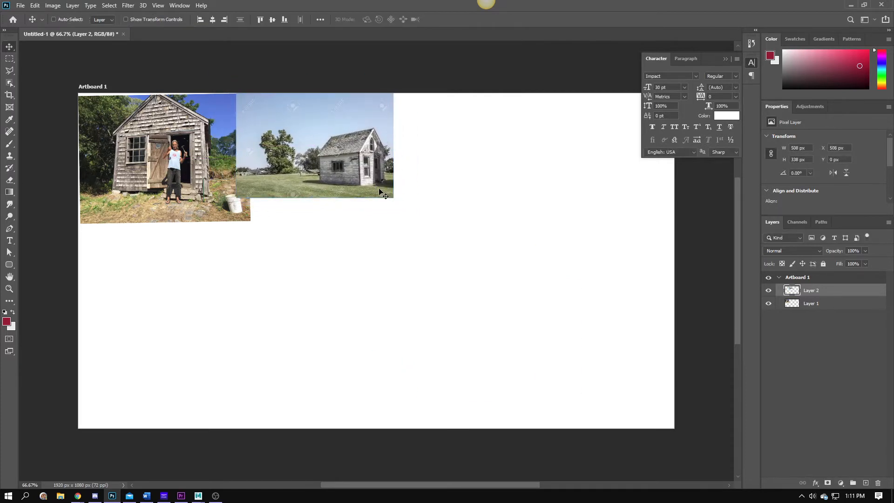
Copy the Hotspring Lodge wooden shack photo from the Chrome image results and paste it onto the Photoshop artboard
key("alt+Tab")
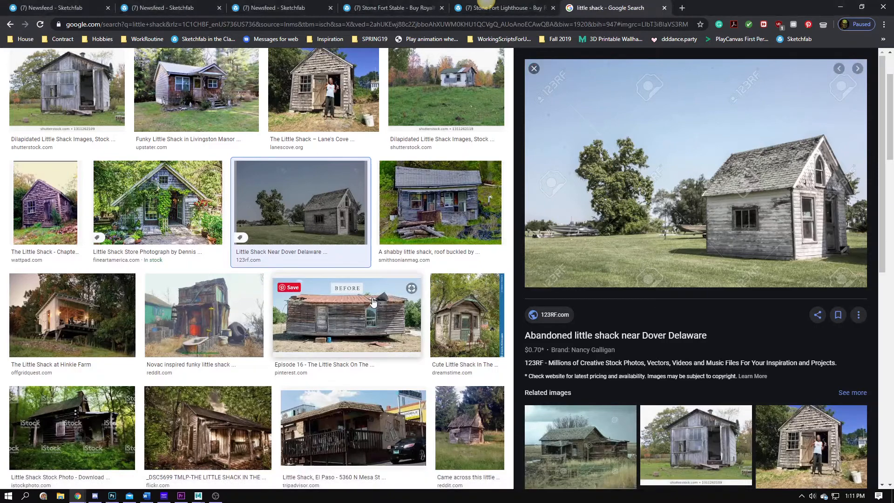
scroll(326, 261, "down", 6)
left_click(212, 259)
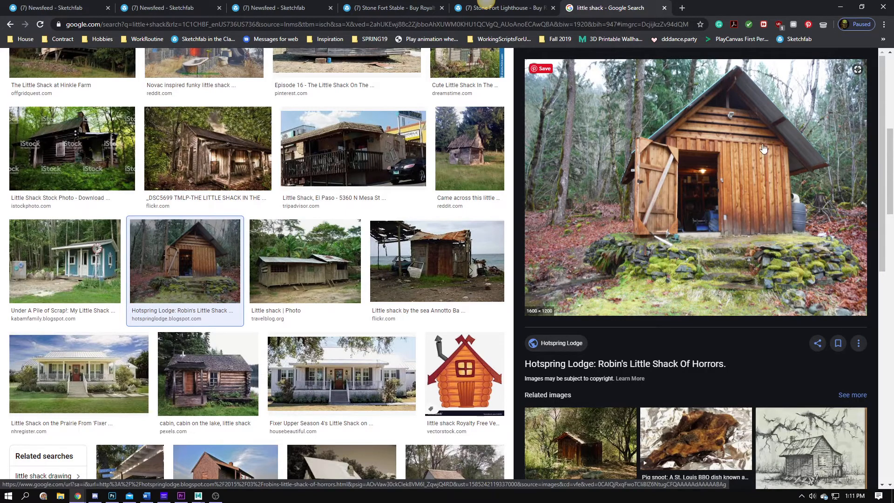
right_click(746, 124)
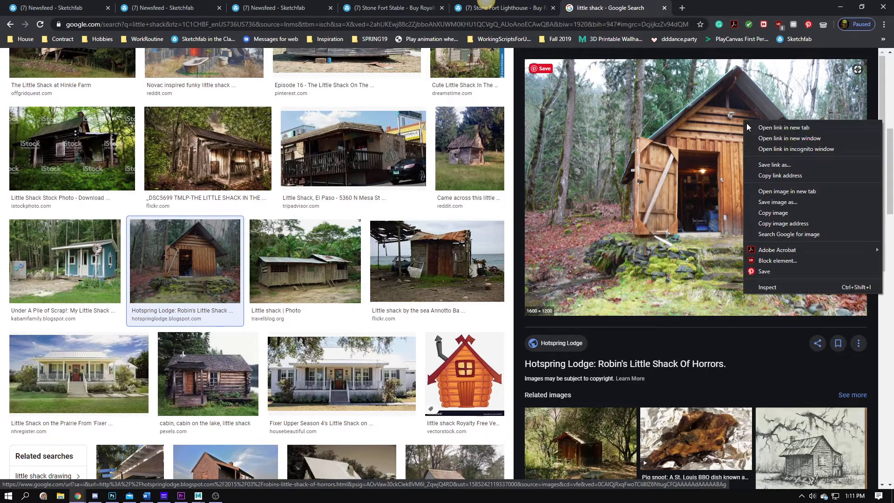
left_click(786, 211)
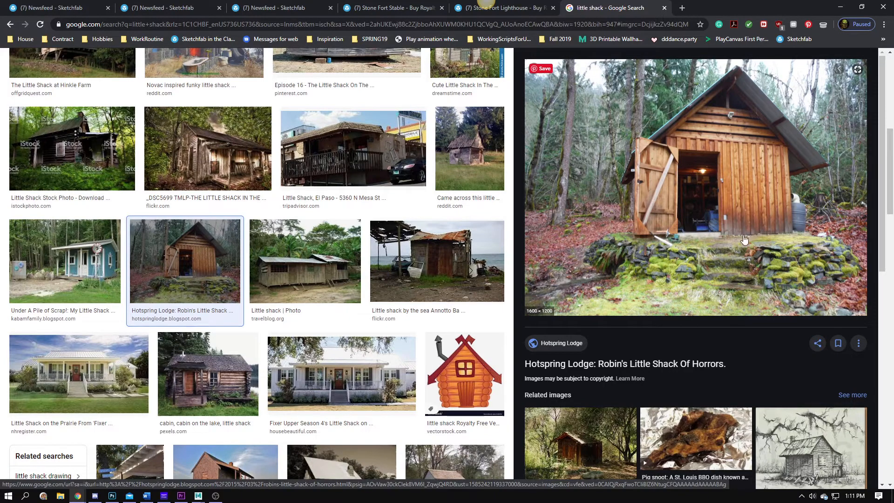
left_click(113, 495)
key("ctrl+v")
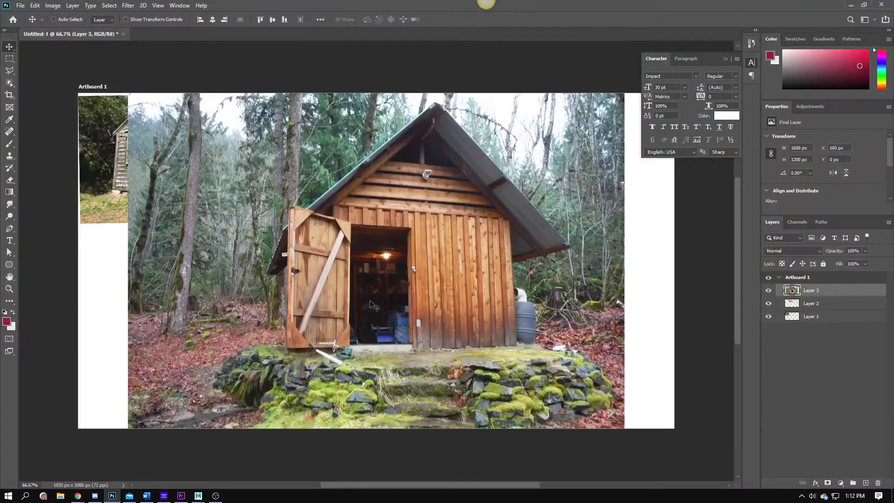
Scale the Hotspring Lodge photo down to about 595 x 446 px and place it directly below the Lane's Cove photo
key("ctrl+t")
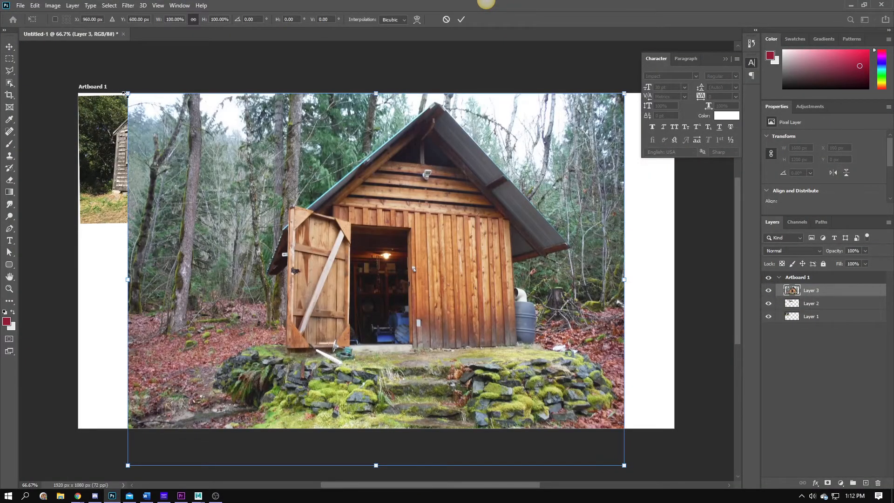
left_click_drag(126, 93, 391, 291)
left_click_drag(559, 381, 245, 312)
left_click_drag(308, 225, 248, 267)
left_click_drag(174, 346, 166, 305)
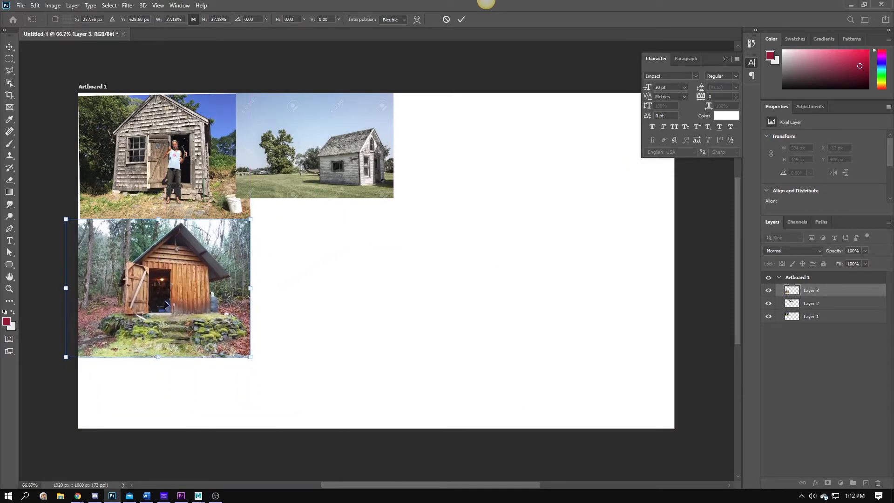
key("Return")
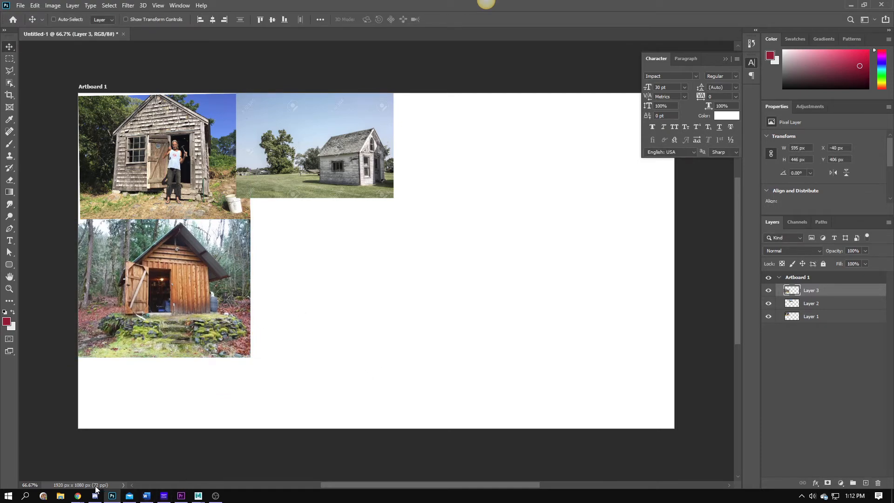
Copy the "Little shack with garden" photo from the Chrome image results and paste it onto the Photoshop artboard
mouse_move(81, 497)
left_click(349, 461)
scroll(352, 244, "down", 5)
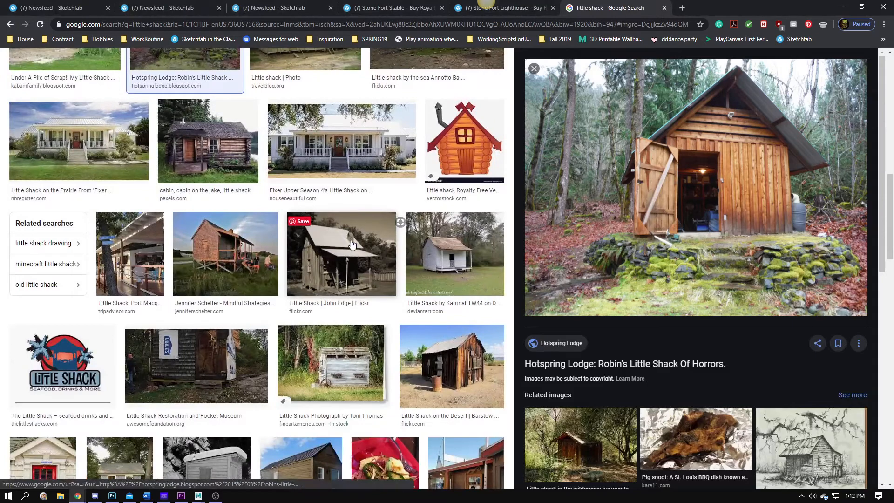
scroll(432, 264, "down", 4)
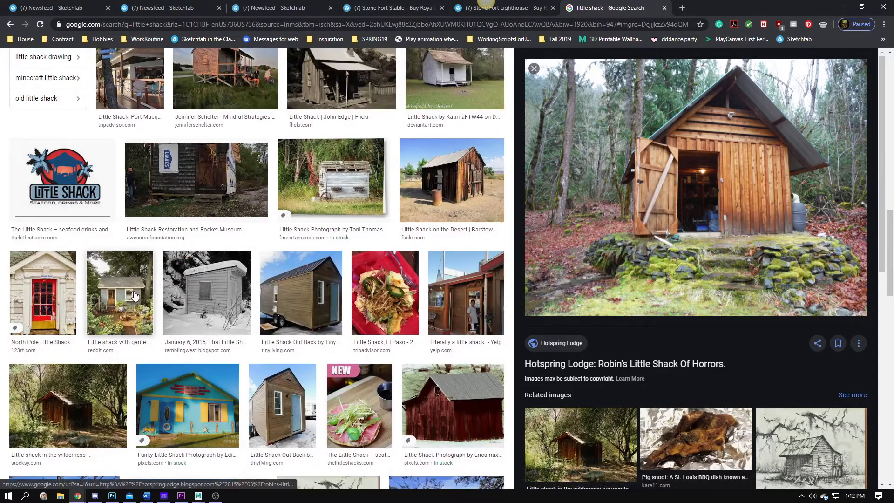
left_click(120, 298)
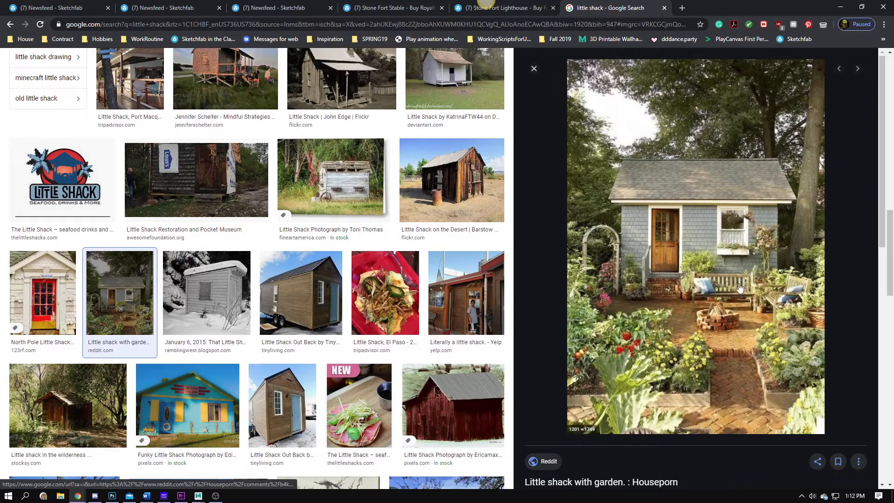
right_click(708, 208)
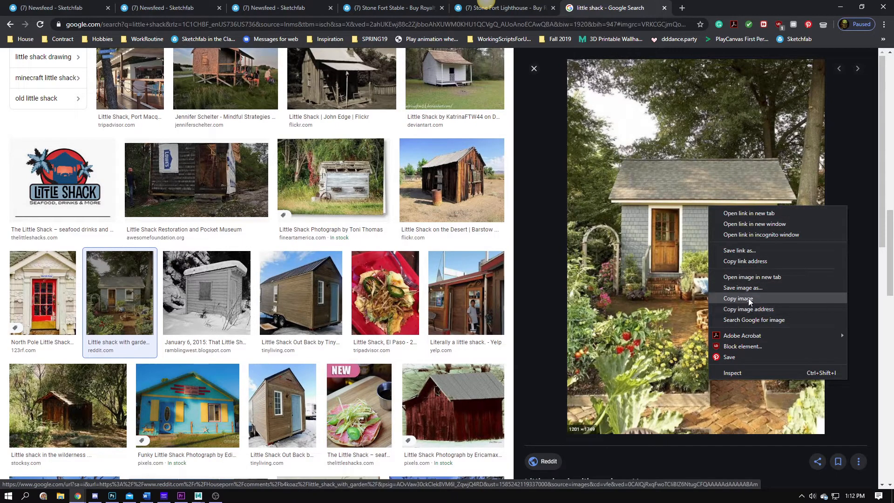
left_click(737, 298)
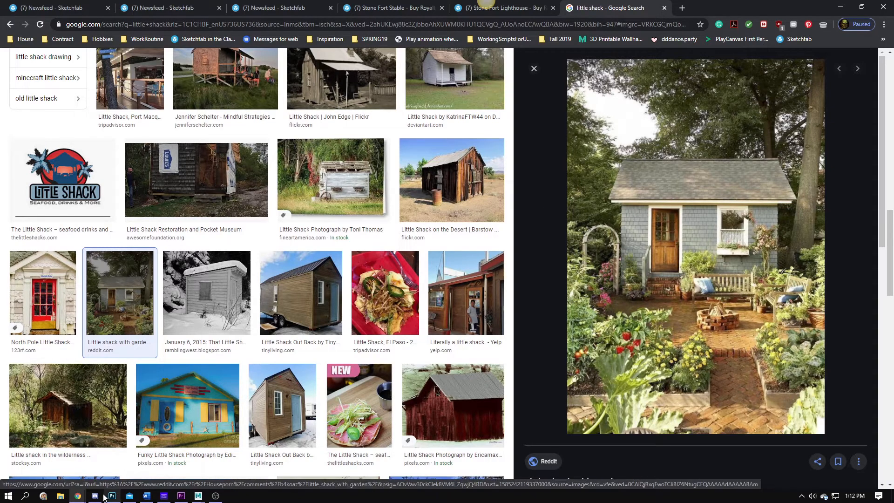
left_click(112, 497)
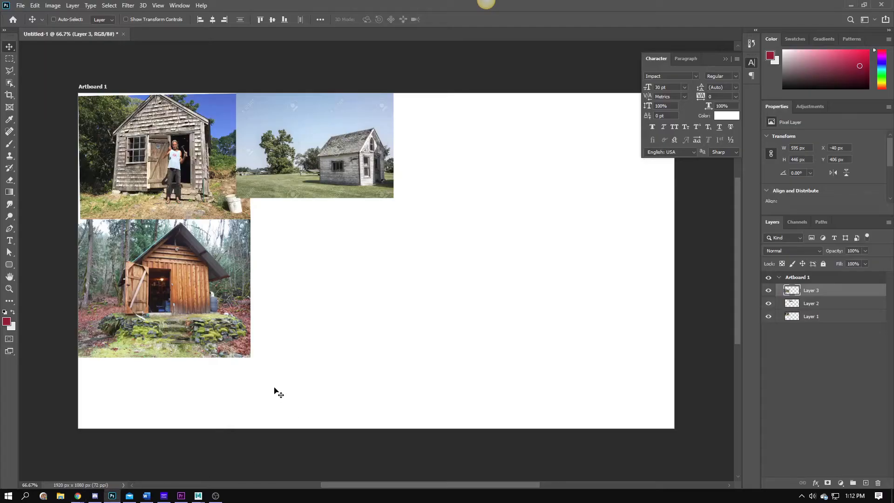
key("ctrl+v")
Scale the garden shack photo down to about 454 x 661 px and place it beside the Dover photo along the artboard's upper edge
key("ctrl+t")
left_click_drag(246, 182, 312, 212)
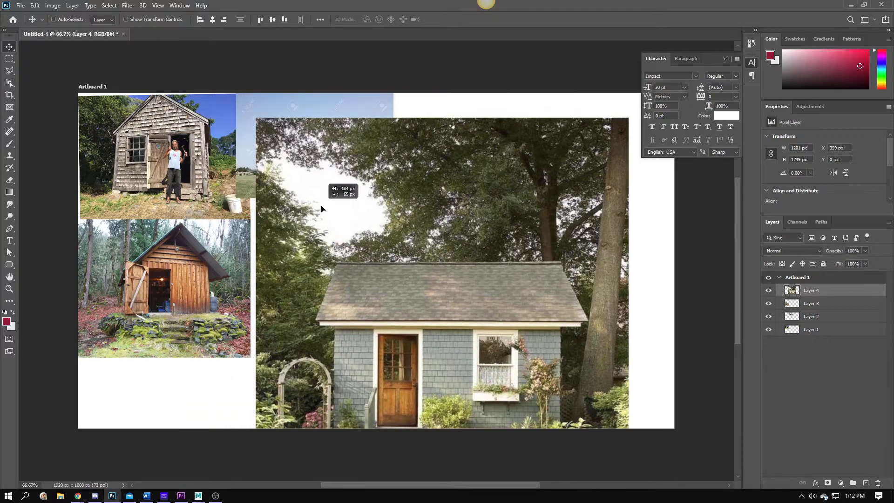
left_click_drag(257, 124, 444, 115)
left_click_drag(389, 94, 431, 153)
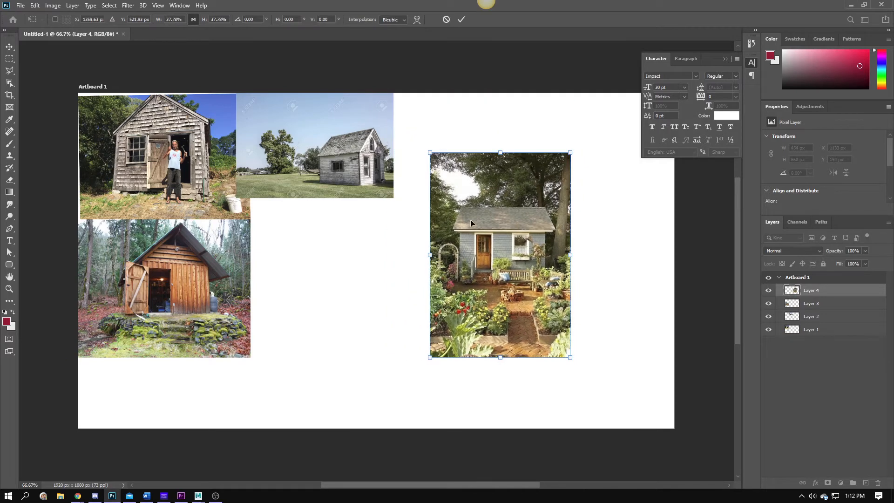
left_click_drag(486, 238, 450, 177)
key("Return")
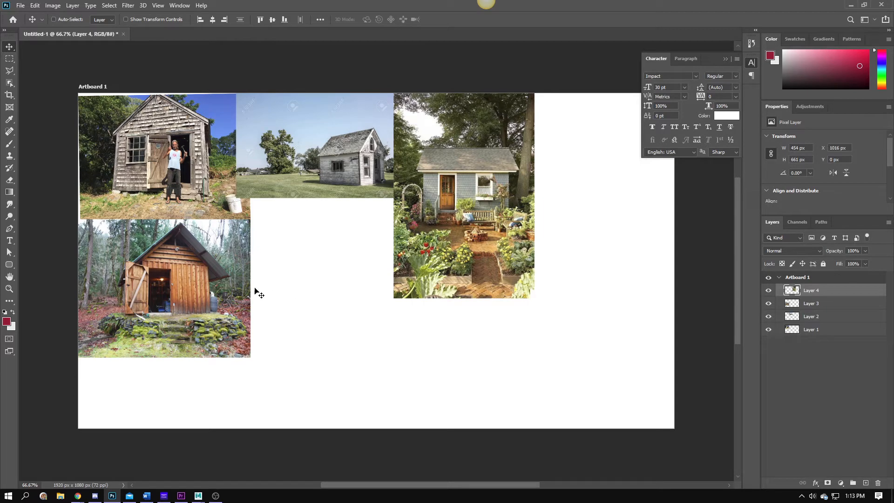
Switch to Maya, open the building's UVs in the UV Editor, and show the checker map on the model beside the editor window
mouse_move(204, 498)
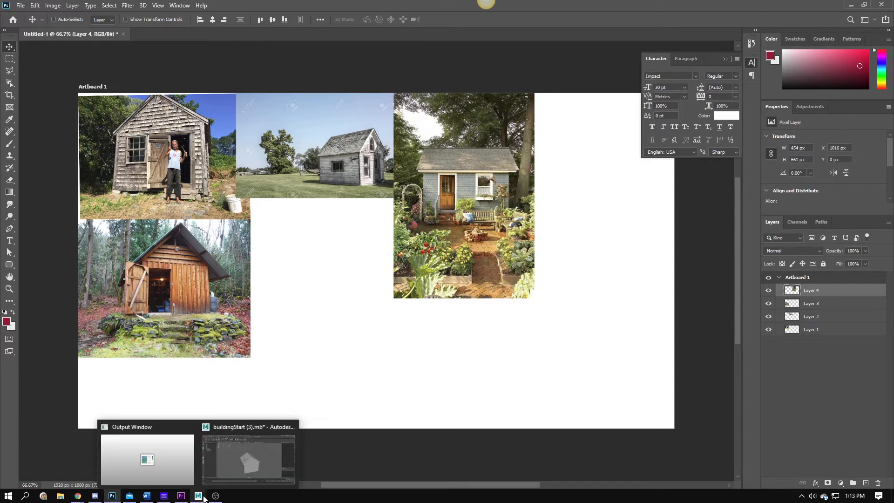
left_click(216, 478)
left_click_drag(399, 227, 359, 232, "alt")
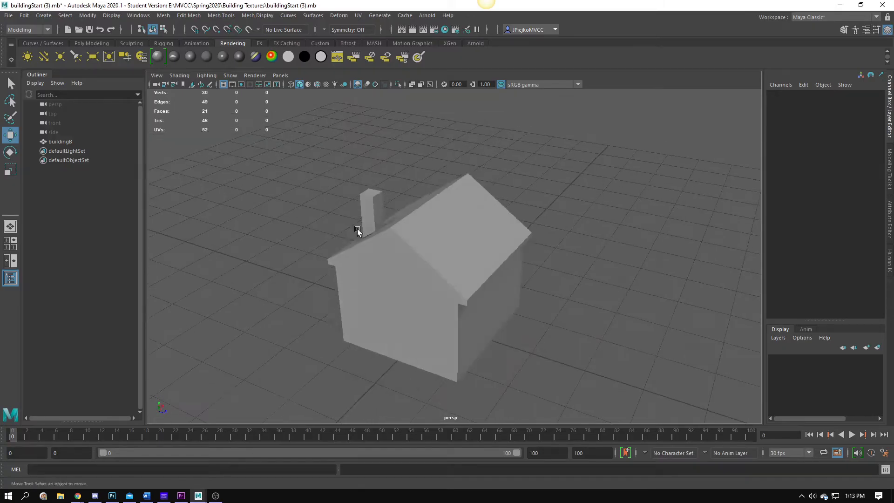
left_click(371, 232)
left_click(358, 15)
left_click(372, 28)
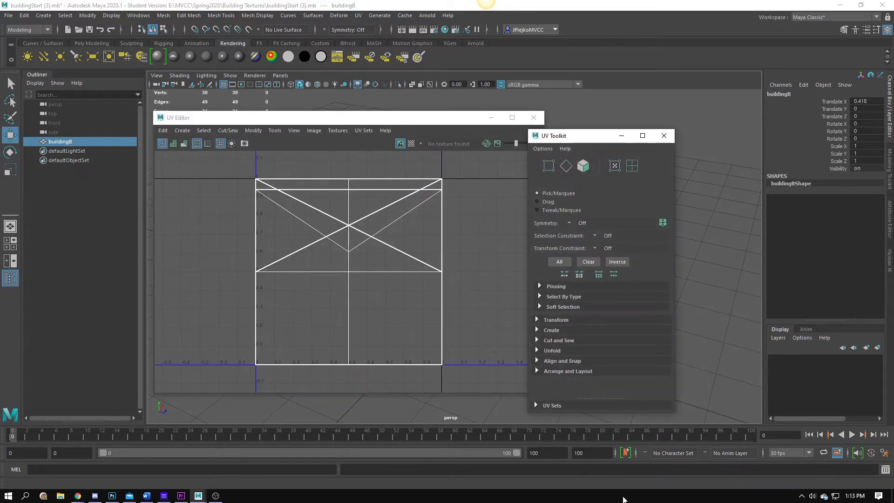
left_click(411, 144)
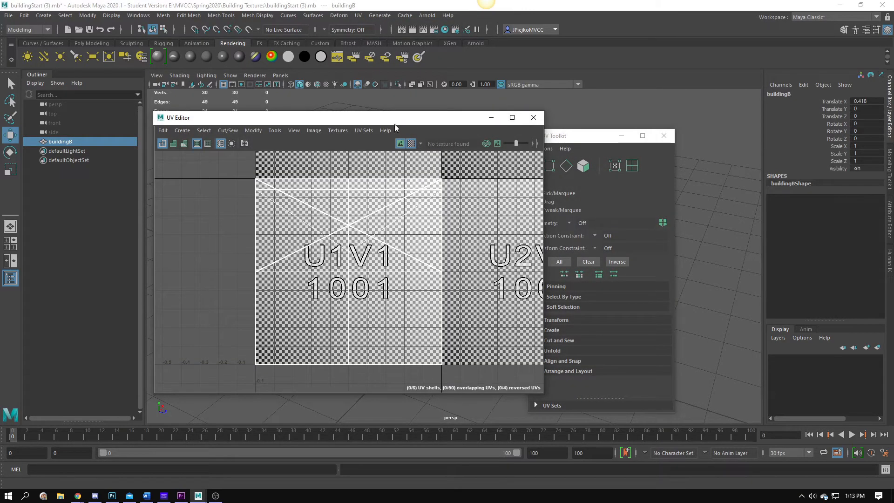
left_click_drag(393, 122, 670, 107)
Examine the checker pattern on the building's roof, side wall and gable end for uneven or stretched squares
middle_click_drag(378, 285, 274, 265, "alt")
left_click_drag(298, 268, 223, 275, "alt")
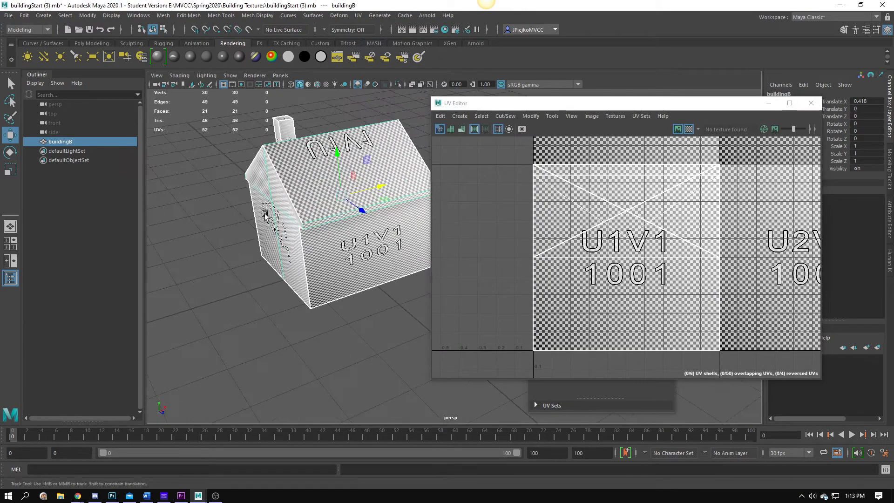
right_click_drag(322, 274, 442, 278, "alt")
left_click_drag(372, 279, 315, 232, "alt")
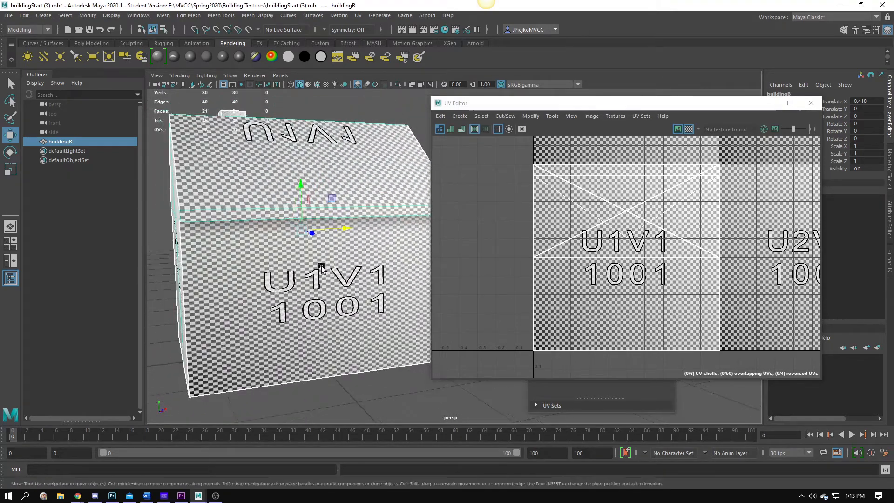
middle_click_drag(314, 231, 321, 223, "alt")
right_click_drag(347, 288, 283, 298, "alt")
left_click_drag(283, 298, 228, 289, "alt")
middle_click_drag(373, 277, 280, 279, "alt")
left_click_drag(280, 278, 193, 282, "alt")
right_click_drag(298, 281, 381, 279, "alt")
middle_click_drag(381, 280, 370, 215, "alt")
right_click_drag(371, 215, 447, 228, "alt")
middle_click_drag(356, 254, 382, 278, "alt")
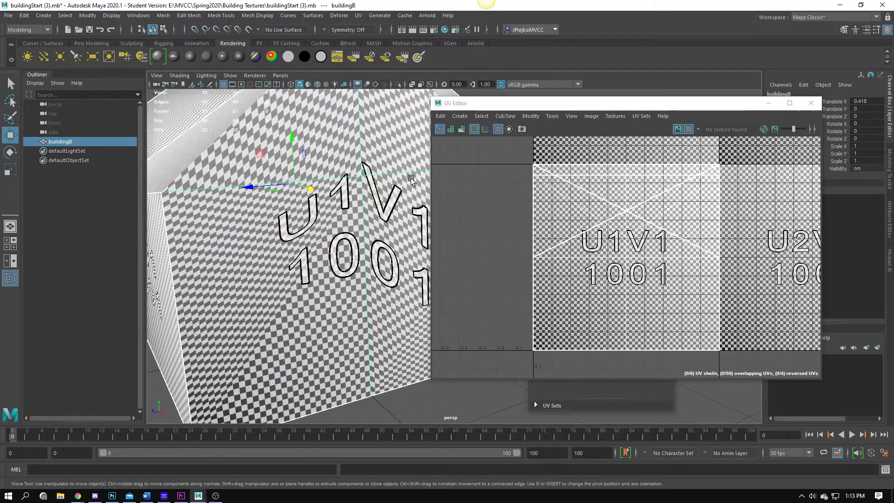
Turn on UV Distortion shading, examine stretching and compression around the building, and close the UV Editor
left_click(461, 130)
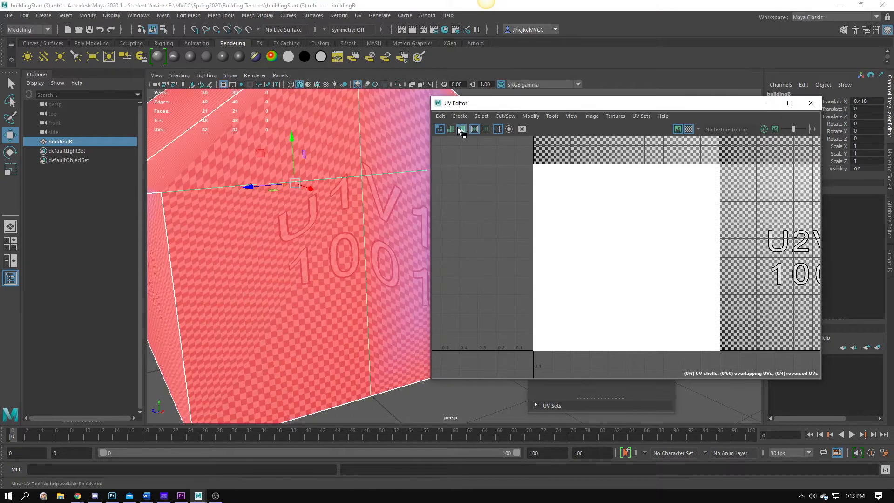
left_click_drag(341, 234, 398, 199, "alt")
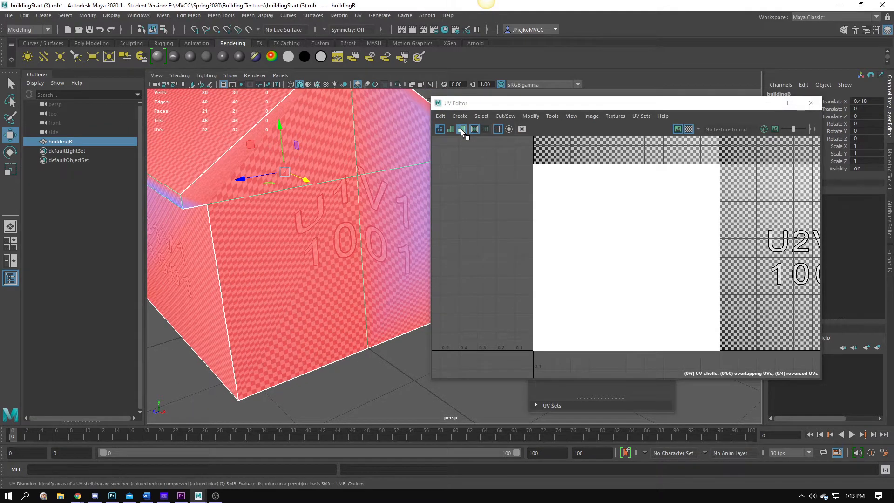
left_click_drag(372, 153, 321, 240, "alt")
right_click_drag(321, 240, 287, 269, "alt")
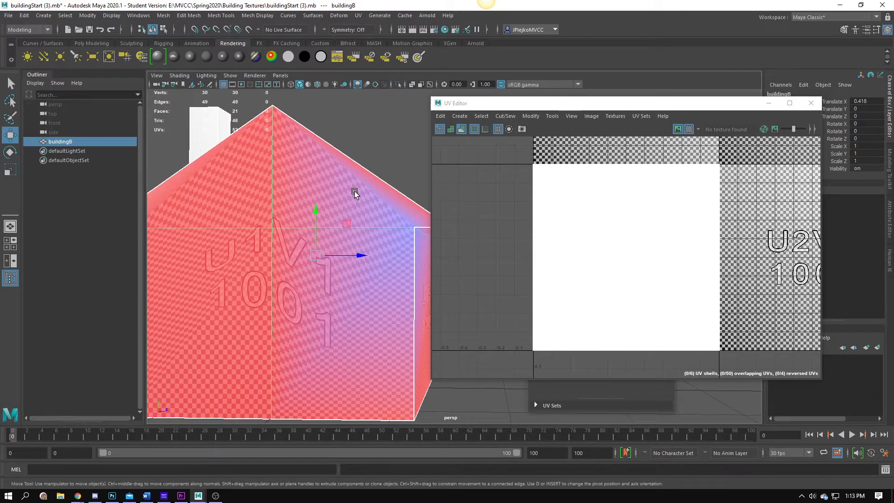
right_click_drag(344, 231, 298, 224, "alt")
mouse_move(297, 223)
left_mouse_down("alt")
mouse_move(254, 210)
mouse_move(282, 231)
left_mouse_up("alt")
middle_click_drag(363, 245, 343, 260, "alt")
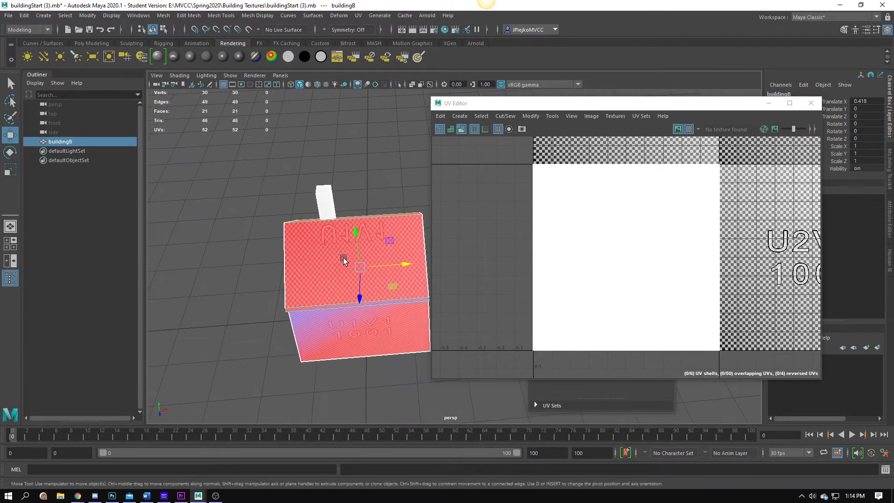
left_click_drag(410, 256, 293, 263, "alt")
middle_click_drag(293, 264, 234, 288, "alt")
left_click(251, 253)
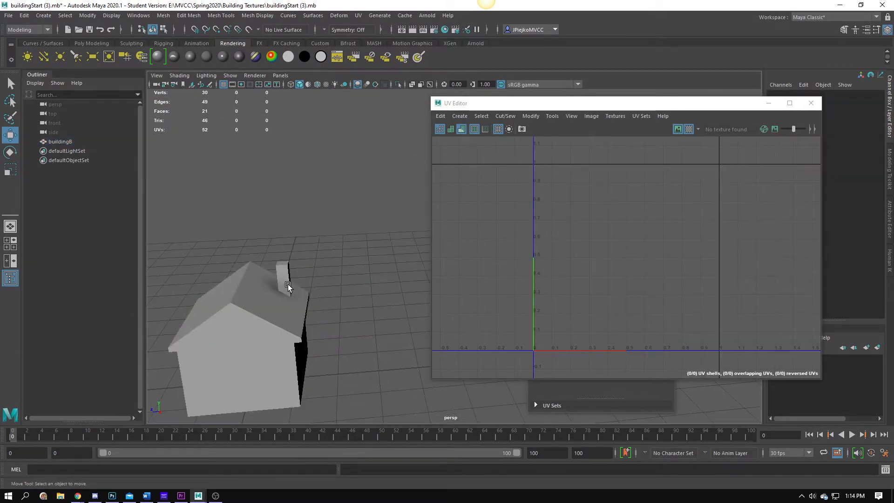
left_click(233, 291)
left_click_drag(233, 291, 341, 301, "alt")
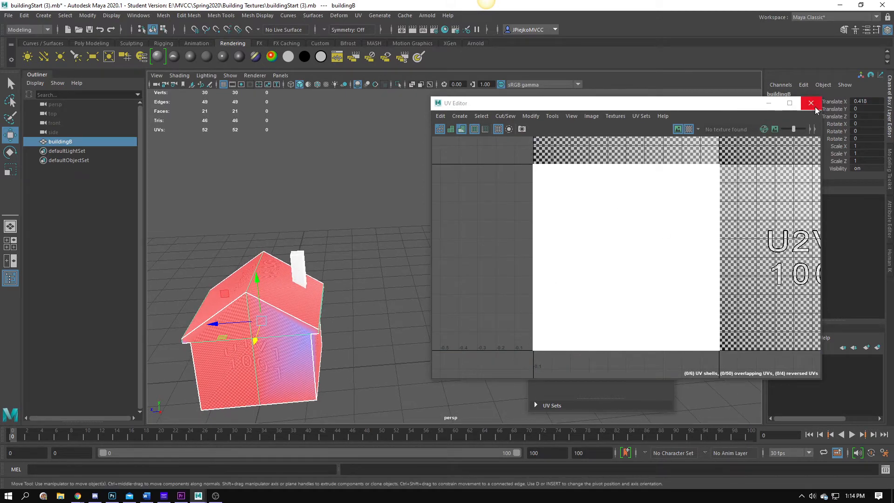
left_click_drag(720, 105, 472, 116)
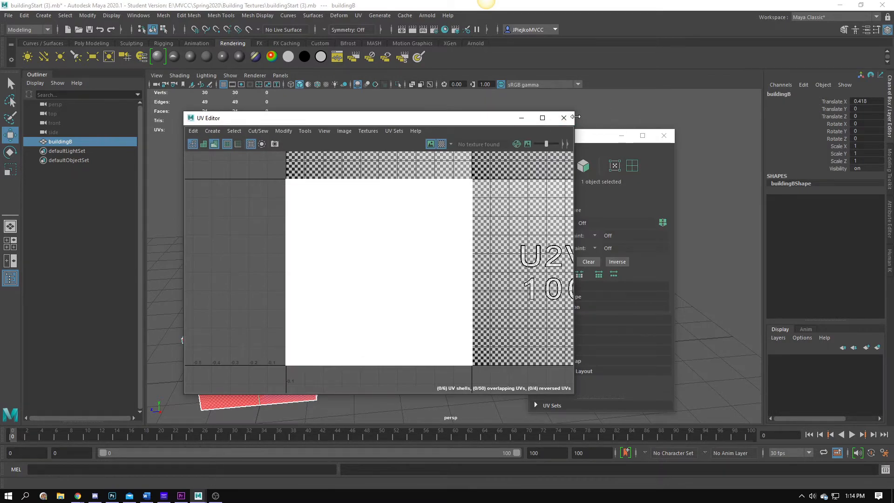
left_click(569, 115)
Select only the four faces that make up the building's front gable end, leaving the side wall out of the selection
left_click_drag(410, 267, 499, 200, "alt")
middle_click_drag(472, 256, 743, 211, "alt")
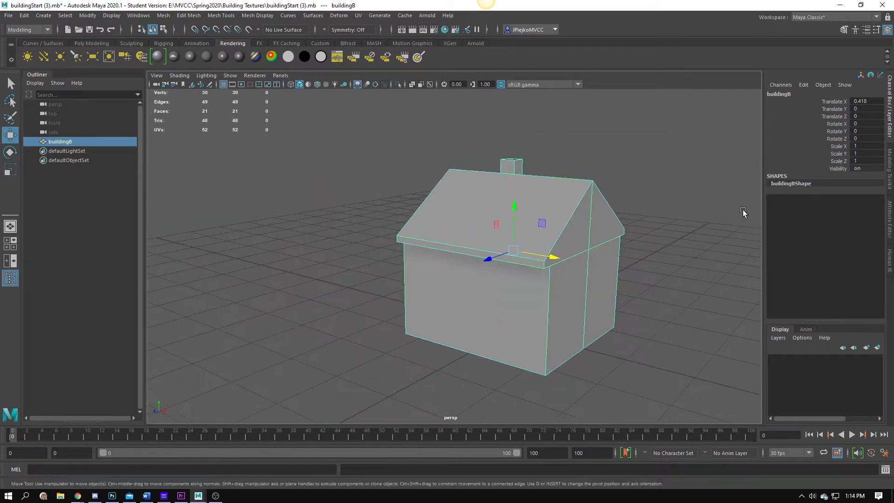
left_click_drag(386, 281, 373, 274, "alt")
middle_click_drag(447, 251, 379, 245, "alt")
key("F11")
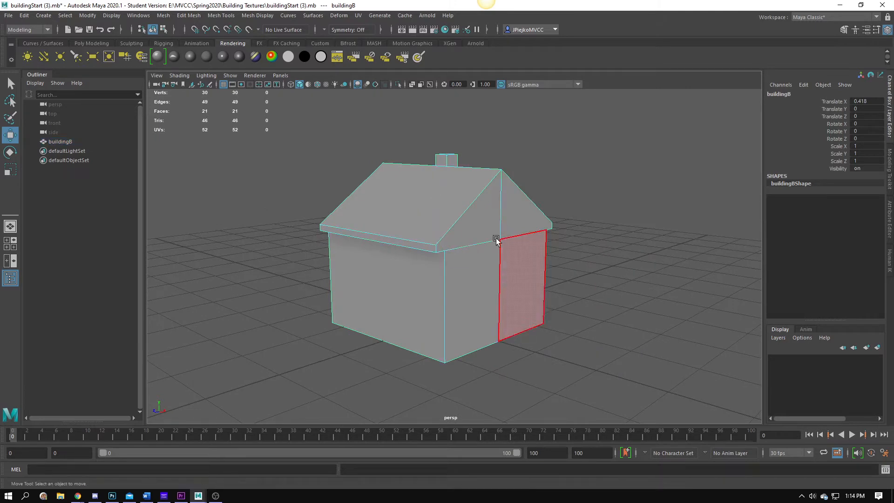
left_click(487, 224)
left_click(532, 212, "shift")
left_click(521, 302, "shift")
left_click(453, 318, "shift")
left_click_drag(433, 334, 379, 345, "alt")
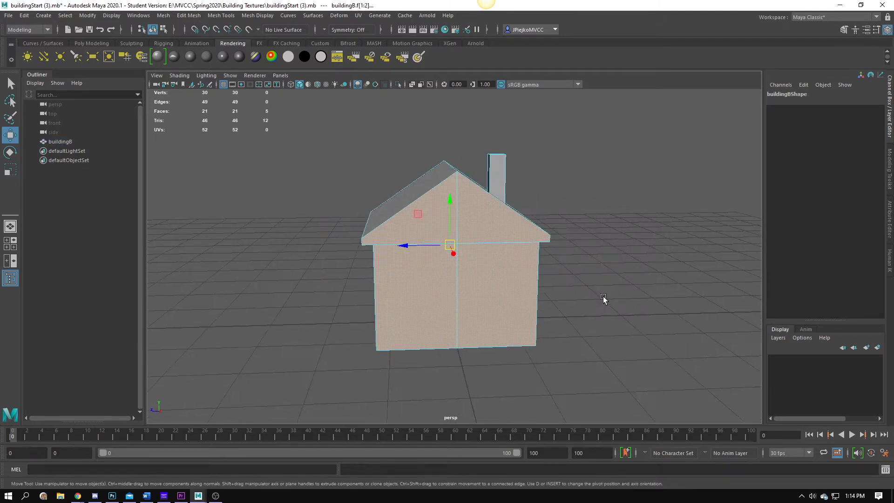
left_click_drag(569, 199, 458, 223, "alt")
left_click(530, 297, "shift")
left_click_drag(400, 205, 595, 213, "alt")
left_click_drag(624, 212, 539, 269, "alt")
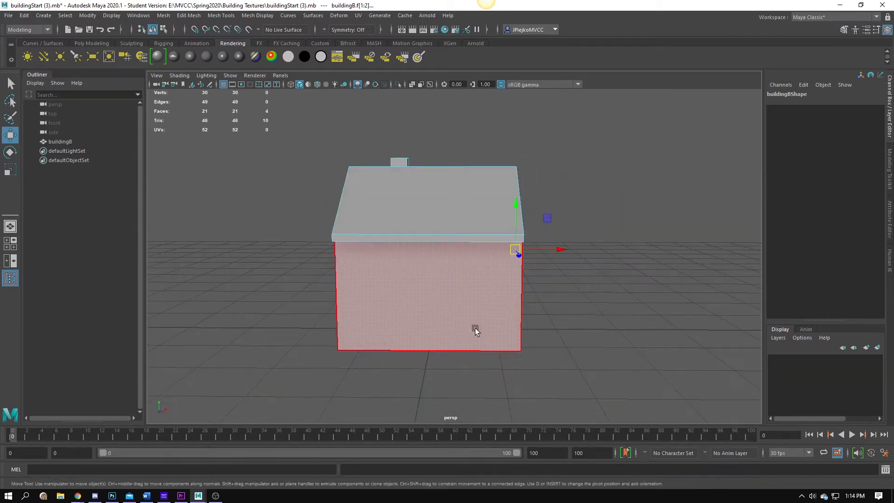
Select the building's two long side walls together as one face selection
left_click(475, 329)
left_click_drag(474, 329, 249, 335, "alt")
left_click(465, 339, "shift")
mouse_move(681, 378)
left_mouse_down("alt")
mouse_move(672, 301)
mouse_move(691, 351)
mouse_move(690, 393)
left_mouse_up("alt")
left_click_drag(452, 245, 406, 260, "alt")
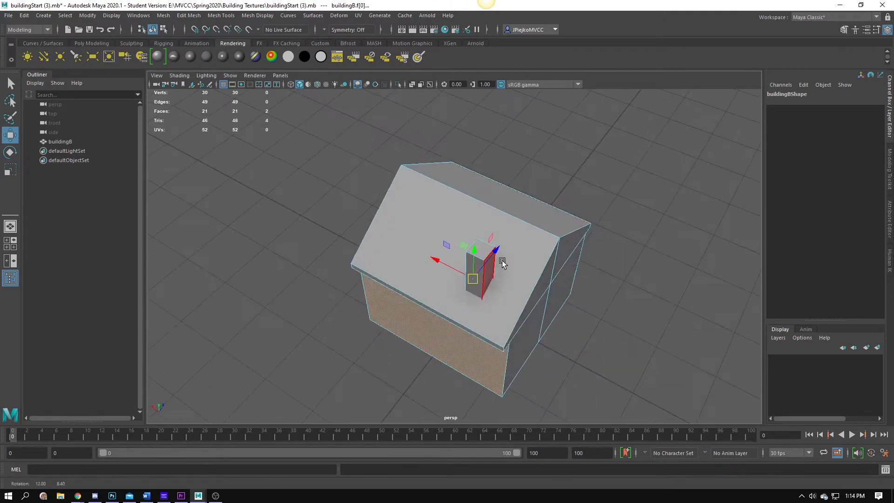
Select both roof slopes together, and clear the face selection
left_click(413, 216)
left_click_drag(413, 217, 342, 266, "alt")
left_click(496, 254, "shift")
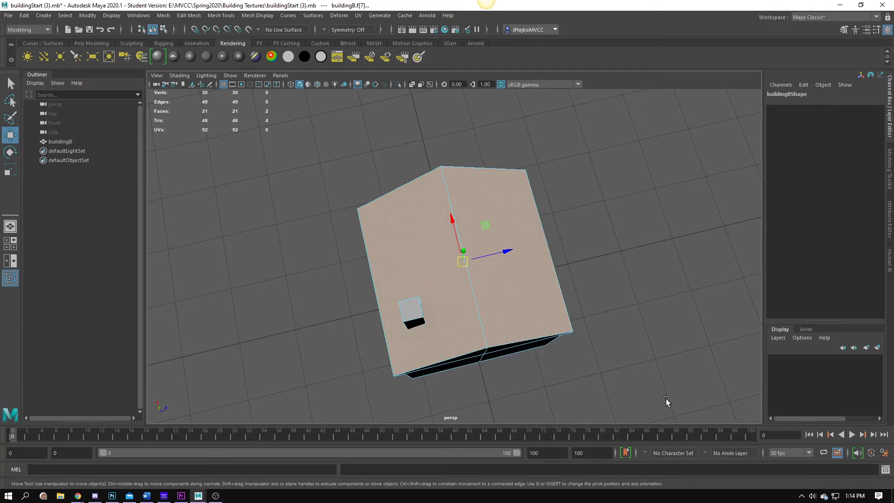
left_click(633, 380)
left_click_drag(633, 380, 682, 315, "alt")
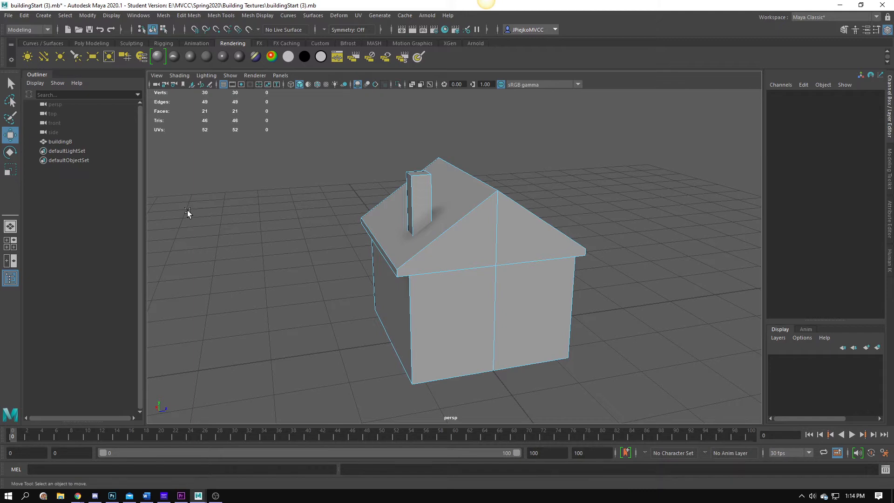
Open the UV Editor, dock the UV Toolkit beside it, and maximize the combined window
left_click(362, 15)
left_click(372, 24)
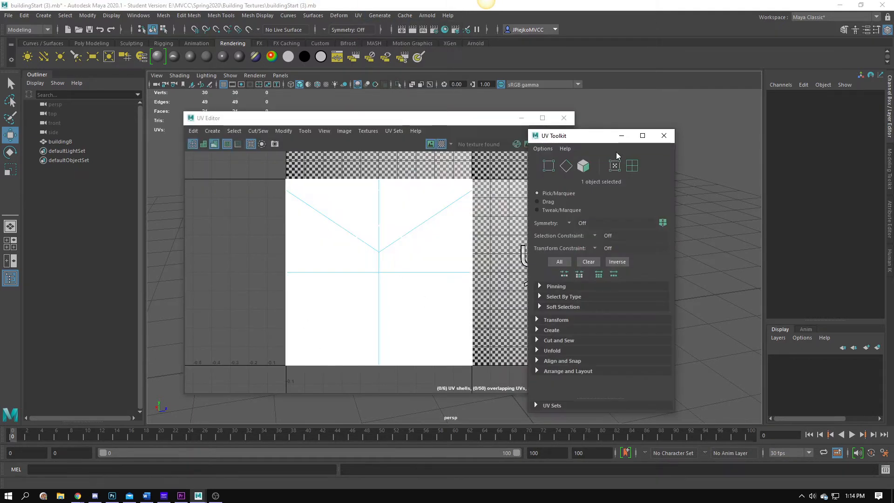
left_click_drag(609, 141, 574, 185)
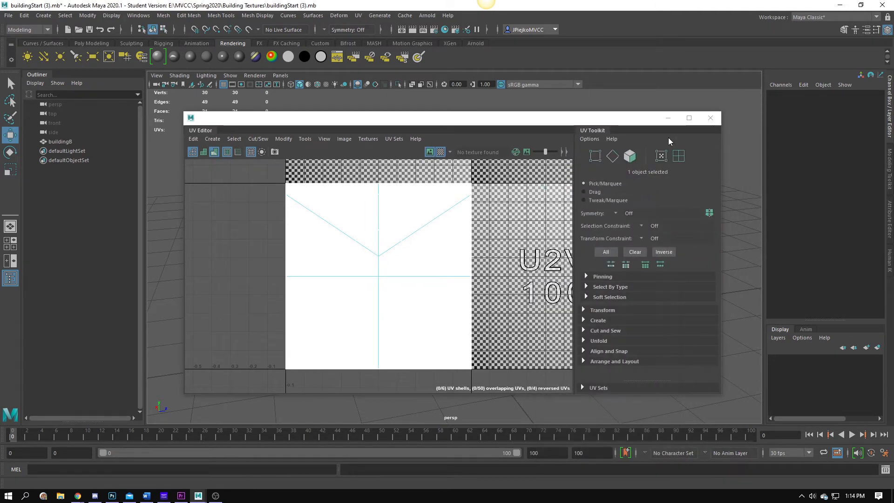
left_click(690, 118)
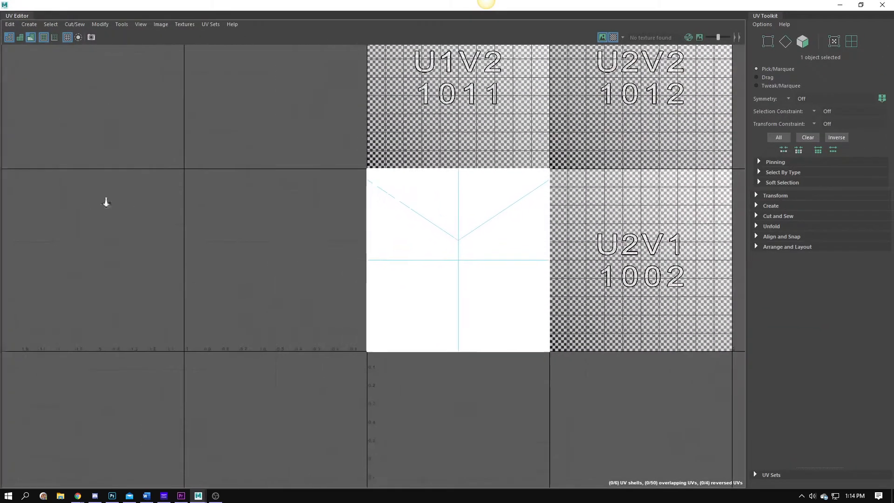
Examine how the building's UVs fill the first UV tile relative to the neighbouring tiles U1V2, U2V2 and U2V1
scroll(410, 171, "up", 2)
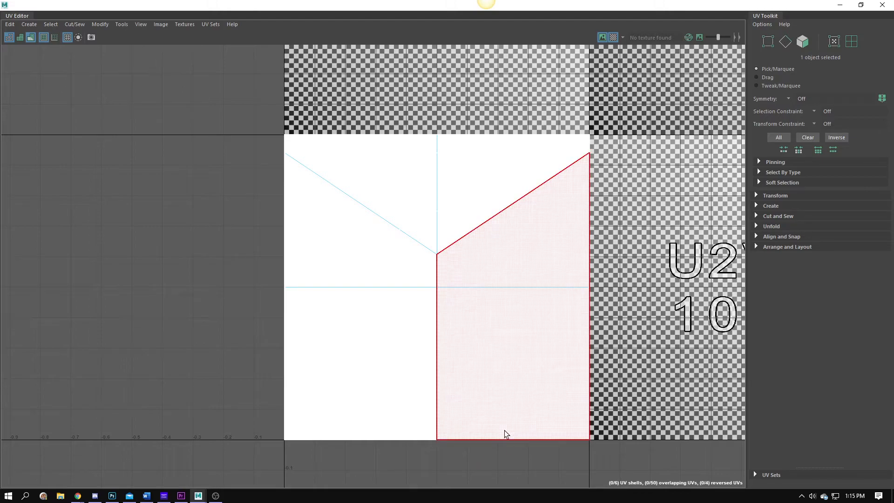
middle_click_drag(522, 328, 404, 387, "alt")
right_click_drag(404, 387, 330, 297, "alt")
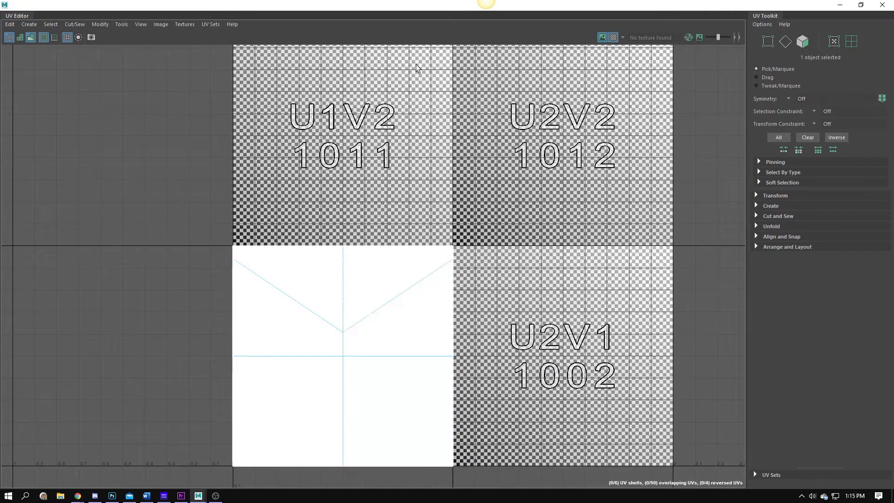
right_click_drag(570, 150, 30, 308, "alt")
middle_click_drag(313, 251, 208, 346, "alt")
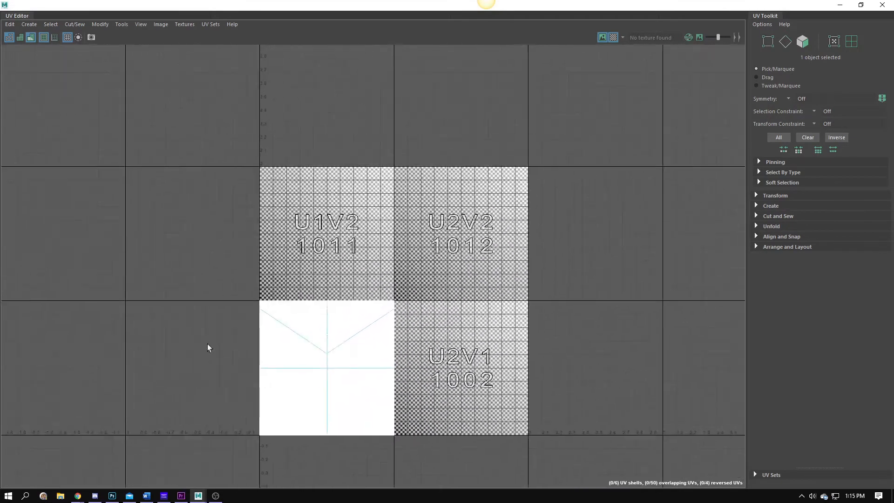
right_click_drag(207, 345, 235, 343, "alt")
middle_click_drag(361, 389, 471, 266, "alt")
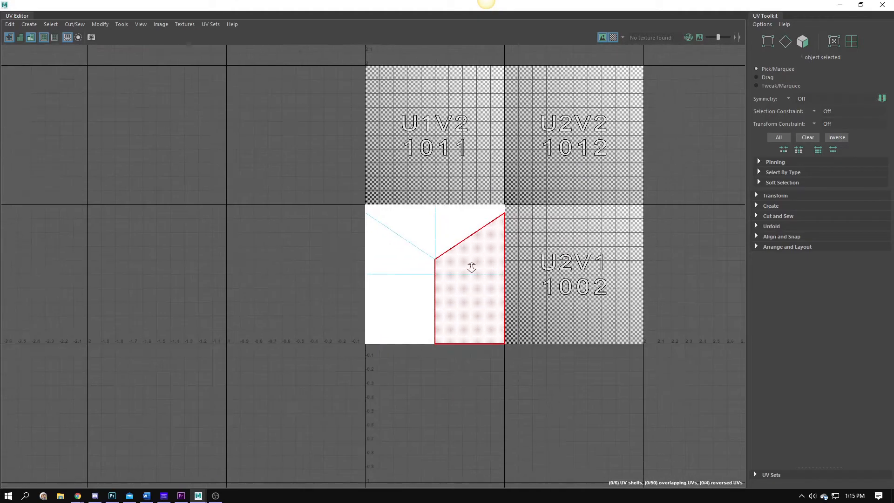
scroll(487, 261, "up", 4)
Select the building's faces in the UV layout and scale their UVs down slightly, leaving a thin margin inside the first tile
key("F11")
left_click_drag(321, 191, 475, 406)
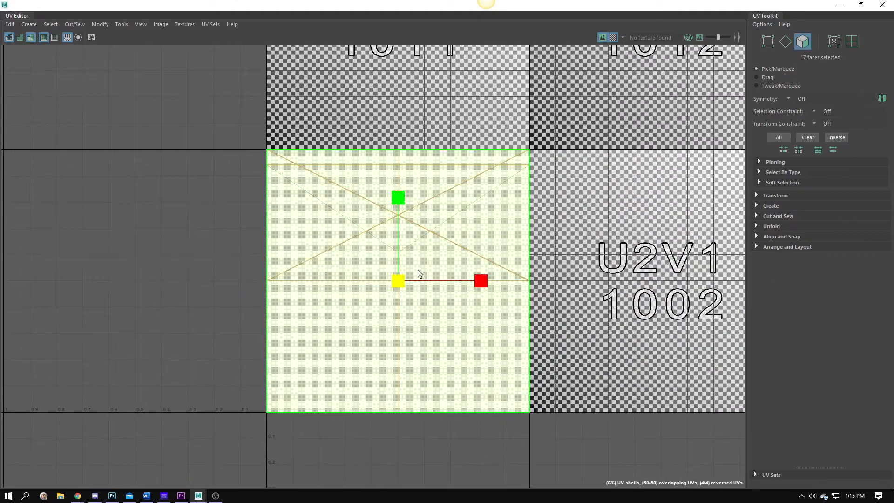
left_click_drag(403, 286, 389, 283)
key("ctrl+z")
middle_click_drag(194, 424, 220, 388, "alt")
right_click_drag(219, 388, 327, 404, "alt")
middle_click_drag(327, 322, 276, 420, "alt")
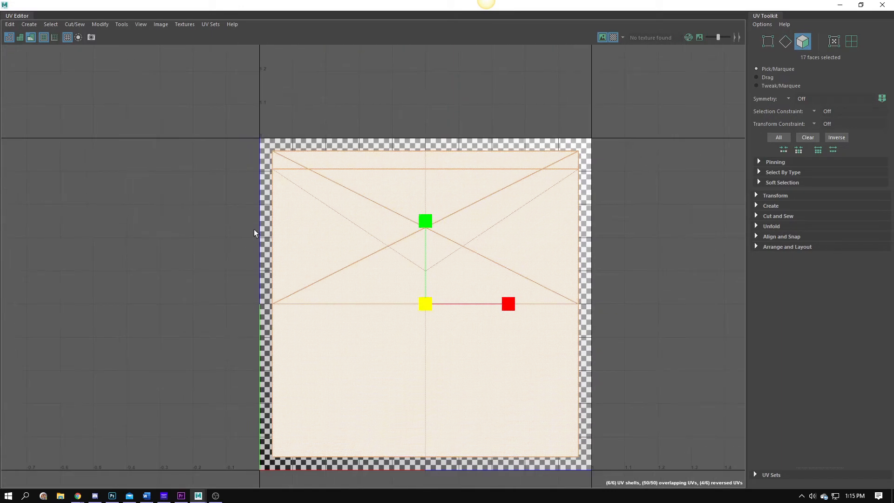
Try to scale the selected UVs up past the borders of the first tile, and undo that scaling
middle_click_drag(290, 259, 245, 301, "alt")
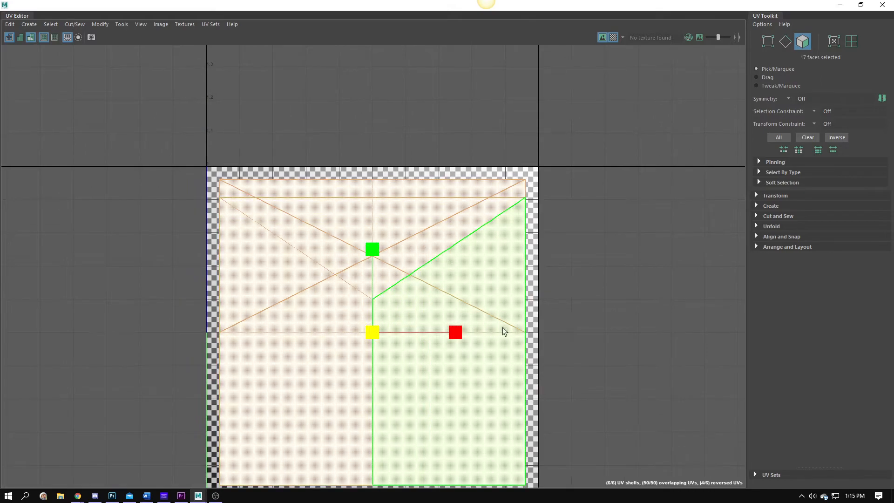
middle_click_drag(503, 331, 501, 265, "alt")
right_click_drag(501, 265, 408, 255, "alt")
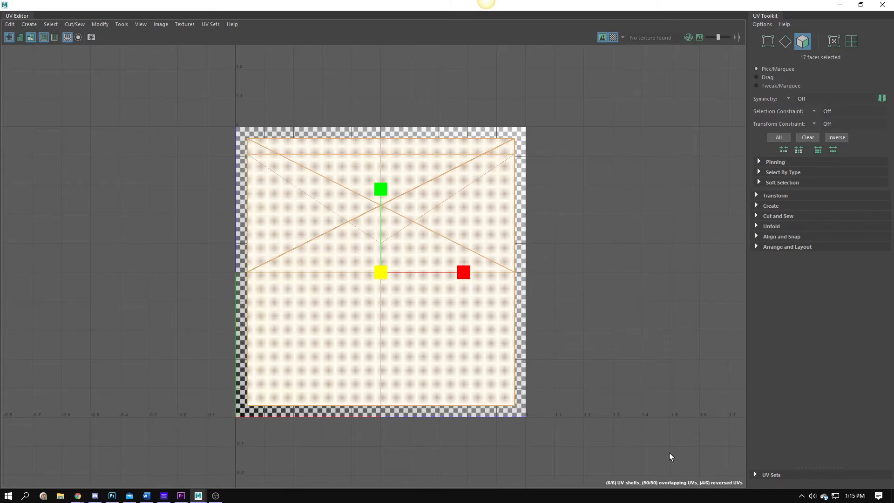
middle_click_drag(315, 238, 356, 324, "alt")
right_click_drag(355, 324, 9, 317, "alt")
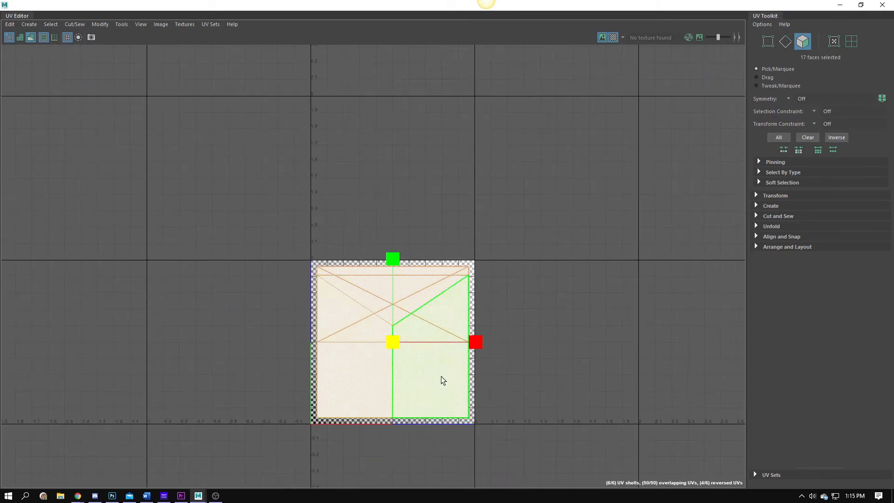
left_click_drag(394, 342, 418, 342)
middle_click_drag(407, 335, 403, 317, "alt")
right_click_drag(403, 317, 419, 310, "alt")
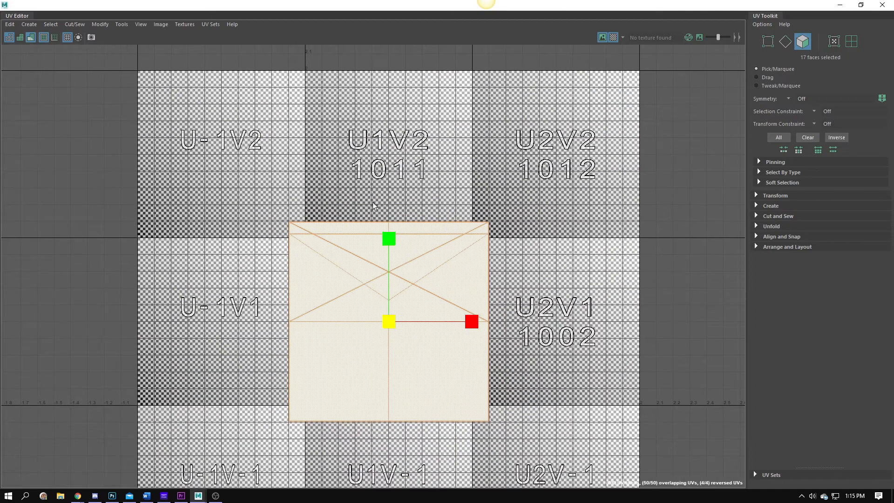
right_click_drag(400, 151, 514, 169, "alt")
middle_click_drag(339, 278, 331, 228, "alt")
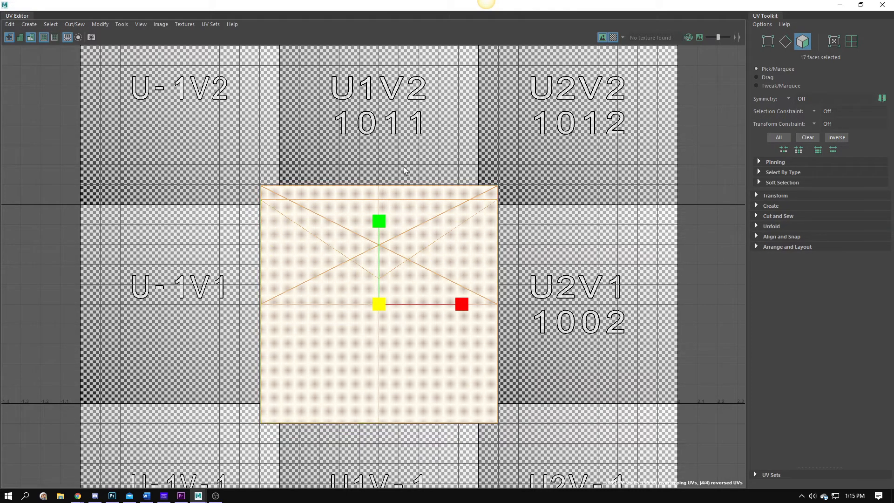
key("ctrl+z")
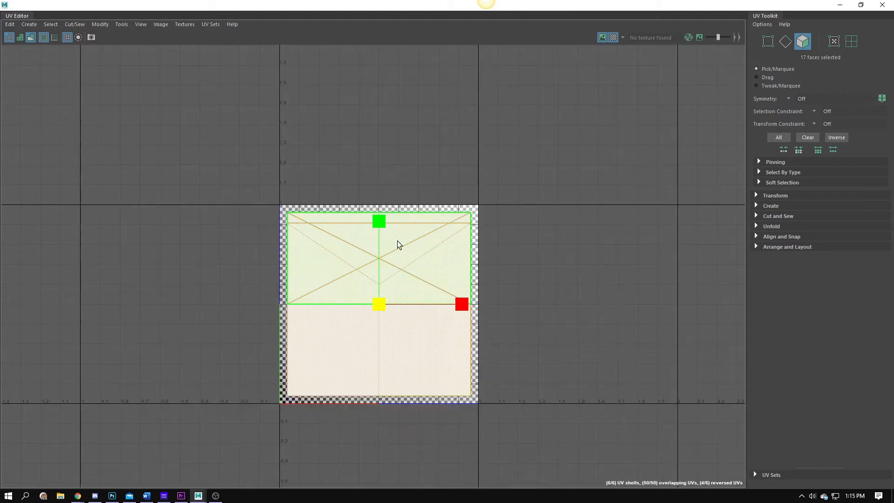
Restore the UV Editor to a smaller window beside the model and return the building to object selection with the Move tool
right_click_drag(311, 248, 406, 271, "alt")
middle_click_drag(406, 271, 392, 235, "alt")
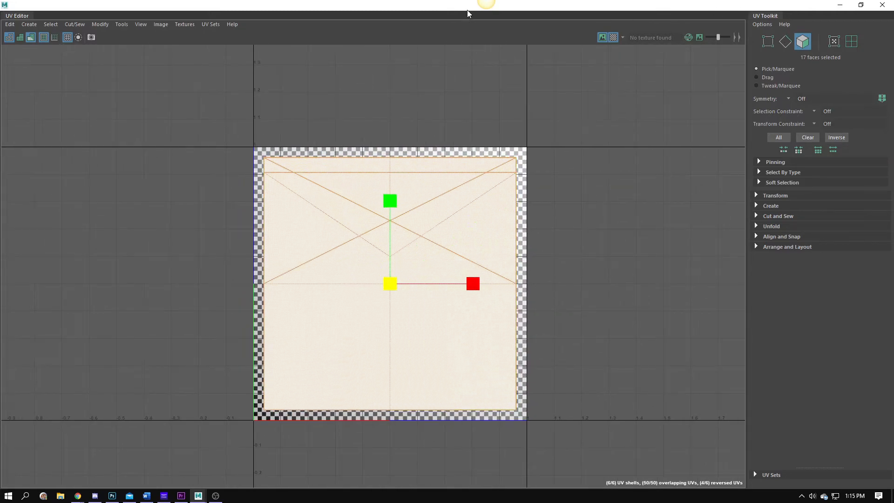
left_click_drag(738, 10, 774, 89)
middle_click_drag(337, 185, 201, 205, "alt")
left_click_drag(201, 188, 267, 213, "alt")
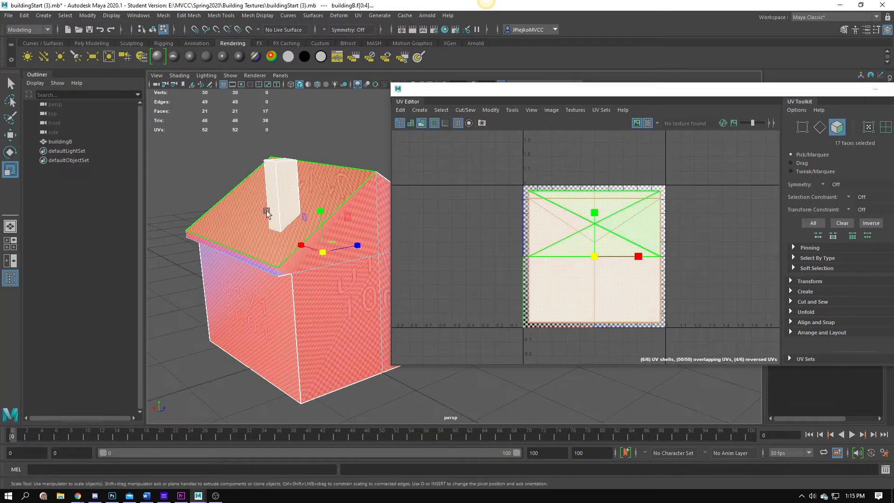
right_click_drag(267, 214, 290, 192)
right_click_drag(291, 192, 275, 187, "alt")
mouse_move(275, 188)
middle_mouse_down("alt")
mouse_move(249, 201)
mouse_move(265, 189)
middle_mouse_up("alt")
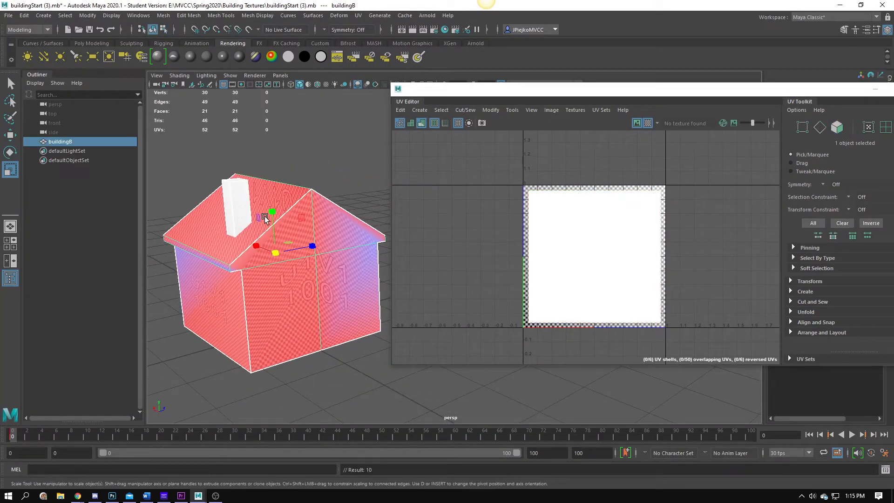
key("w")
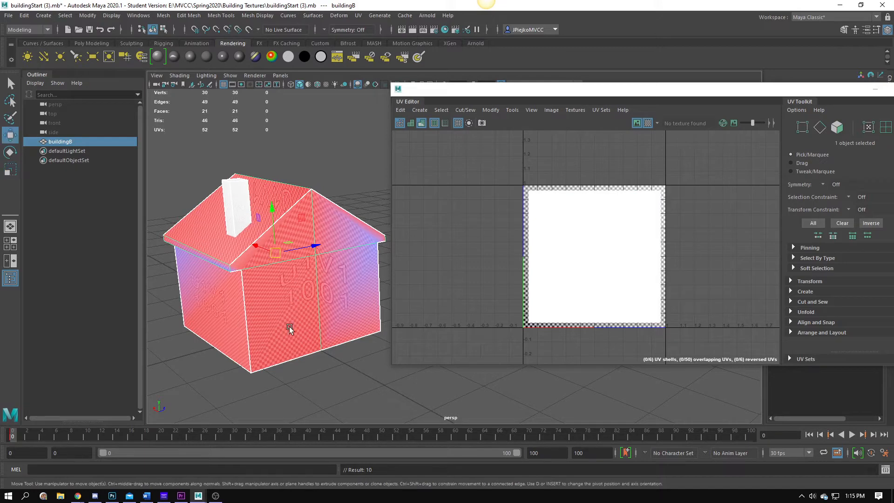
Examine the UV distortion shading on the building's gable end, side wall and roof
right_click_drag(289, 327, 301, 272, "alt")
right_click_drag(301, 272, 333, 185)
left_click(318, 162)
mouse_move(264, 229)
middle_mouse_down("alt")
mouse_move(312, 258)
mouse_move(263, 232)
middle_mouse_up("alt")
left_click(310, 261)
right_click_drag(262, 231, 246, 238, "alt")
middle_click_drag(250, 241, 214, 188, "alt")
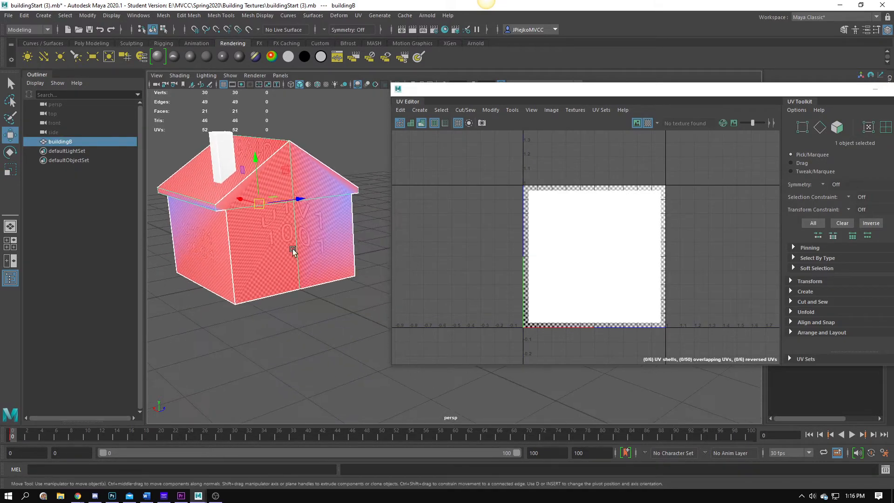
middle_click_drag(287, 245, 309, 267, "alt")
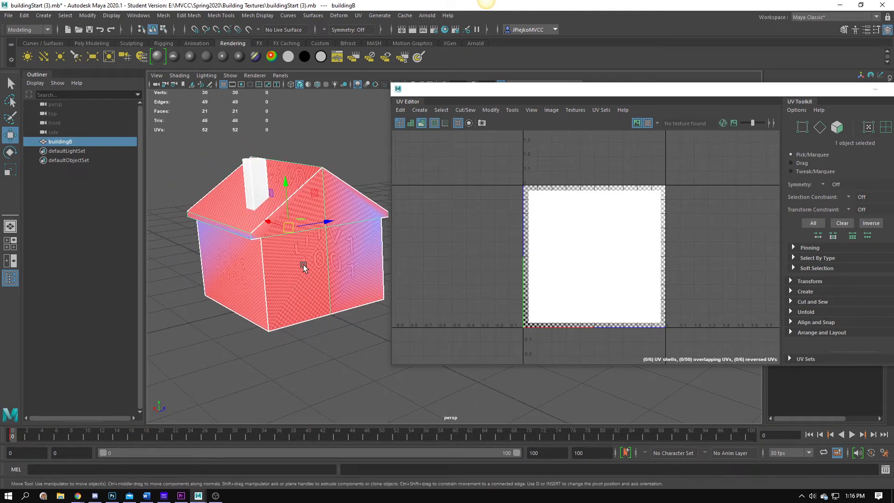
left_click_drag(224, 274, 261, 223, "alt")
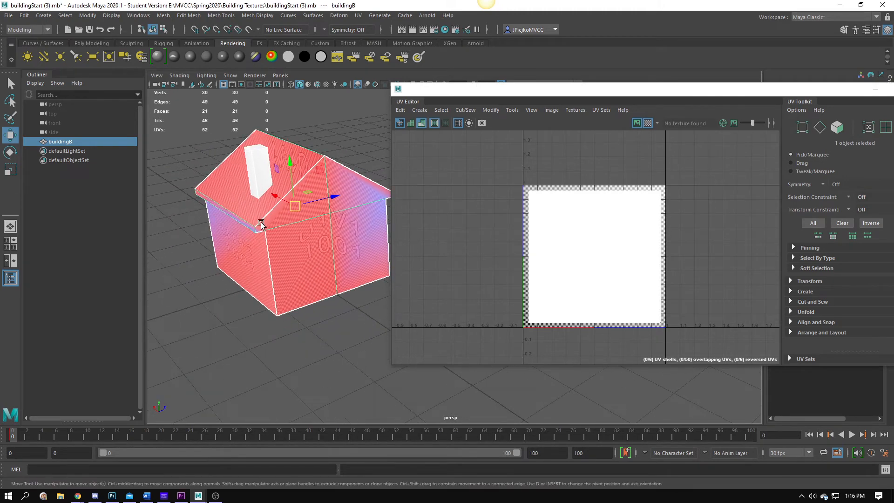
Move the UV Editor clear of the building and select the four faces forming its gable end
left_click_drag(570, 95, 586, 87)
middle_click_drag(309, 243, 333, 253, "alt")
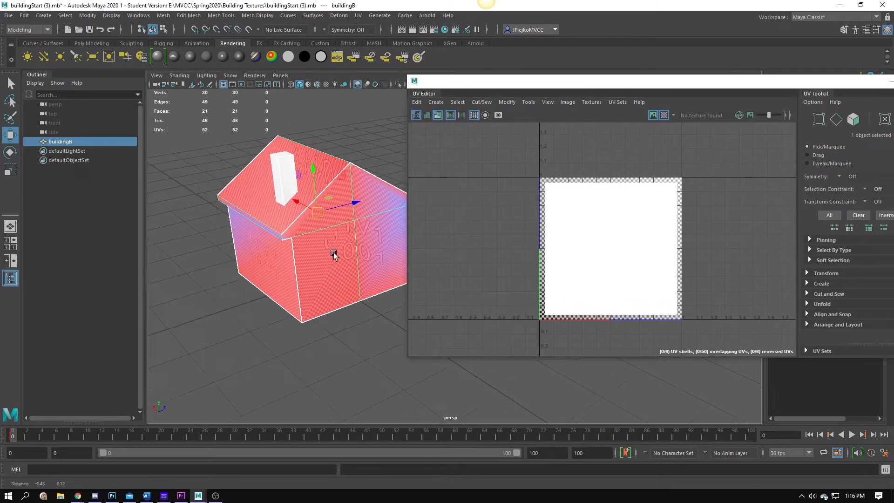
right_click_drag(333, 252, 326, 270)
left_click(327, 273)
left_click(382, 258, "shift")
left_click(383, 209, "shift")
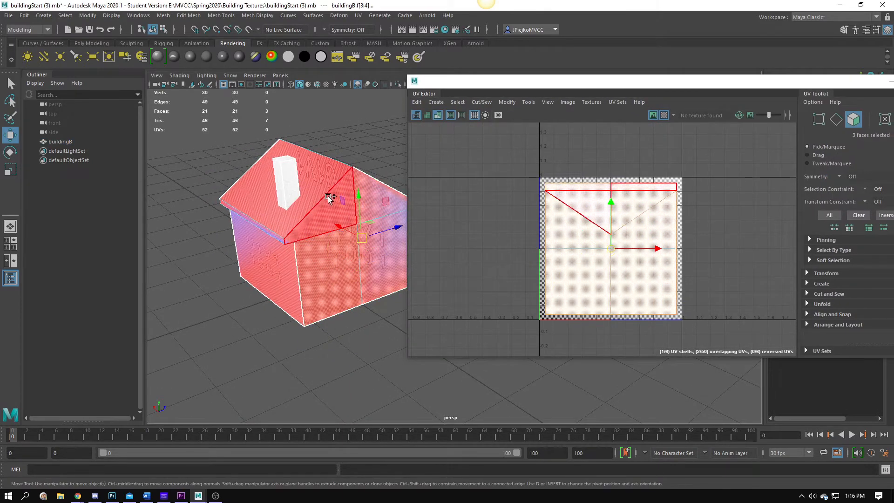
left_click(313, 224, "shift")
mouse_move(280, 295)
left_mouse_down("alt")
mouse_move(231, 299)
mouse_move(302, 317)
mouse_move(373, 269)
mouse_move(321, 309)
mouse_move(185, 250)
mouse_move(242, 261)
mouse_move(279, 279)
mouse_move(284, 297)
left_mouse_up("alt")
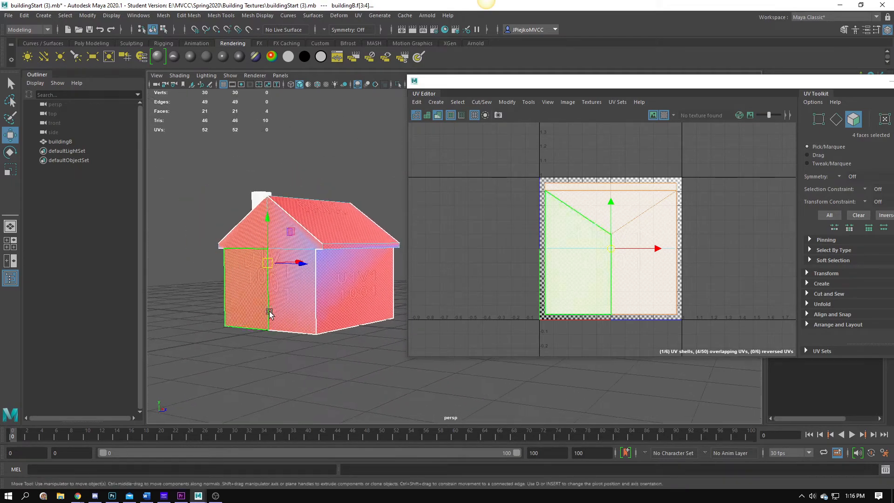
left_click(292, 312)
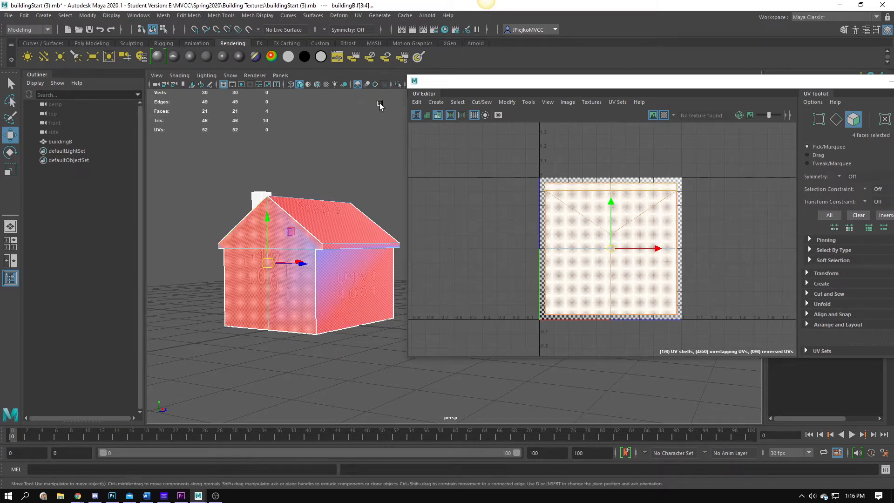
Apply an Automatic UV projection to the four selected gable-end faces
middle_click_drag(369, 195, 367, 174, "alt")
right_click_drag(367, 173, 401, 170, "alt")
middle_click_drag(305, 173, 323, 165, "alt")
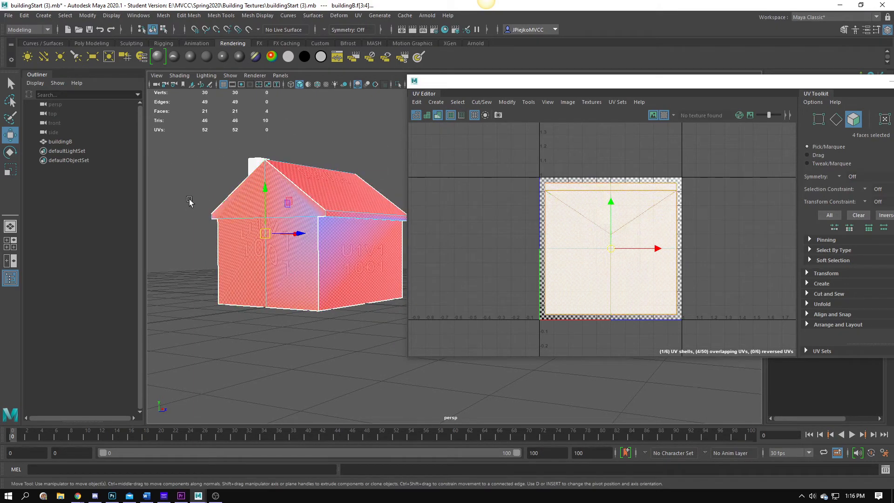
left_click_drag(188, 201, 247, 207, "alt")
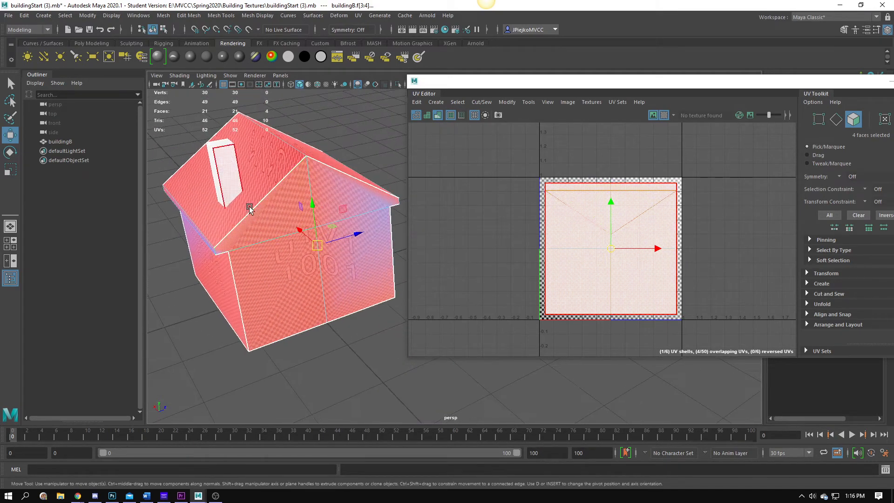
left_click(358, 15)
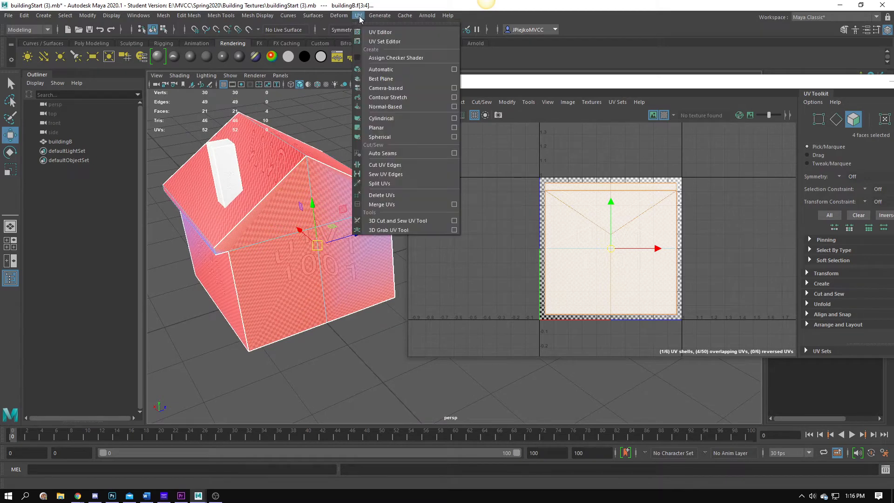
left_click(406, 69)
left_click_drag(344, 381, 334, 270, "alt")
left_click(299, 205)
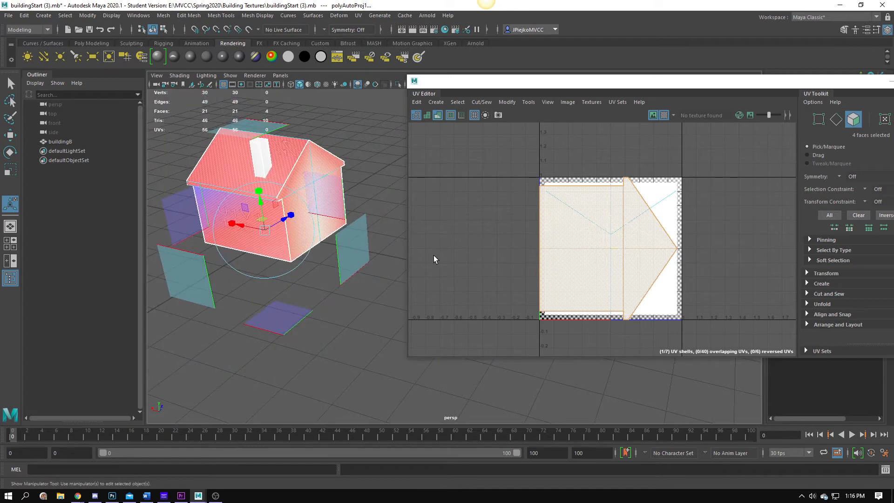
Examine the checker pattern on the gable end up close and clear the face selection
left_click_drag(289, 223, 259, 200, "alt")
right_click_drag(259, 200, 677, 260, "alt")
middle_click_drag(212, 172, 333, 231, "alt")
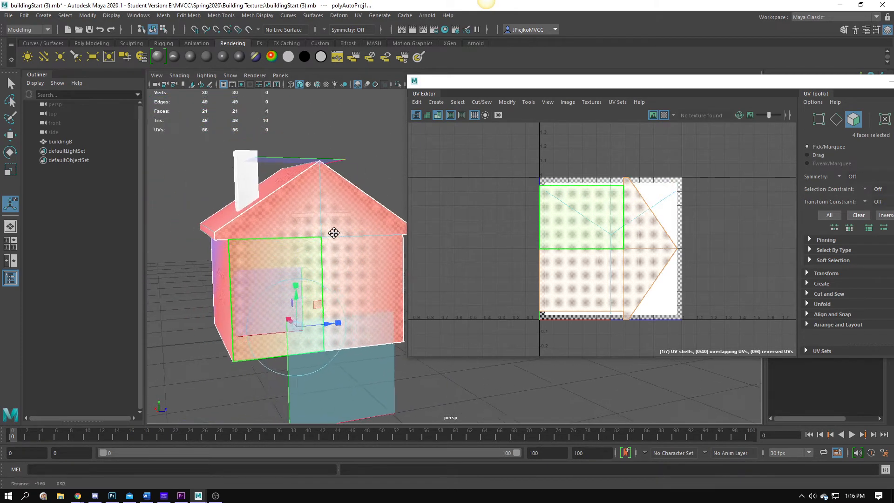
right_click_drag(333, 231, 524, 253, "alt")
middle_click_drag(322, 119, 345, 119, "alt")
left_click(345, 120)
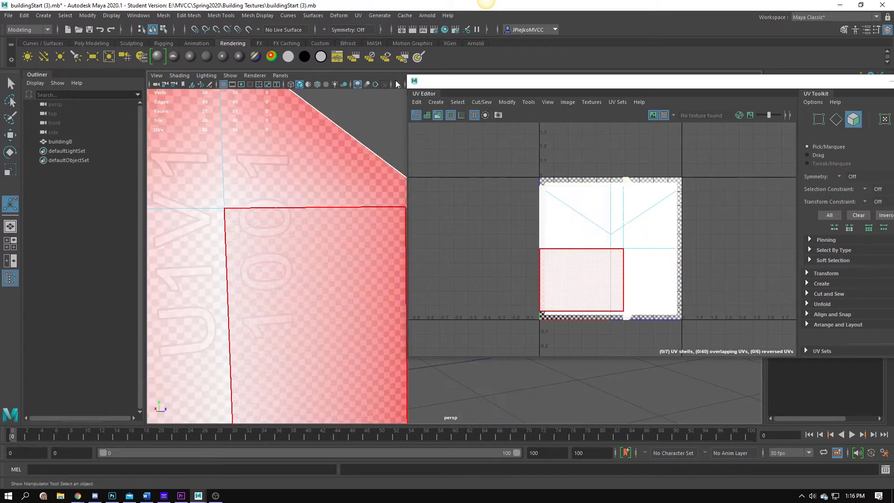
Return to object selection, reframe the building, and select the faces forming its gable end
right_click_drag(313, 223, 342, 189)
right_click_drag(342, 188, 283, 175, "alt")
middle_click_drag(283, 176, 312, 191, "alt")
right_click_drag(361, 223, 359, 246, "alt")
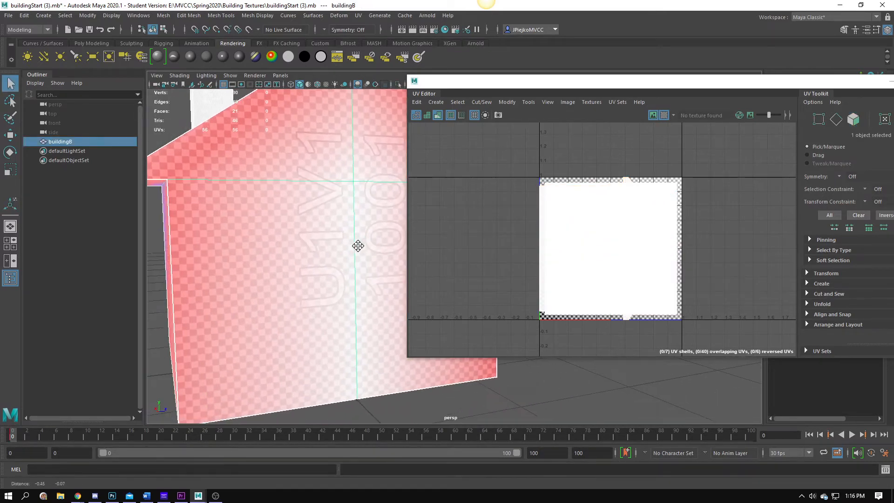
right_click_drag(258, 259, 332, 282, "alt")
right_click_drag(294, 262, 242, 252, "alt")
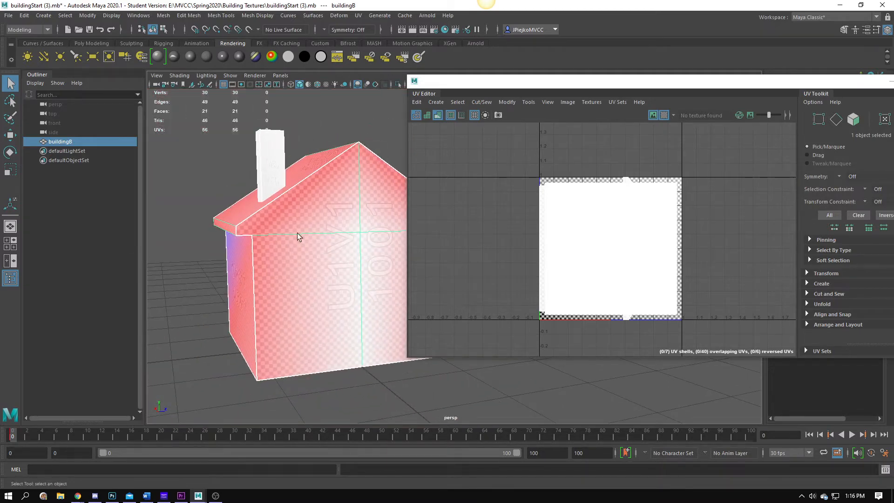
mouse_move(296, 247)
left_mouse_down("alt")
mouse_move(196, 247)
mouse_move(287, 232)
left_mouse_up("alt")
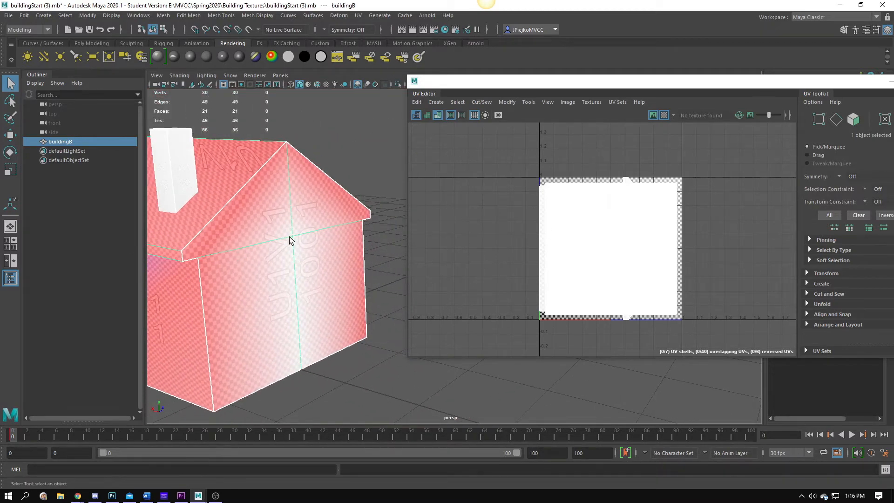
right_click_drag(241, 193, 245, 215)
left_click(261, 211)
left_click(312, 209, "shift")
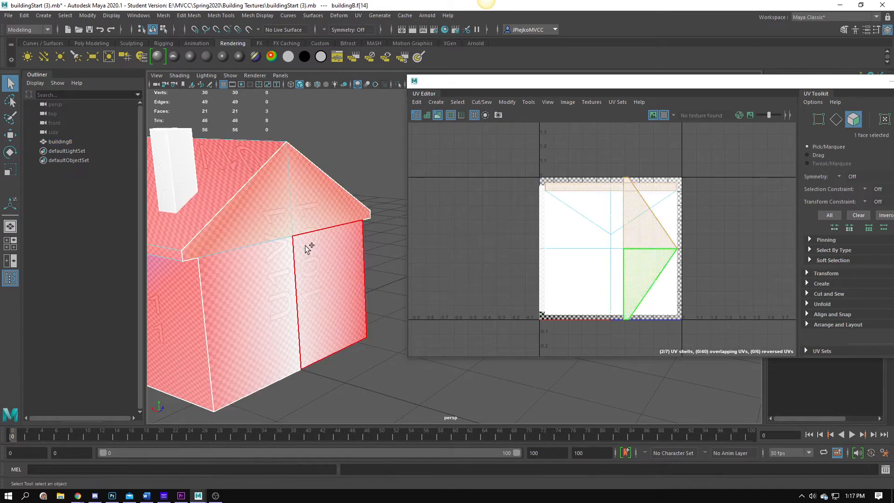
left_click(307, 249, "shift")
left_click(268, 275, "shift")
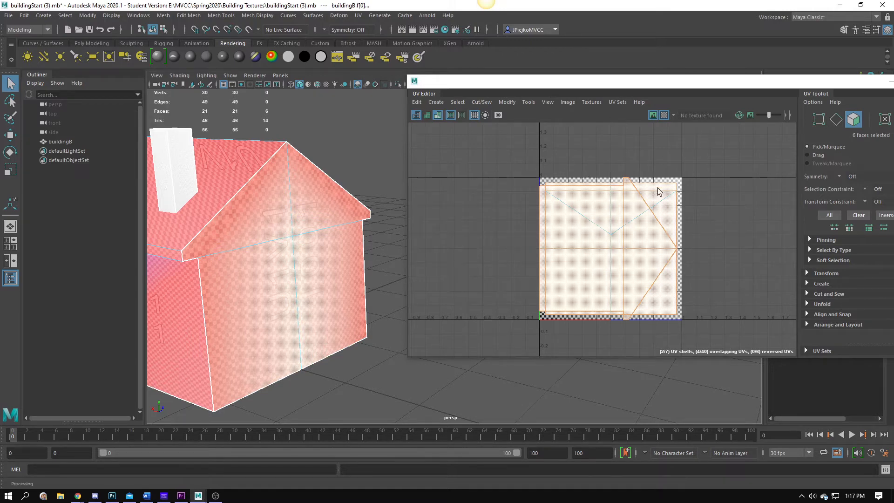
Try to move the selected faces' UVs diagonally away from the rest of the UV layout
right_click_drag(551, 256, 521, 250, "alt")
middle_click_drag(521, 251, 528, 249, "alt")
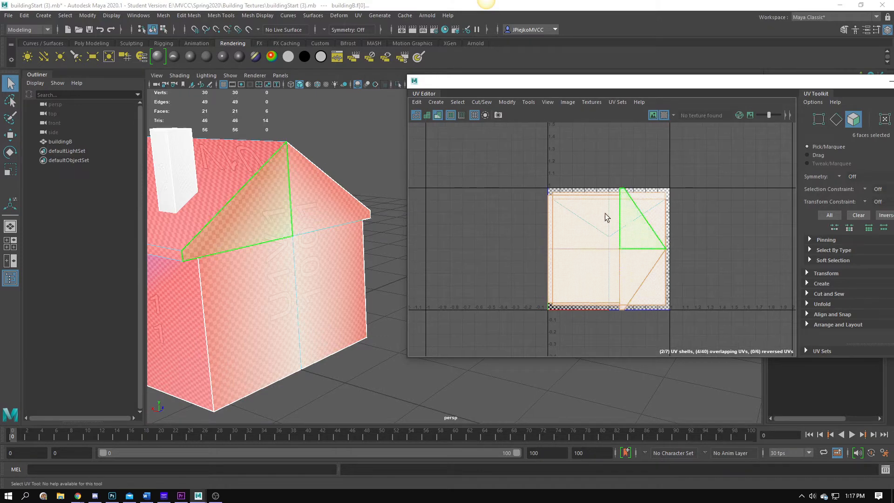
right_click_drag(762, 279, 553, 268, "alt")
middle_click_drag(554, 268, 582, 278, "alt")
key("w")
middle_click_drag(641, 273, 611, 279, "alt")
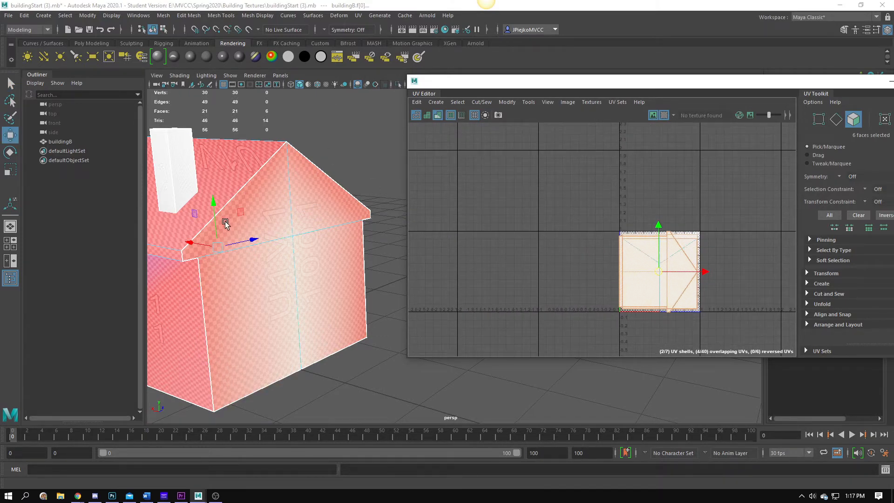
right_click_drag(226, 223, 264, 255, "alt")
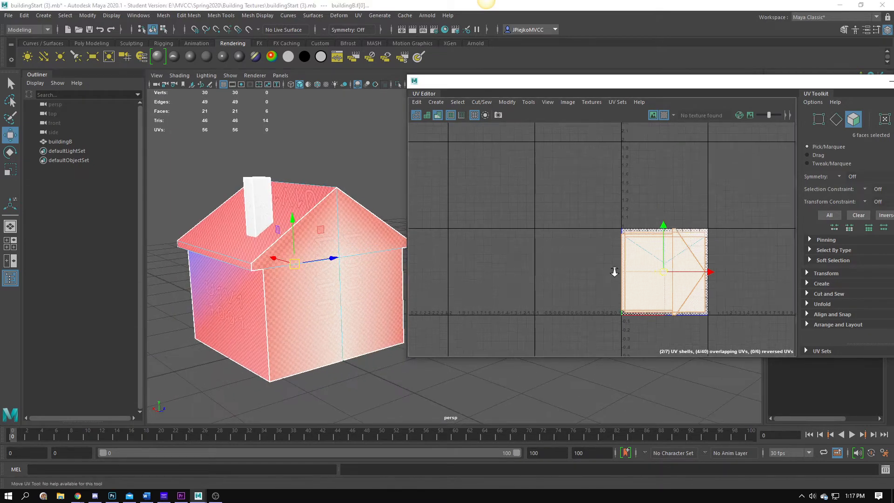
right_click_drag(614, 269, 649, 279, "alt")
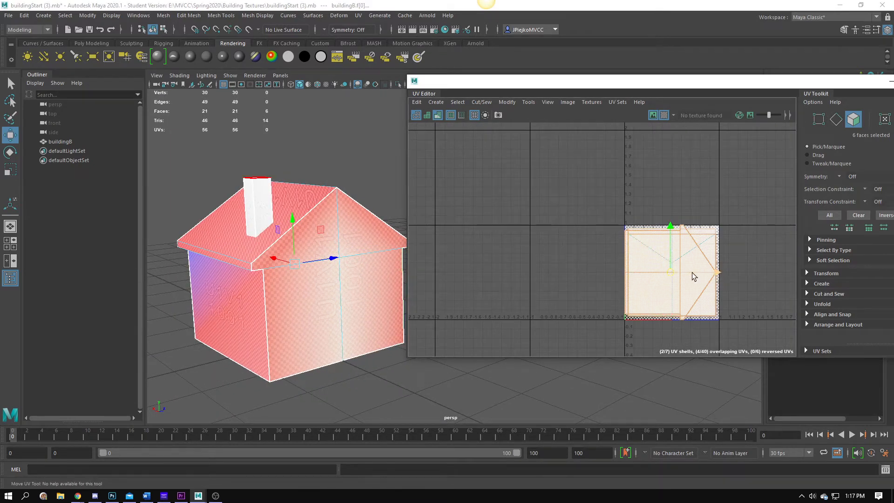
left_click_drag(675, 277, 579, 193)
key("ctrl+z")
Try to shift the selected faces' UVs horizontally and vertically off the overlapping shells
middle_click_drag(629, 256, 623, 245, "alt")
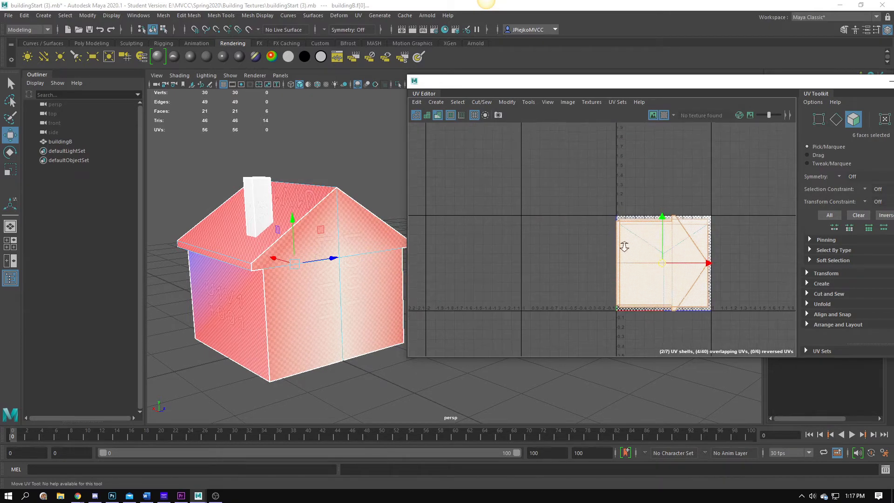
right_click_drag(623, 246, 645, 252, "alt")
left_click_drag(716, 266, 848, 285)
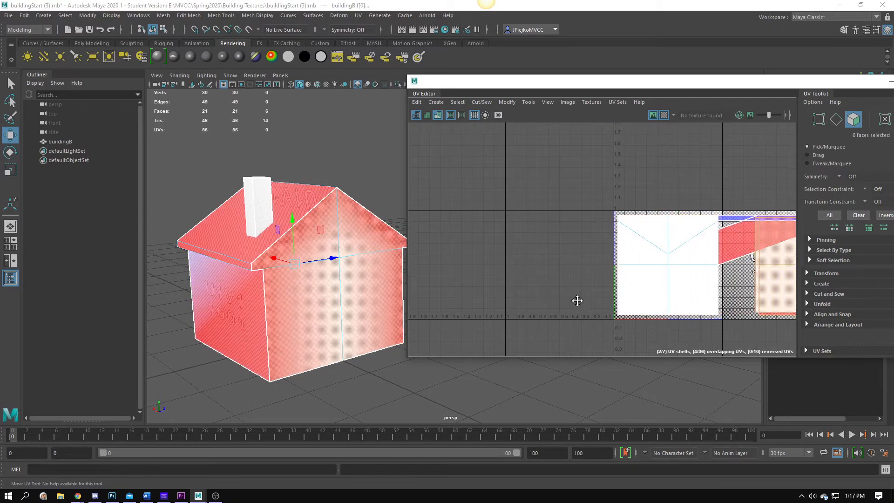
middle_click_drag(576, 301, 415, 263, "alt")
key("ctrl+z")
middle_click_drag(527, 262, 622, 255, "alt")
right_click_drag(623, 255, 637, 254, "alt")
left_click_drag(603, 177, 617, 308)
key("ctrl+z")
Cut the UVs of the six selected faces
middle_click_drag(556, 208, 562, 210, "alt")
right_click_drag(562, 209, 592, 233, "alt")
left_click(480, 102)
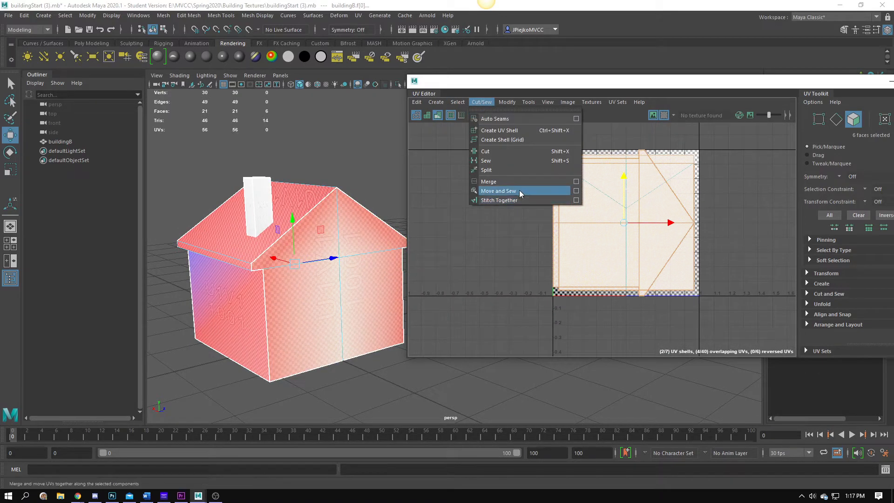
left_click(498, 152)
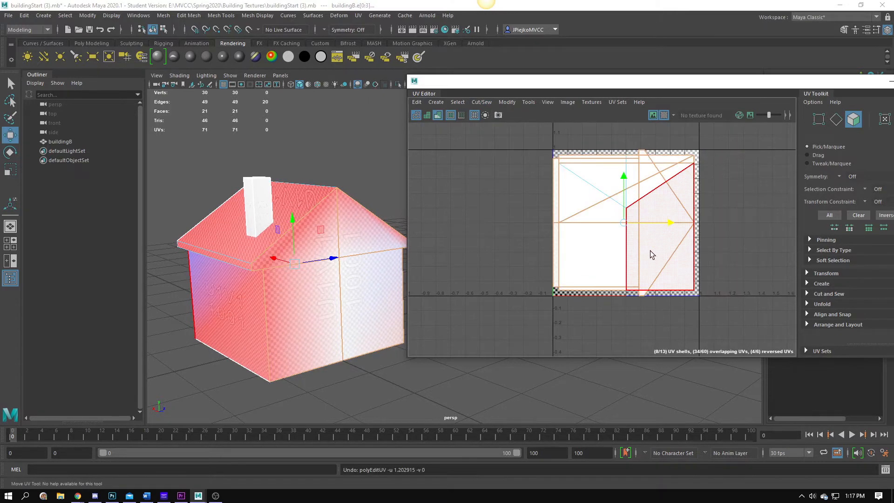
Select the four gable-end faces and move their UVs horizontally into the neighbouring UV tile
left_click(368, 333)
left_click(368, 331, "shift")
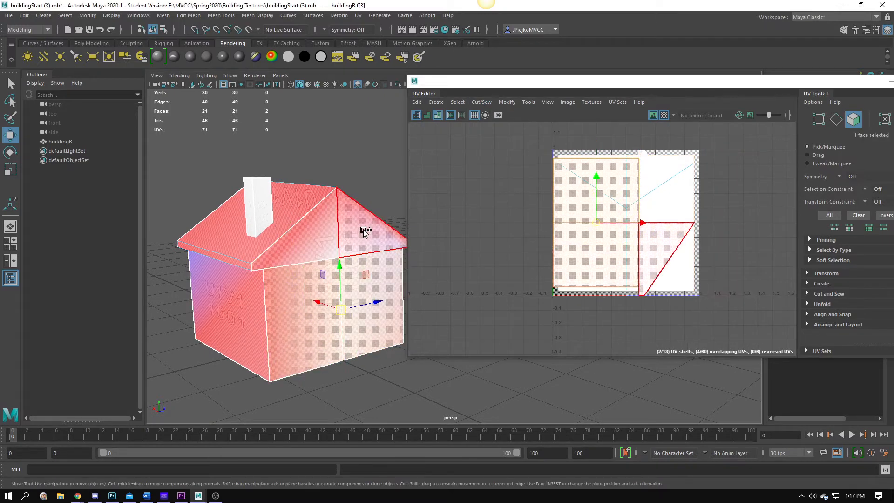
left_click(365, 234, "shift")
left_click(327, 234, "shift")
left_click_drag(672, 223, 892, 223)
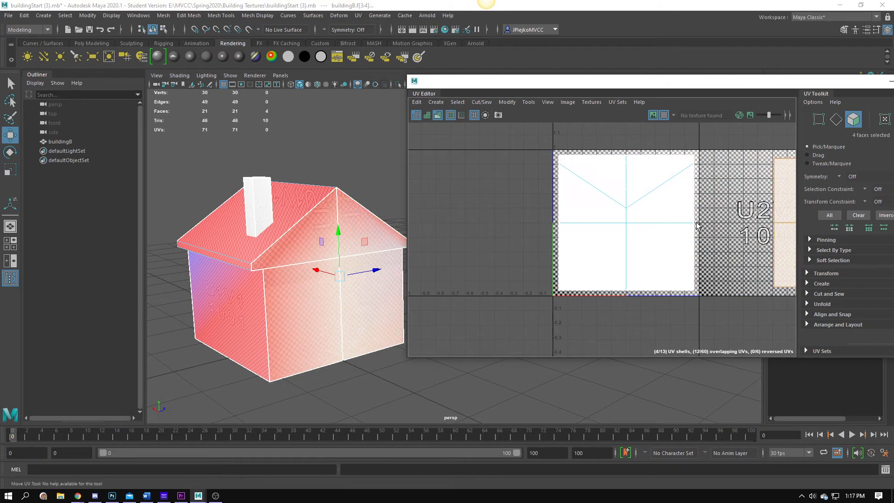
middle_click_drag(668, 224, 503, 246, "alt")
left_click_drag(722, 246, 660, 254)
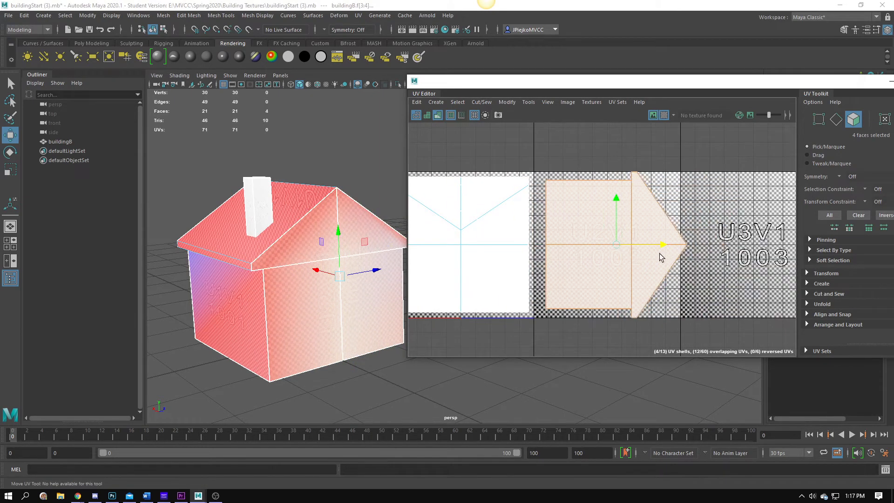
middle_click_drag(659, 253, 691, 251, "alt")
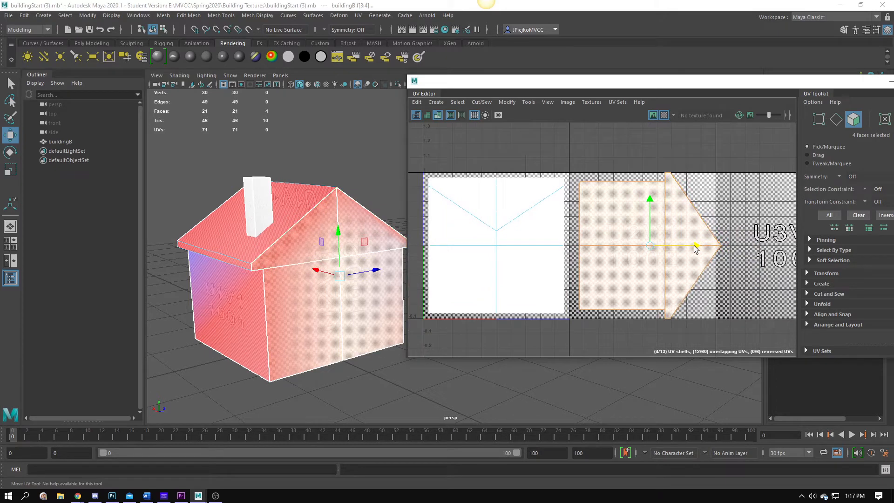
Merge the UVs of the four gable-end faces and clear the selection
left_click(463, 104)
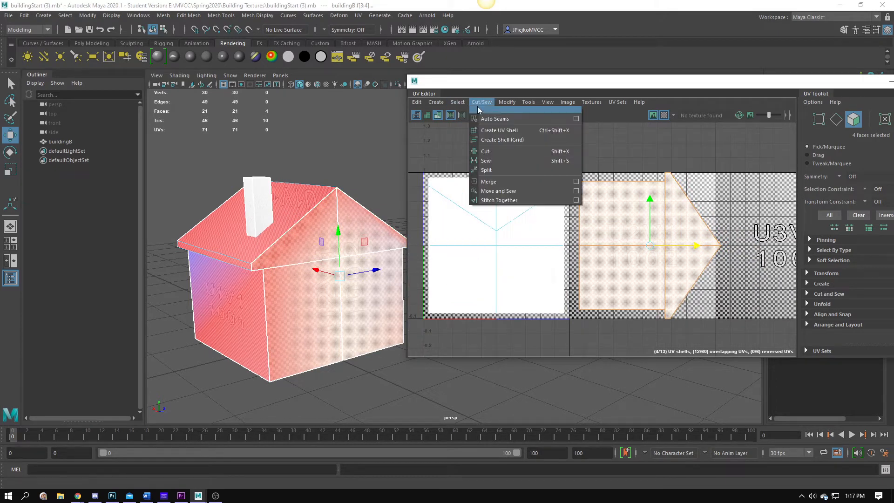
left_click(516, 181)
left_click(736, 275)
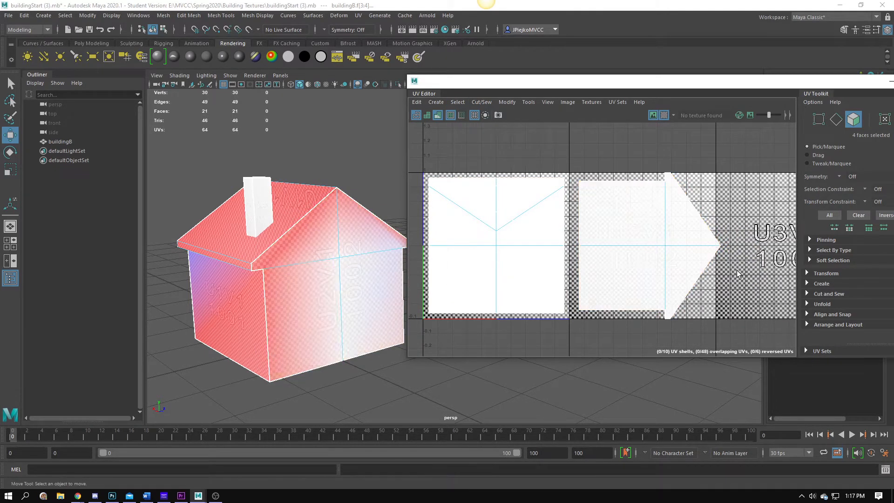
Try selecting parts of the merged gable-end shell in the UV Editor and undo the selection changes
left_click(636, 252)
mouse_move(633, 233)
right_mouse_down()
mouse_move(638, 246)
mouse_move(619, 226)
right_mouse_up()
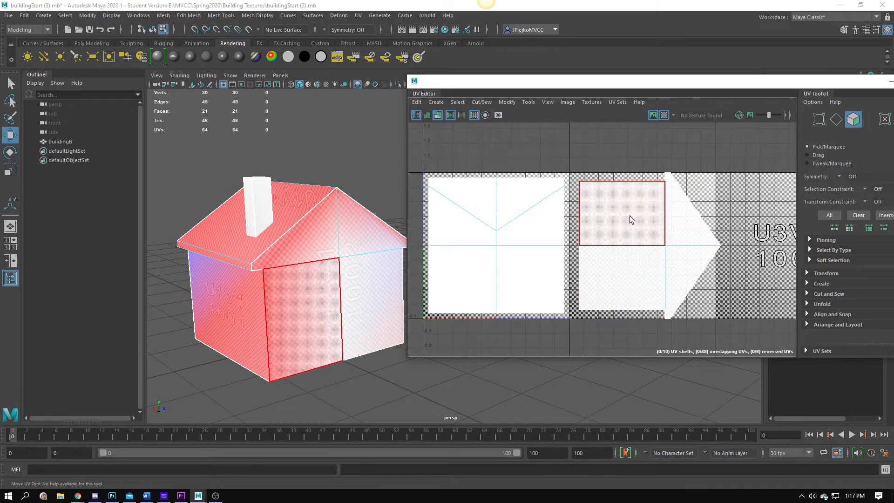
left_click_drag(681, 264, 632, 218)
key("ctrl+z")
key("ctrl+z")
key("ctrl+z")
key("ctrl+z")
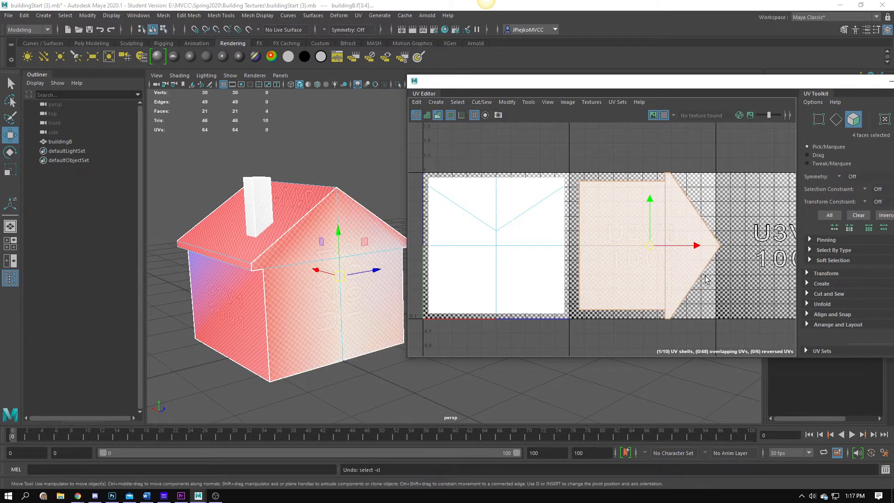
Try to pull individual gable triangles away from the merged shell to test its connections
left_click(702, 293)
left_click(673, 280)
left_click_drag(694, 282, 724, 299)
middle_click_drag(699, 290, 692, 249, "alt")
key("ctrl+z")
left_click(679, 193)
left_click_drag(687, 168, 719, 158)
Undo the gable-end UV merge, move and cut, and try moving the six selected faces' UVs together
key("ctrl+z")
key("ctrl+z")
key("ctrl+z")
key("ctrl+z")
key("ctrl+z")
key("ctrl+z")
key("ctrl+z")
key("ctrl+z")
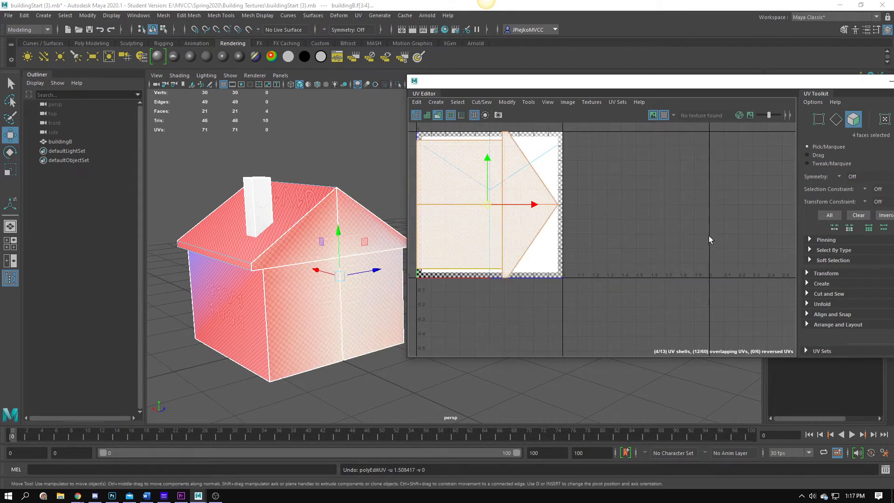
key("ctrl+z")
key("ctrl+z")
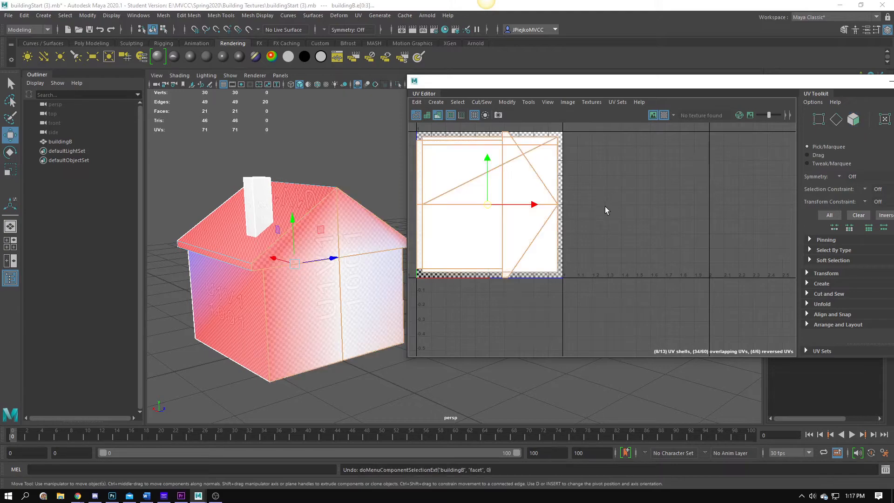
key("ctrl+z")
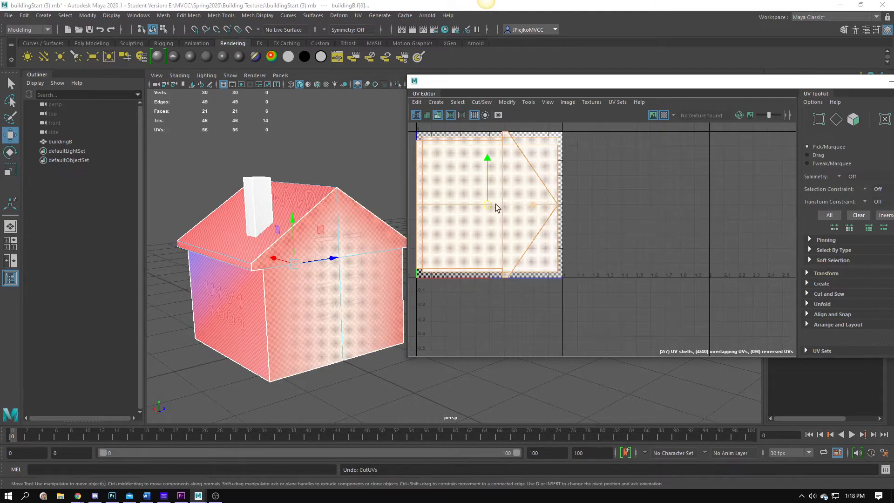
left_click_drag(485, 205, 671, 283)
key("ctrl+z")
Cut the UVs of the six selected faces into separate shells
key("f")
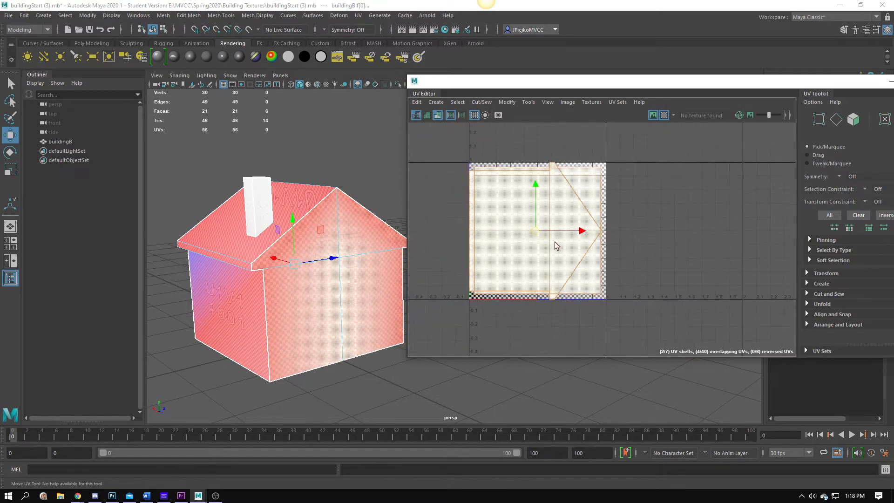
left_click(479, 102)
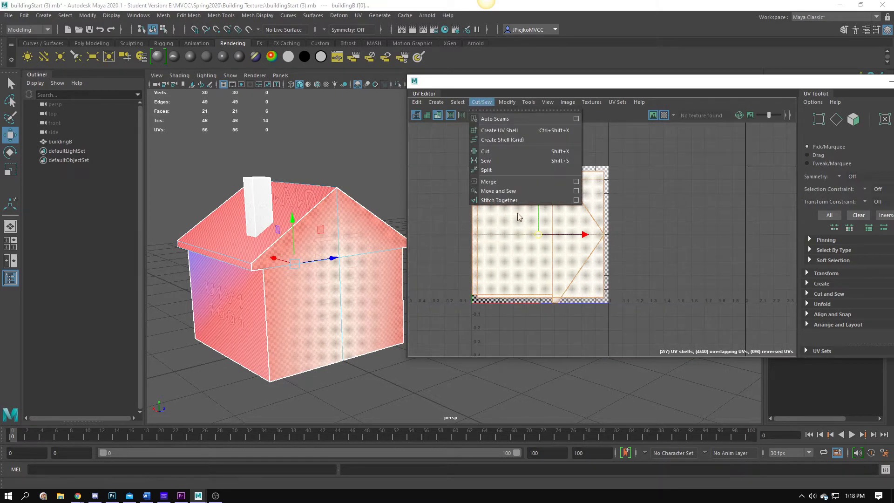
left_click(508, 169)
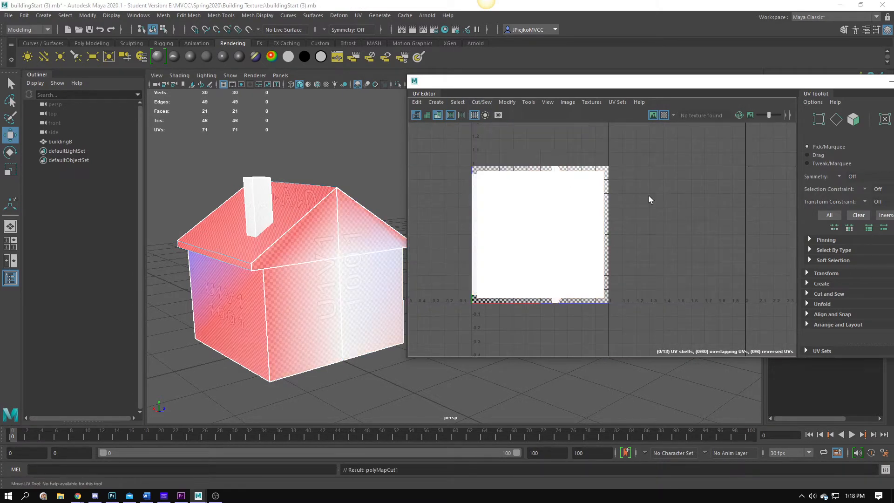
Select the four gable-end faces and move their UVs horizontally clear of the remaining layout into the next UV tile
right_click_drag(316, 237, 320, 261)
left_click(320, 249)
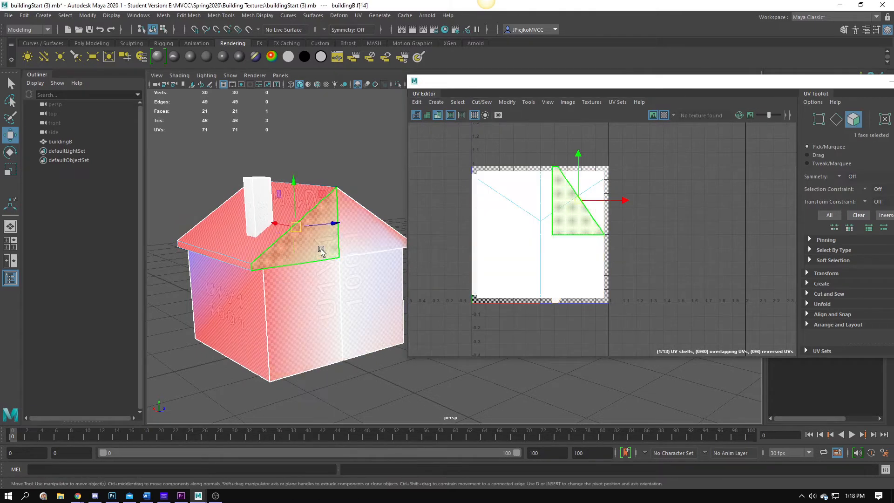
left_click(354, 232, "shift")
left_click(363, 285, "shift")
left_click(303, 307, "shift")
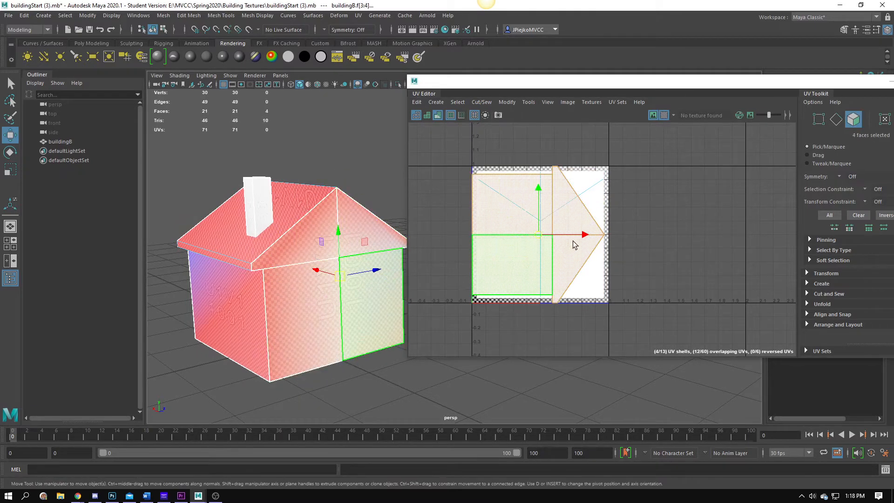
left_click_drag(582, 231, 725, 227)
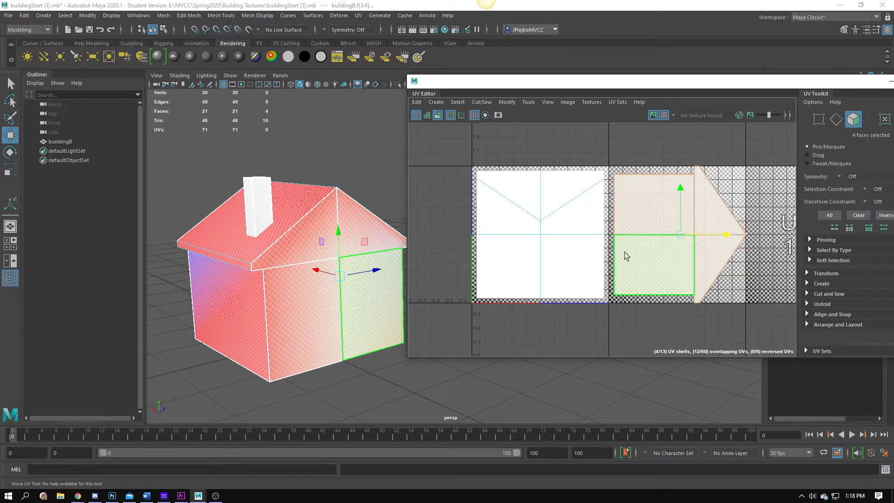
Try to move one gable triangle's UVs away from the adjoining gable-end faces
middle_click_drag(740, 199, 683, 207, "alt")
scroll(682, 208, "up", 2)
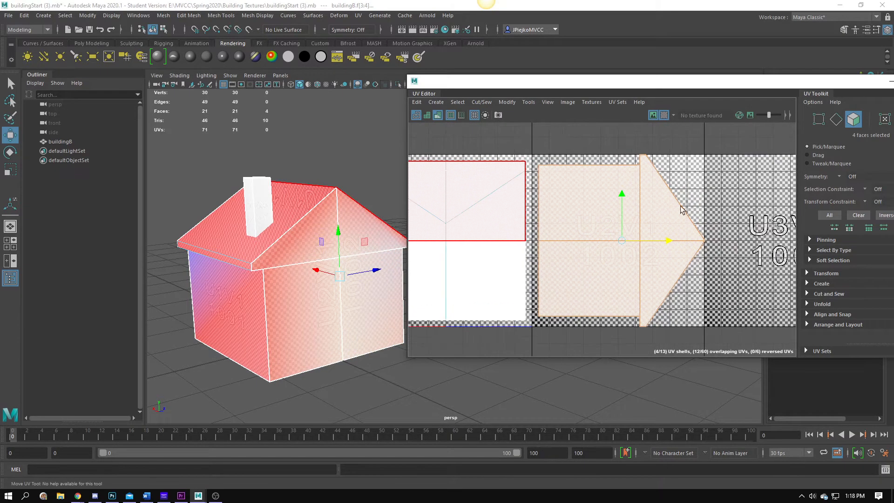
left_click(676, 279)
left_click_drag(682, 284, 704, 296)
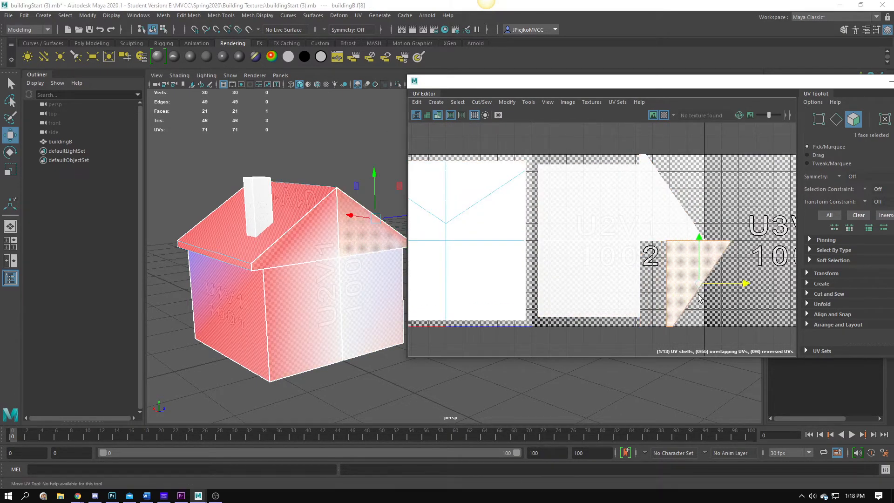
key("ctrl+z")
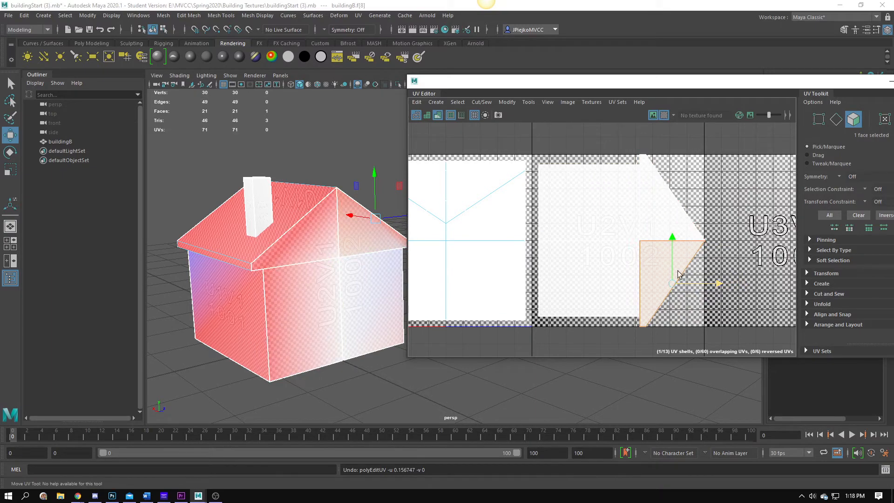
Select the four faces of the gable-end wall in the U2V1 tile and merge their UVs into one shell
middle_click_drag(725, 339, 722, 334, "alt")
left_click(723, 309)
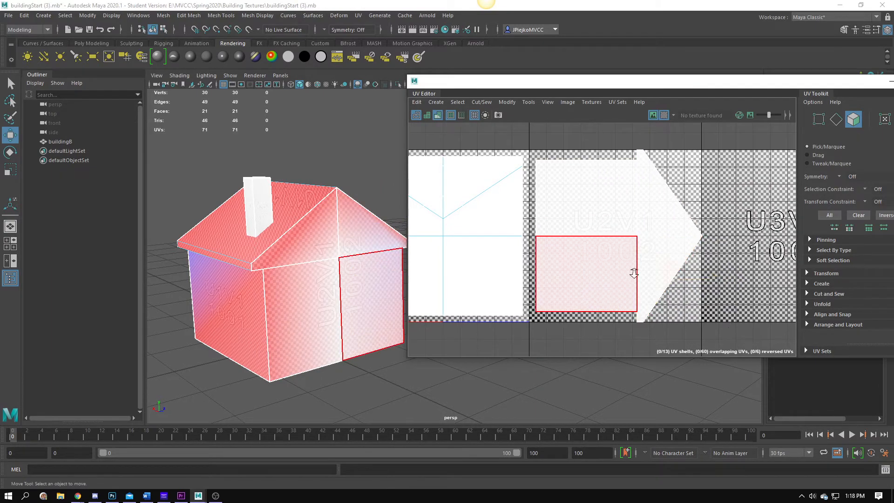
scroll(629, 270, "up", 1)
left_click_drag(625, 225, 648, 242)
middle_click_drag(541, 251, 542, 252, "alt")
scroll(542, 252, "up", 2)
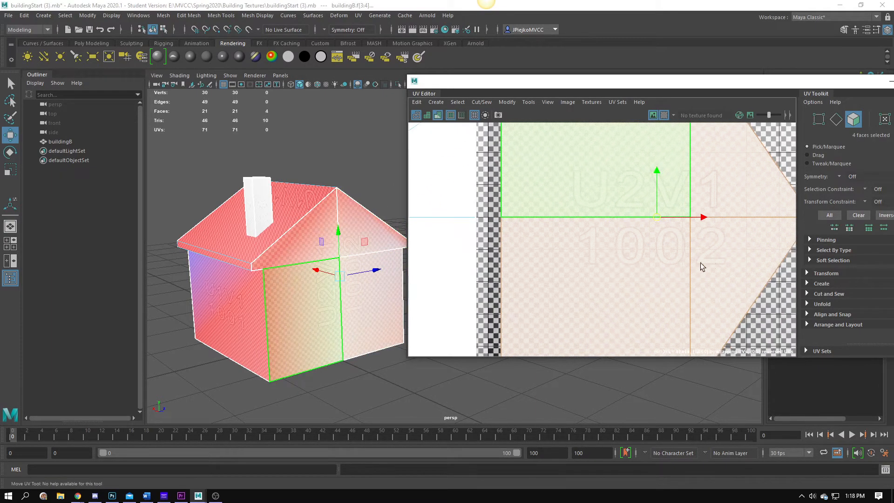
left_click(696, 267)
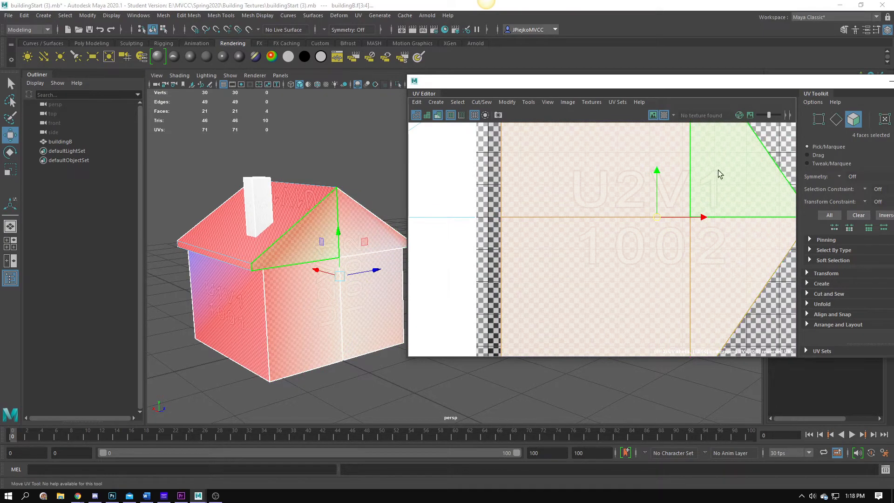
right_click_drag(692, 258, 656, 256, "alt")
mouse_move(656, 255)
middle_mouse_down("alt")
mouse_move(646, 297)
mouse_move(664, 264)
middle_mouse_up("alt")
right_click_drag(664, 264, 545, 256, "alt")
left_click(655, 239)
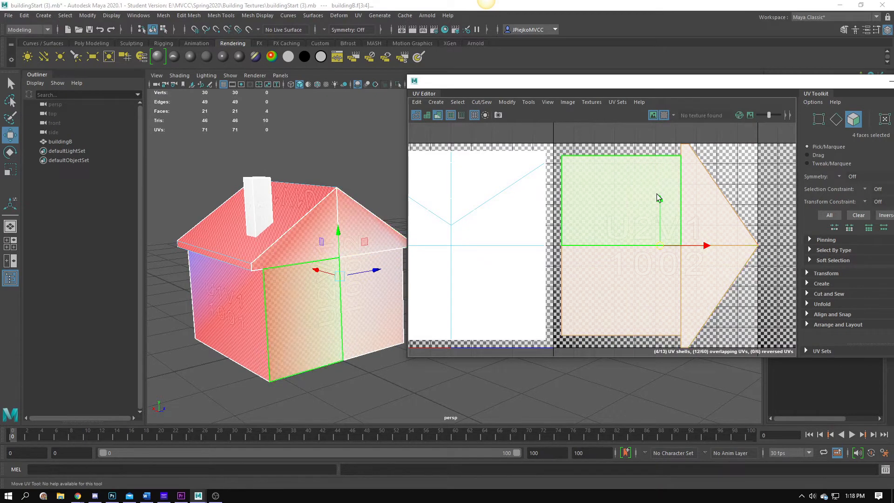
left_click(463, 106)
mouse_move(475, 105)
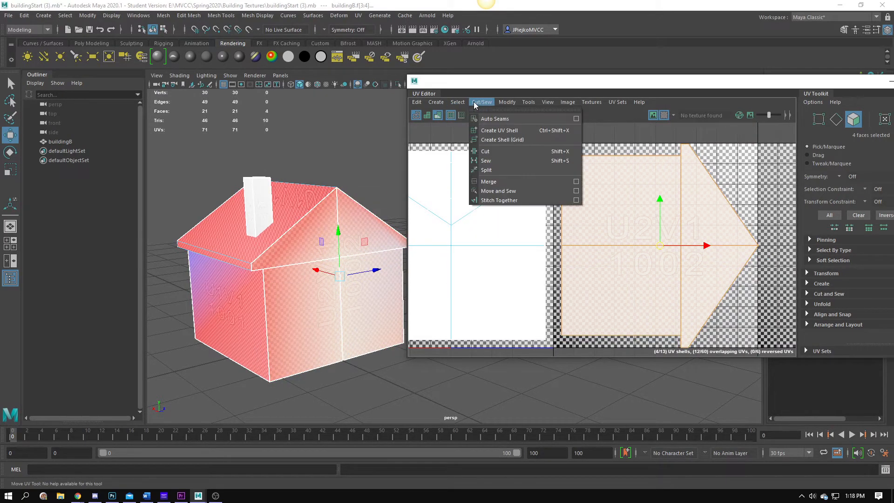
left_click(502, 181)
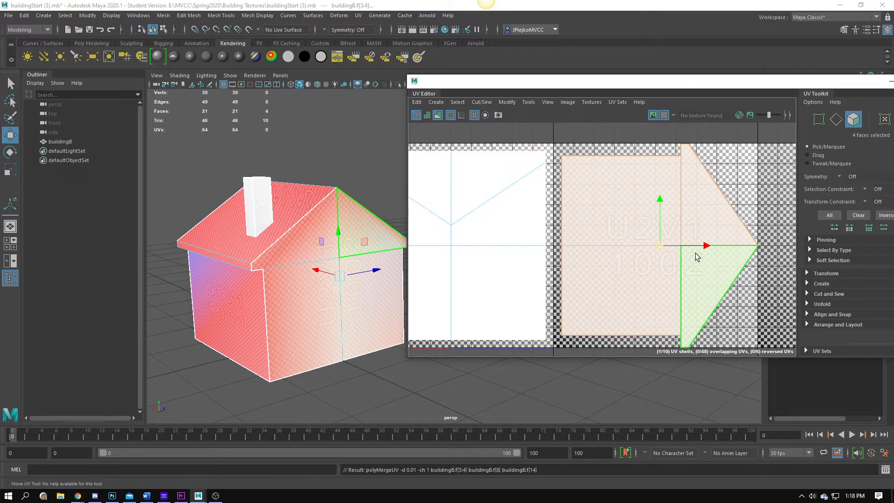
Try moving the lower gable triangle's UVs diagonally out of the merged shell
right_click_drag(706, 238, 707, 263)
left_click(719, 282)
left_click_drag(723, 294, 766, 331)
key("ctrl+z")
Select the merged gable-end UV shell as a whole and try moving it horizontally
scroll(673, 315, "down", 4)
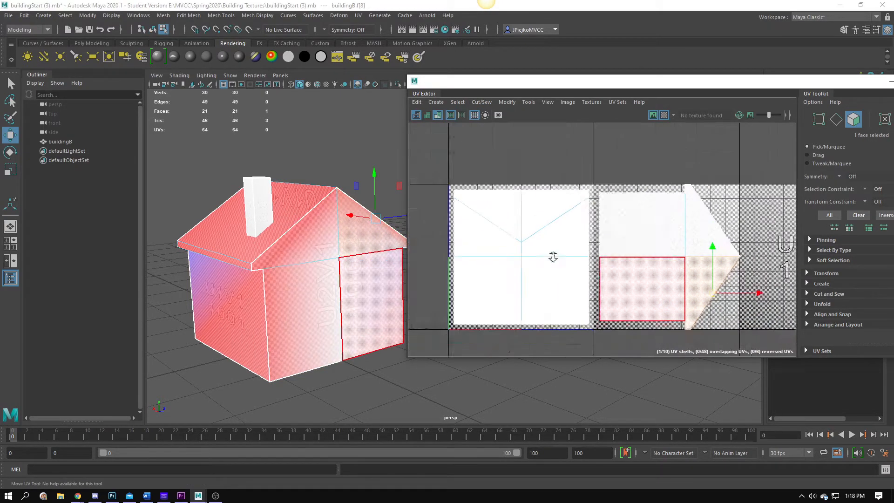
right_click_drag(534, 227, 609, 246, "alt")
right_click_drag(693, 252, 713, 201)
right_click(694, 222)
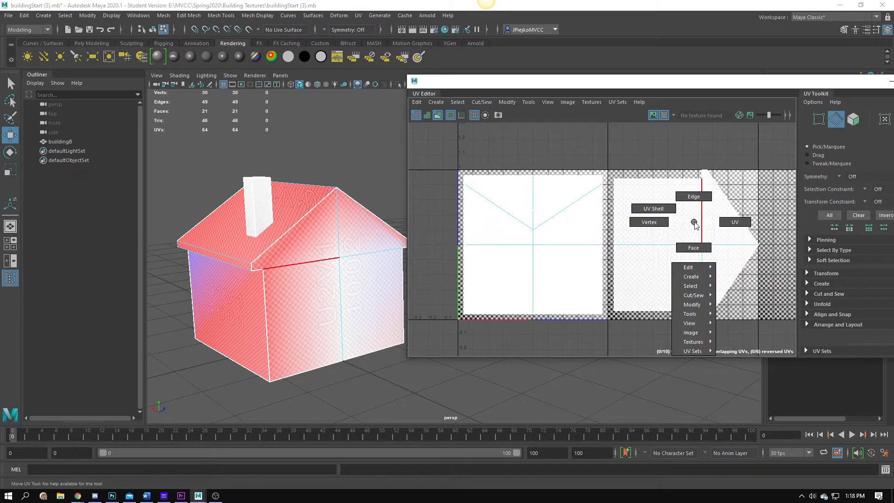
right_click_drag(629, 201, 626, 200)
left_click(670, 222)
middle_click_drag(745, 251, 689, 252, "alt")
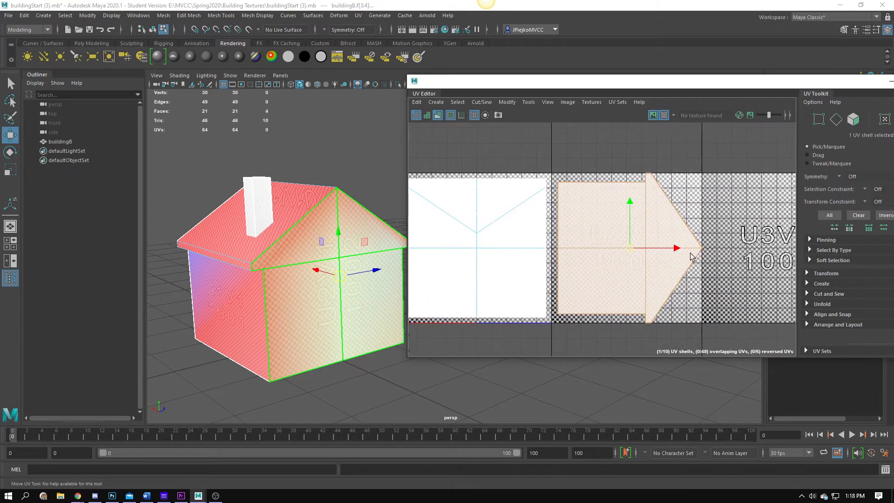
scroll(688, 252, "down", 1)
left_click_drag(674, 245, 760, 243)
key("ctrl+z")
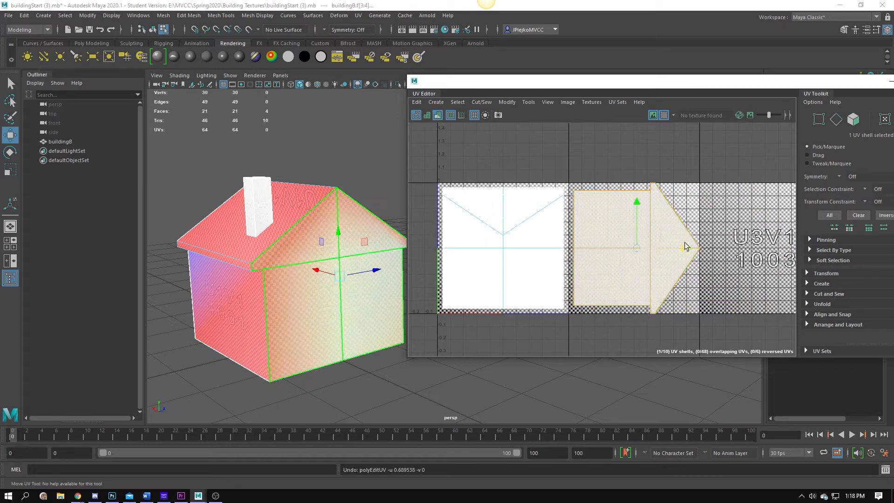
Try moving a single gable triangle face's UVs, and test moving the complete gable-end shell once more
right_click(650, 247)
left_click(654, 273)
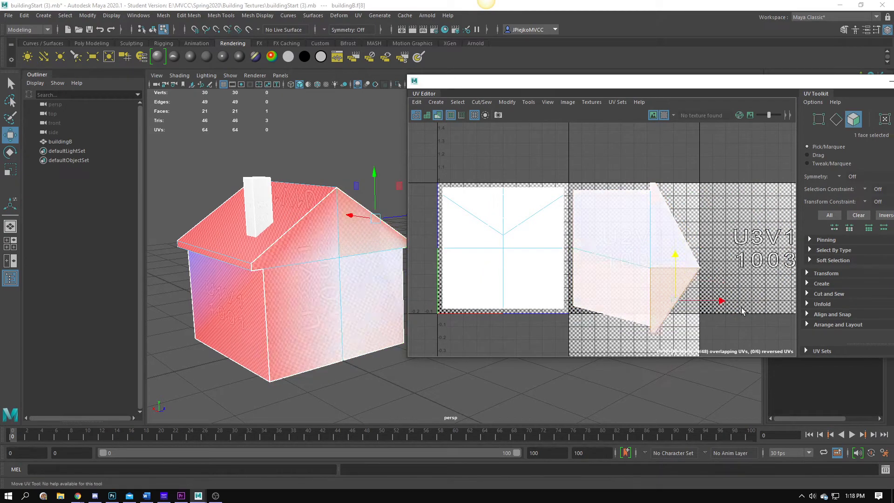
left_click(674, 268)
right_click(651, 259)
right_click_drag(651, 259, 610, 245)
left_click(613, 241)
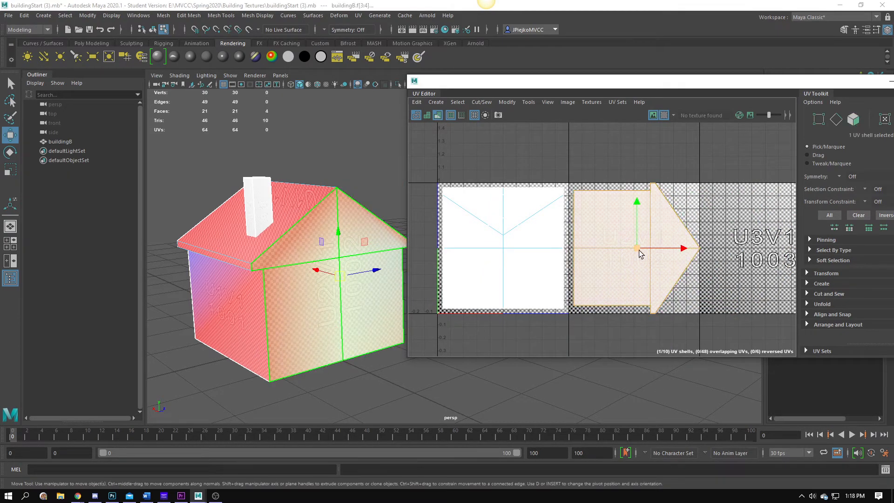
left_click_drag(637, 250, 683, 255)
key("ctrl+z")
middle_click_drag(537, 285, 589, 287, "alt")
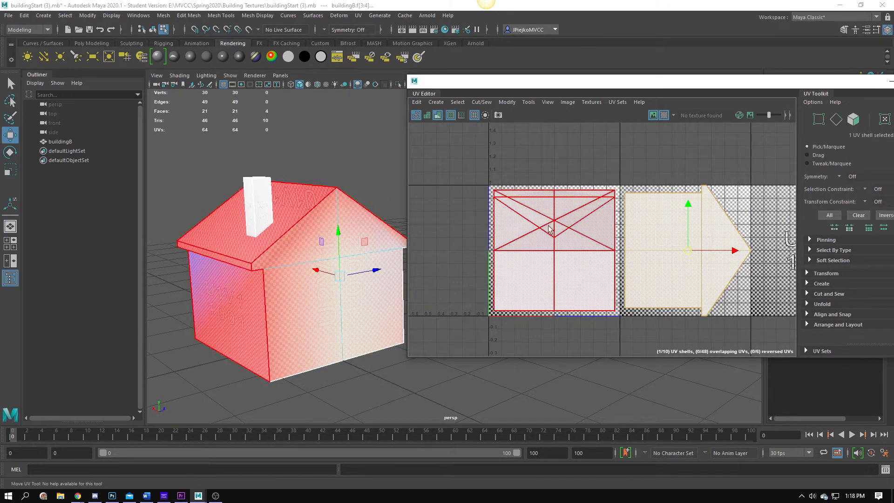
left_click(484, 336)
left_click(748, 238)
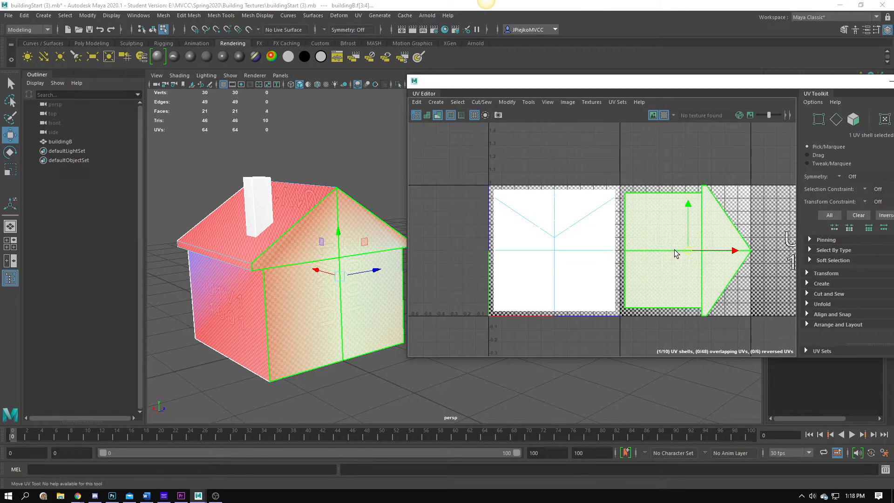
left_click(668, 186)
Select the wall and gable faces on the opposite end of the house and apply an Automatic UV projection to them
middle_click_drag(297, 268, 281, 280, "alt")
left_click_drag(281, 281, 269, 173, "alt")
right_click_drag(270, 173, 243, 188, "alt")
left_click_drag(243, 187, 248, 191, "alt")
right_click_drag(248, 191, 225, 265)
left_click(279, 239)
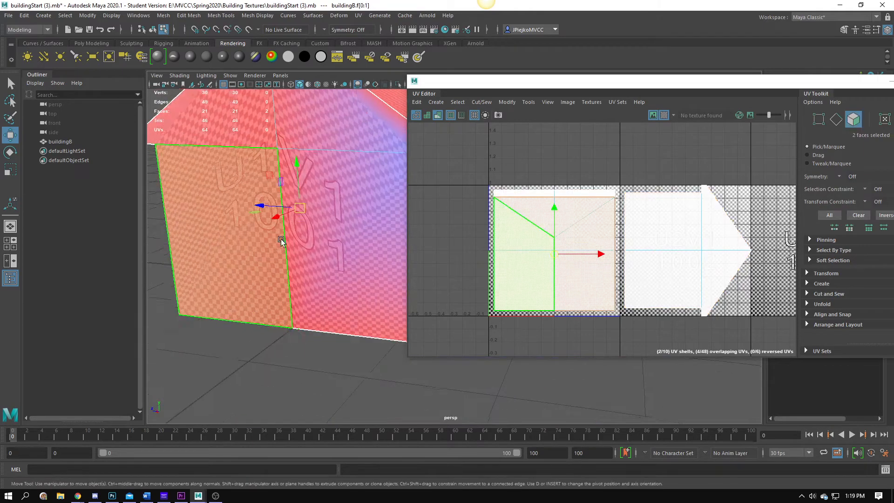
scroll(281, 239, "down", 2)
left_click(335, 273, "shift")
left_click(334, 155, "shift")
left_click(276, 156, "shift")
right_click_drag(277, 156, 244, 201, "alt")
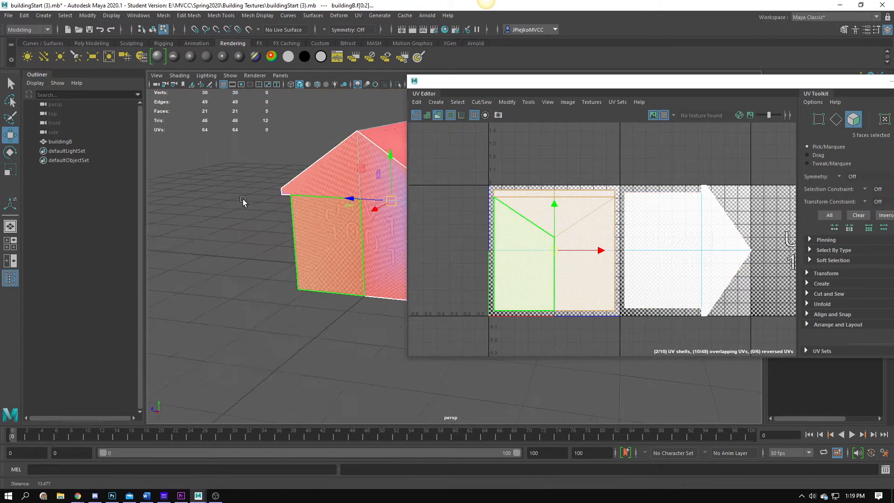
middle_click_drag(243, 201, 240, 228, "alt")
middle_click_drag(387, 188, 312, 199, "alt")
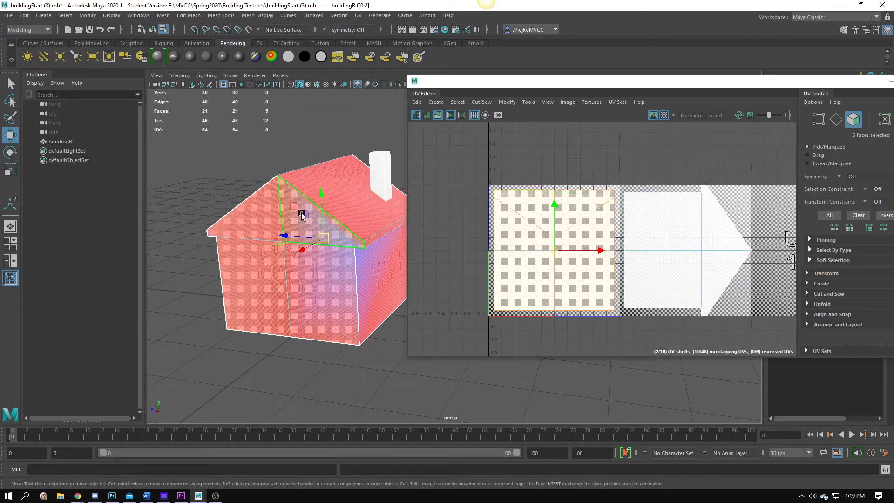
scroll(298, 208, "up", 2)
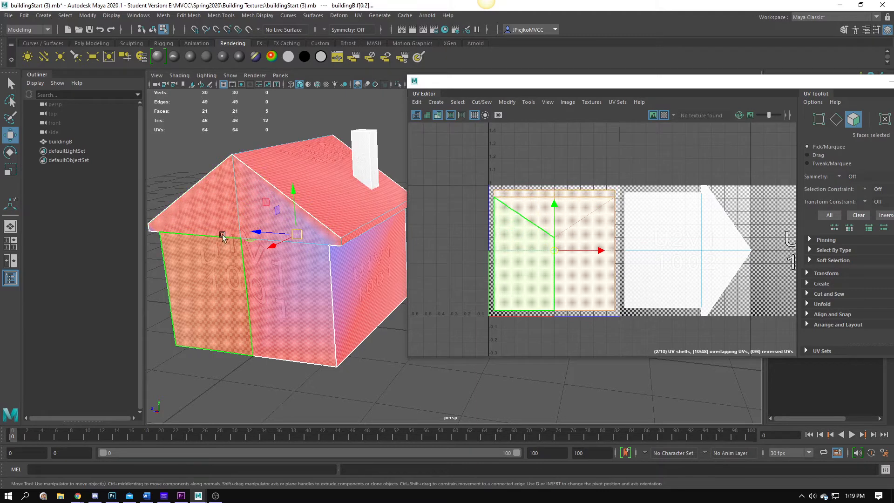
right_click_drag(414, 231, 327, 214, "alt")
right_click_drag(328, 215, 300, 211, "alt")
middle_click_drag(300, 210, 321, 199, "alt")
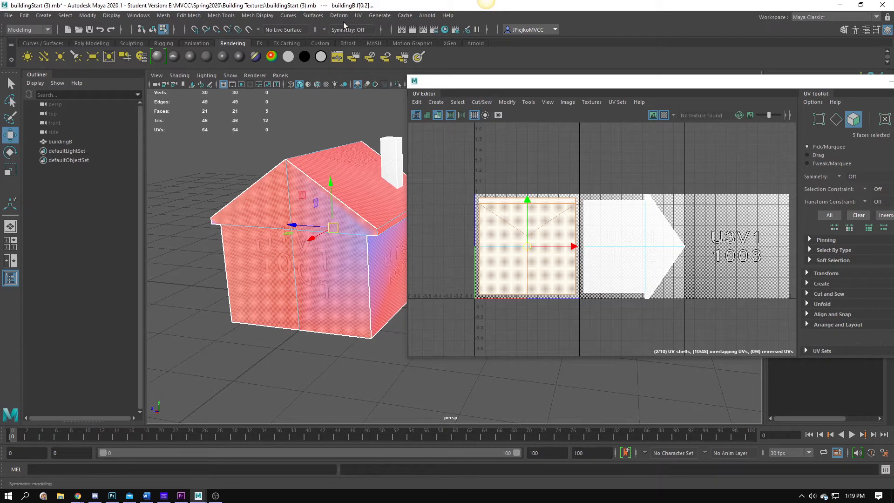
left_click(358, 16)
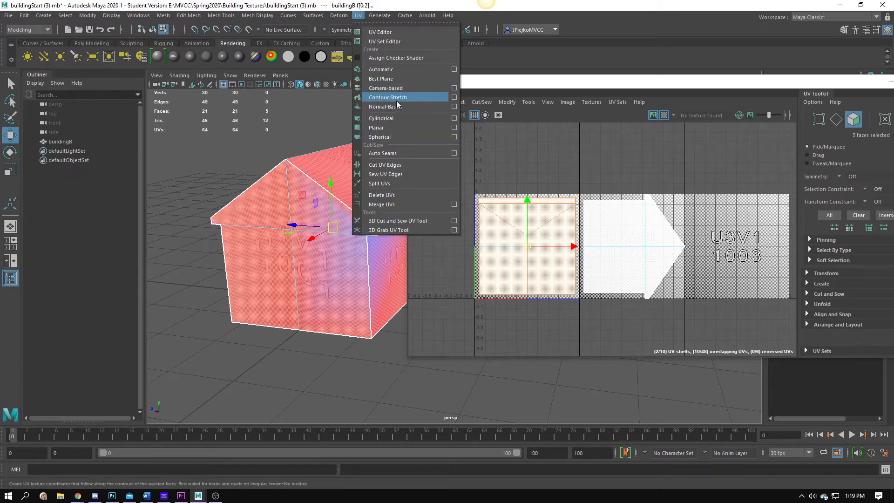
left_click(381, 69)
scroll(302, 166, "down", 3)
scroll(301, 166, "up", 5)
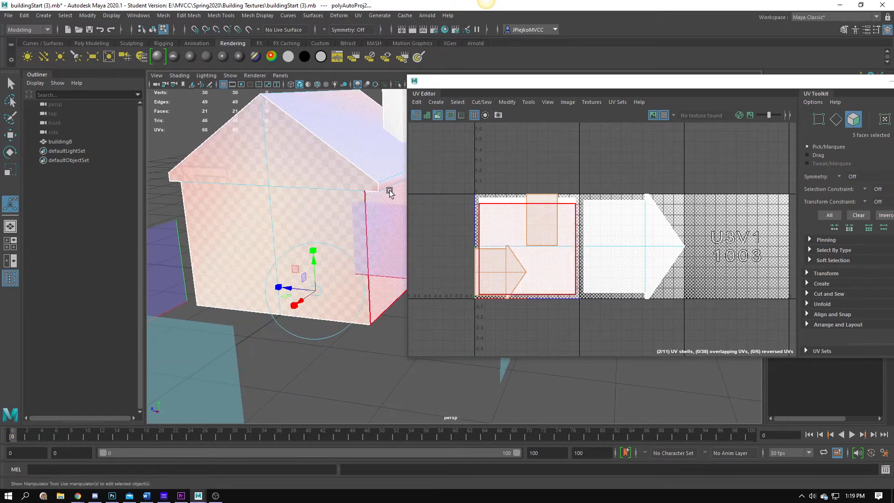
Select the four faces of the newly projected gable end and move their UV shell clear of its original spot in the first tile
left_click(290, 237)
key("w")
left_click(310, 283)
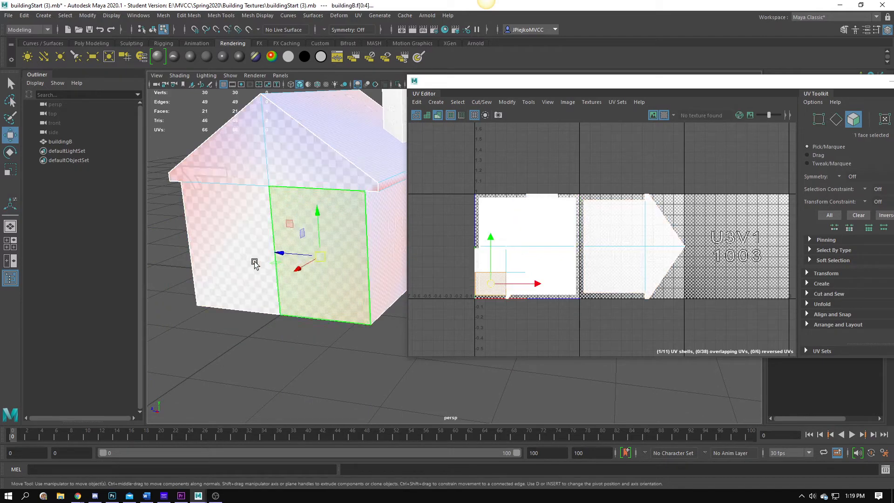
left_click(233, 251, "shift")
left_click(230, 162, "shift")
left_click(305, 167, "shift")
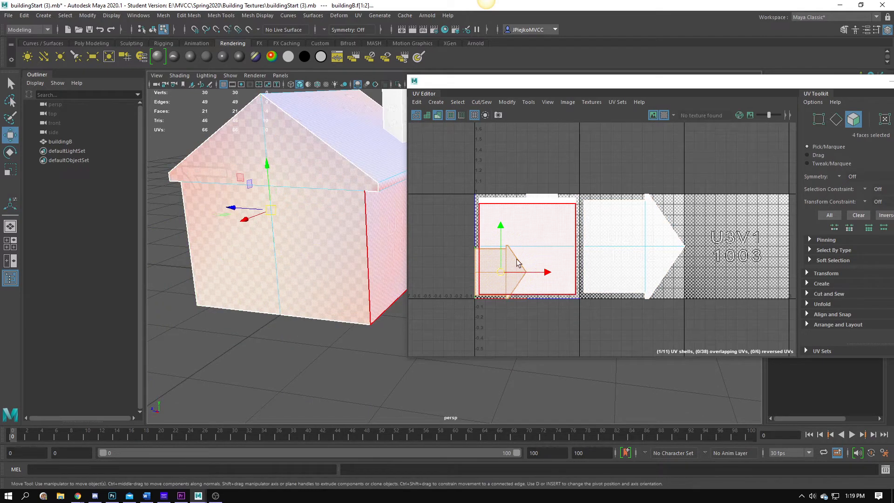
middle_click_drag(478, 275, 518, 264, "alt")
scroll(518, 264, "up", 3)
left_click(543, 278)
left_click_drag(542, 278, 660, 278)
scroll(660, 278, "down", 2)
middle_click_drag(660, 274, 563, 263, "alt")
Try moving the small gable-end shell below the tile row and across beneath the U3V1 tile
left_click_drag(542, 234, 542, 342)
scroll(588, 272, "down", 2)
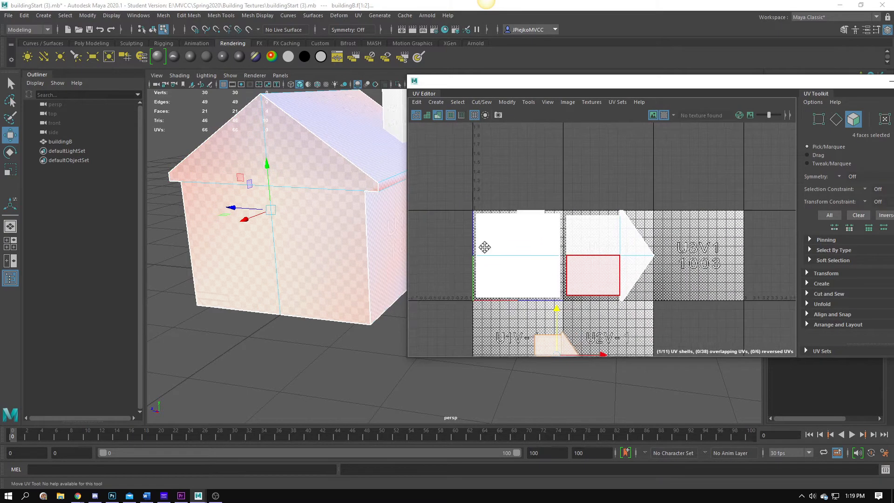
middle_click_drag(485, 247, 512, 233, "alt")
left_click_drag(256, 163, 288, 196, "alt")
left_click_drag(587, 338, 732, 339)
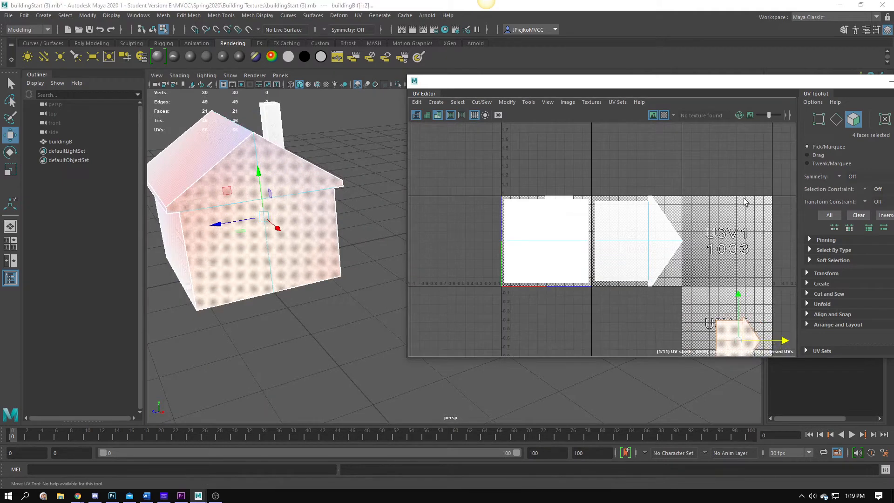
key("ctrl+z")
key("ctrl+z")
key("ctrl+z")
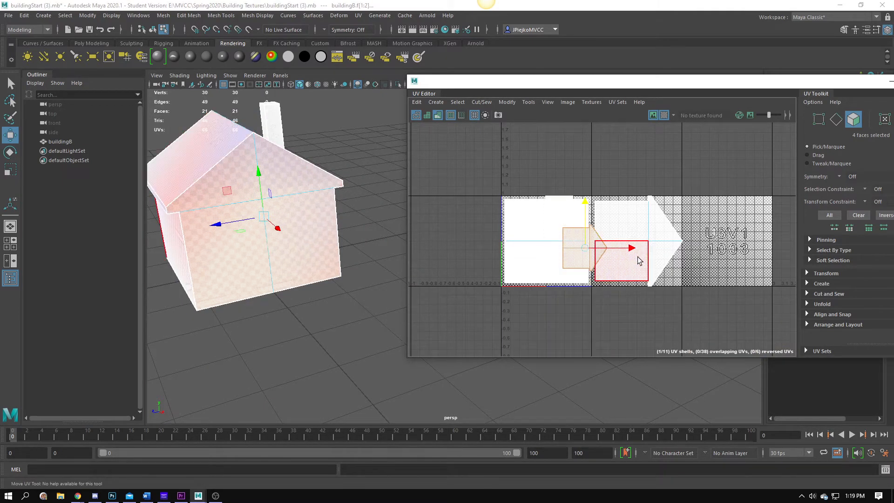
Move the small gable-end shell horizontally into the U3V1 tile and maximize the UV Editor window
left_click_drag(631, 246, 782, 247)
middle_click_drag(772, 242, 663, 241, "alt")
scroll(557, 238, "up", 1)
middle_click_drag(557, 234, 552, 228, "alt")
left_click_drag(690, 85, 474, 83)
left_click(699, 79)
middle_click_drag(284, 290, 401, 286, "alt")
scroll(400, 286, "up", 1)
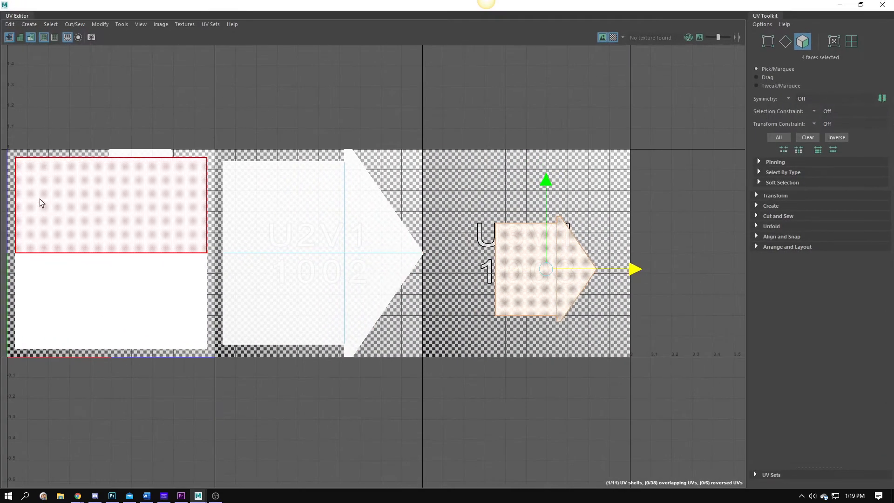
scroll(533, 164, "up", 1)
middle_click_drag(522, 184, 558, 165, "alt")
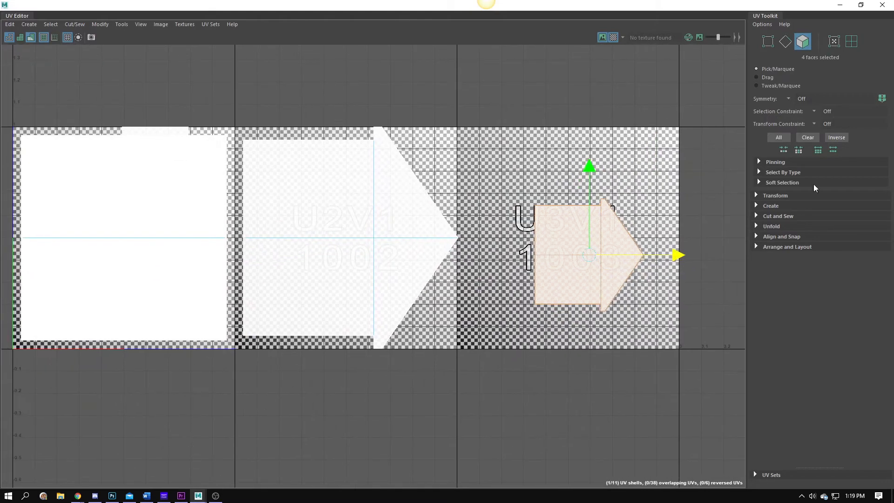
Rotate the small gable-end shell and the large U2V1 gable-end shell 90 degrees counterclockwise so their roof peaks point up
left_click(770, 196)
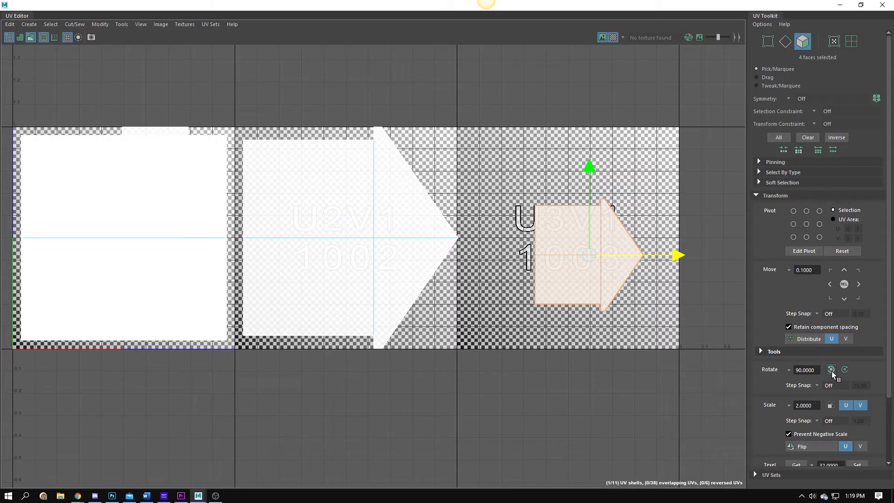
left_click(832, 372)
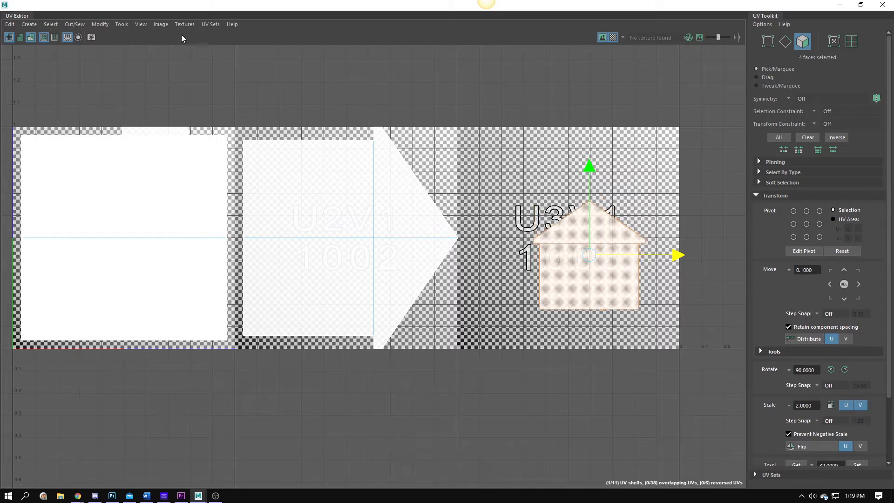
left_click_drag(478, 329, 478, 330)
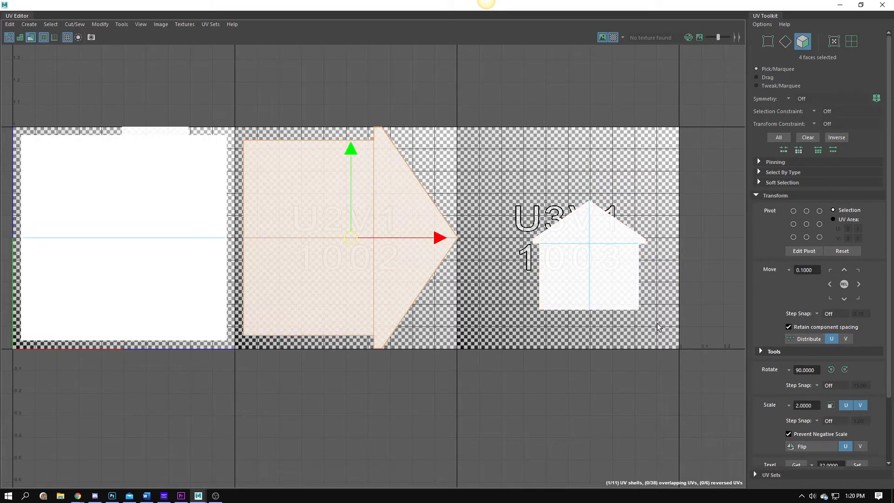
left_click(830, 371)
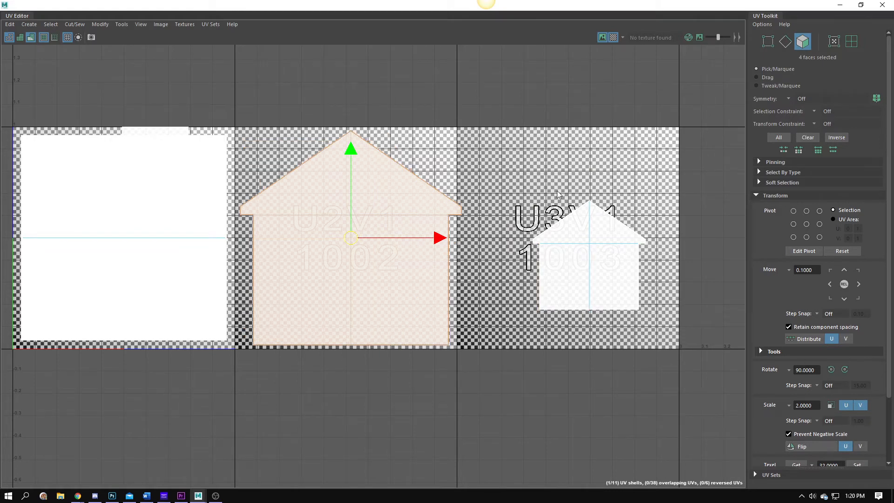
Scale the large U2V1 gable-end shell down uniformly and move it over the matching gable-end shell in the U3V1 tile
right_click_drag(341, 246, 426, 243, "alt")
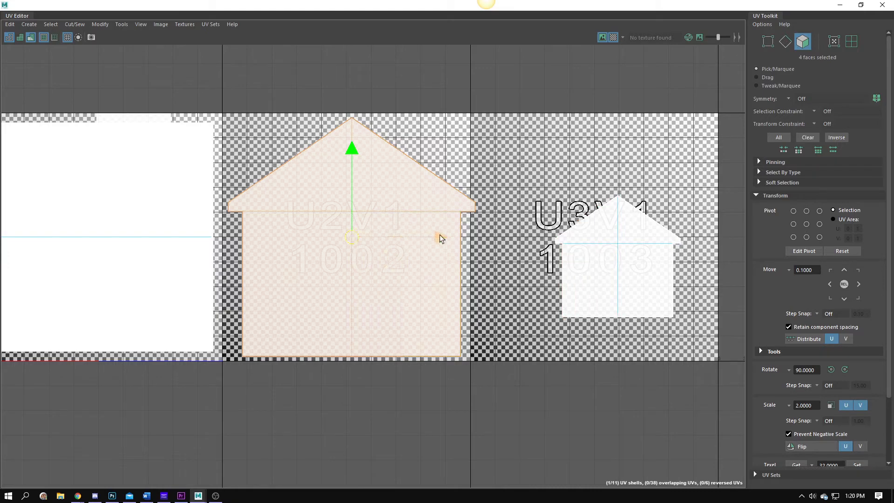
middle_click_drag(344, 240, 312, 247)
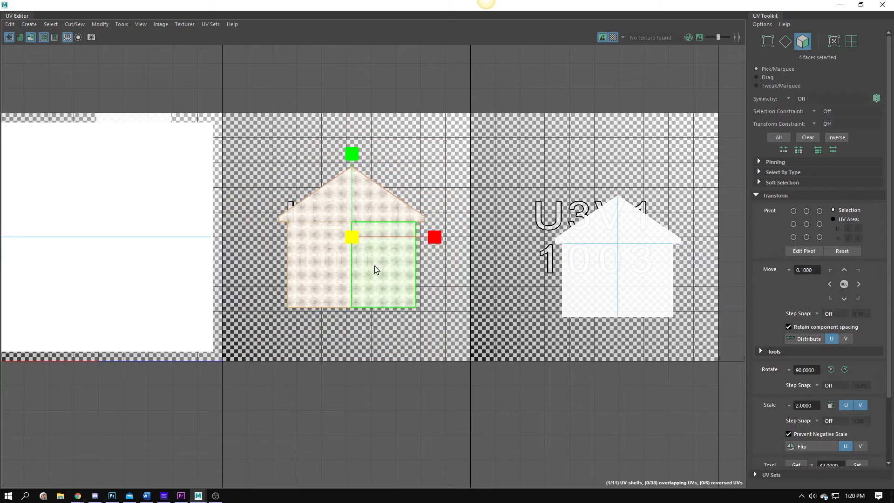
key("w")
left_click_drag(353, 237, 616, 252)
middle_click_drag(609, 261, 521, 271, "alt")
right_click_drag(521, 272, 674, 343, "alt")
middle_click_drag(674, 342, 558, 314, "alt")
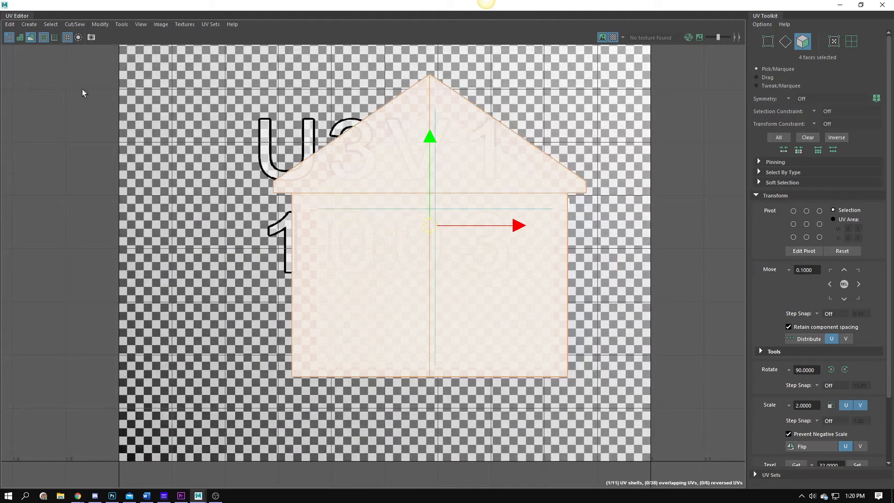
Hide the shell shading and checker map and fit the selected gable-end shell exactly over the matching shell by scaling and moving it
left_click(31, 37)
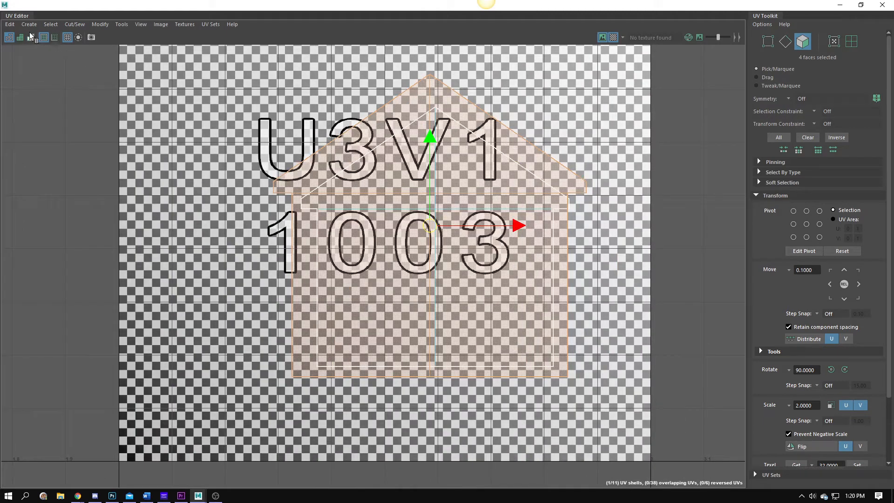
left_click(614, 38)
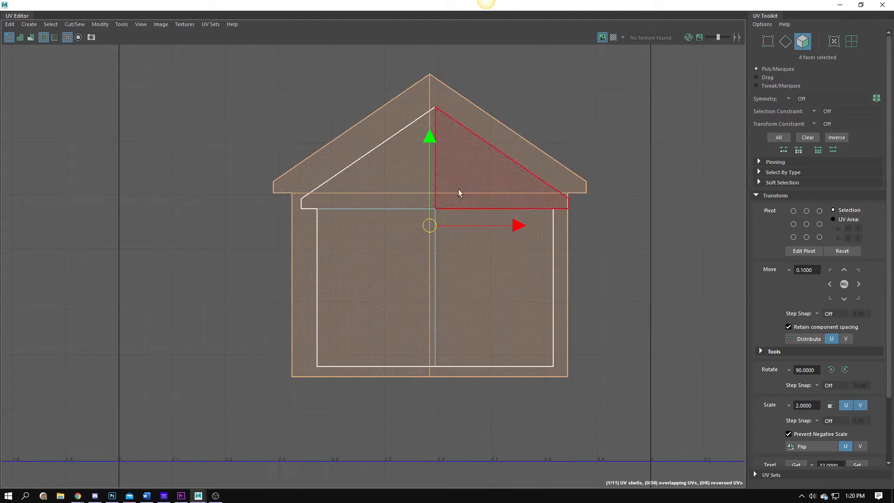
middle_click_drag(459, 194, 425, 243, "alt")
right_click_drag(425, 243, 571, 268, "alt")
left_click_drag(403, 278, 411, 296)
key("r")
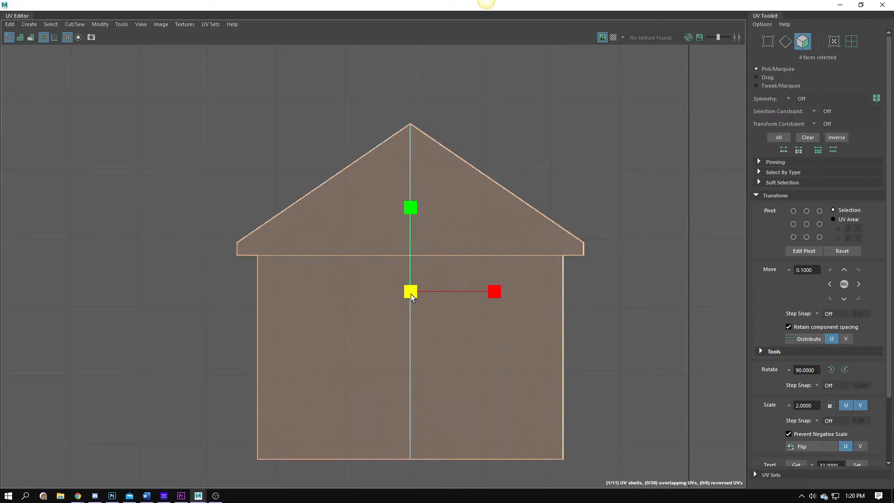
Move the selected gable-end shell horizontally off the matching shell so the two sit side by side
key("w")
scroll(507, 307, "down", 2)
left_click_drag(528, 300, 219, 301)
scroll(219, 300, "down", 2)
middle_click_drag(216, 256, 423, 255, "alt")
scroll(259, 314, "down", 3)
middle_click_drag(271, 270, 482, 299, "alt")
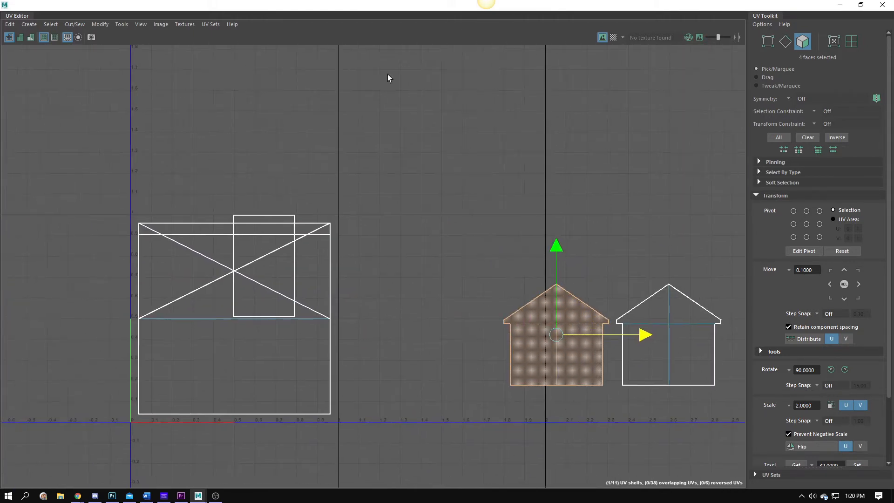
Restore the UV Editor to a smaller window so the building can be seen in the perspective view
left_click_drag(559, 13, 718, 110)
left_click_drag(362, 196, 400, 241, "alt")
right_click_drag(400, 241, 421, 235, "alt")
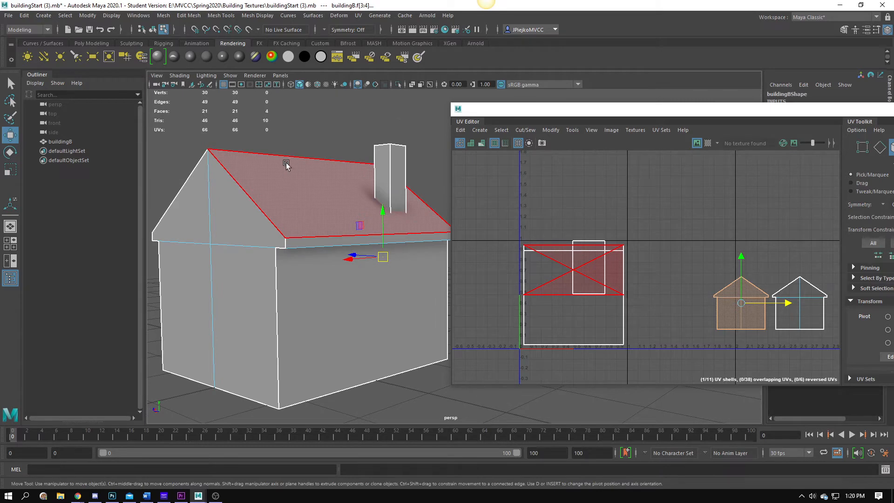
Select both roof slope faces on the building and examine the roof from several sides
left_click(304, 168)
left_click_drag(303, 168, 282, 164, "alt")
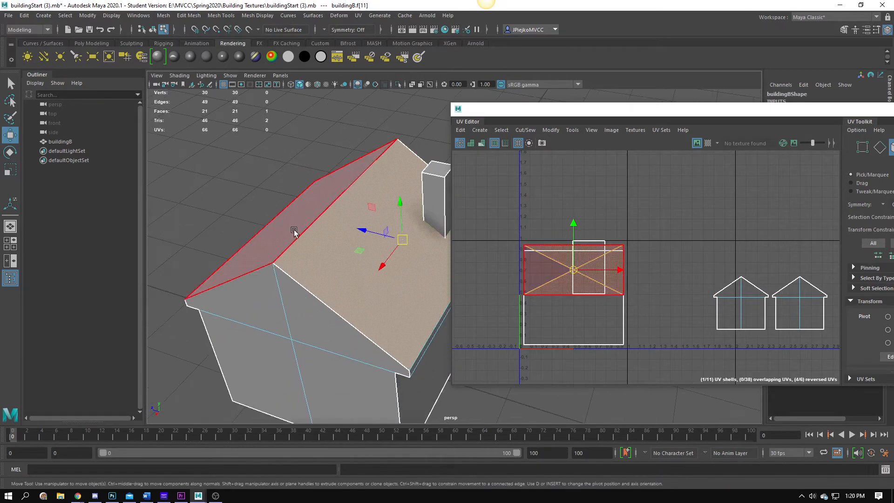
left_click_drag(290, 233, 334, 266, "alt")
left_click_drag(421, 299, 312, 251, "alt")
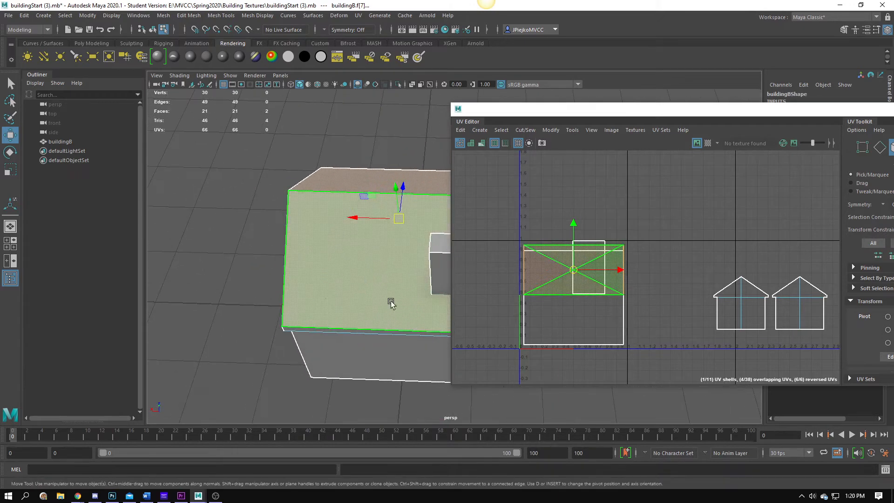
left_click_drag(362, 307, 417, 301, "alt")
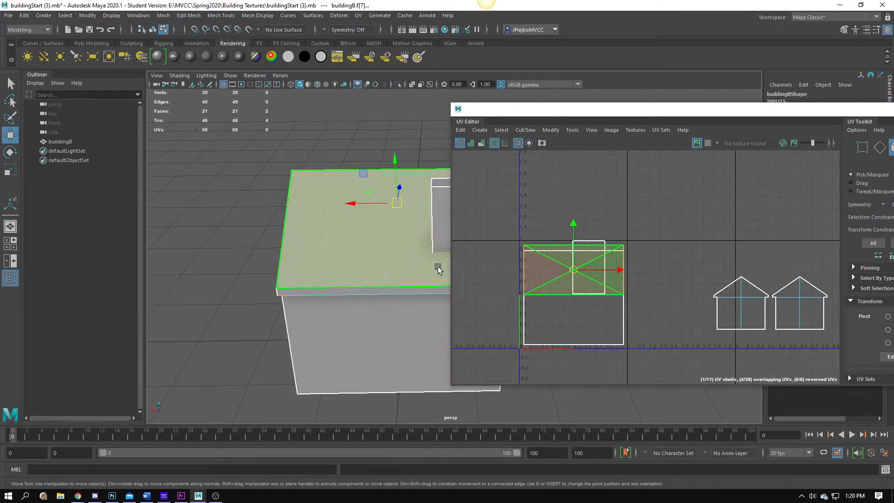
left_click_drag(361, 293, 329, 241, "alt")
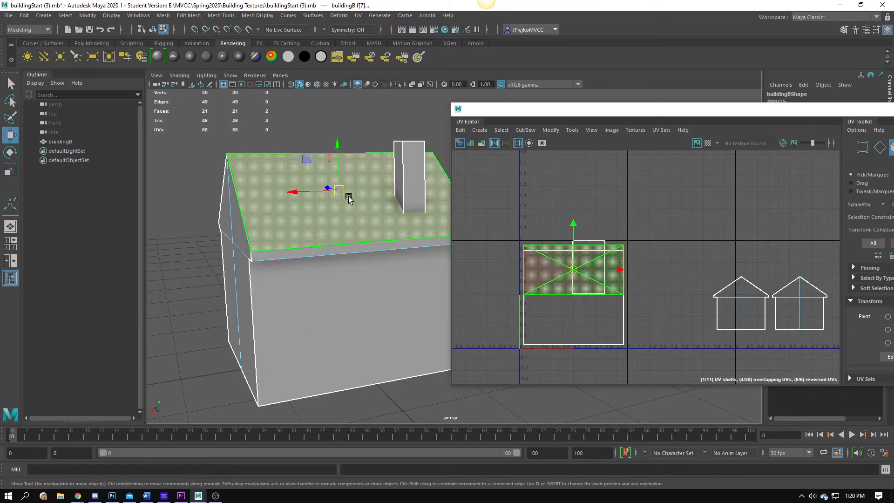
Select both gable-end shells, scale them down uniformly and move them together into the lower part of the U2V1 tile
middle_click_drag(757, 287, 703, 268, "alt")
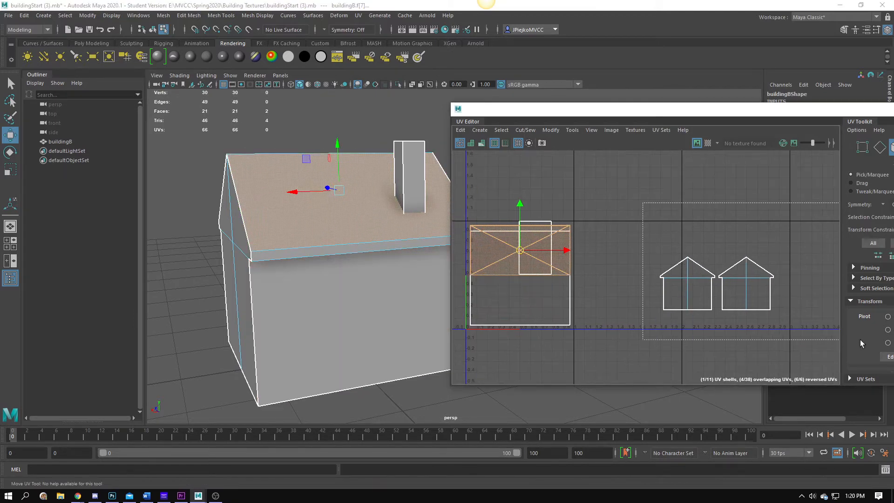
left_click_drag(860, 339, 860, 340)
key("r")
left_click_drag(711, 284, 609, 312)
key("w")
middle_click_drag(617, 317, 651, 386, "alt")
scroll(619, 329, "up", 3)
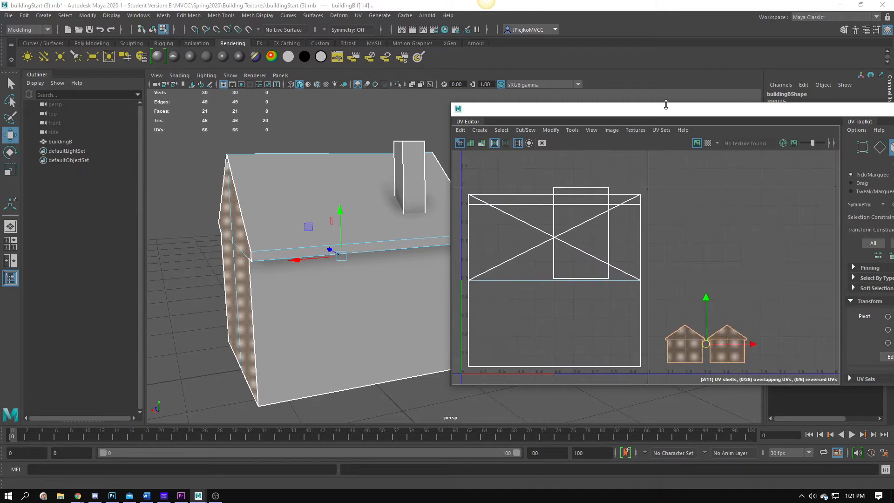
Show the checker map and examine its pattern on the building's gable ends, long wall and roof slopes for distortion
left_click(707, 143)
middle_click_drag(613, 286, 596, 269, "alt")
right_click_drag(596, 269, 640, 272, "alt")
left_click_drag(329, 363, 379, 359, "alt")
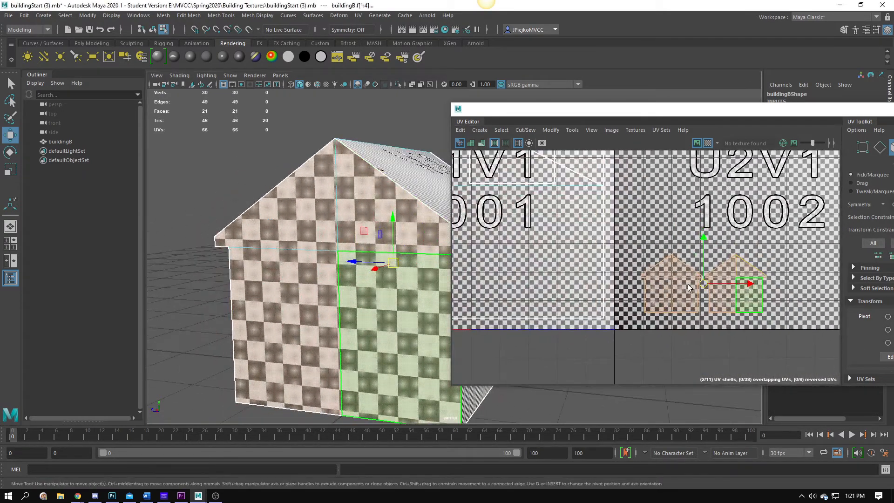
left_click_drag(388, 305, 327, 308, "alt")
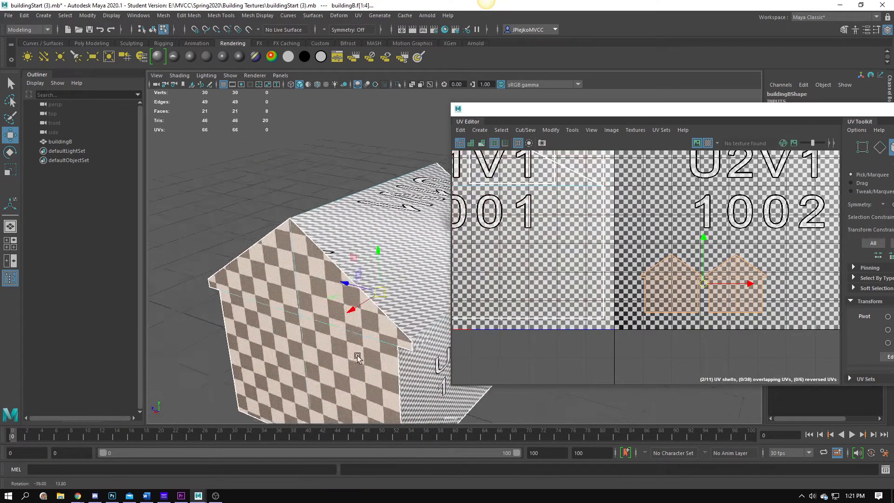
left_click(326, 308)
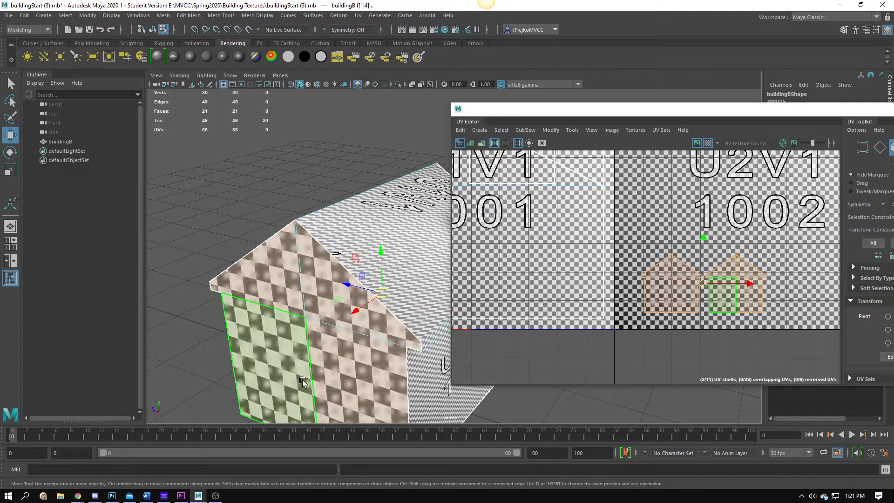
left_click_drag(278, 292, 325, 271, "alt")
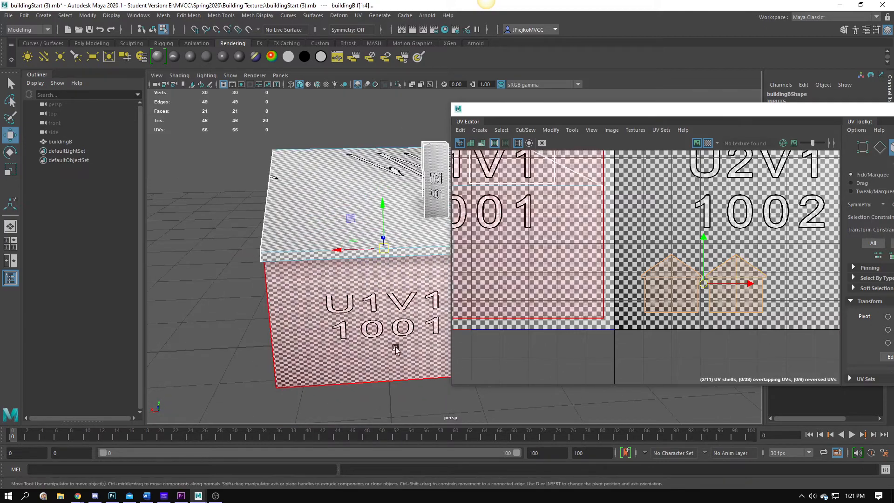
middle_click_drag(295, 297, 288, 317, "alt")
scroll(590, 245, "down", 5)
middle_click_drag(590, 244, 651, 289, "alt")
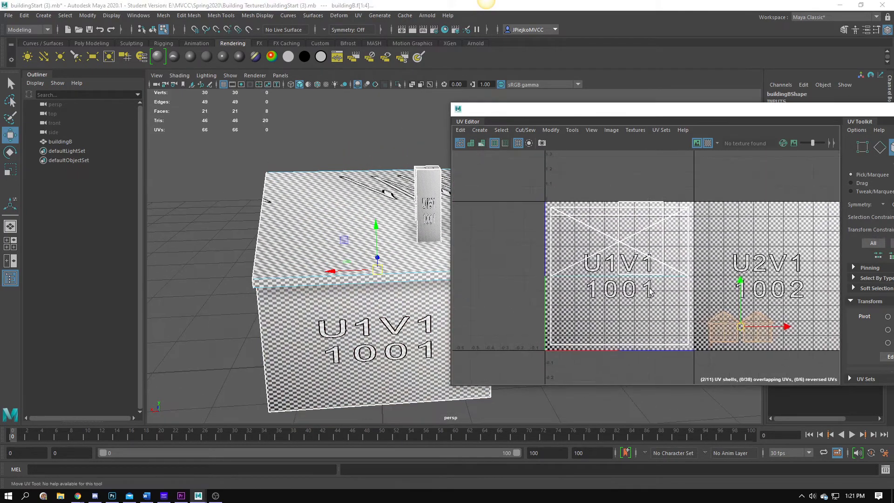
left_click_drag(378, 257, 395, 303, "alt")
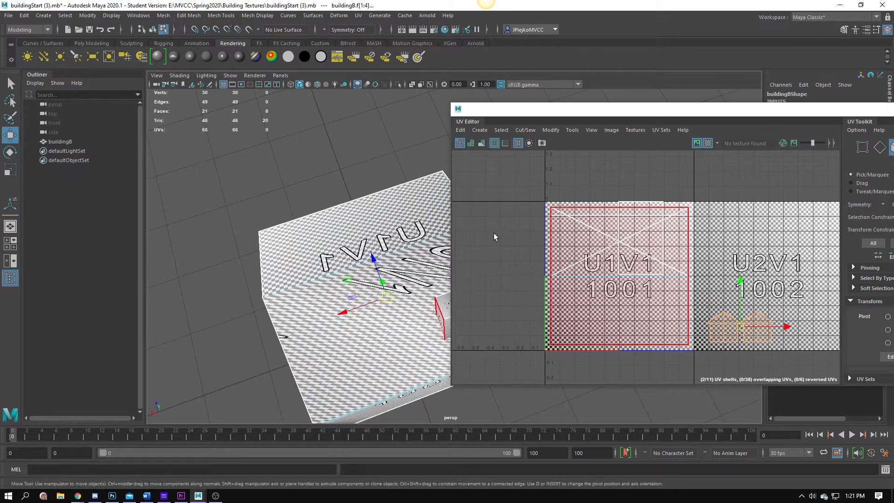
left_click_drag(384, 237, 346, 206, "alt")
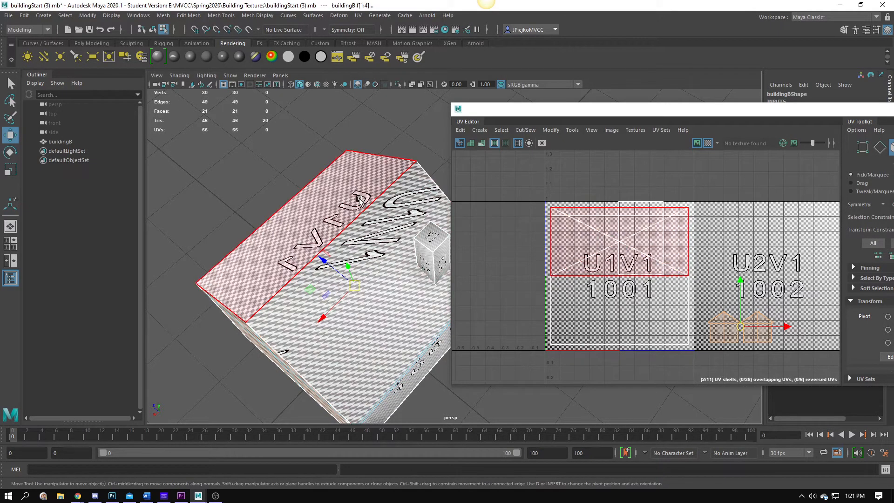
Select both roof slope faces on the building for re-projection
left_click_drag(348, 223, 311, 229, "alt")
right_click_drag(311, 229, 282, 240, "alt")
left_click_drag(282, 240, 445, 294, "alt")
left_click(381, 256)
middle_click_drag(445, 294, 427, 275, "alt")
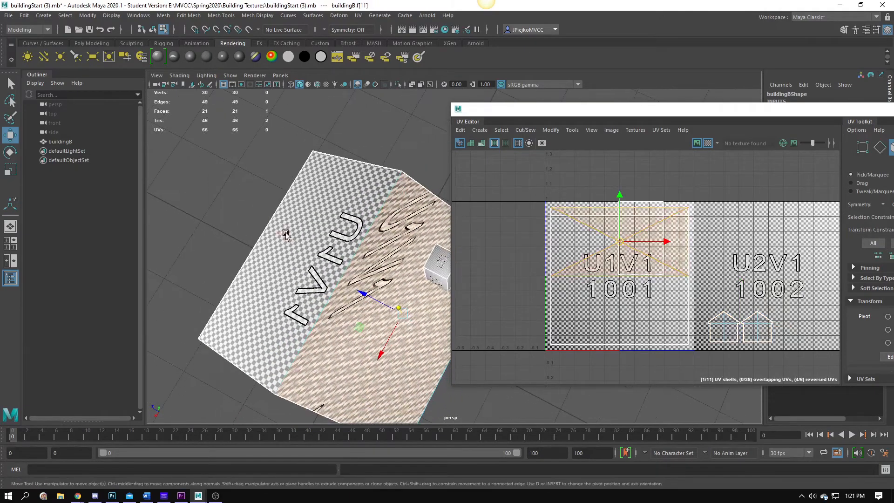
left_click(285, 234, "shift")
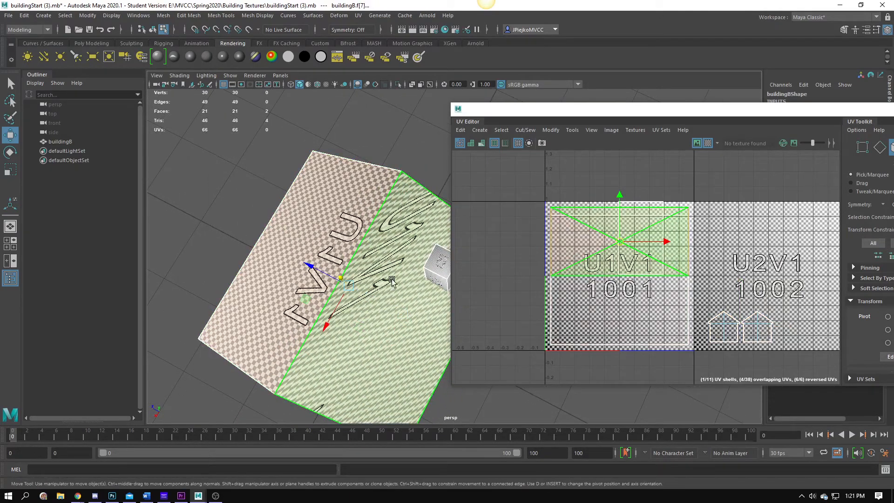
left_click_drag(391, 282, 430, 303, "alt")
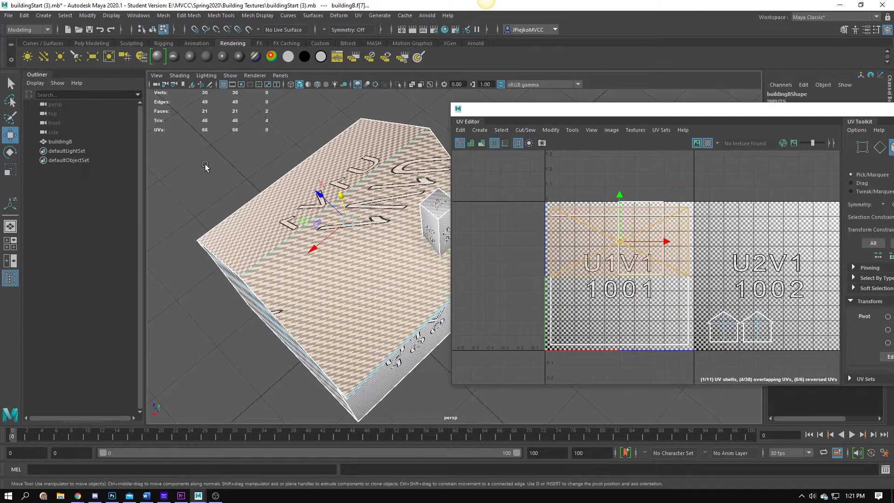
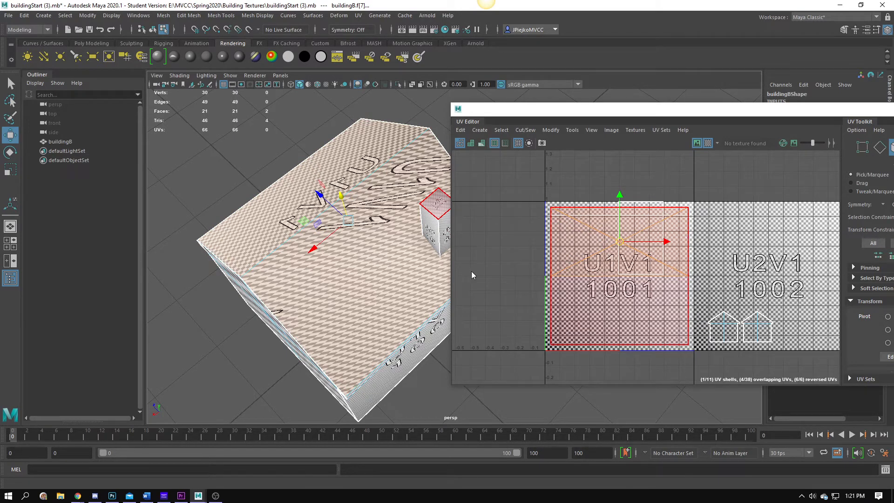
Switch the viewport to the orthographic top view and frame the selected roof faces
left_click_drag(316, 257, 377, 303, "alt")
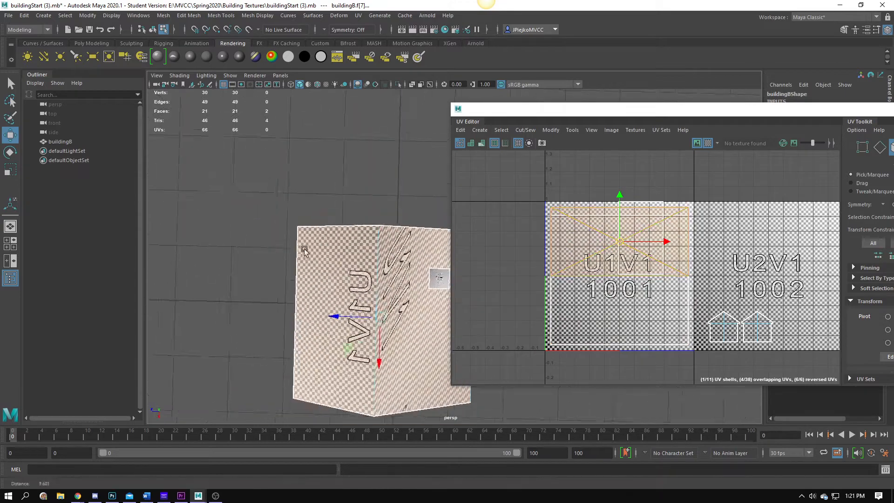
middle_click_drag(303, 248, 296, 196, "alt")
left_click(280, 76)
mouse_move(309, 104)
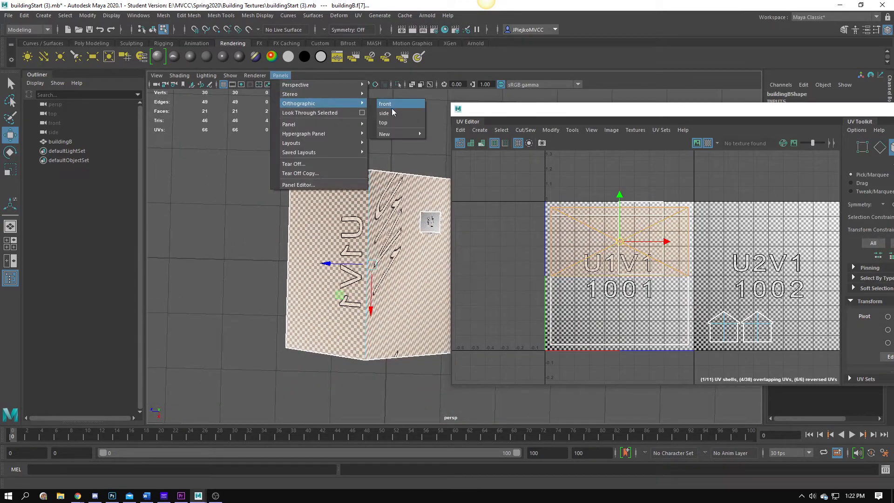
left_click(393, 122)
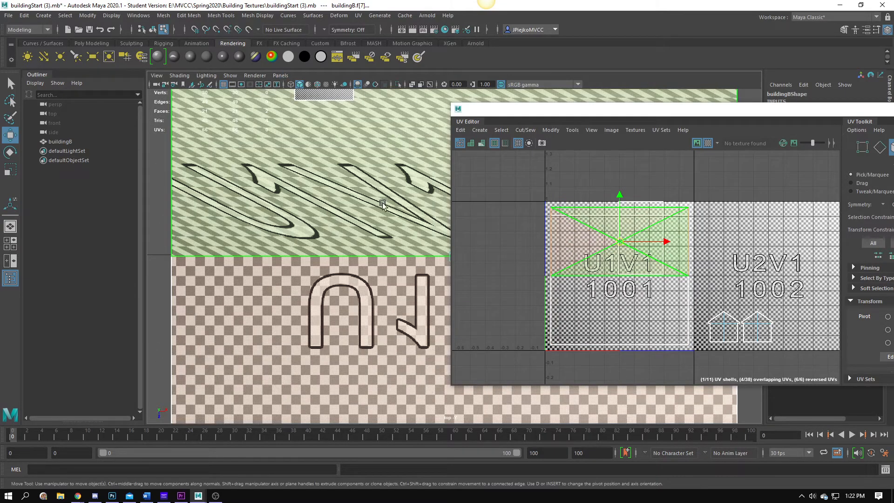
right_click_drag(471, 189, 199, 200, "alt")
middle_click_drag(363, 221, 277, 223, "alt")
right_click_drag(277, 224, 321, 238, "alt")
middle_click_drag(368, 260, 446, 251, "alt")
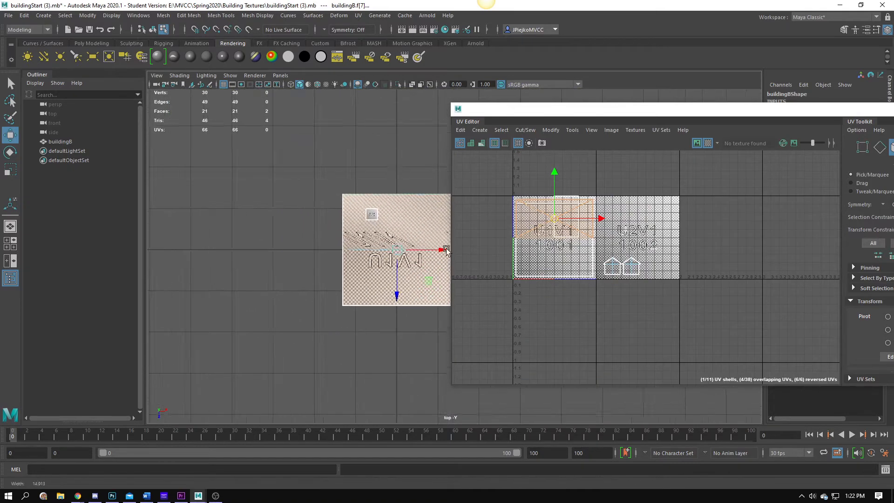
scroll(445, 251, "up", 1)
Re-project the two selected roof slope faces with Automatic UV mapping
left_click(358, 15)
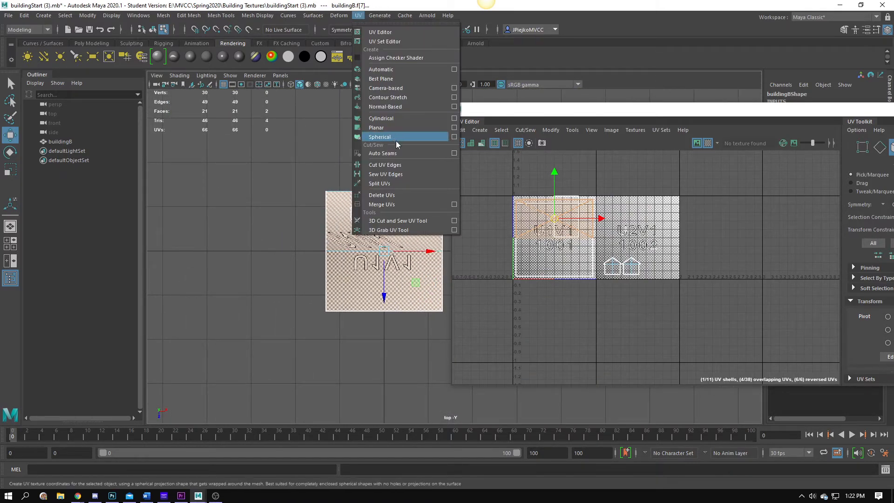
left_click(395, 70)
scroll(511, 236, "up", 1)
key("w")
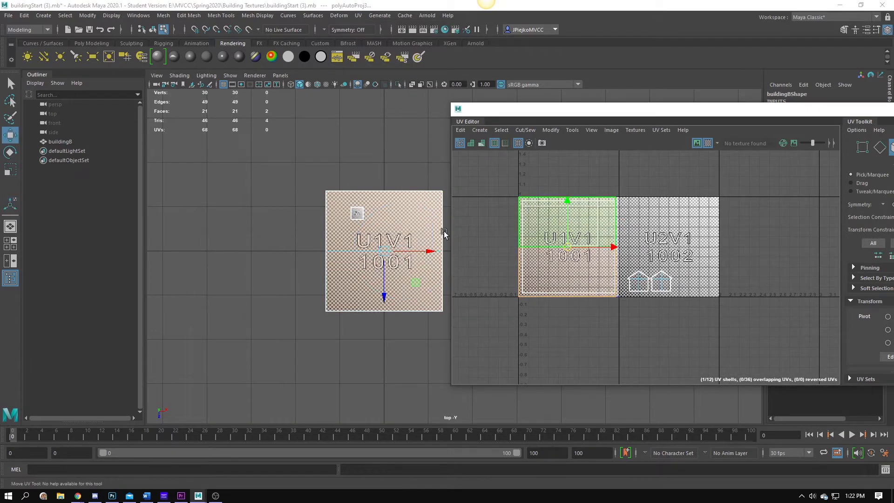
Move the roof shell into the U2V1 tile, hide the checker map, and scale the shell down above the gable-end shells
left_click_drag(614, 247, 693, 216)
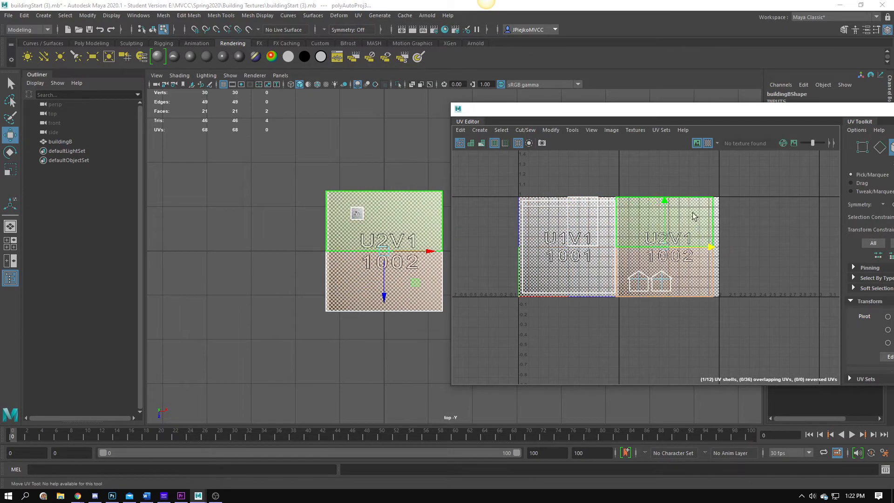
left_click(708, 143)
scroll(575, 196, "up", 5)
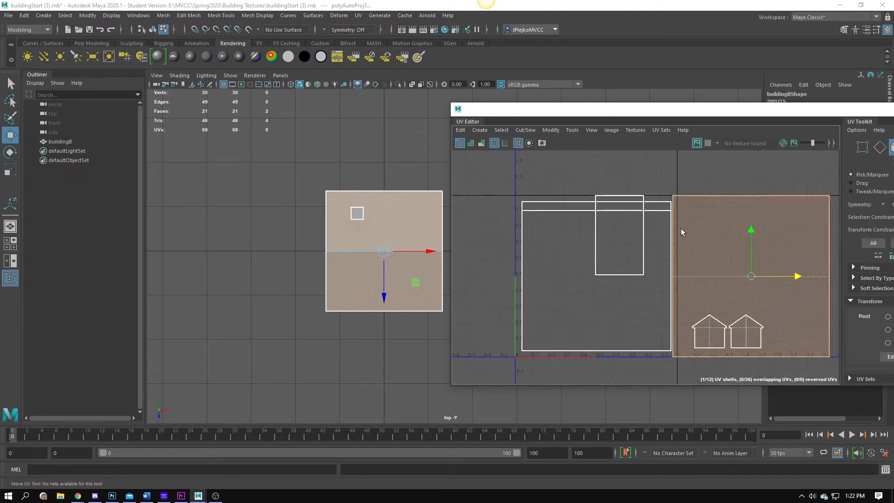
key("r")
left_click_drag(645, 225, 598, 215)
key("w")
middle_click_drag(429, 268, 331, 287, "alt")
scroll(359, 307, "up", 2)
scroll(360, 308, "up", 2)
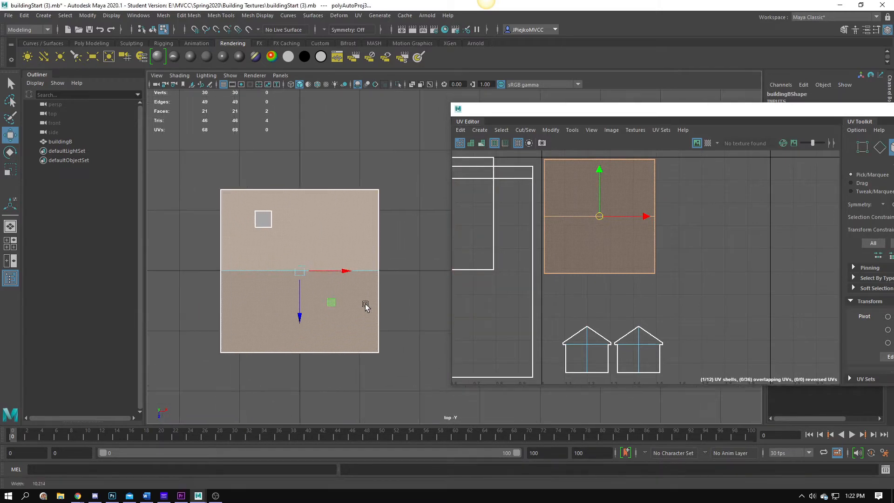
Show the checker map, return to the perspective view and examine the pattern on both roof slopes
left_click(708, 143)
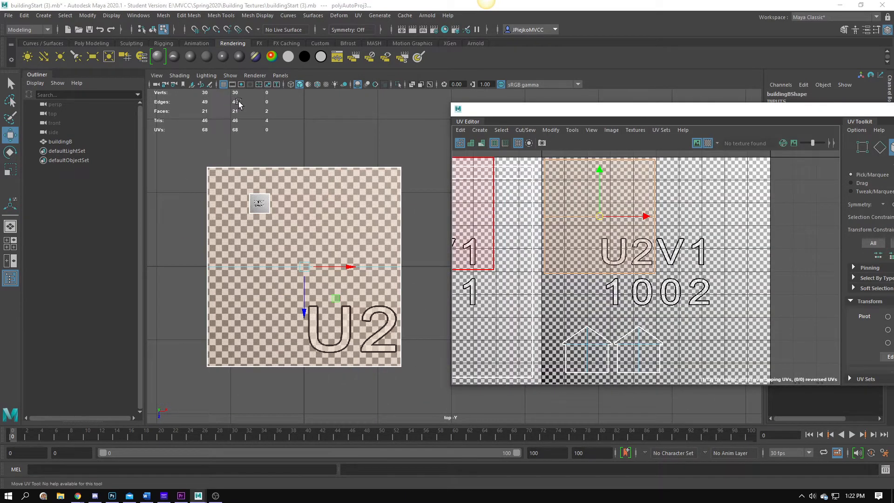
left_click(284, 75)
mouse_move(323, 87)
left_click(396, 85)
left_click_drag(368, 242, 326, 200, "alt")
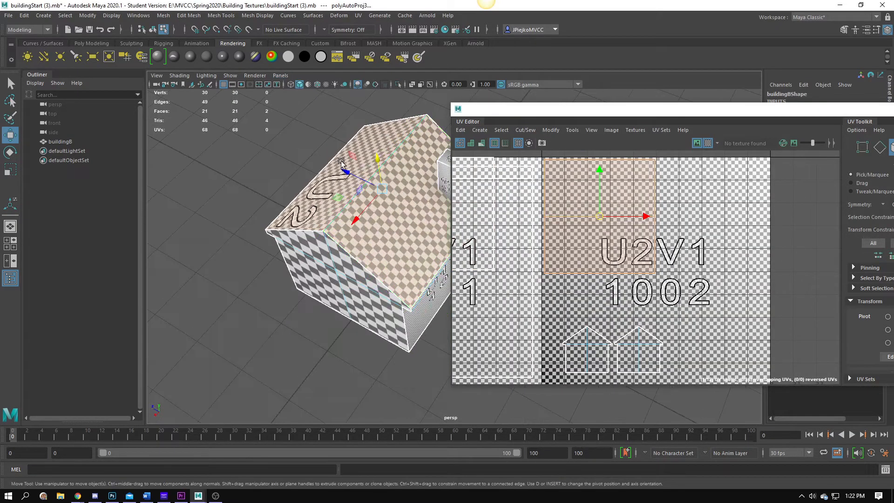
right_click_drag(325, 210, 565, 339, "alt")
left_click_drag(271, 298, 337, 229, "alt")
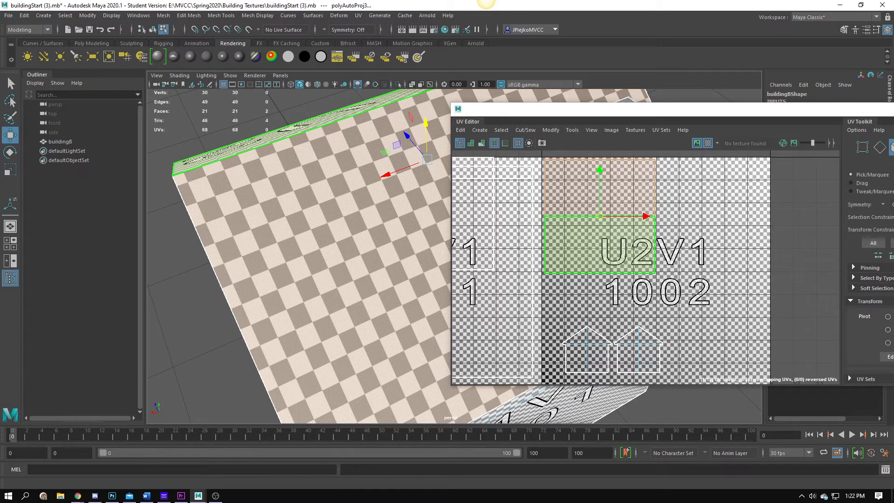
left_click_drag(331, 187, 367, 246, "alt")
right_click_drag(366, 246, 399, 237, "alt")
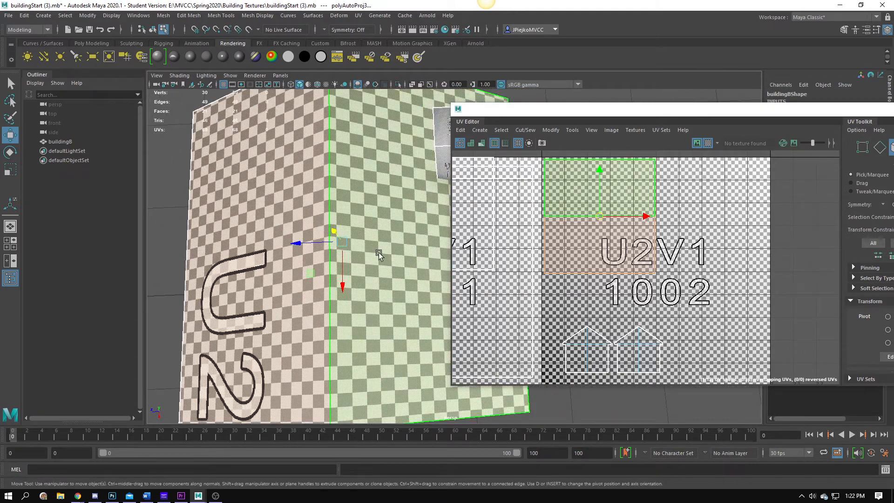
Compare the checker pattern on the gable end with the pattern on both roof slopes
left_click_drag(390, 253, 350, 156, "alt")
right_click_drag(349, 156, 331, 183, "alt")
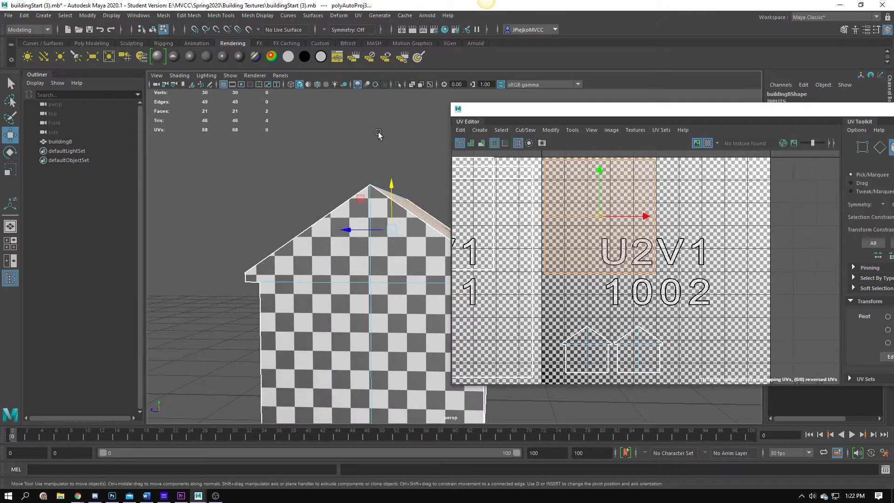
right_click_drag(618, 264, 652, 263, "alt")
middle_click_drag(651, 264, 665, 282, "alt")
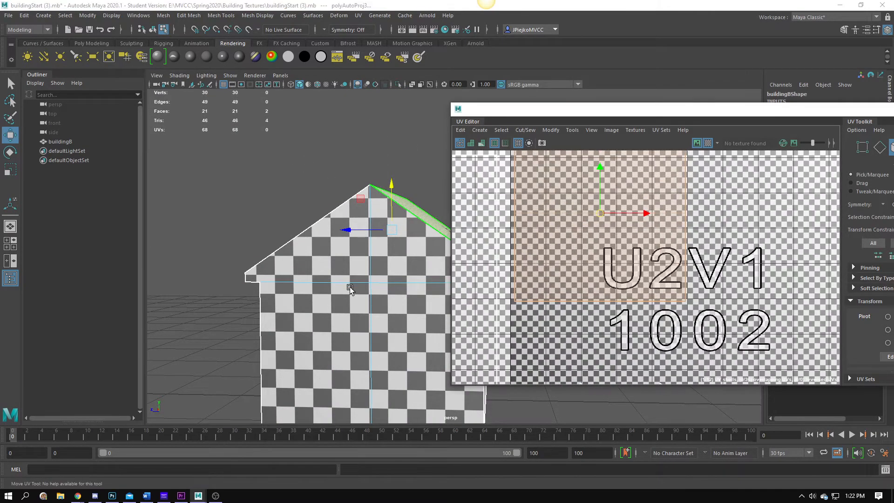
left_click_drag(349, 288, 283, 363, "alt")
right_click_drag(284, 363, 290, 332, "alt")
left_click_drag(289, 332, 521, 249, "alt")
right_click_drag(629, 242, 599, 239, "alt")
middle_click_drag(599, 239, 616, 259, "alt")
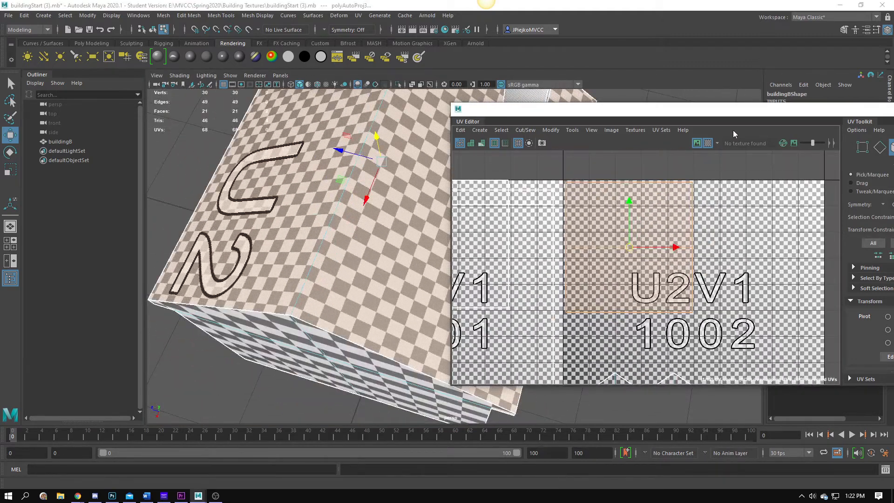
Hide the checker map and select the four corner UVs of the roof shell for scaling
left_click(707, 143)
middle_click_drag(520, 299, 546, 327, "alt")
right_click(654, 251)
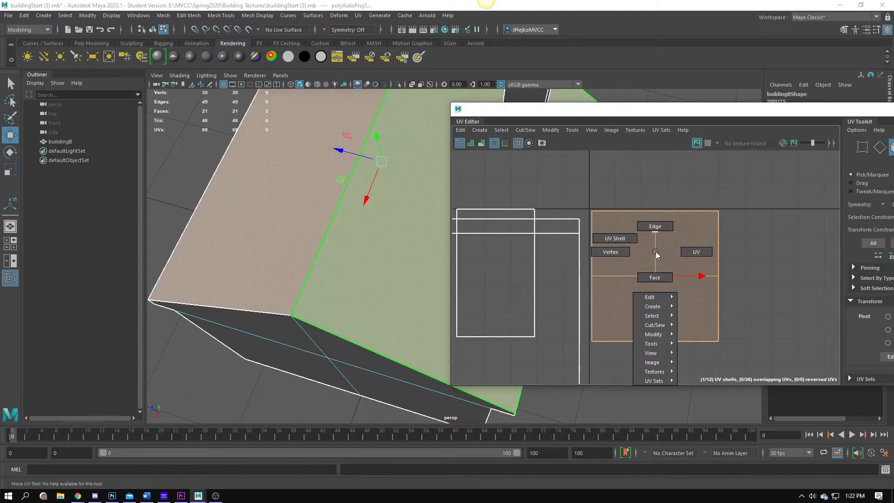
left_click(681, 251)
right_click(626, 238)
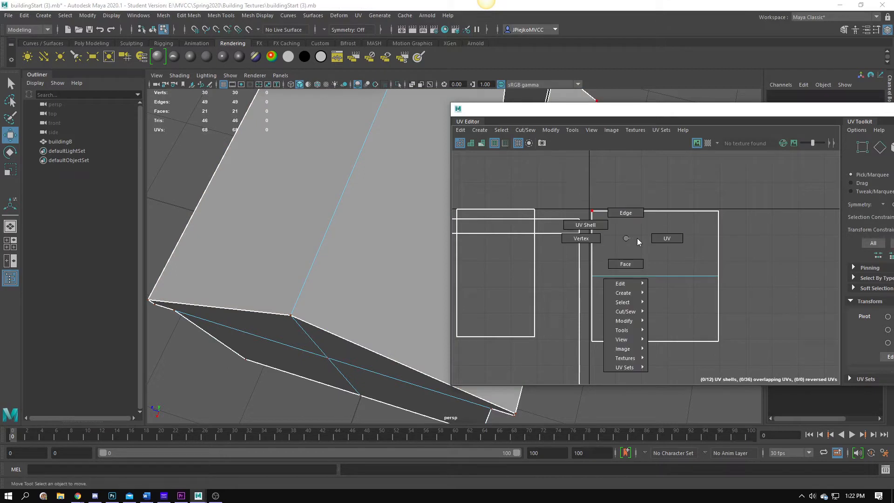
left_click(652, 238)
left_click_drag(581, 181, 767, 211)
left_click_drag(752, 348, 579, 328, "shift")
key("r")
Show the checker map and stretch the roof shell slightly along V to even out the checkers on the slopes
left_click_drag(323, 271, 298, 260, "alt")
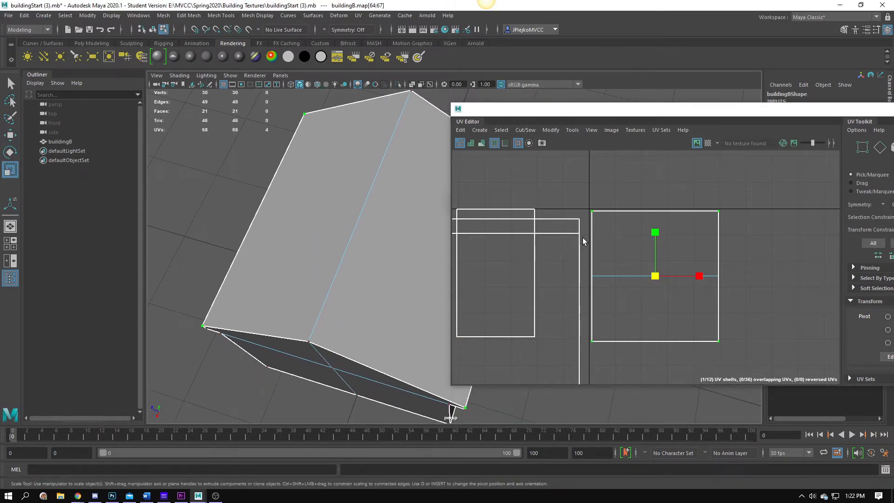
left_click(707, 143)
left_click_drag(419, 206, 437, 247, "alt")
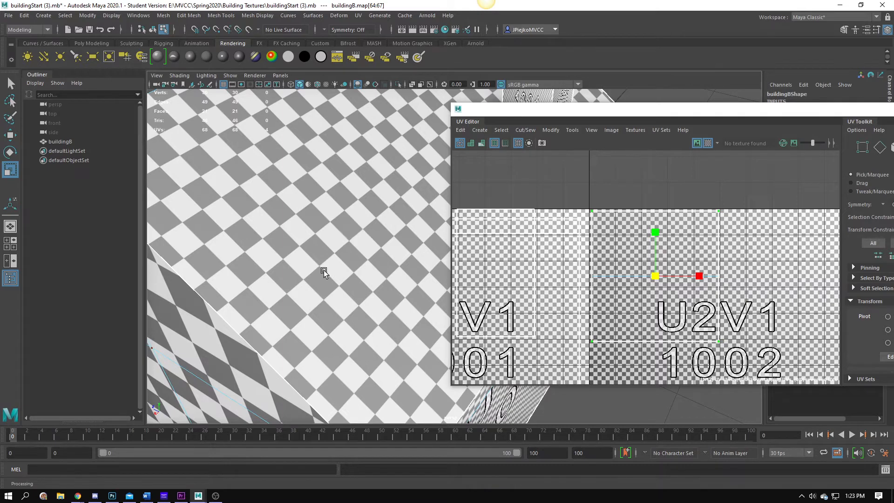
right_click_drag(323, 270, 390, 276, "alt")
left_click_drag(654, 231, 654, 225)
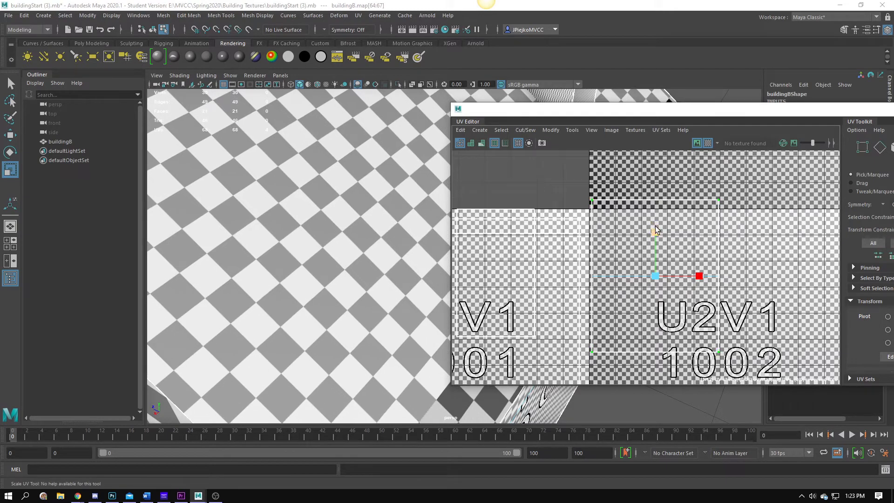
Examine the gable end and roof from the front and side with the checker map off and on
left_click(708, 142)
left_click_drag(267, 181, 336, 213, "alt")
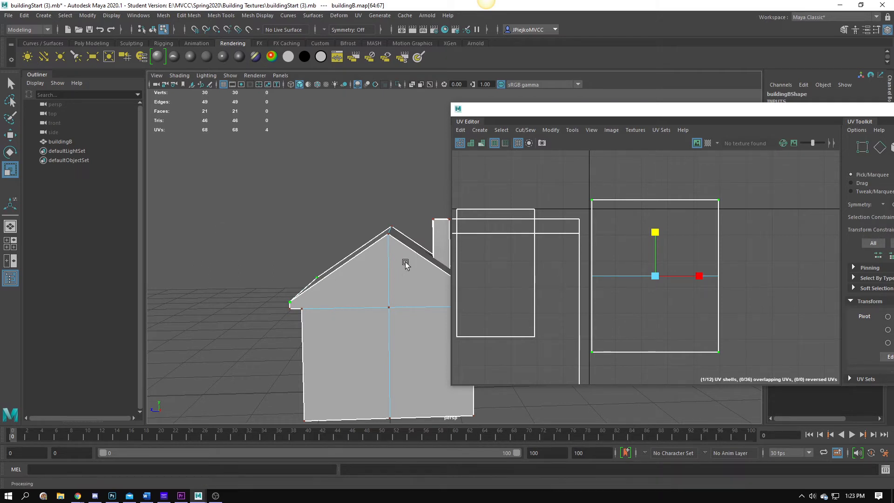
left_click_drag(375, 285, 342, 285, "alt")
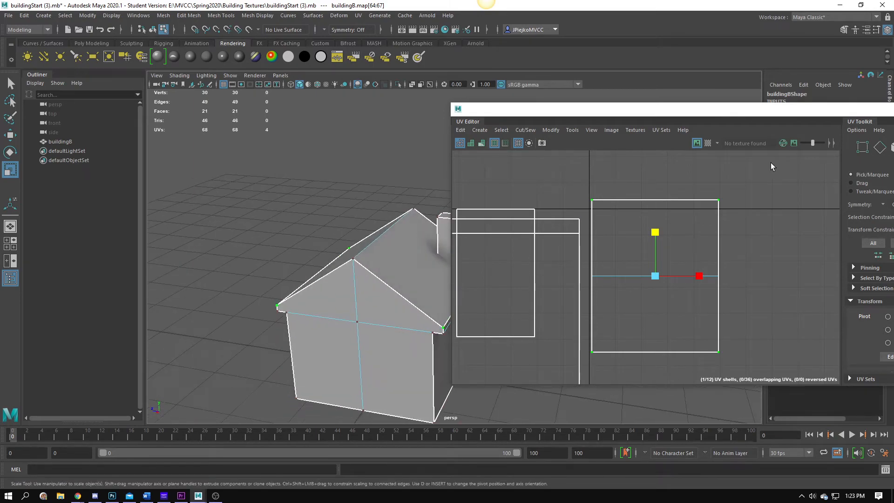
left_click(708, 144)
scroll(681, 275, "down", 3)
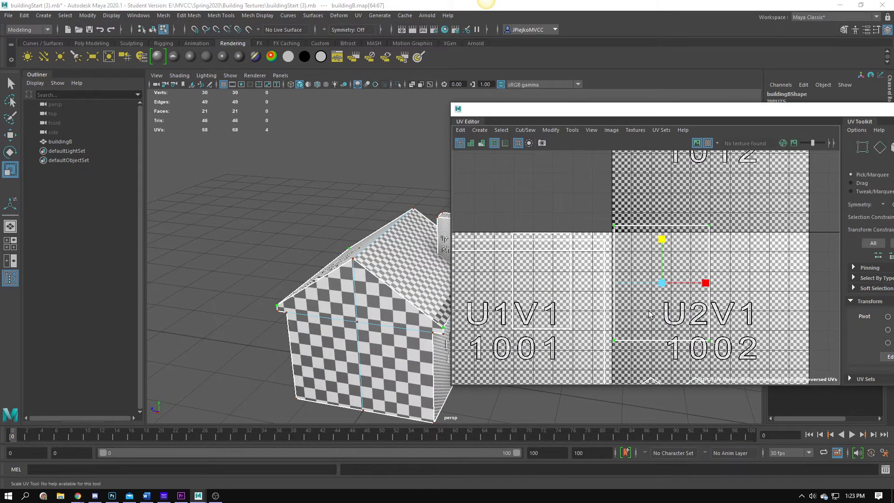
Try to move the roof shell's selected corner UVs down inside the U2V1 tile
key("w")
left_click_drag(363, 328, 330, 279, "alt")
scroll(341, 349, "up", 5)
left_click_drag(664, 281, 667, 291)
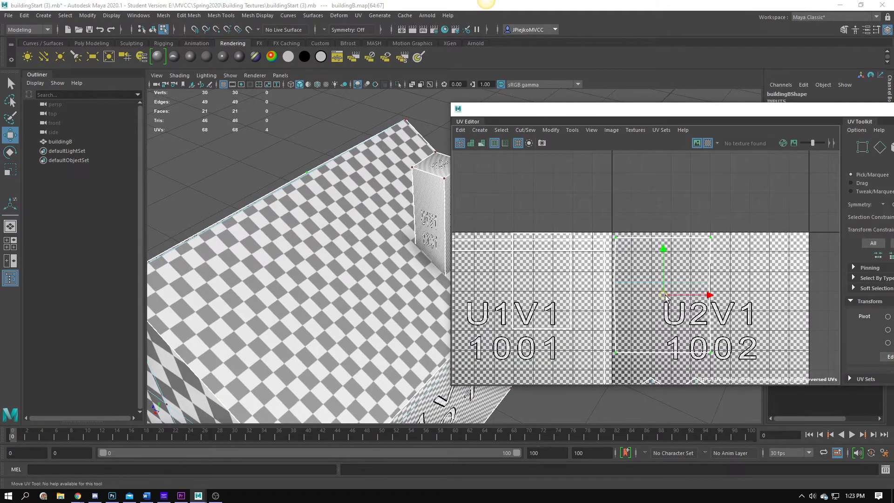
key("ctrl+z")
Select both roof slope faces of the roof shell and hide the checker map
right_click(654, 286)
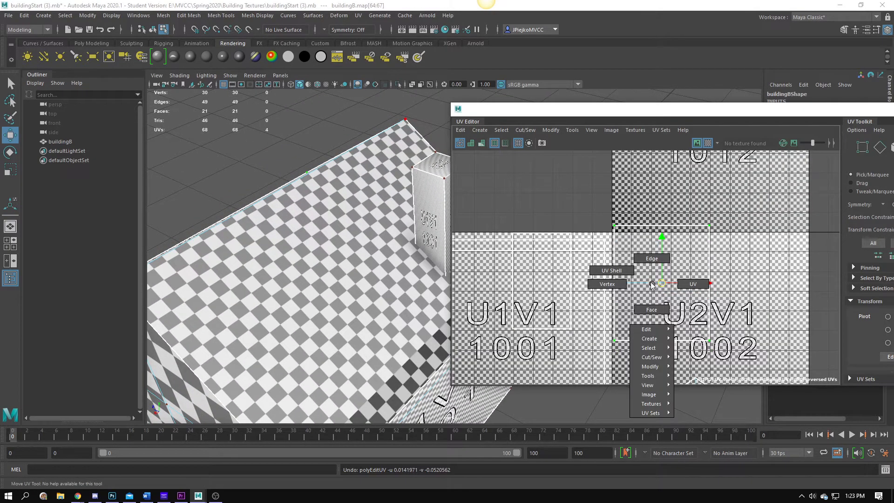
left_click(651, 309)
left_click(638, 266)
left_click(707, 141)
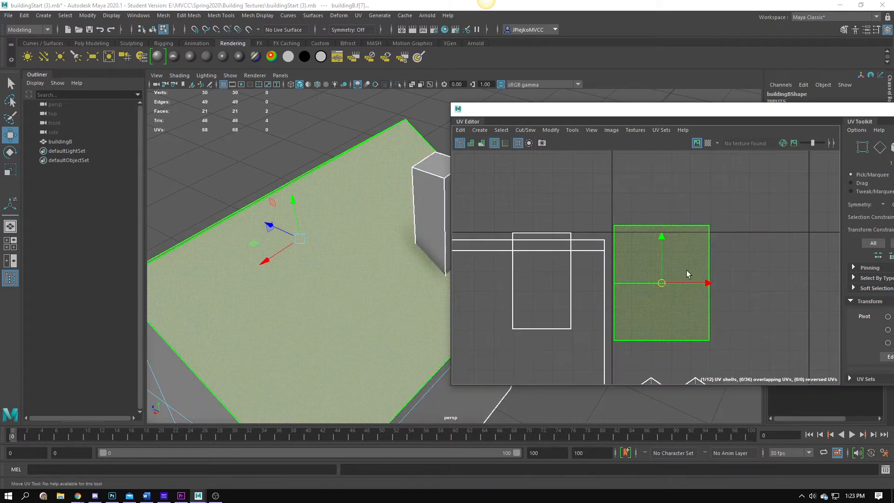
Scale the roof shell down uniformly and place it just above the two gable-end shells
middle_click_drag(652, 309, 623, 220, "alt")
left_click_drag(632, 195, 631, 220)
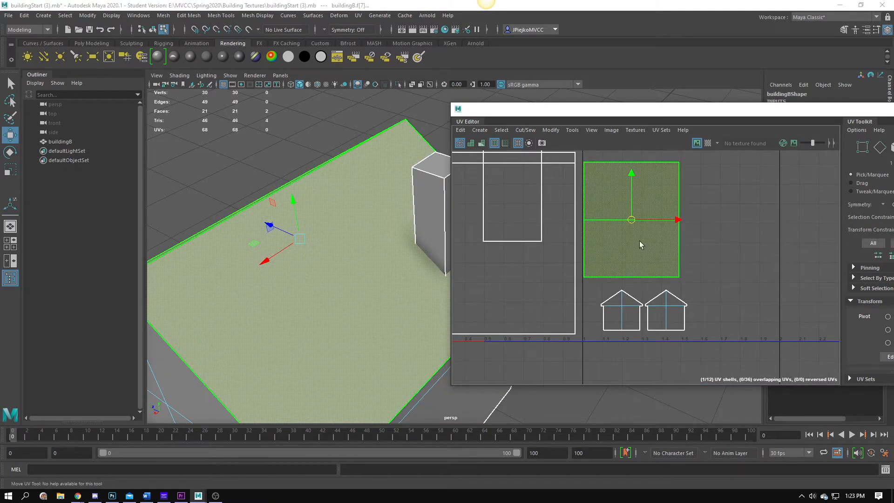
right_click_drag(695, 305, 689, 302, "alt")
key("r")
left_click_drag(637, 224, 619, 263)
key("w")
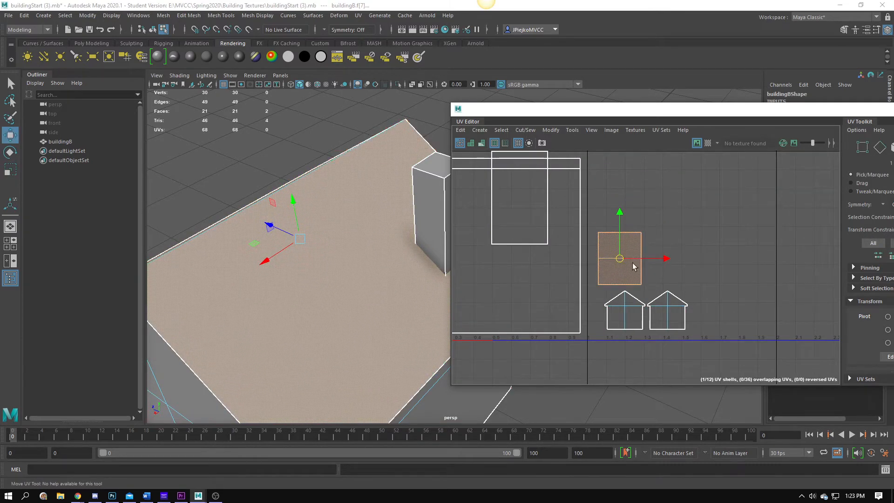
Examine the building's long side wall, roof edge and eave underside from several angles
left_click_drag(287, 319, 253, 292, "alt")
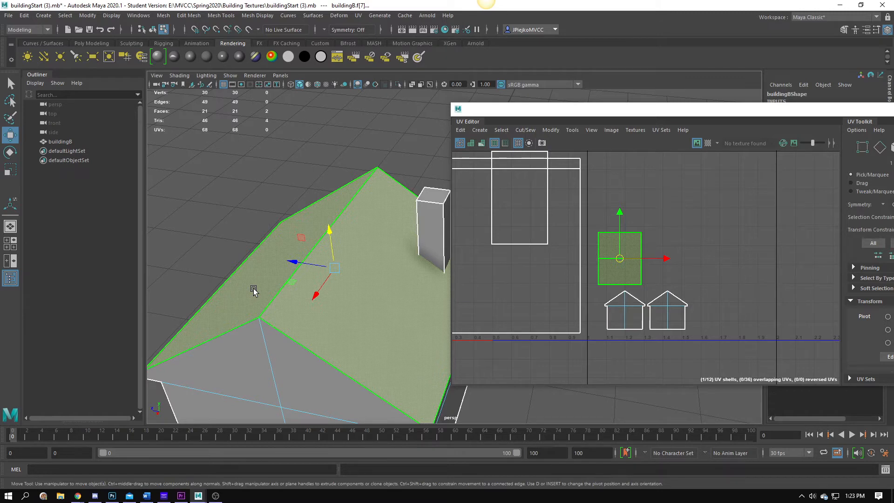
scroll(217, 314, "down", 5)
left_click_drag(217, 314, 259, 295, "alt")
middle_click_drag(259, 296, 232, 295, "alt")
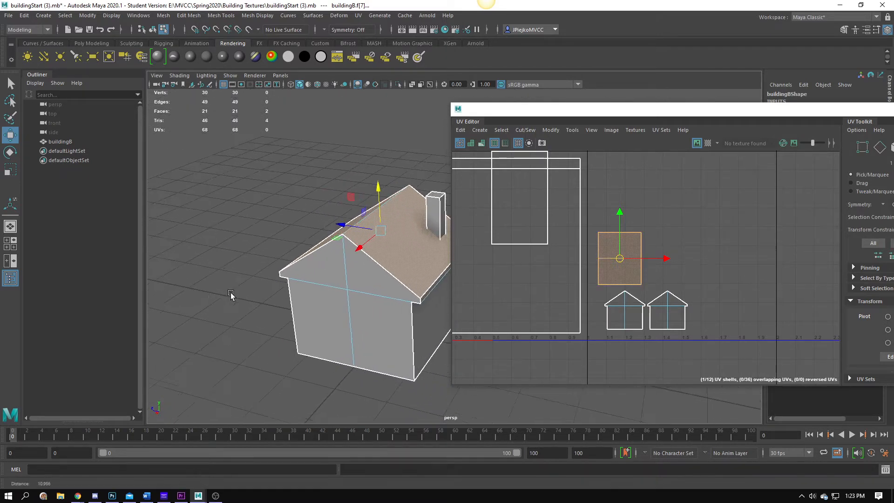
right_click_drag(232, 295, 291, 301, "alt")
left_click_drag(298, 303, 219, 339, "alt")
left_click_drag(395, 325, 361, 247, "alt")
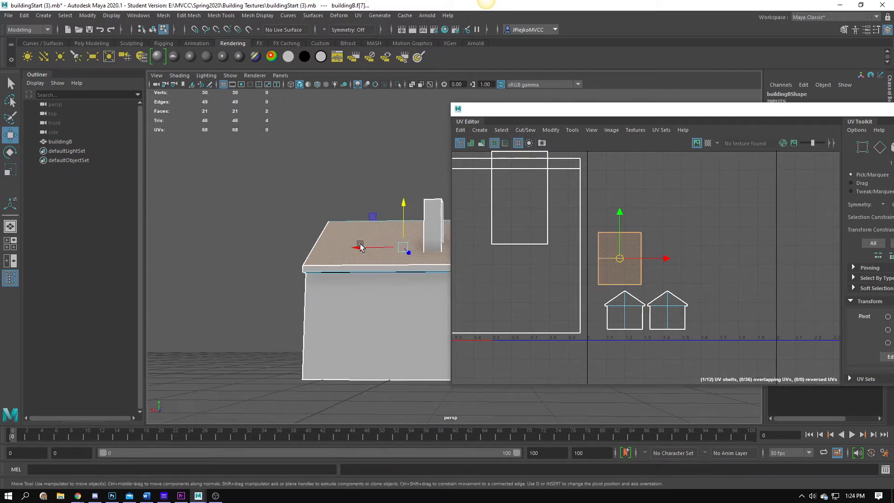
left_click_drag(285, 279, 268, 258, "alt")
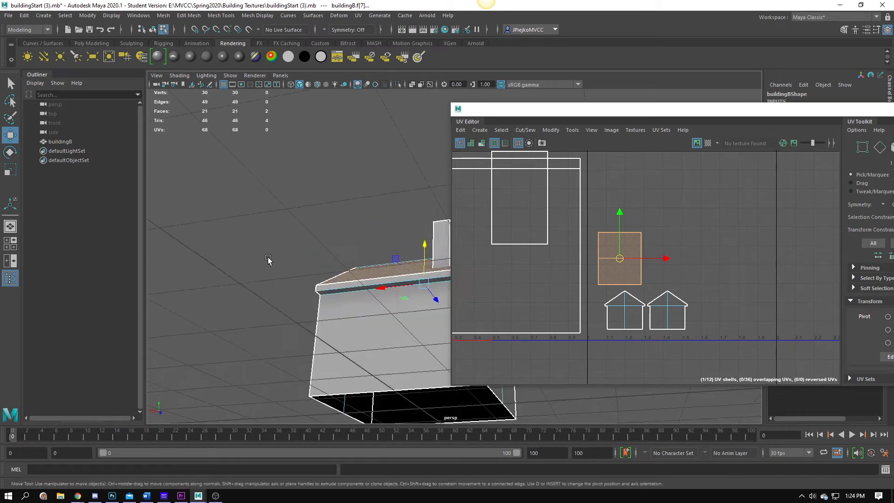
middle_click_drag(333, 298, 262, 308, "alt")
right_click_drag(262, 308, 328, 309, "alt")
middle_click_drag(379, 192, 415, 150, "alt")
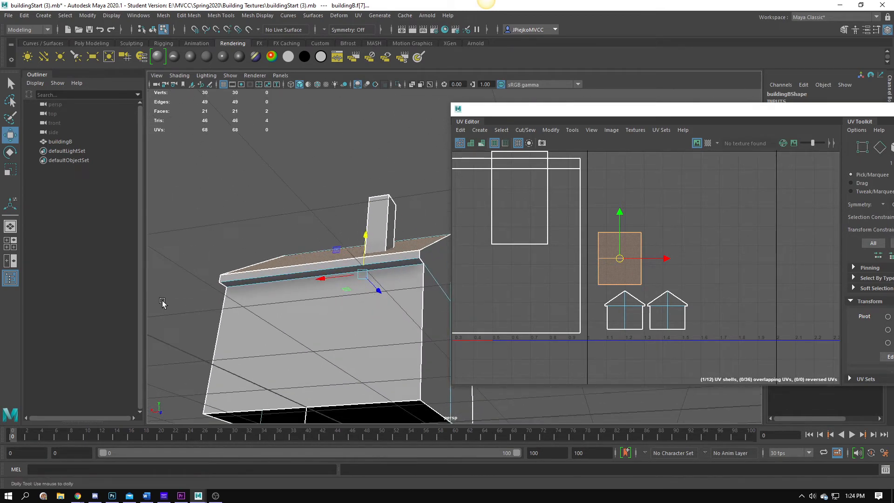
right_click_drag(162, 302, 261, 300, "alt")
right_click_drag(347, 318, 244, 303, "alt")
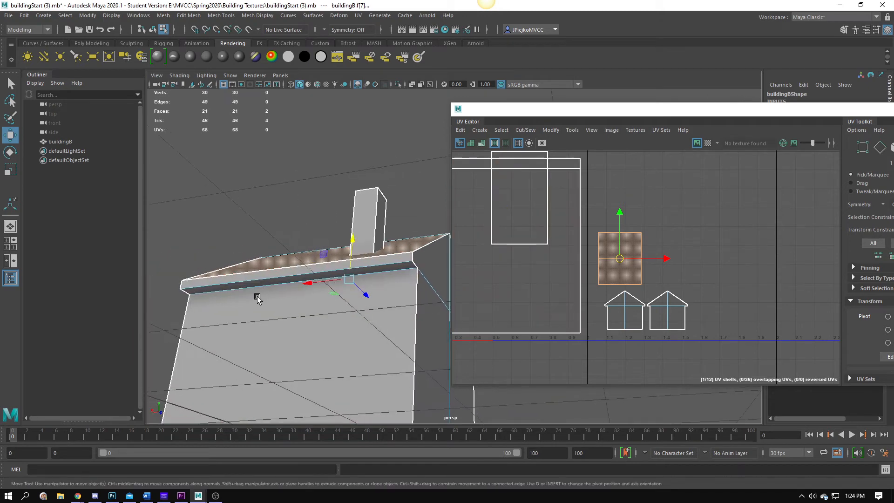
left_click_drag(258, 298, 219, 326, "alt")
middle_click_drag(177, 347, 201, 315, "alt")
right_click_drag(293, 278, 269, 265, "alt")
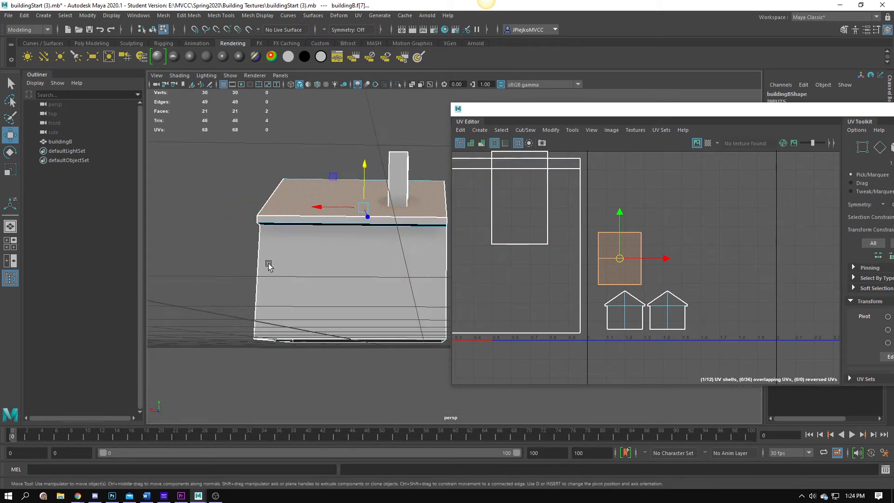
Select only the long side wall face on the model, undoing any accidental face move
left_click_drag(269, 265, 377, 269, "alt")
left_click(338, 286)
right_click_drag(372, 347, 370, 392)
left_click(337, 386)
key("ctrl+z")
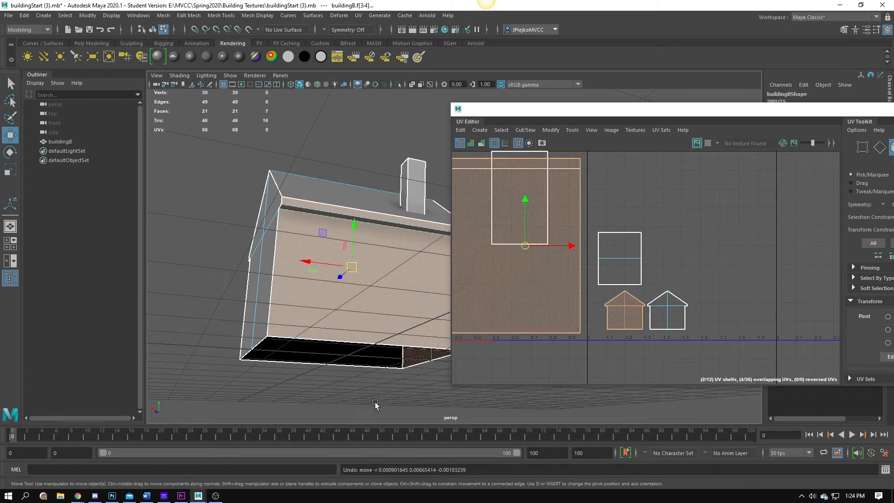
left_click(373, 401)
left_click(376, 291)
Show the checker map and examine the pattern on the framed side wall face
left_click_drag(369, 315, 268, 328, "alt")
middle_click_drag(585, 258, 652, 258, "alt")
scroll(653, 257, "down", 2)
scroll(389, 303, "up", 1)
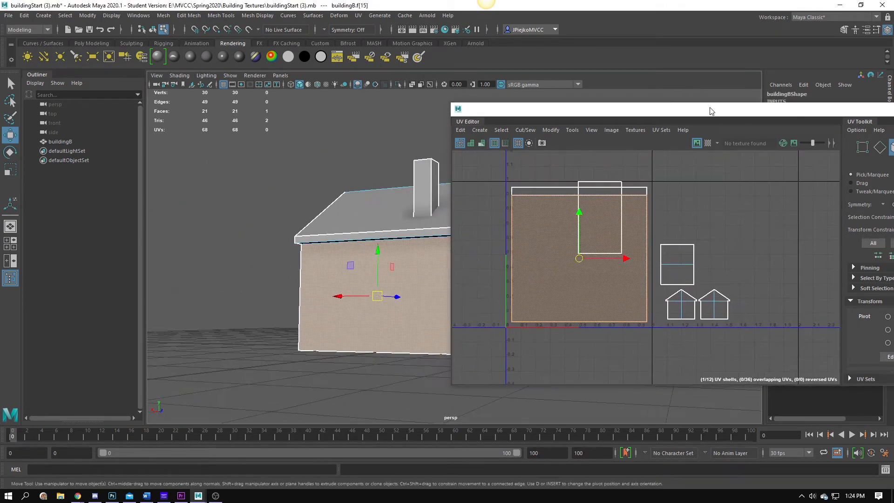
left_click(708, 142)
key("f")
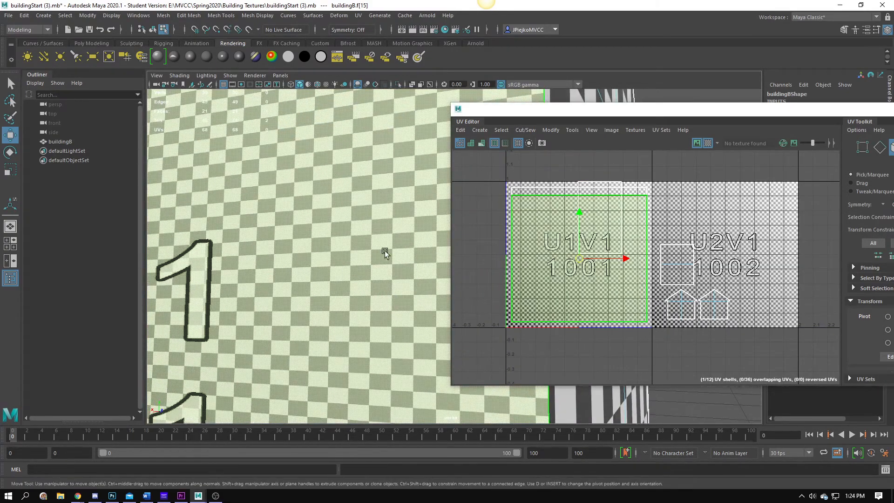
right_click_drag(224, 299, 209, 305, "alt")
Try moving the side wall's UVs up, undo the move, and hide the checker map
left_click_drag(581, 214, 581, 195)
key("ctrl+z")
right_click_drag(354, 260, 328, 270, "alt")
left_click(707, 143)
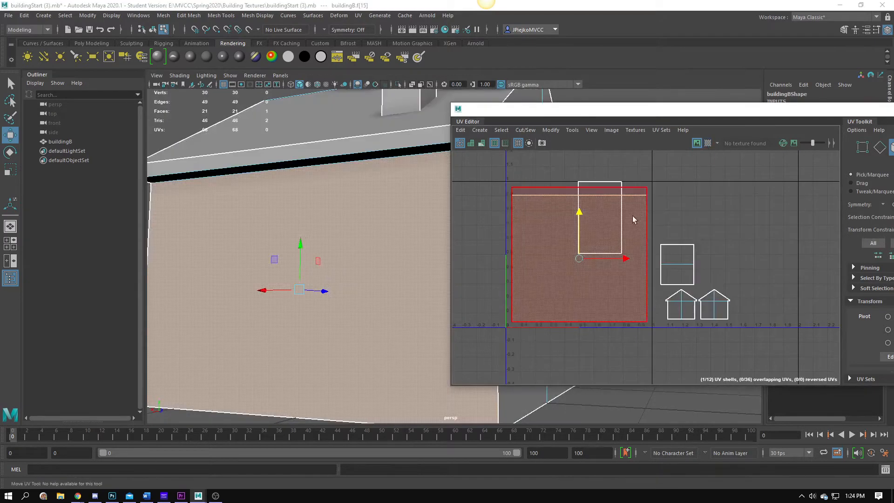
Select the eave's underside face on its own and examine how it meets the side wall
middle_click_drag(633, 220, 662, 267, "alt")
left_click_drag(279, 279, 358, 235, "alt")
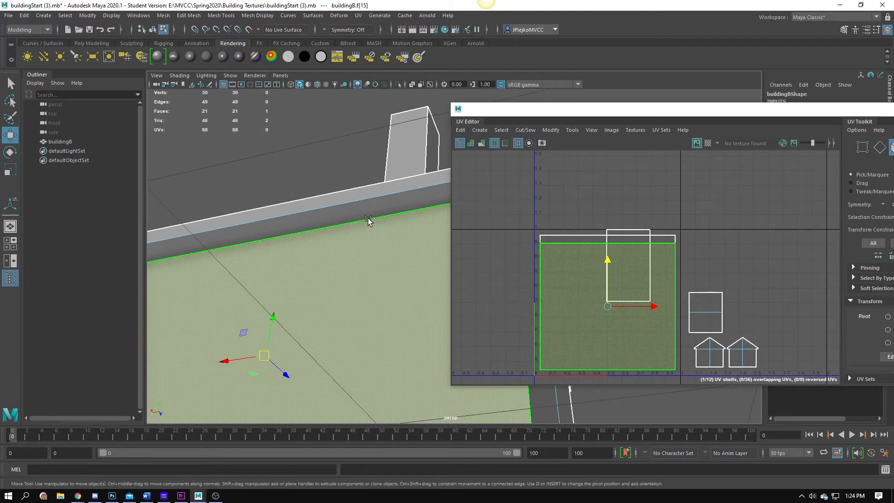
left_click(367, 221)
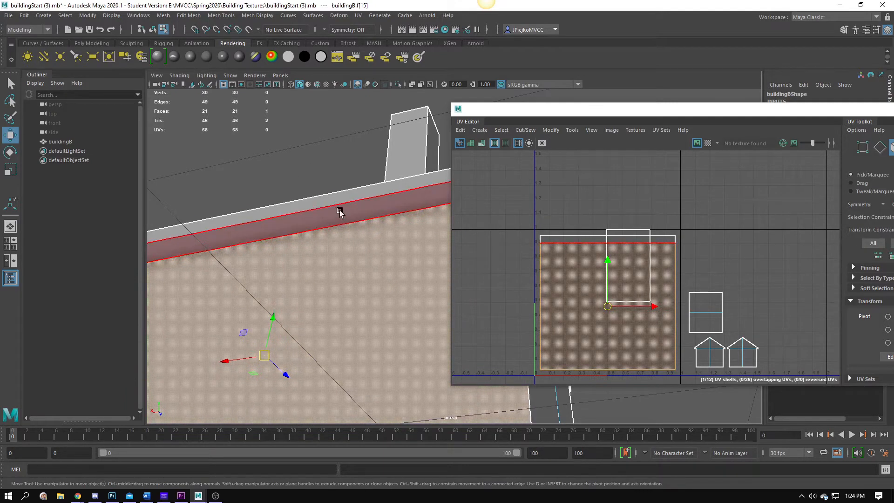
left_click_drag(339, 195, 306, 246, "alt")
left_click(305, 246)
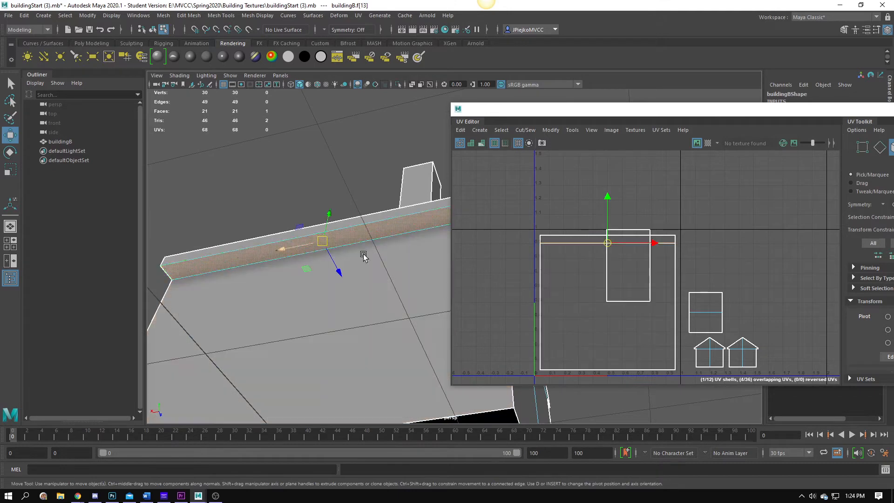
left_click_drag(363, 255, 283, 261, "alt")
scroll(282, 261, "down", 1)
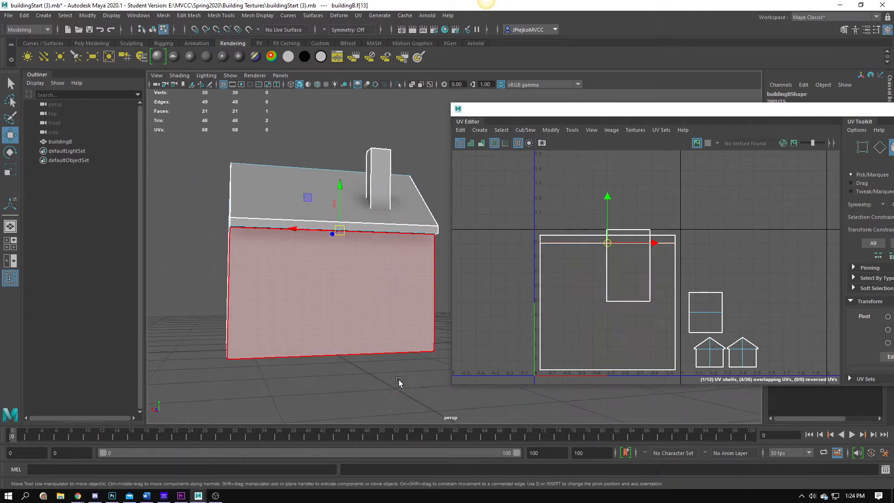
Select the long side wall face together with the adjoining eave underside and the thin roof-edge face
left_click(350, 305)
left_click_drag(349, 306, 439, 294, "alt")
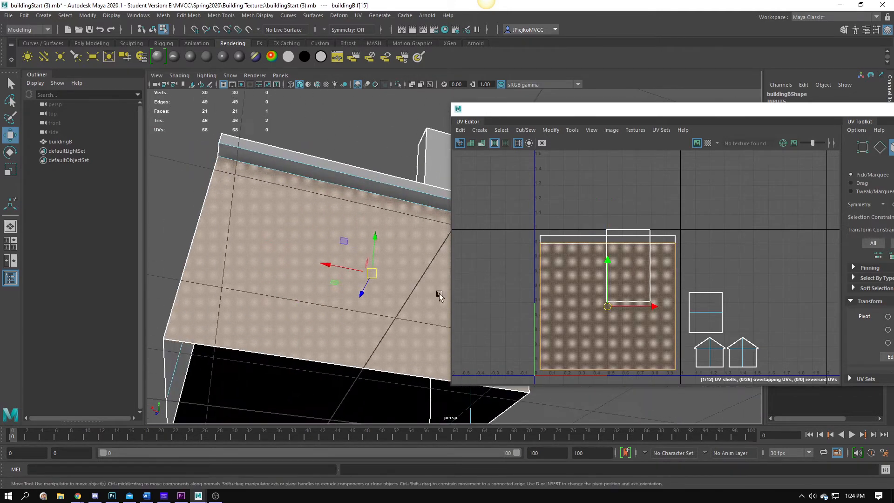
left_click(327, 171, "shift")
left_click_drag(327, 171, 307, 232, "alt")
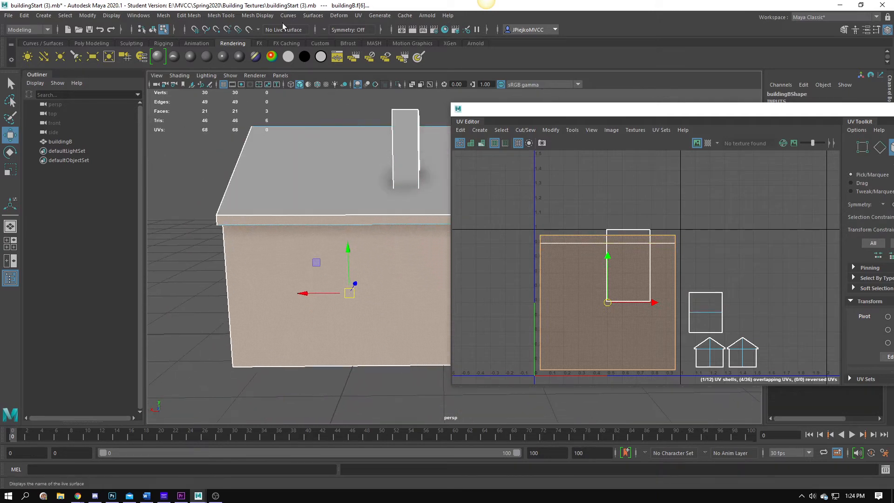
Apply an automatic UV projection to the three selected faces and move their new shells left of the 0–1 UV tile
left_click(339, 15)
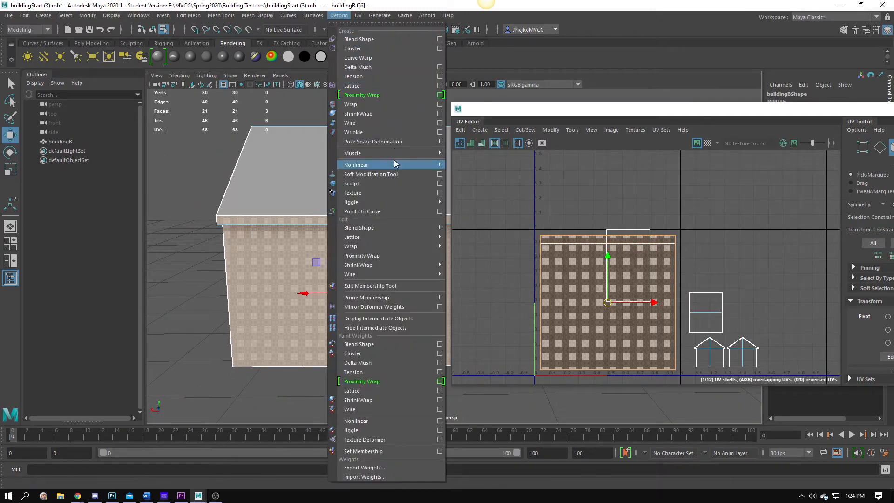
mouse_move(320, 18)
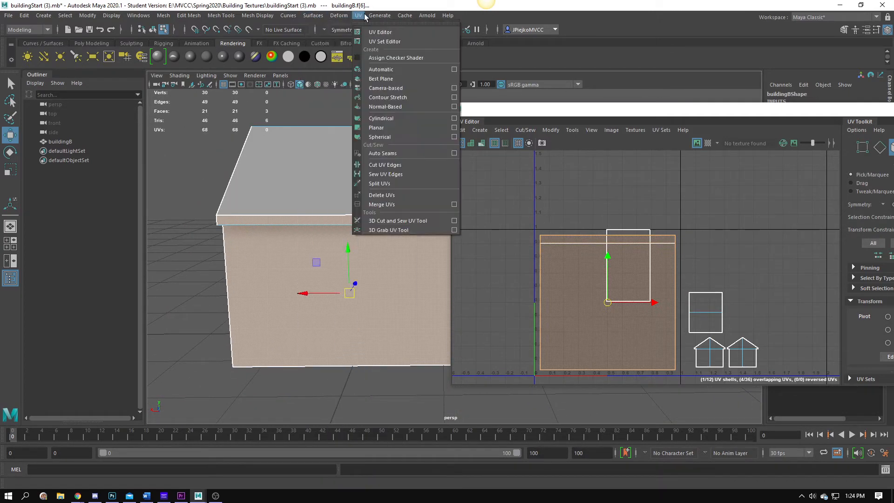
mouse_move(358, 16)
left_click(381, 69)
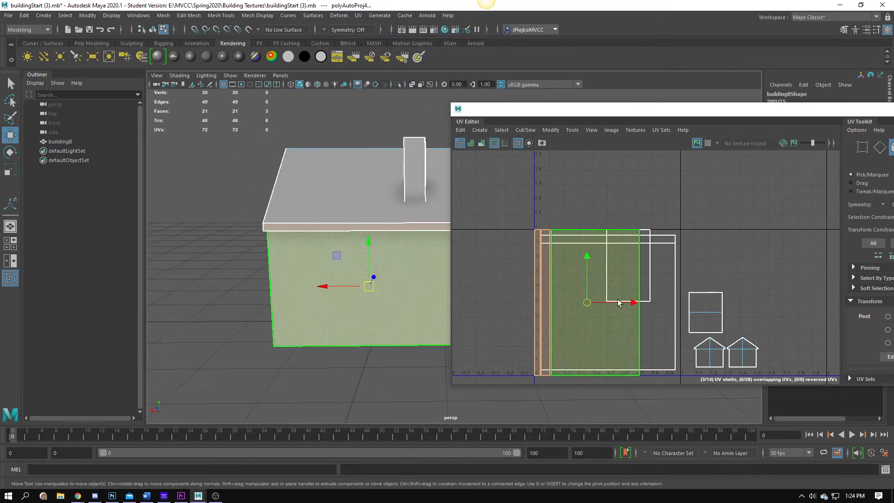
left_click_drag(627, 303, 501, 311)
Select the middle strip's shell and examine which model face it covers and how it meets the side wall
middle_click_drag(503, 310, 662, 272, "alt")
scroll(587, 240, "up", 3)
middle_click_drag(587, 239, 583, 294, "alt")
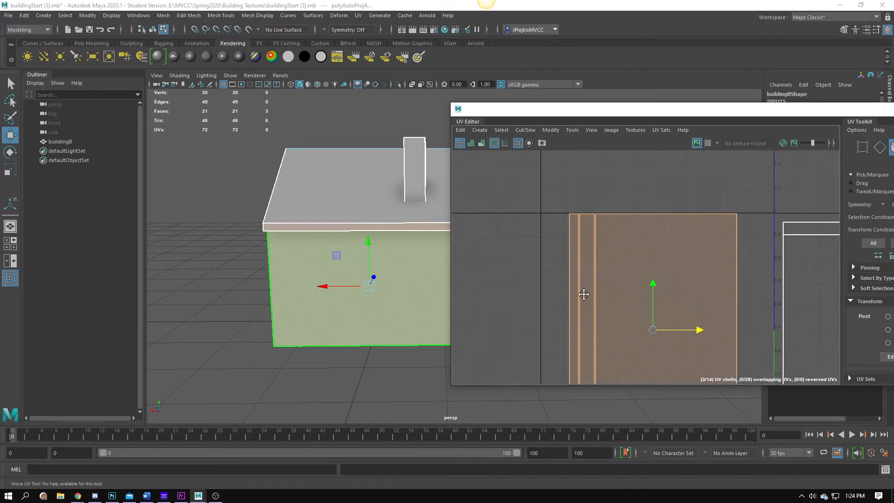
left_click(574, 195)
scroll(570, 161, "up", 3)
left_click(602, 244)
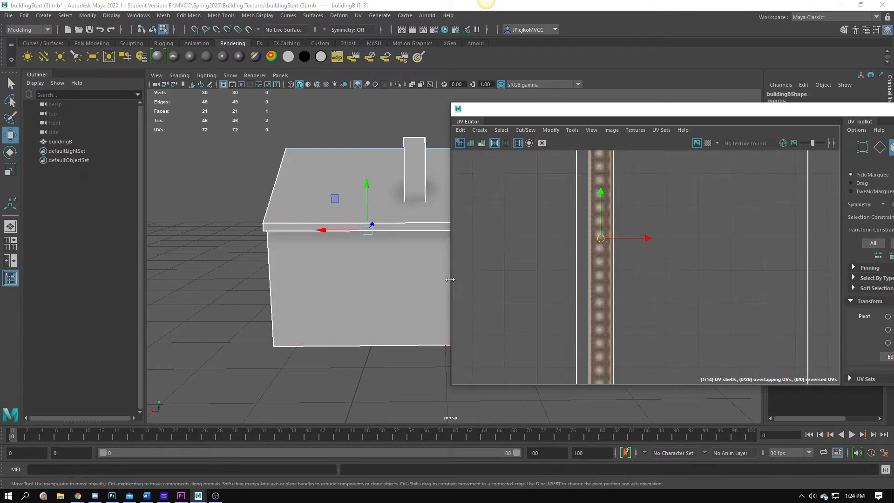
middle_click_drag(300, 265, 274, 253, "alt")
middle_click_drag(728, 215, 762, 329, "alt")
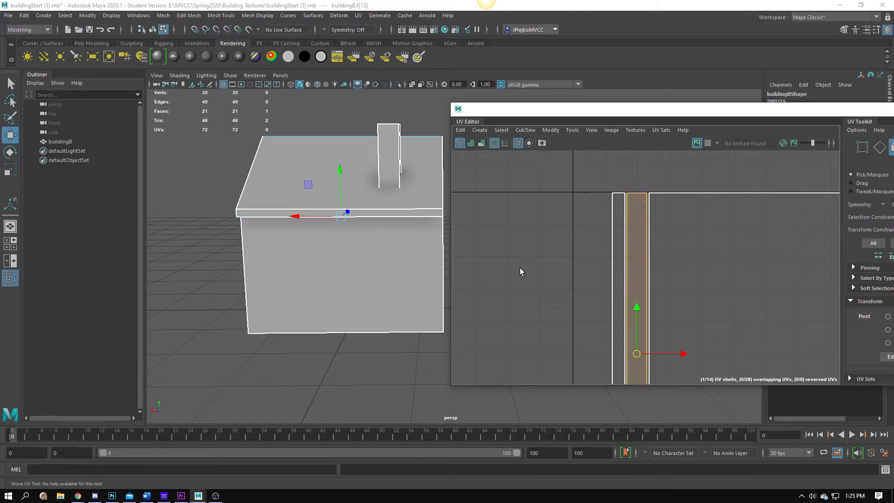
left_click_drag(304, 259, 347, 230, "alt")
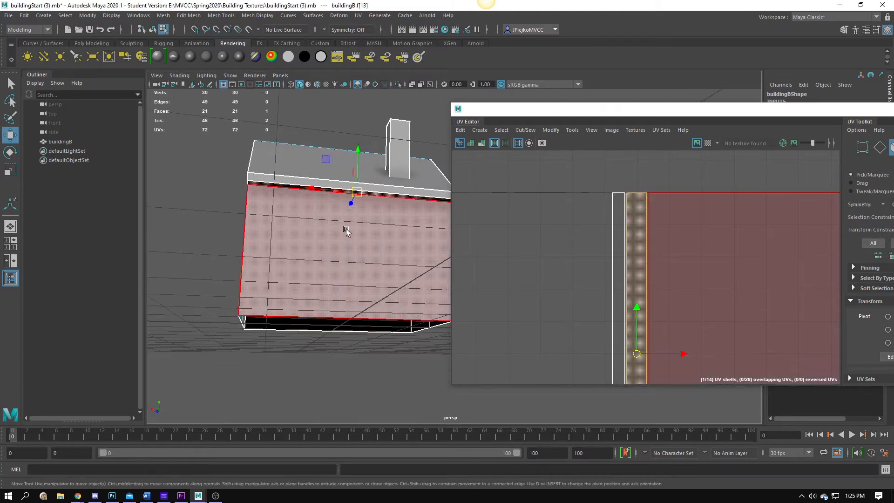
scroll(702, 262, "down", 2)
middle_click_drag(572, 283, 514, 165, "alt")
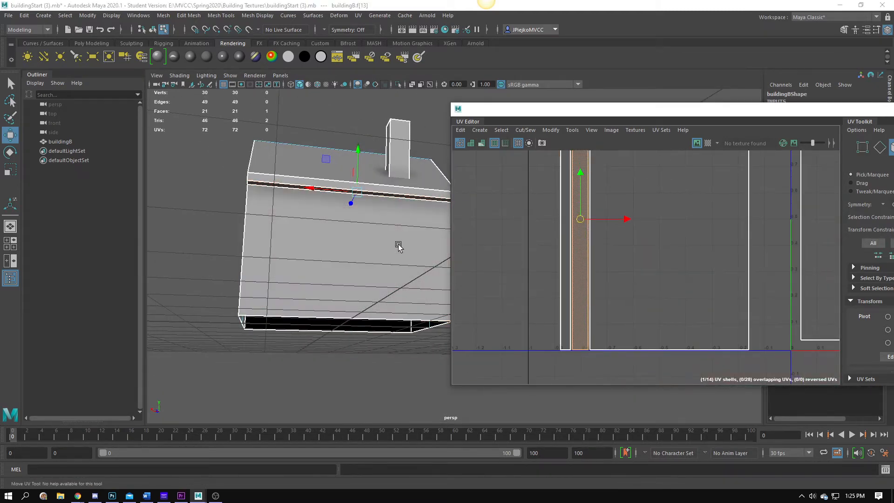
left_click_drag(296, 209, 337, 225, "alt")
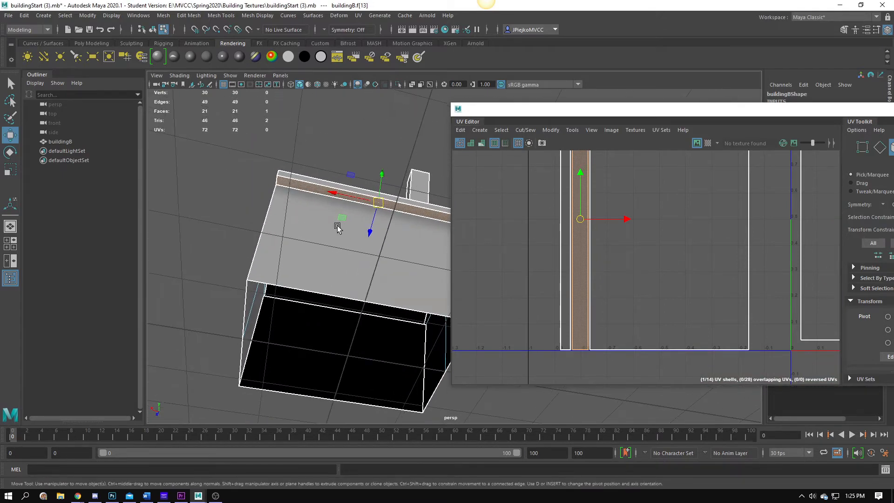
Try scaling the middle strip's UVs together horizontally, and check the roof-edge face's shell
right_click_drag(694, 208, 623, 209, "alt")
middle_click_drag(624, 209, 637, 248, "alt")
right_click_drag(637, 247, 560, 188)
middle_click_drag(559, 189, 562, 206, "alt")
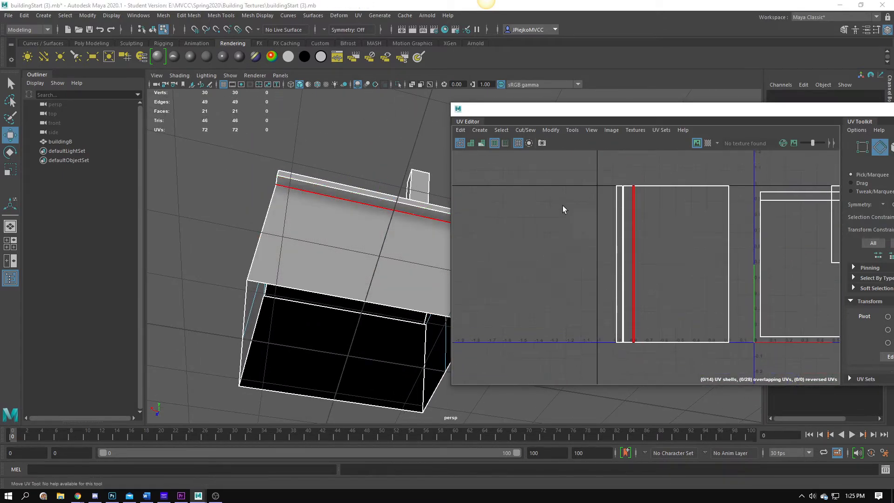
right_click_drag(663, 209, 636, 169)
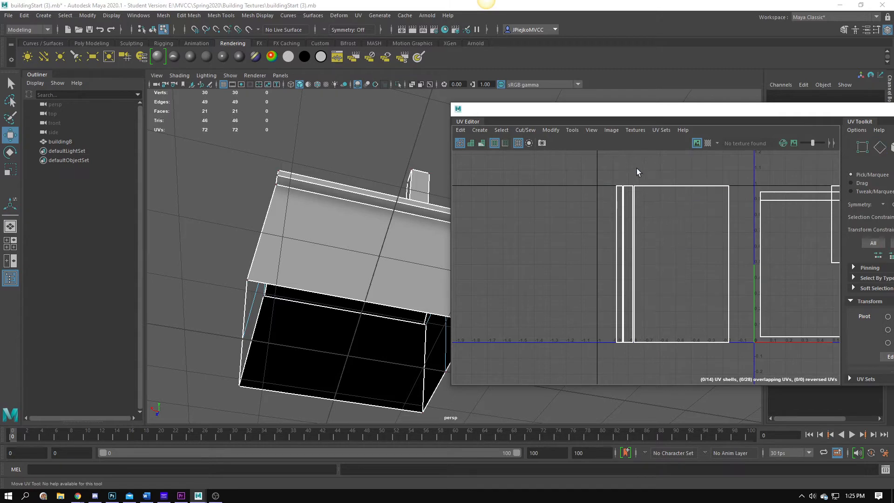
left_click_drag(620, 171, 644, 356)
key("r")
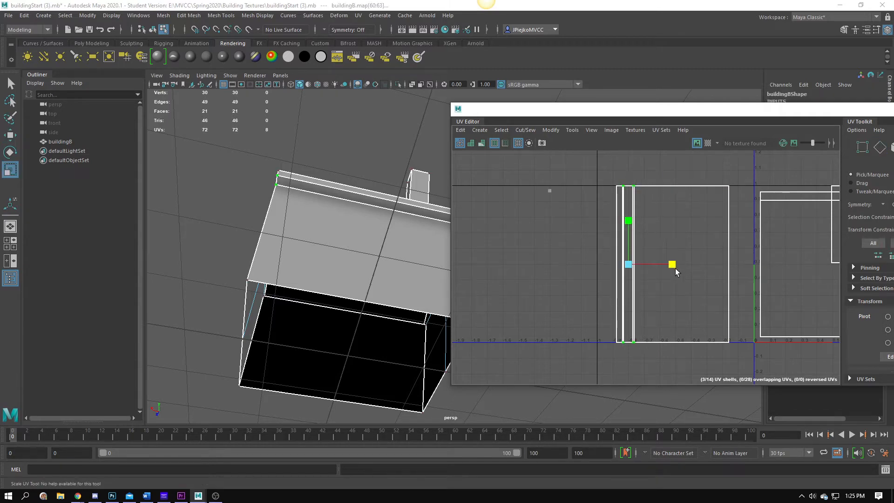
left_click_drag(311, 145, 278, 220, "alt")
right_click_drag(278, 219, 328, 223, "alt")
right_click_drag(752, 251, 731, 342)
left_click(622, 208)
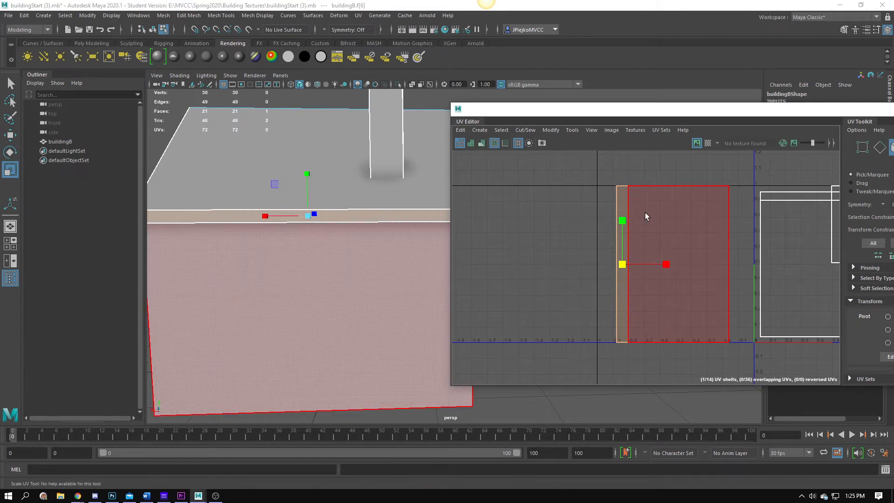
Check the side wall's shell against the eave and undo the horizontal scaling of the strip's UVs
left_click(259, 264)
left_click_drag(261, 264, 313, 191, "alt")
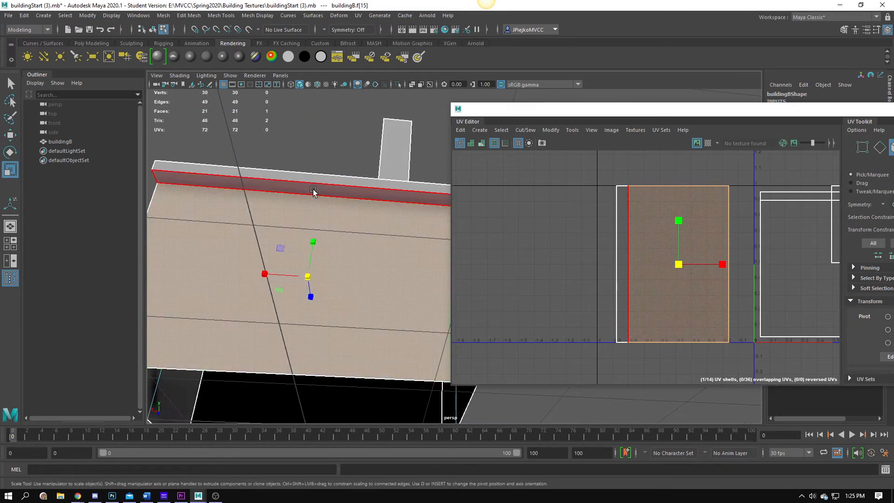
scroll(613, 240, "up", 3)
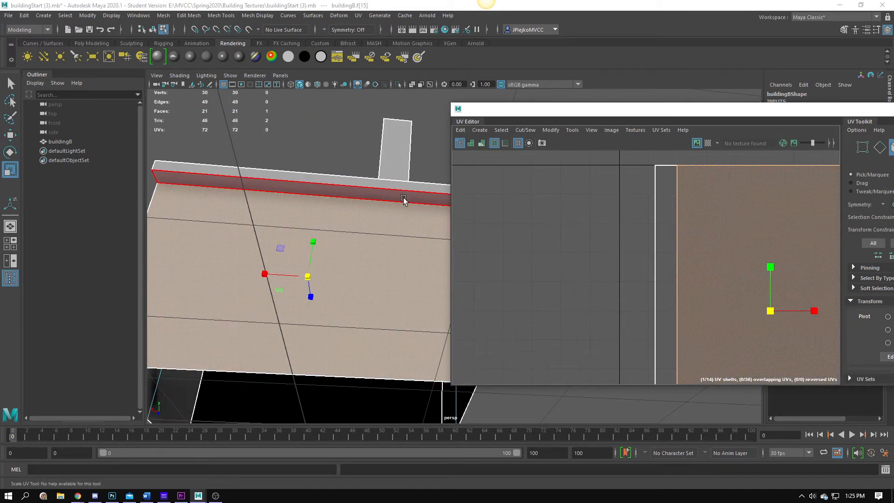
key("ctrl+z")
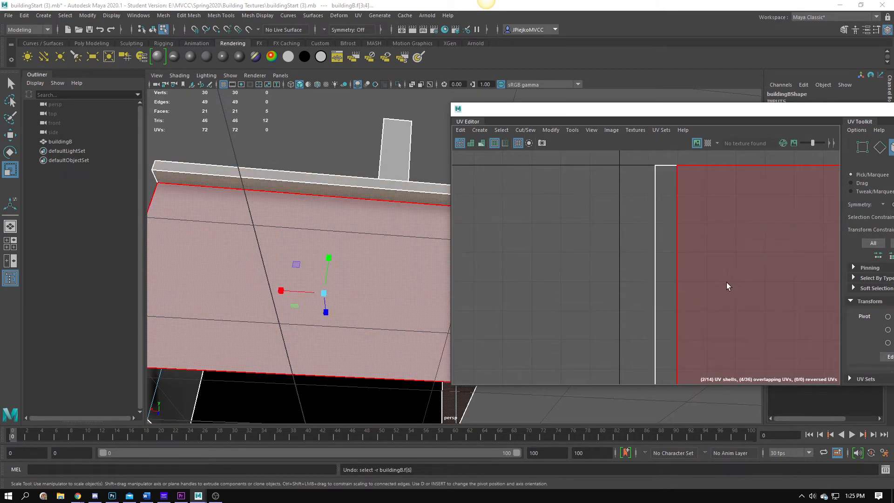
key("ctrl+z")
key("ctrl+z")
scroll(723, 286, "down", 3)
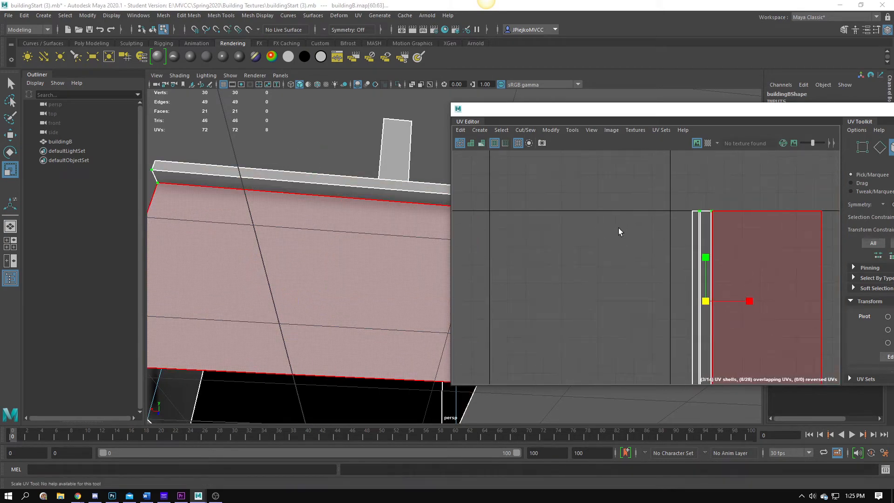
middle_click_drag(786, 256, 526, 266)
key("ctrl+z")
Show the checker map to examine the pattern on the side wall and eave, and hide it again
scroll(687, 207, "down", 3)
right_click_drag(660, 261, 660, 240)
middle_click_drag(615, 273, 729, 216, "alt")
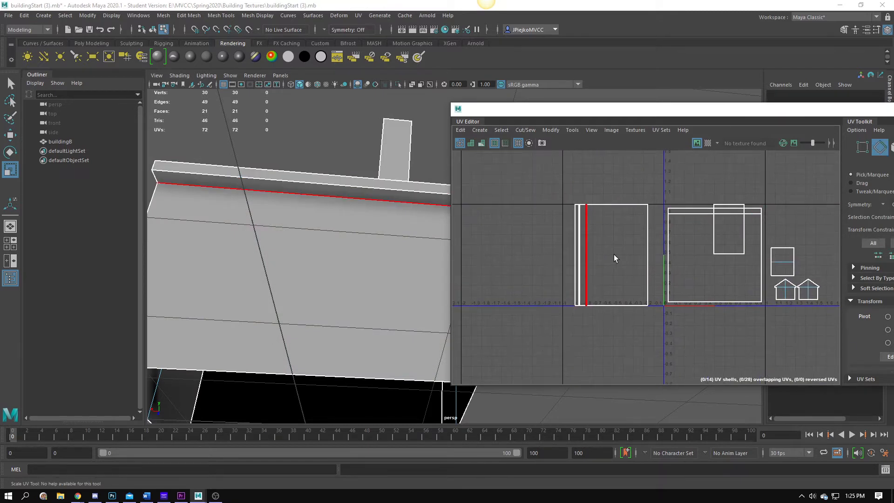
left_click_drag(350, 219, 319, 277, "alt")
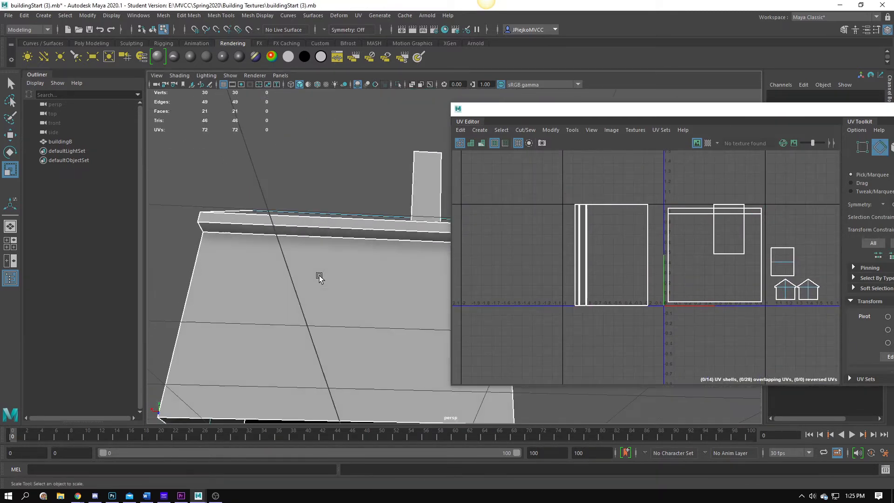
left_click_drag(196, 308, 526, 292, "alt")
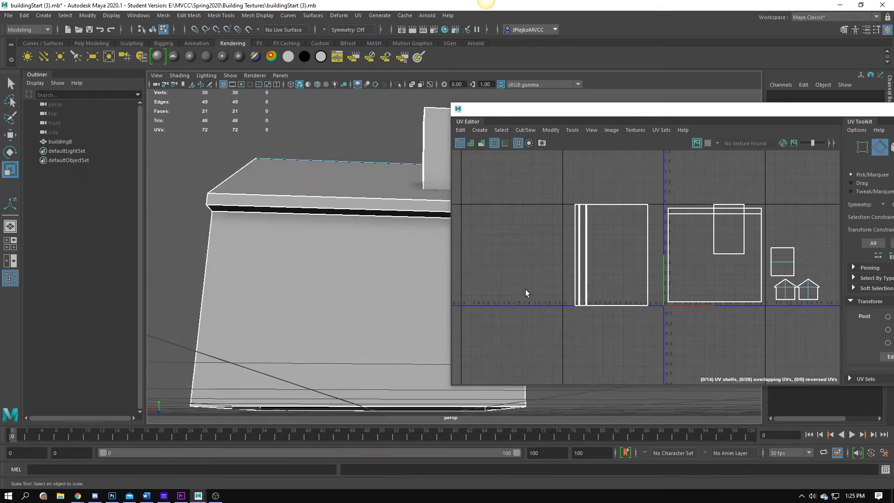
left_click(708, 143)
right_click_drag(264, 270, 237, 303, "alt")
left_click(707, 143)
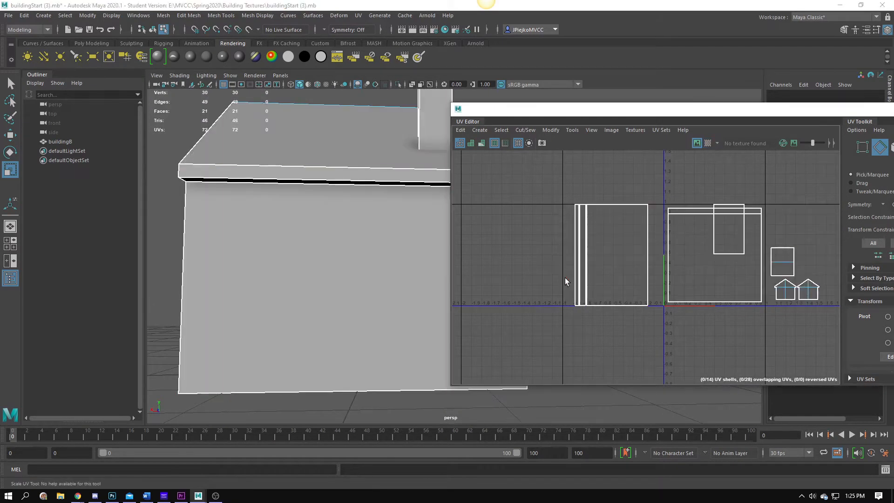
middle_click_drag(565, 276, 566, 280, "alt")
scroll(566, 280, "up", 2)
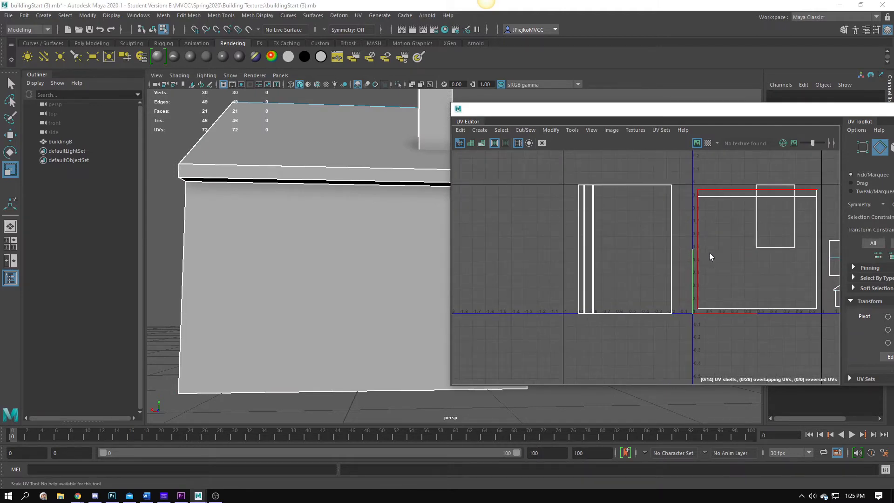
Select the opposite long side wall face together with its eave underside and thin roof-edge face
left_click_drag(263, 278, 305, 239, "alt")
middle_click_drag(377, 217, 302, 213, "alt")
right_click_drag(359, 213, 361, 235)
middle_click_drag(361, 235, 352, 279, "alt")
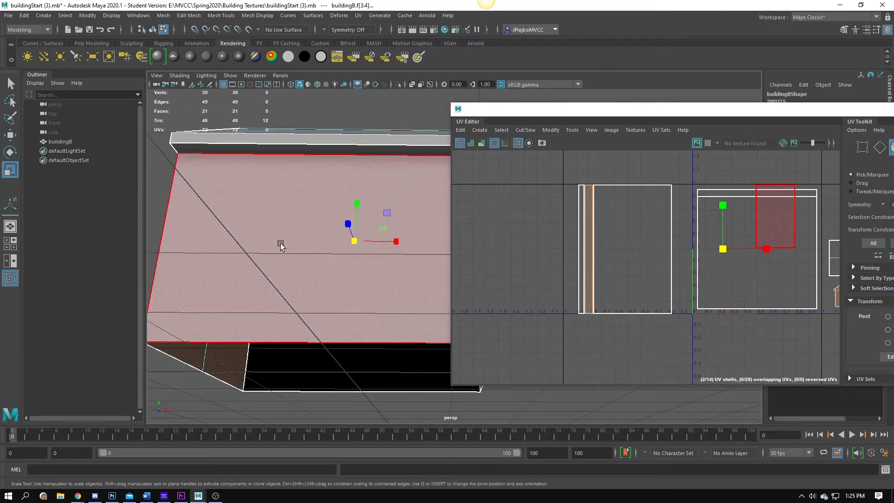
left_click(284, 239)
left_click(301, 146, "shift")
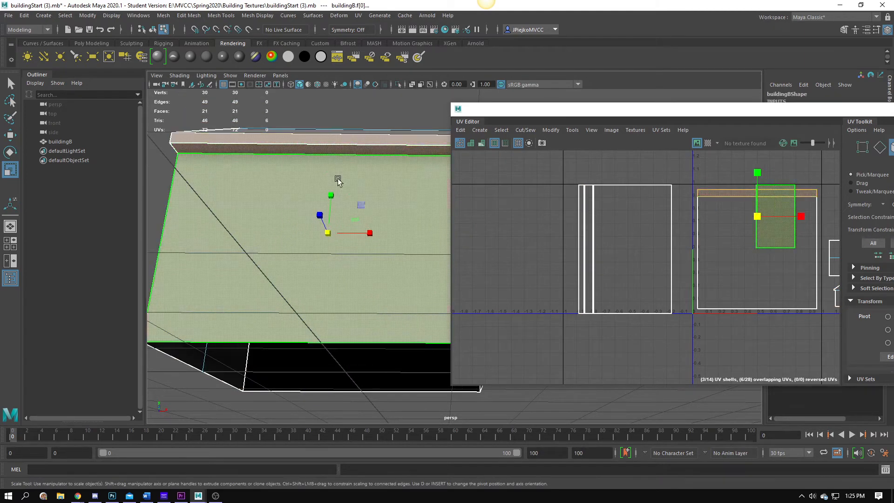
Apply an automatic UV projection to the opposite wall and eave faces and move their shells up, away from the roof shell
left_click(357, 17)
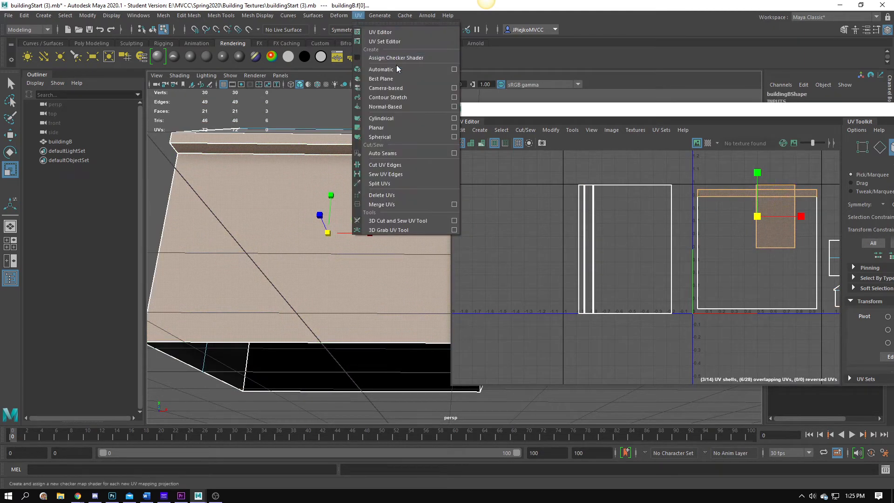
left_click(401, 69)
right_click_drag(738, 273, 674, 250, "alt")
middle_click_drag(675, 250, 645, 265, "alt")
key("w")
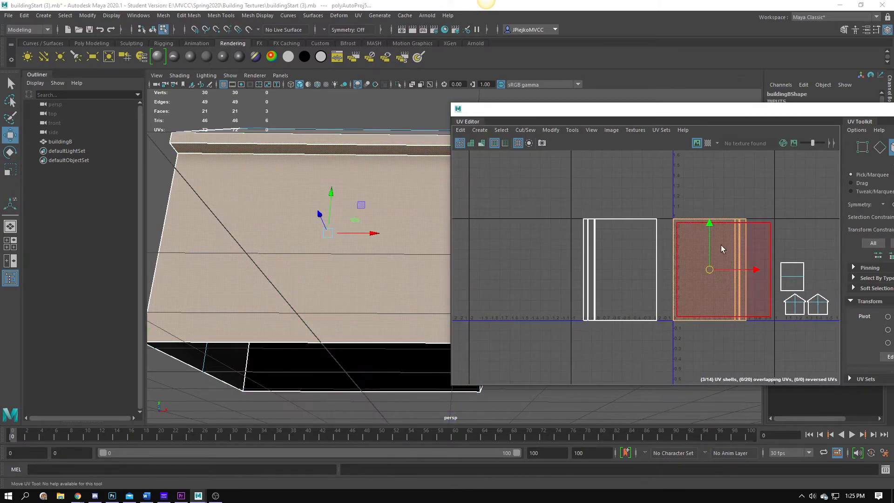
left_click_drag(709, 277, 709, 199)
middle_click_drag(708, 198, 657, 326, "alt")
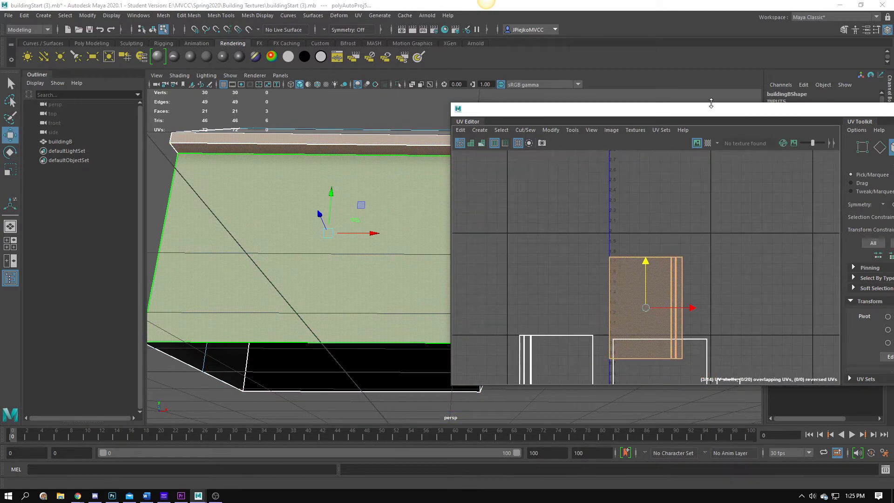
Maximize the UV Editor, rotate the opposite wall and eave shells 90° counterclockwise, and move them clear above the 0–1 tile
double_click(671, 114)
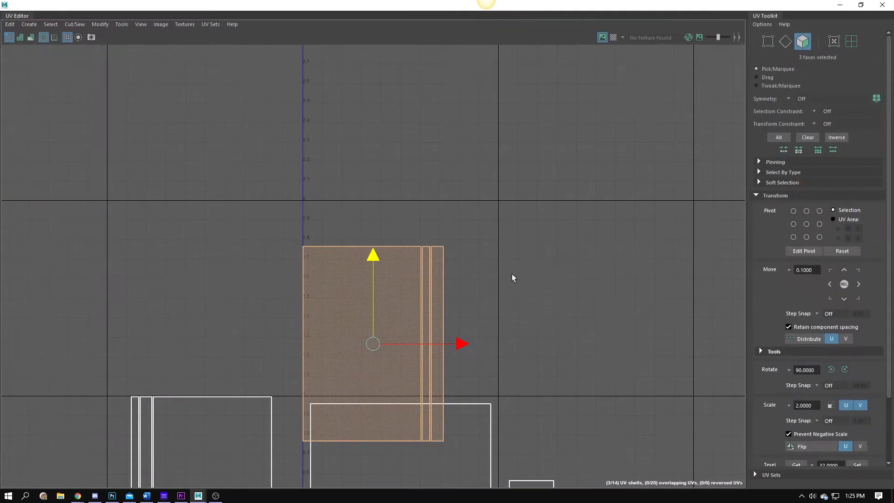
scroll(376, 217, "up", 1)
middle_click_drag(376, 217, 356, 273, "alt")
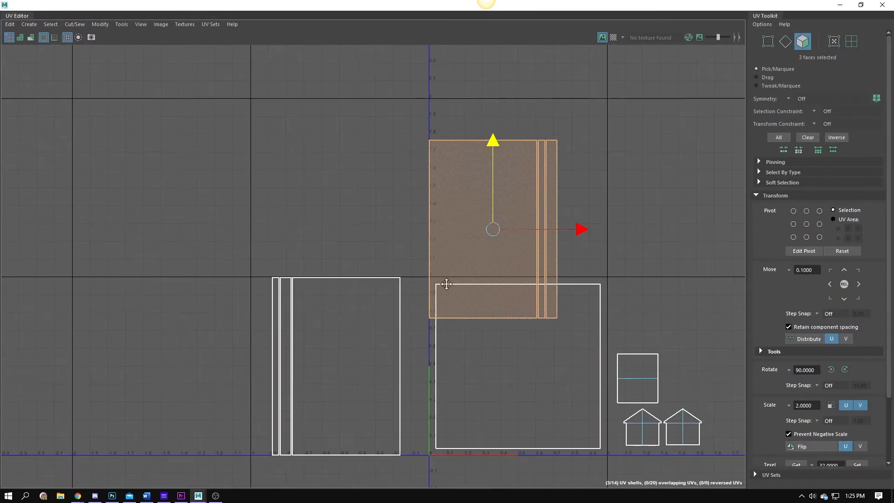
middle_click_drag(445, 282, 390, 325, "alt")
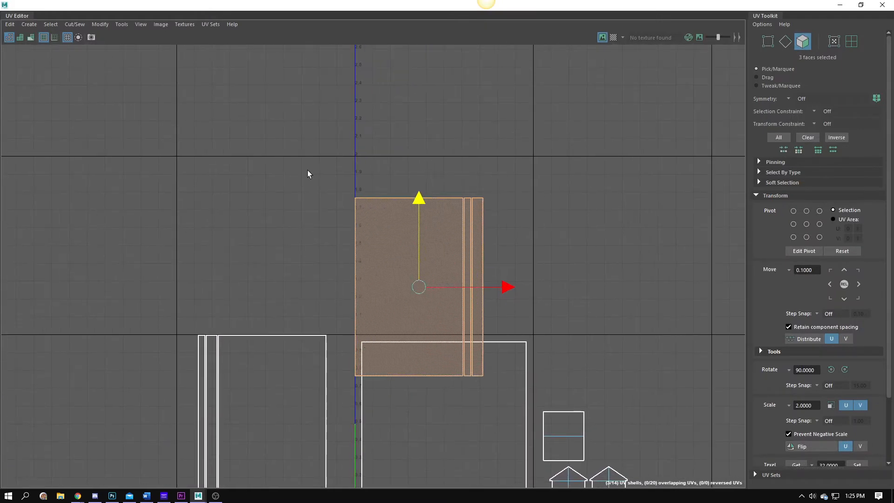
left_click(829, 372)
middle_click_drag(413, 269, 406, 208, "alt")
left_click_drag(412, 139, 412, 94)
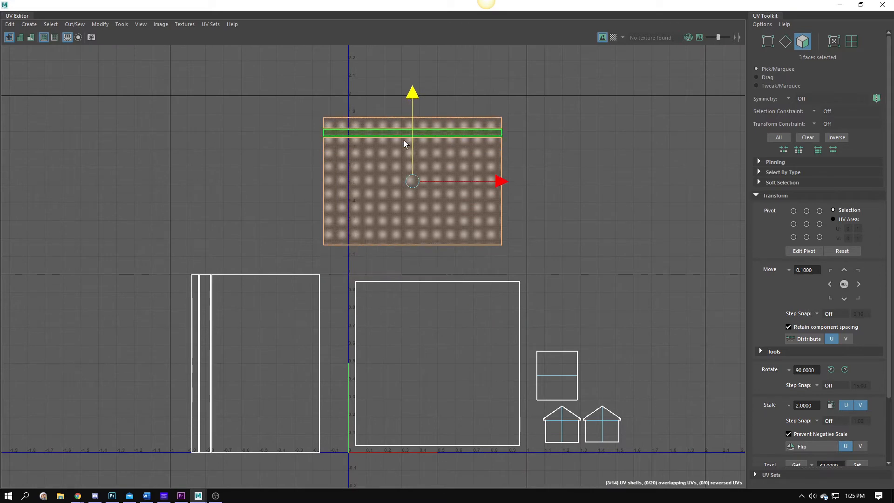
Rotate the first side wall and eave shells 90° clockwise and move them above the tile row, clear of the opposite wall's shells
left_click_drag(171, 211, 275, 468)
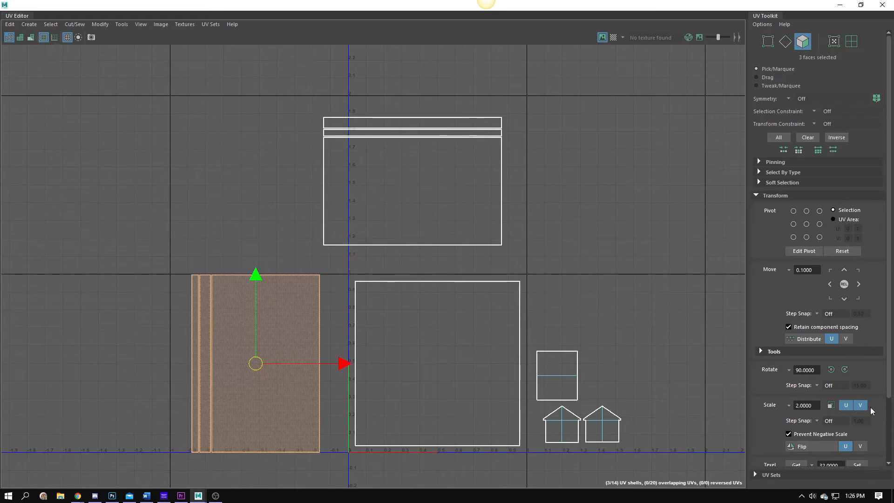
left_click(844, 369)
left_click_drag(264, 272, 216, 97)
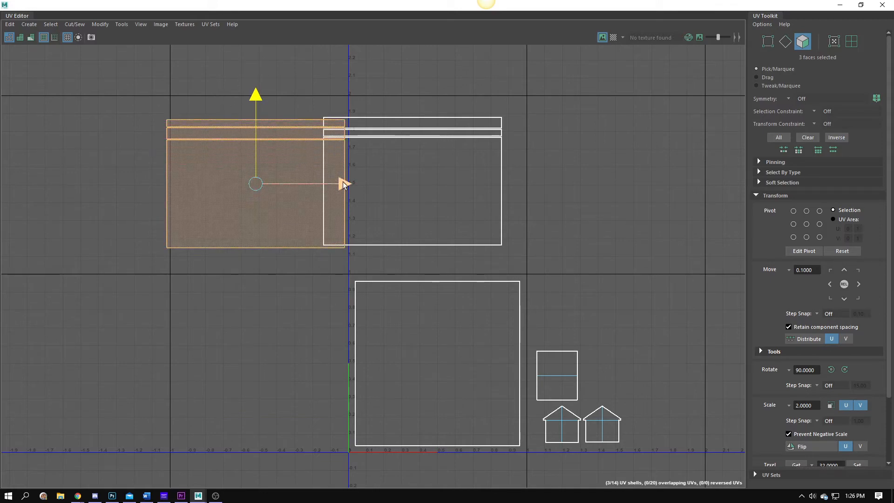
left_click_drag(343, 184, 233, 184)
Restore the UV Editor to a smaller window and examine the selected wall and eave faces on the building
left_click_drag(353, 4, 622, 132)
left_click_drag(259, 225, 188, 202, "alt")
scroll(181, 211, "down", 4)
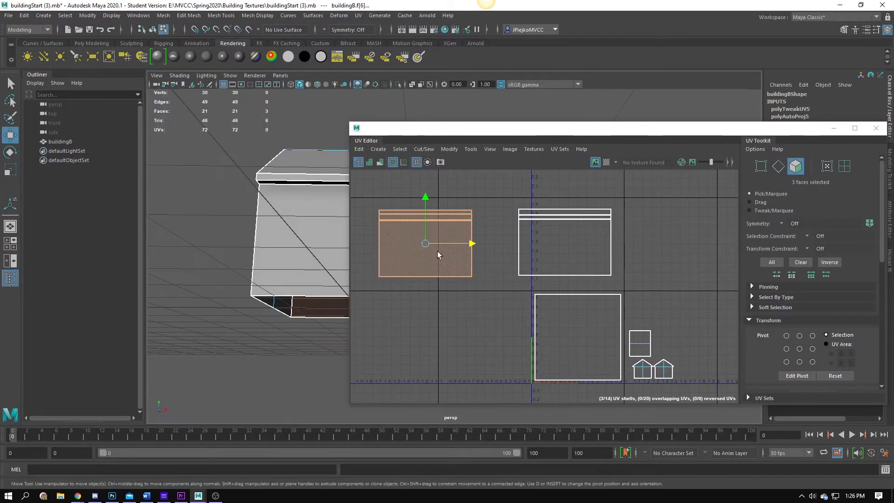
left_click_drag(182, 276, 345, 259, "alt")
middle_click_drag(365, 258, 127, 237, "alt")
middle_click_drag(223, 247, 123, 197, "alt")
middle_click_drag(340, 176, 189, 163, "alt")
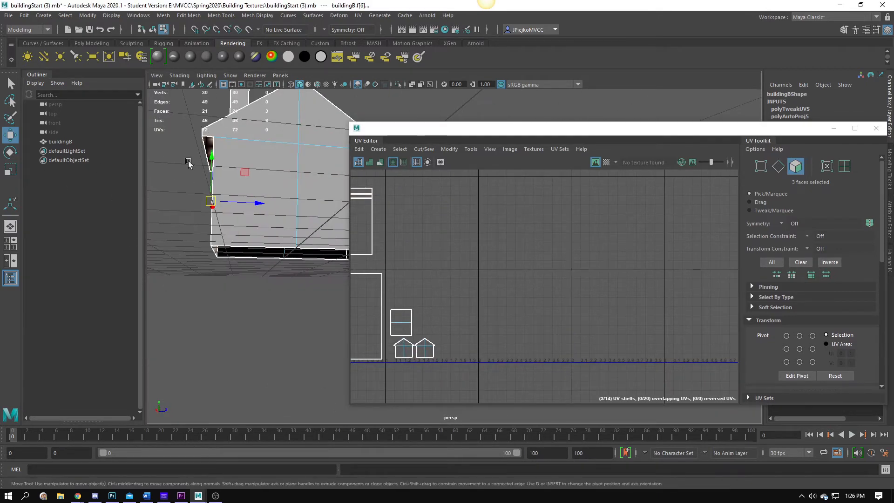
left_click_drag(189, 163, 216, 134, "alt")
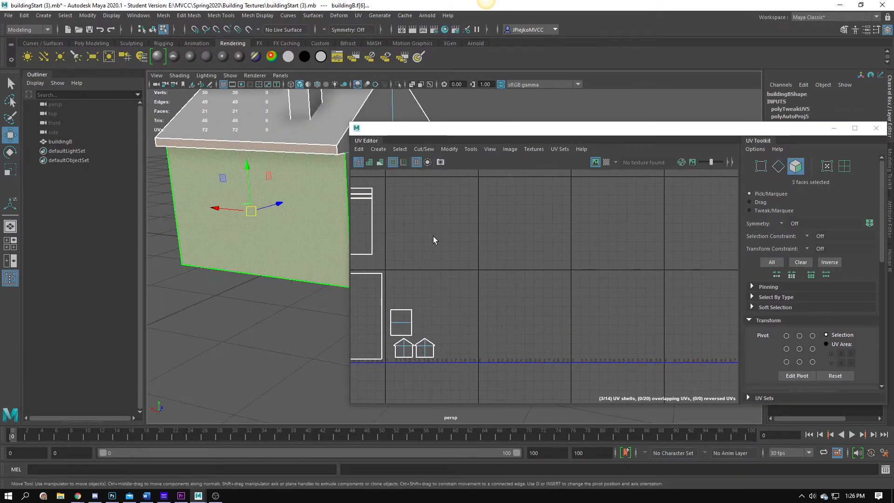
middle_click_drag(434, 240, 484, 240, "alt")
middle_click_drag(578, 205, 636, 214, "alt")
middle_click_drag(532, 291, 715, 303, "alt")
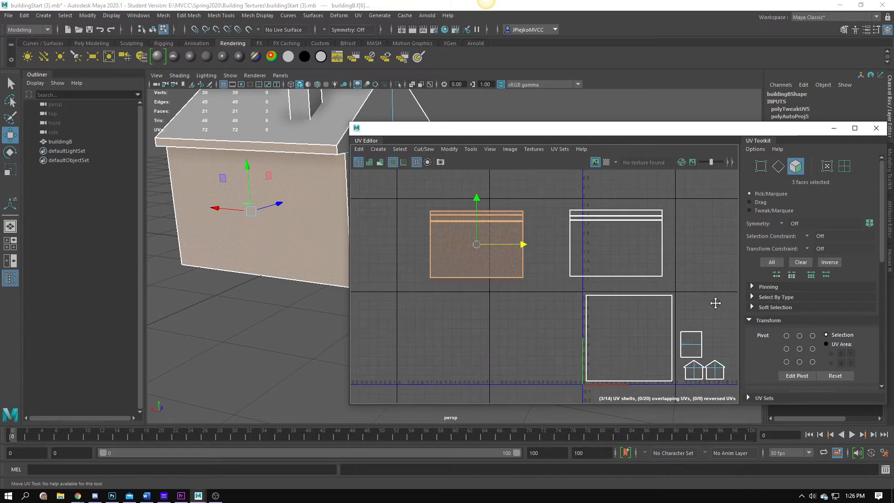
middle_click_drag(599, 226, 542, 234, "alt")
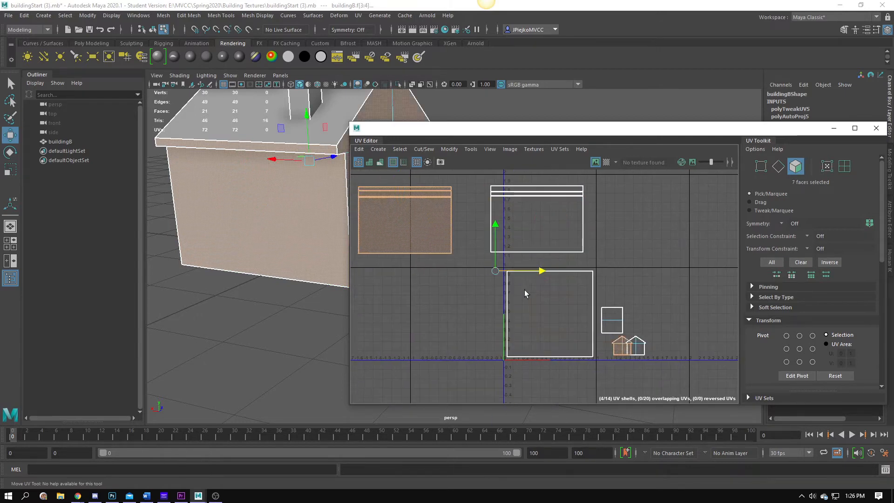
Select the five stacked chimney shells and move them up out of the 0–1 tile, beside the wall shells
left_click(519, 323)
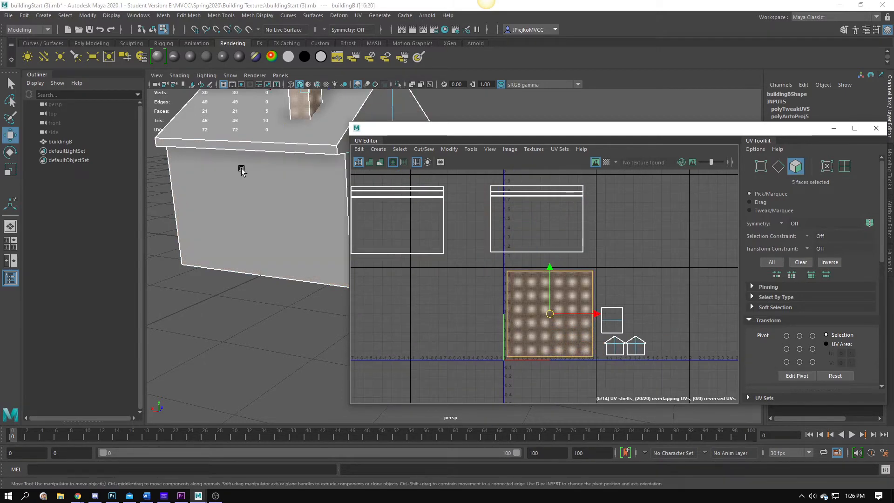
left_click_drag(549, 313, 654, 217)
middle_click_drag(603, 289, 601, 315, "alt")
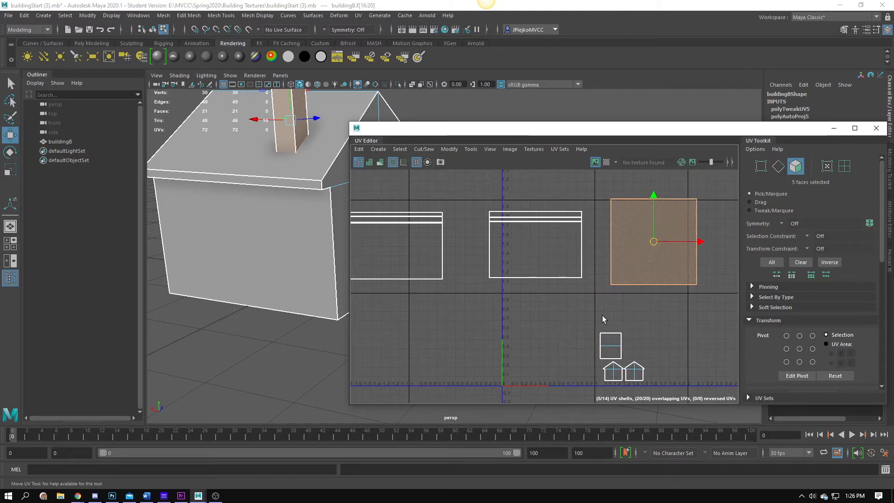
scroll(602, 314, "down", 1)
scroll(209, 218, "down", 3)
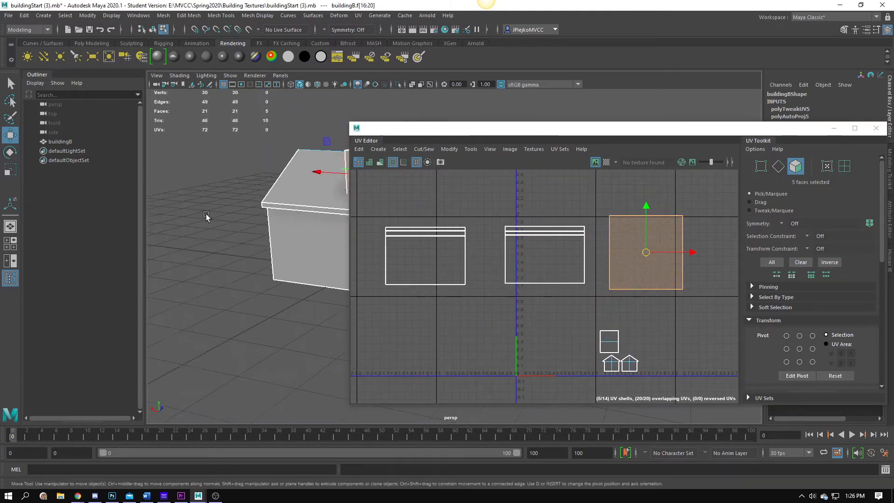
Select the middle group of wall and eave shells and move it down over the 0–1 tile
left_click_drag(208, 218, 230, 267, "alt")
middle_click_drag(317, 279, 269, 220, "alt")
left_click_drag(269, 220, 295, 206, "alt")
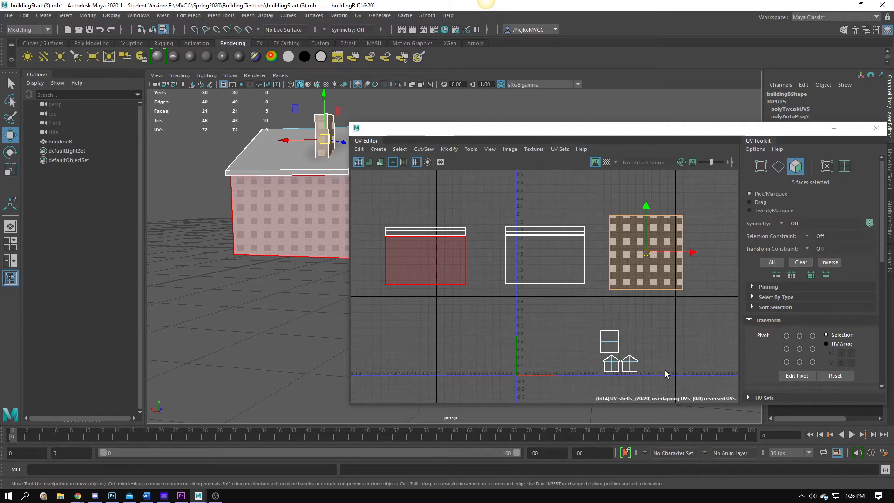
mouse_move(532, 337)
middle_mouse_down("alt")
mouse_move(489, 300)
mouse_move(537, 322)
middle_mouse_up("alt")
right_click_drag(508, 189, 511, 218)
left_click_drag(509, 181, 548, 302)
left_click_drag(547, 243, 545, 325)
Select one gable-end shell and move it to the opposite side of the lowered wall and eave shells
middle_click_drag(527, 311, 480, 285, "alt")
right_click_drag(481, 285, 563, 351, "alt")
left_click_drag(566, 347, 581, 368)
right_click_drag(581, 369, 567, 333, "alt")
middle_click_drag(567, 333, 573, 352, "alt")
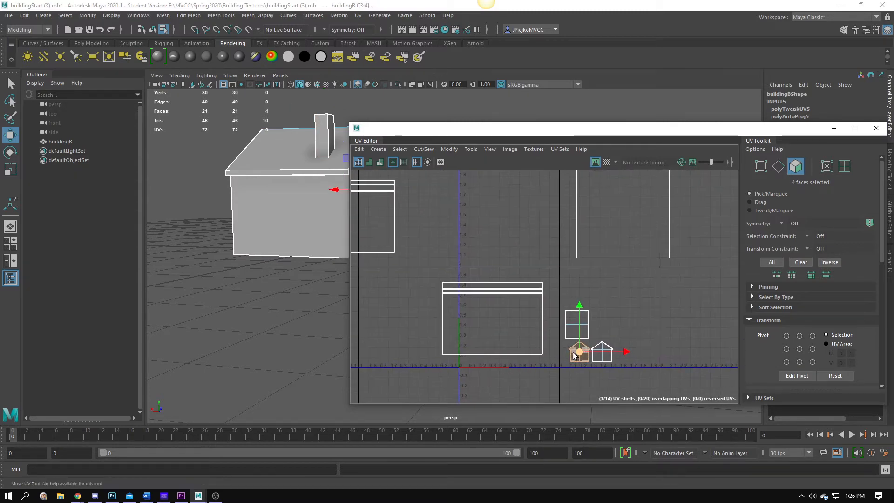
middle_click_drag(417, 316, 431, 326, "alt")
Switch to edge selection and select the gable-end shell's vertical side edge to locate its matching wall edge
right_click_drag(431, 357, 430, 342)
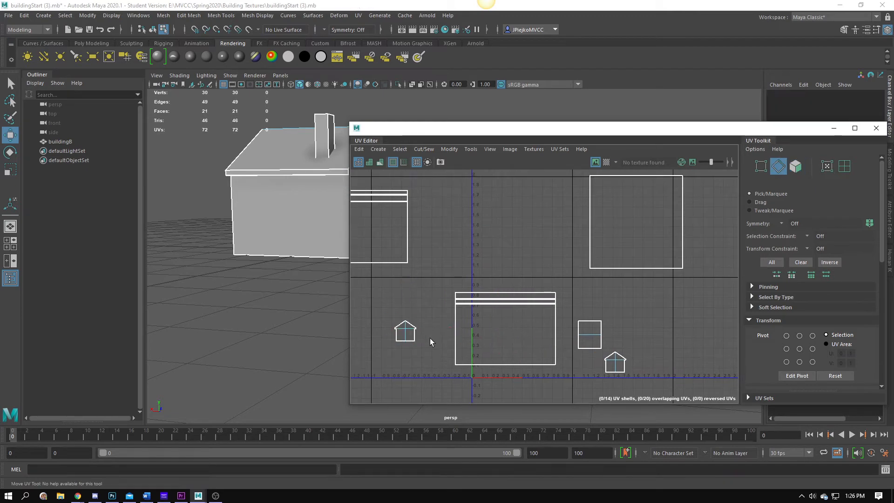
right_click(422, 327)
right_click(407, 337)
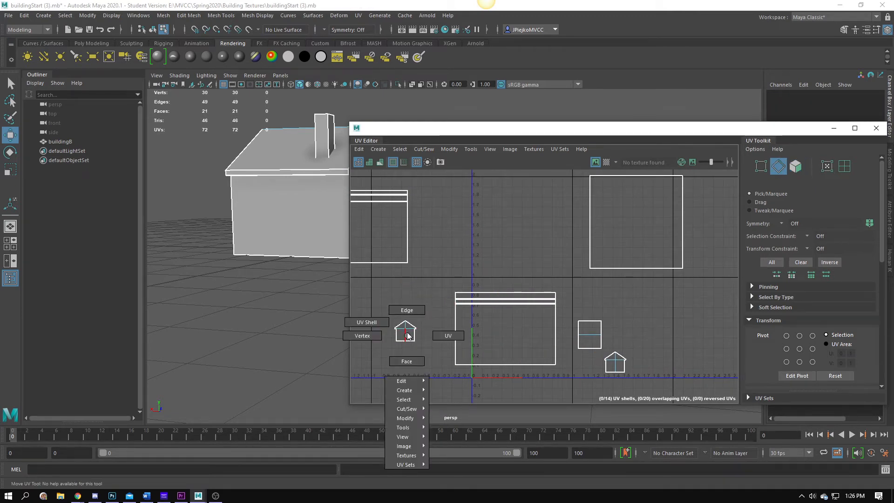
left_click(417, 367)
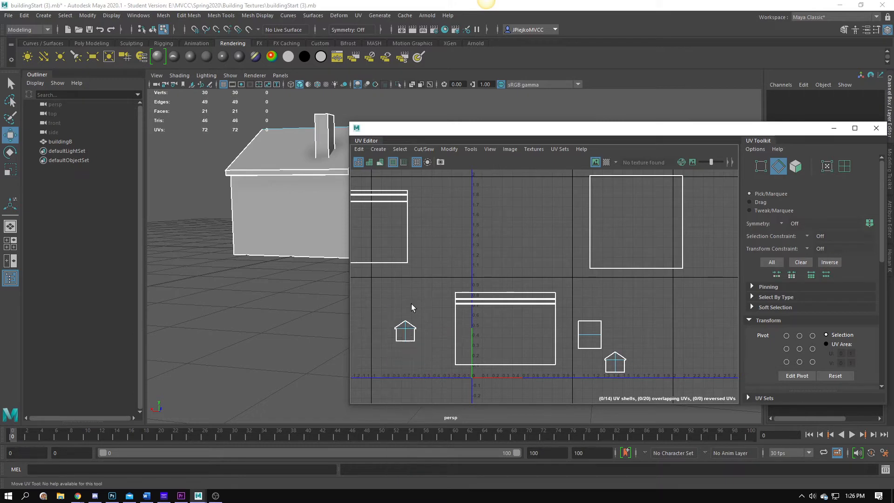
left_click(417, 338)
key("f")
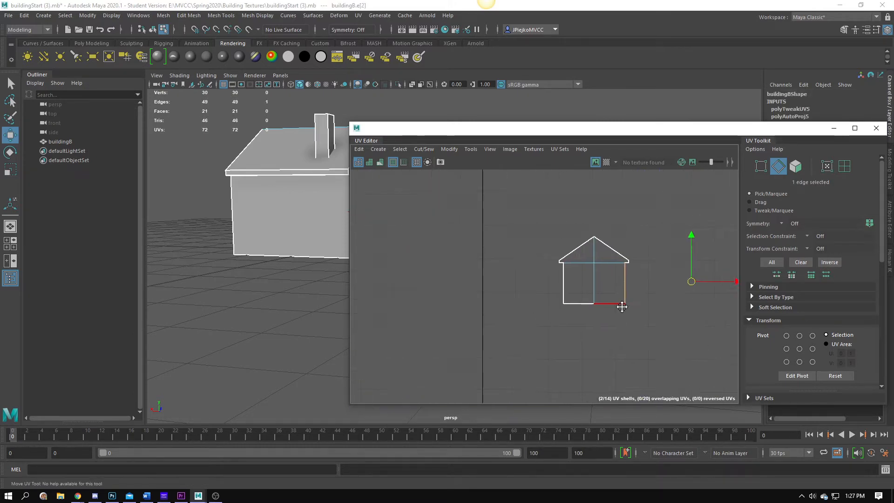
Examine the highlighted edge on the wall shell and around the building's corner to see which sides meet
middle_click_drag(622, 307, 345, 304, "alt")
scroll(484, 297, "down", 2)
left_click_drag(232, 228, 206, 245, "alt")
middle_click_drag(205, 246, 319, 271, "alt")
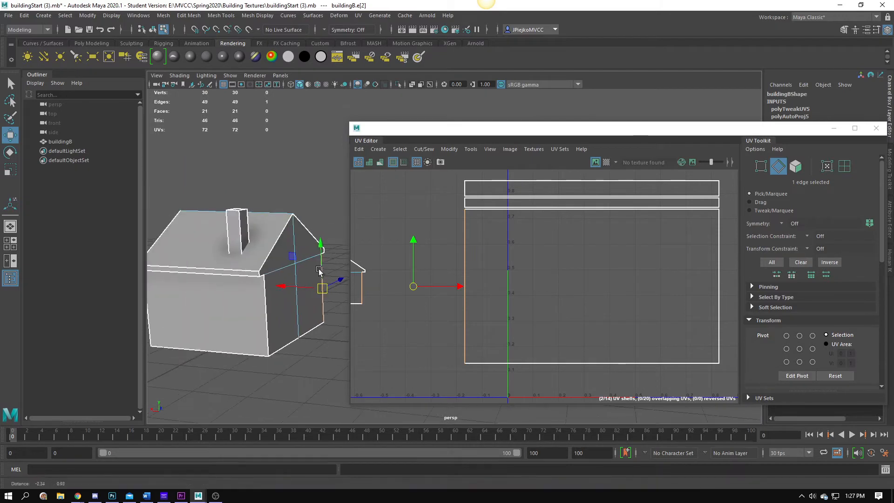
left_click_drag(319, 271, 249, 293, "alt")
middle_click_drag(321, 265, 242, 294, "alt")
left_click_drag(242, 293, 214, 238, "alt")
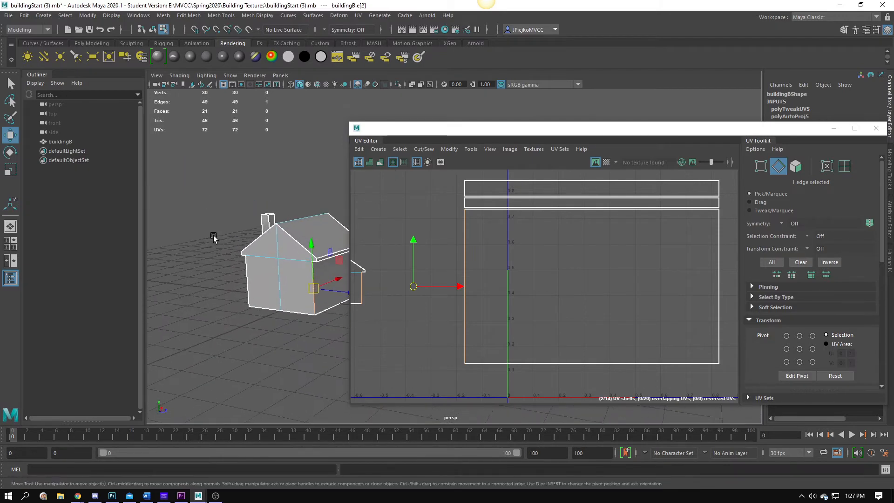
right_click_drag(213, 238, 248, 302, "alt")
middle_click_drag(248, 302, 300, 290, "alt")
Select the adjoining wall and two eave shells, scale them down to match the gable's wall height, and place them beside it
right_click_drag(690, 282, 563, 257, "alt")
middle_click_drag(563, 257, 586, 264, "alt")
right_click_drag(587, 265, 547, 251)
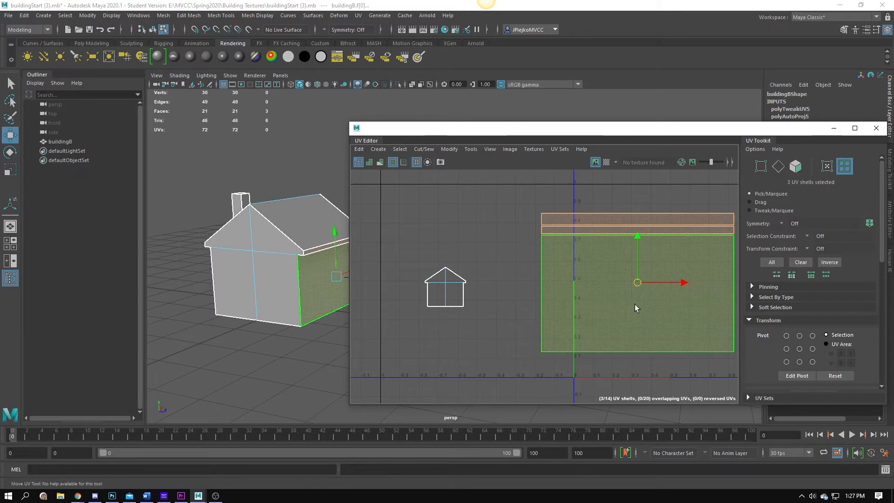
left_click_drag(637, 284, 477, 305)
key("w")
key("r")
scroll(477, 307, "up", 5)
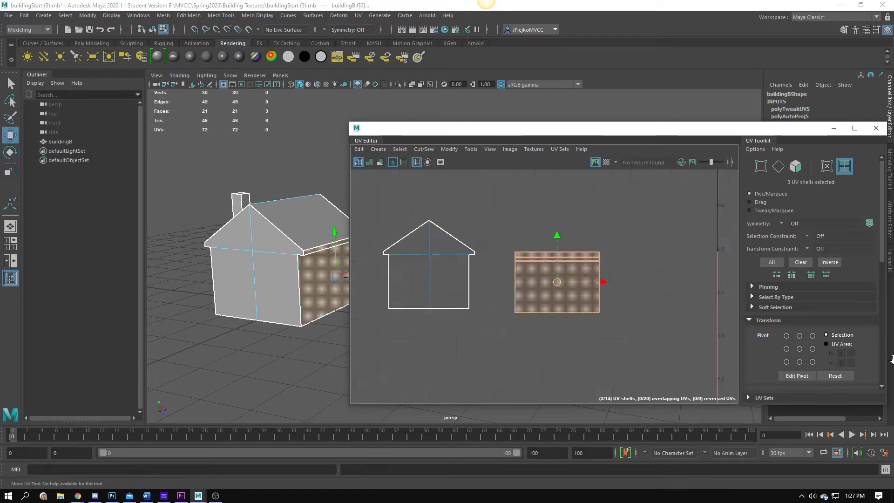
left_click_drag(573, 286, 538, 279)
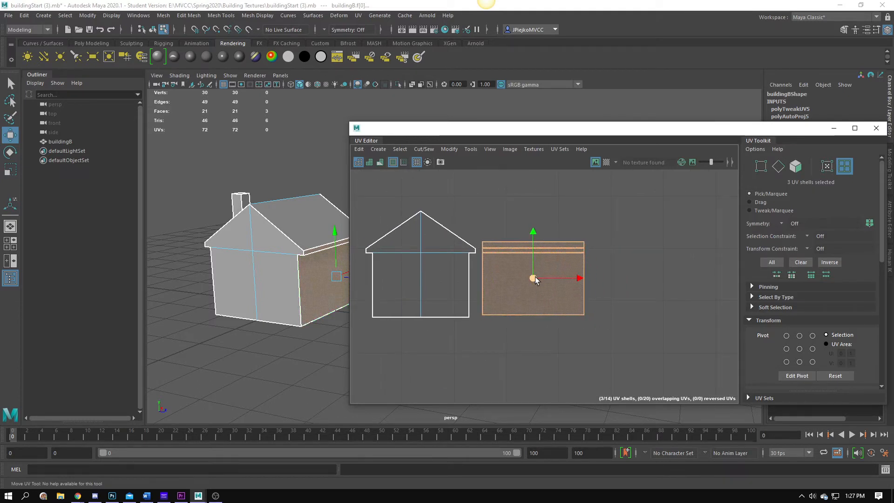
key("r")
left_click_drag(534, 278, 536, 278)
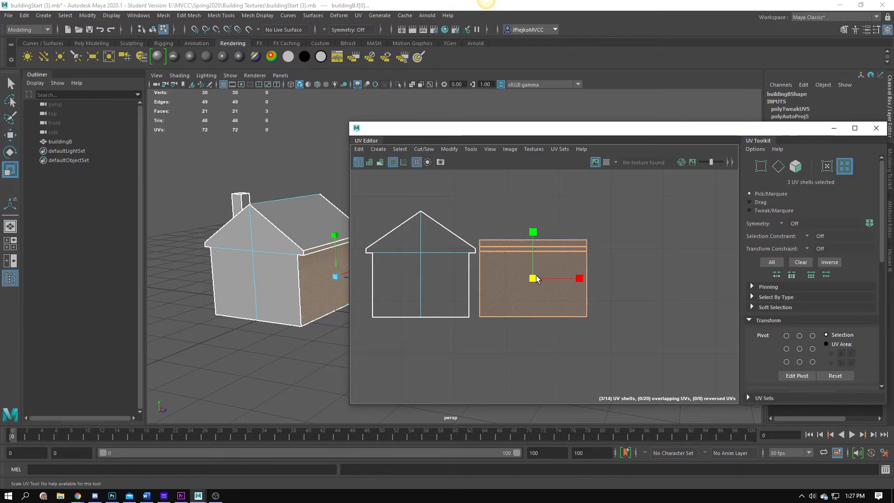
Select the remaining gable-end shell and move it toward the free side of the scaled wall and eave shells
middle_click_drag(684, 337, 526, 330, "alt")
scroll(526, 331, "down", 3)
middle_click_drag(717, 256, 476, 309, "alt")
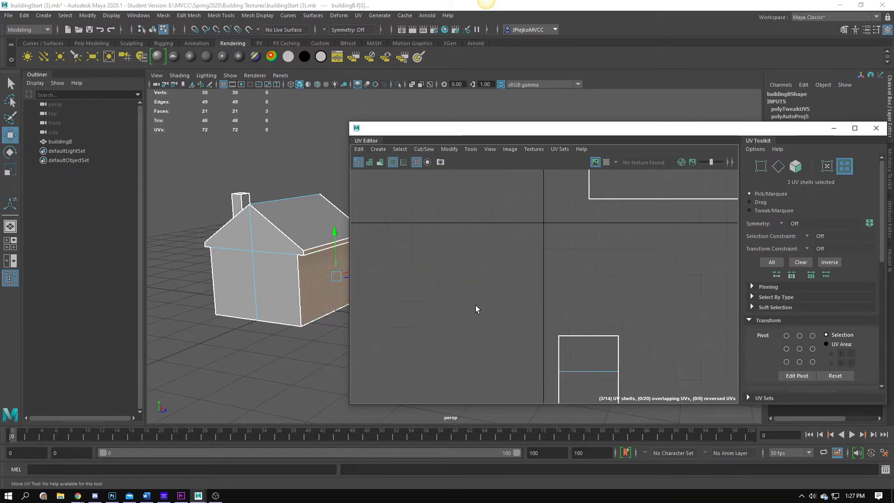
scroll(484, 312, "down", 1)
middle_click_drag(548, 328, 626, 260, "alt")
scroll(361, 333, "down", 2)
left_click(634, 336)
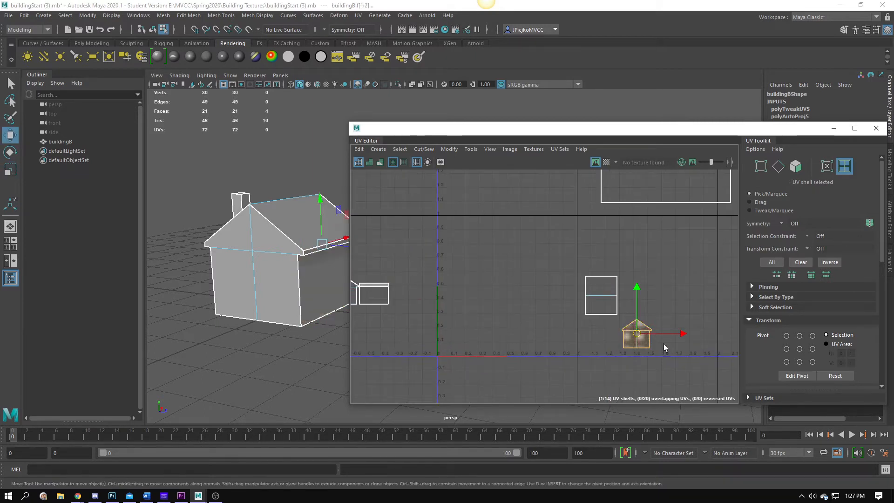
left_click_drag(641, 334, 426, 268)
middle_click_drag(371, 275, 543, 293, "alt")
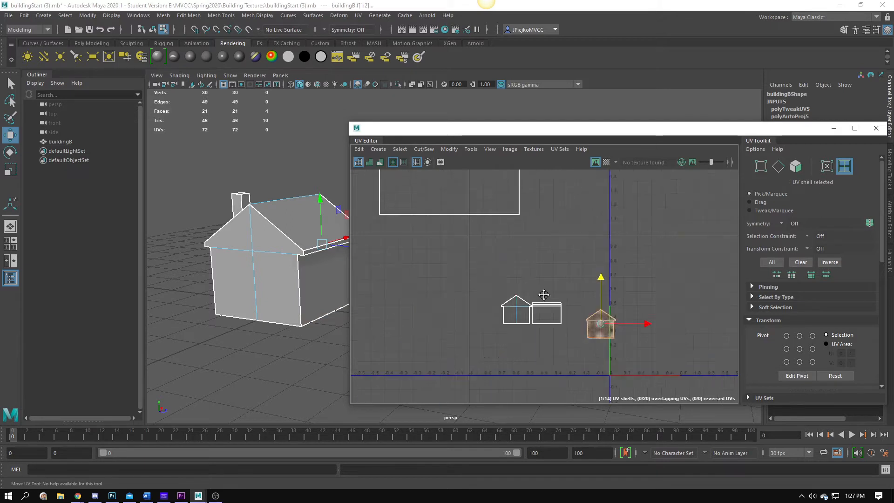
Move the separate gable-wall UV shell directly beside the small side-wall shell so they form one row
scroll(540, 298, "up", 5)
left_click_drag(663, 268, 660, 247)
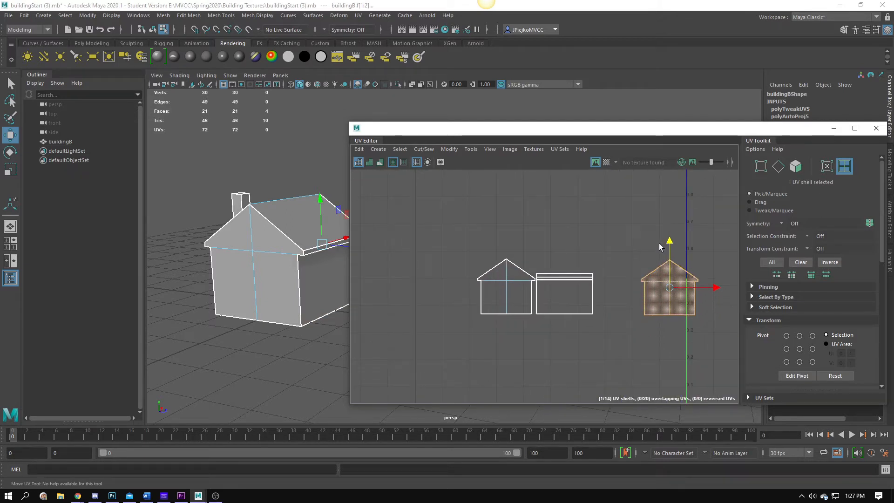
left_click_drag(717, 288, 670, 289)
right_click_drag(624, 301, 875, 313, "alt")
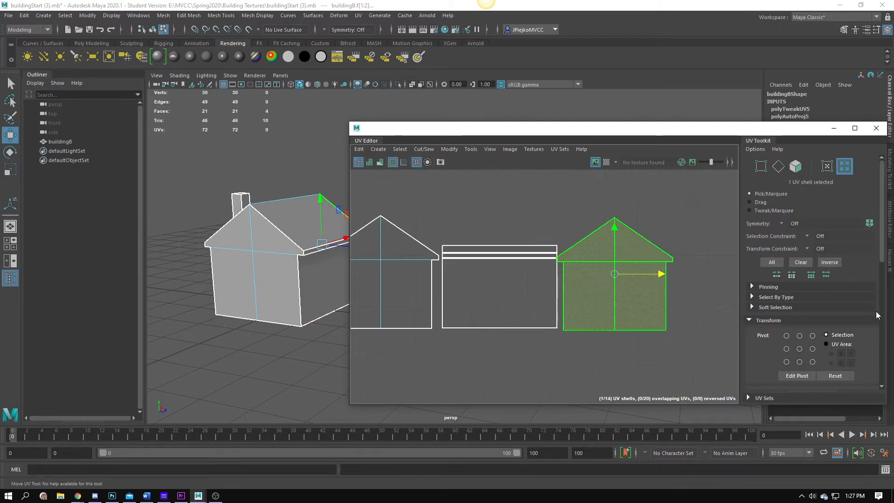
right_click_drag(578, 345, 715, 315, "alt")
left_click_drag(697, 283, 700, 283)
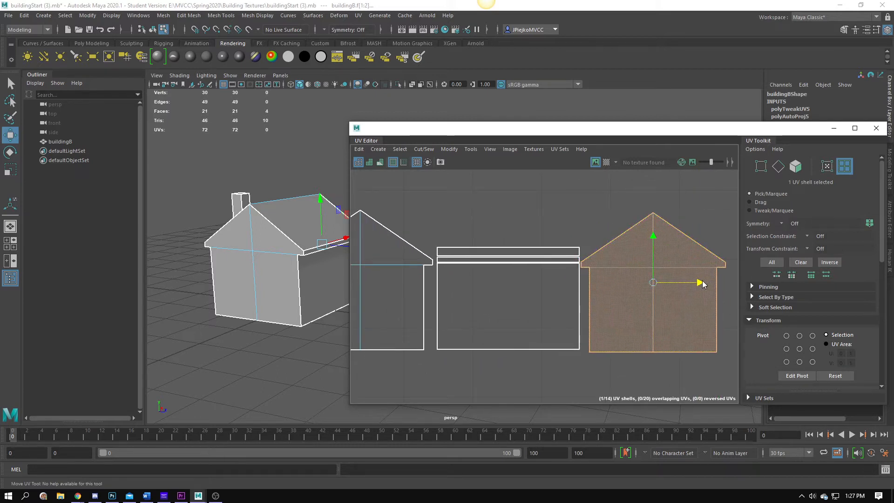
Scale down the three large side-wall and trim UV shells together and move them to the end of the wall row
right_click_drag(670, 308, 281, 328, "alt")
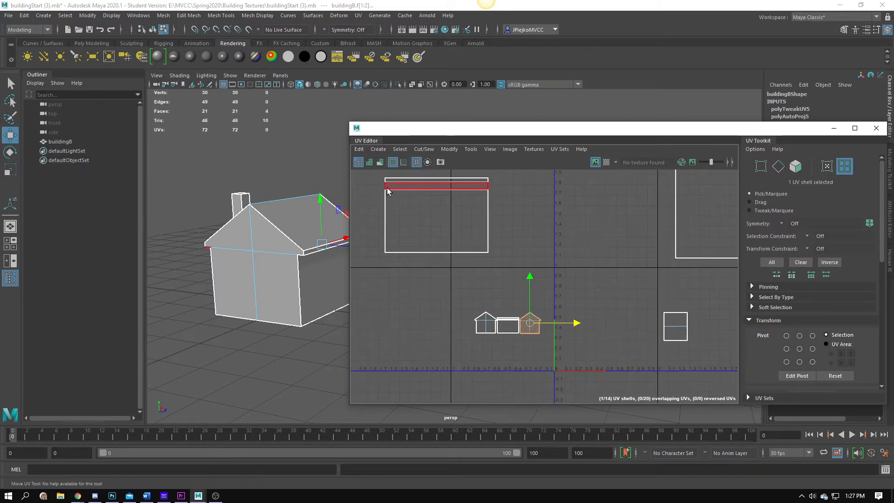
left_click_drag(415, 180, 415, 180)
key("r")
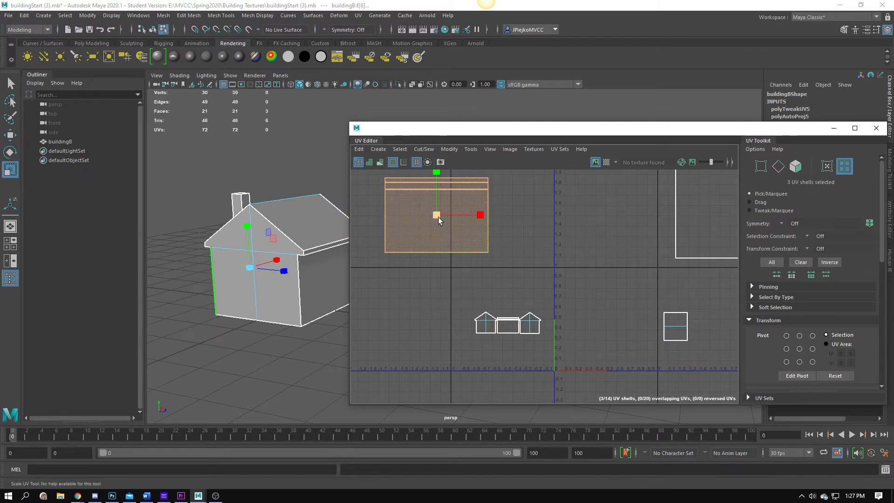
left_click_drag(437, 215, 497, 339)
key("w")
key("ctrl+z")
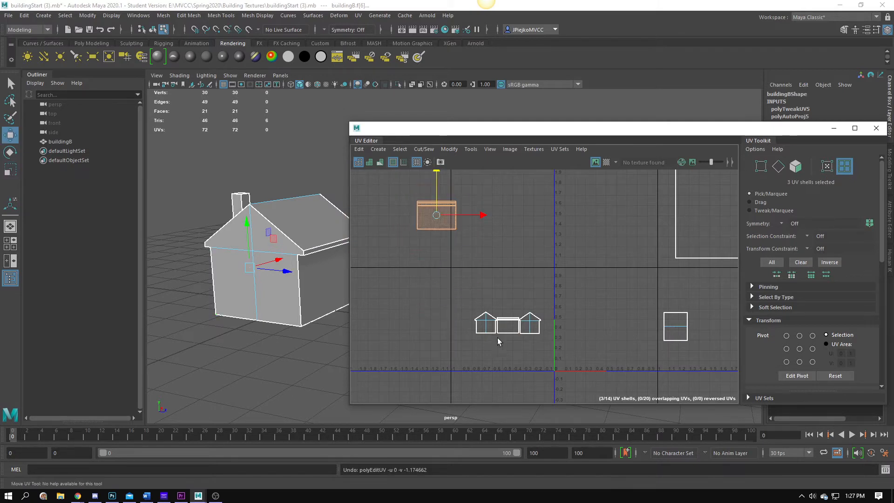
left_click_drag(436, 216, 565, 325)
right_click_drag(517, 348, 848, 371, "alt")
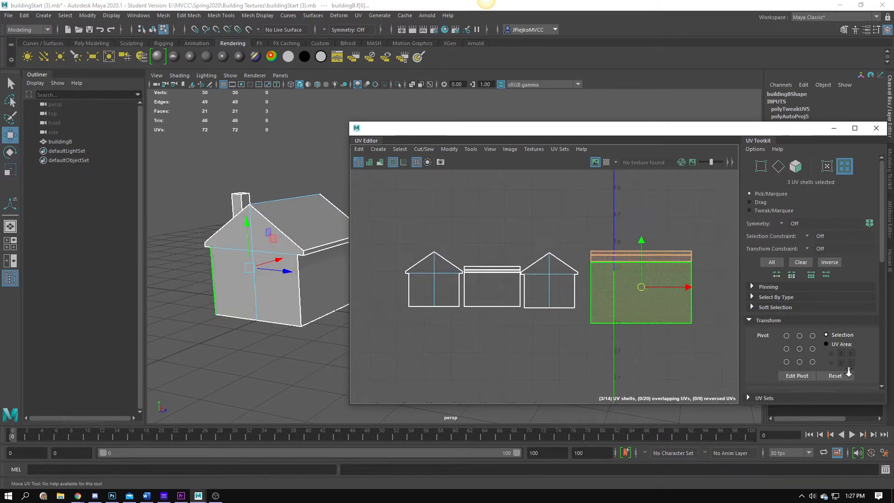
Fine-tune the size and position of the three side-wall shells to match the neighbouring gable shell's wall height and baseline
middle_click_drag(606, 279, 513, 354, "alt")
right_click_drag(513, 354, 560, 399, "alt")
middle_click_drag(560, 399, 601, 332, "alt")
key("r")
left_click_drag(590, 319, 577, 326)
key("w")
left_click_drag(549, 326, 546, 324)
key("r")
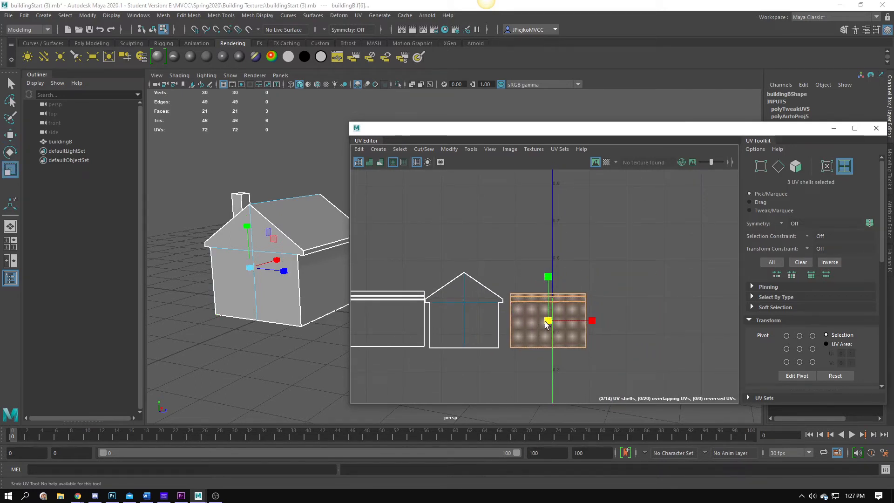
scroll(554, 317, "down", 5)
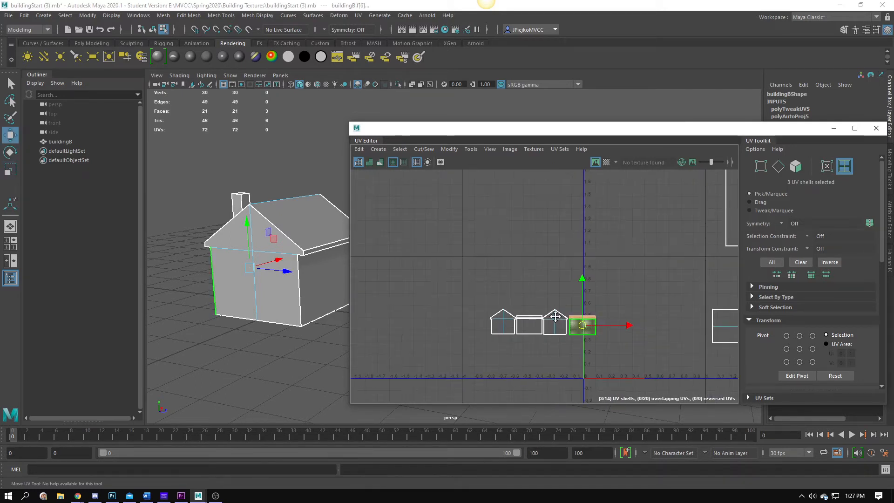
Move all eight wall and trim shells as one row into the bottom of the 0–1 UV tile
key("w")
left_click_drag(435, 270, 558, 336)
left_click_drag(524, 305, 619, 337)
scroll(675, 368, "up", 3)
right_click_drag(821, 323, 827, 321, "alt")
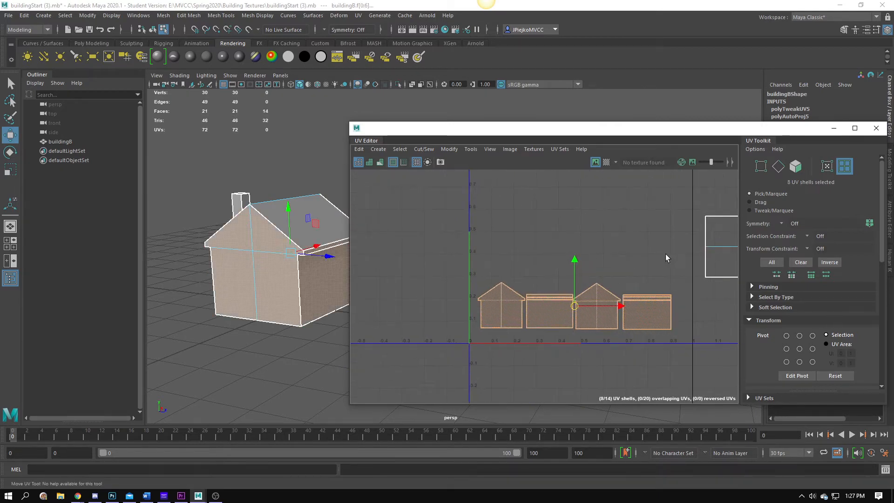
right_click_drag(490, 328, 580, 266, "alt")
middle_click_drag(587, 288, 427, 316, "alt")
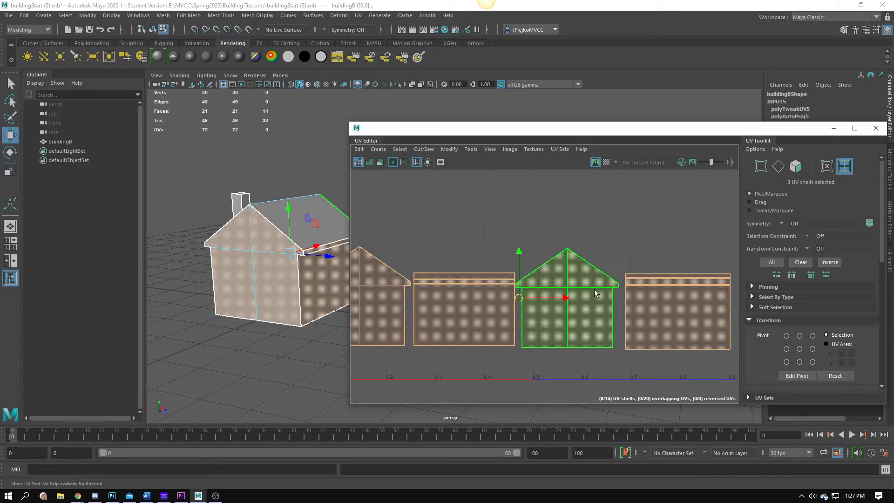
Move the small roof shell into the 0–1 tile, just above the row of wall shells
right_click_drag(580, 341, 545, 321, "alt")
left_click(501, 211)
right_click_drag(622, 346, 540, 321, "alt")
middle_click_drag(649, 193, 628, 298, "alt")
right_click_drag(603, 252, 553, 269, "alt")
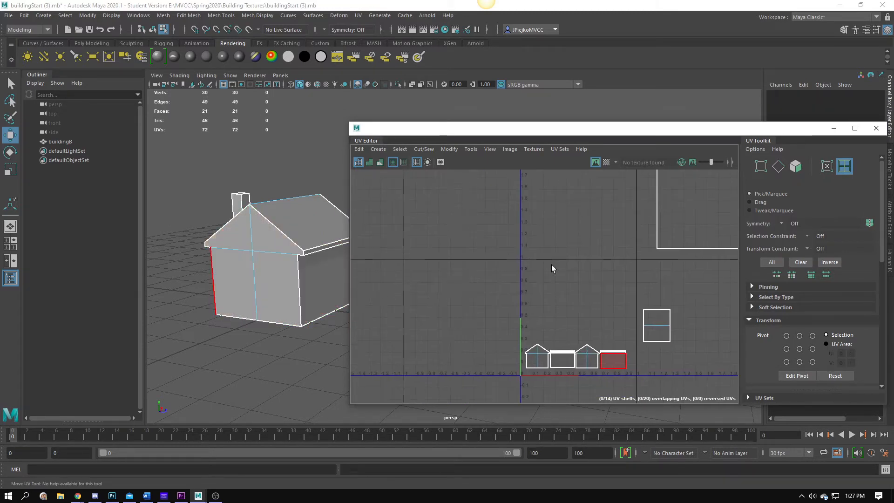
left_click(660, 328)
left_click_drag(659, 328, 562, 332)
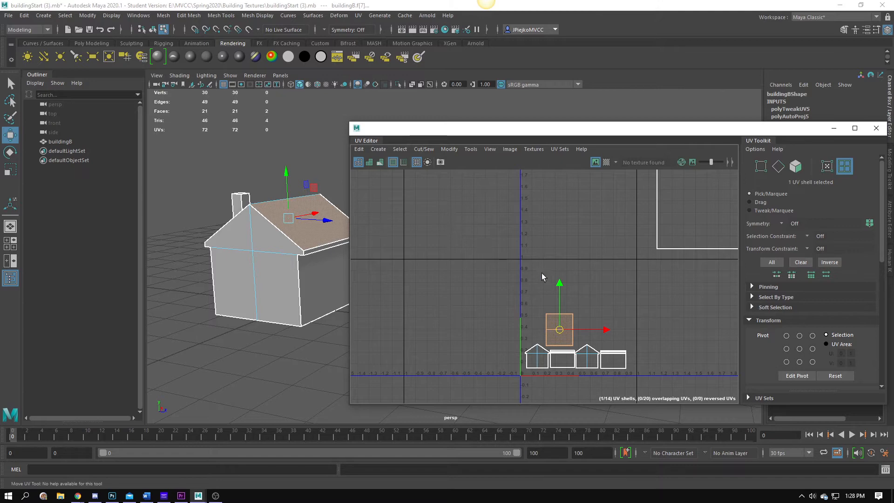
Shift the roof shell up to the upper edge of the 0–1 tile to free space above the walls
middle_click_drag(541, 272, 507, 272, "alt")
middle_click_drag(572, 265, 578, 242, "alt")
scroll(578, 242, "up", 1)
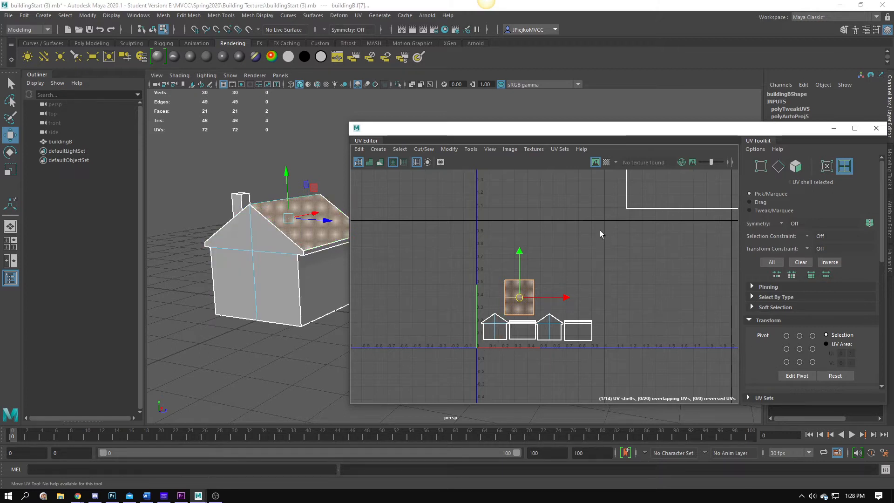
scroll(453, 270, "up", 2)
middle_click_drag(454, 270, 416, 245, "alt")
left_click_drag(492, 273, 523, 200)
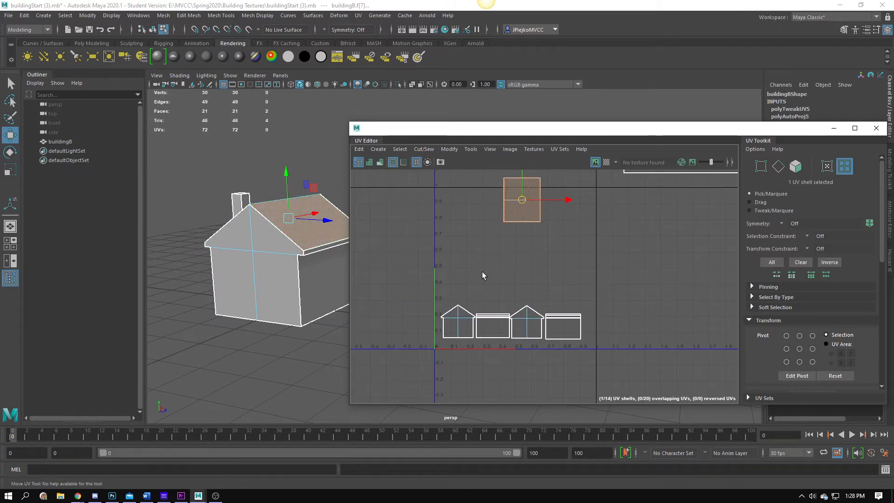
Move the second gable shell and its side-wall shells up, placing them above the first gable and side-wall pair
scroll(619, 205, "up", 2)
scroll(619, 206, "down", 1)
scroll(546, 264, "up", 1)
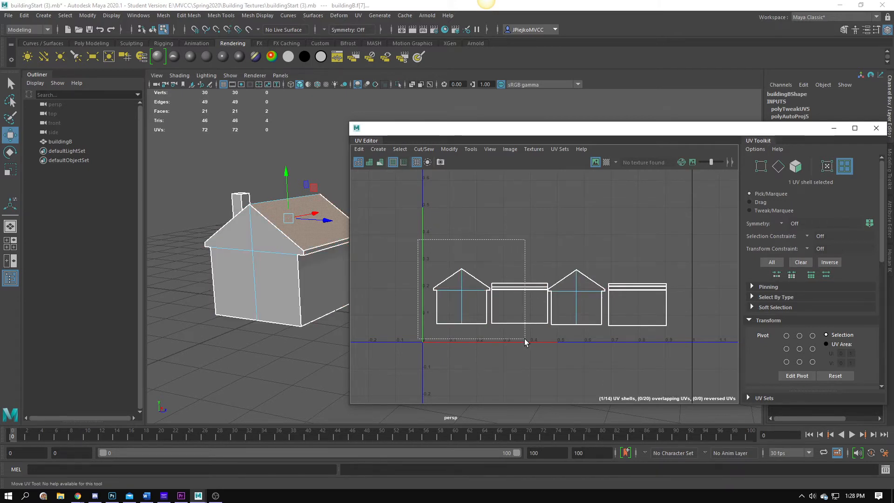
left_click_drag(524, 342, 526, 340)
left_click_drag(296, 301, 176, 232, "alt")
middle_click_drag(565, 350, 557, 367, "alt")
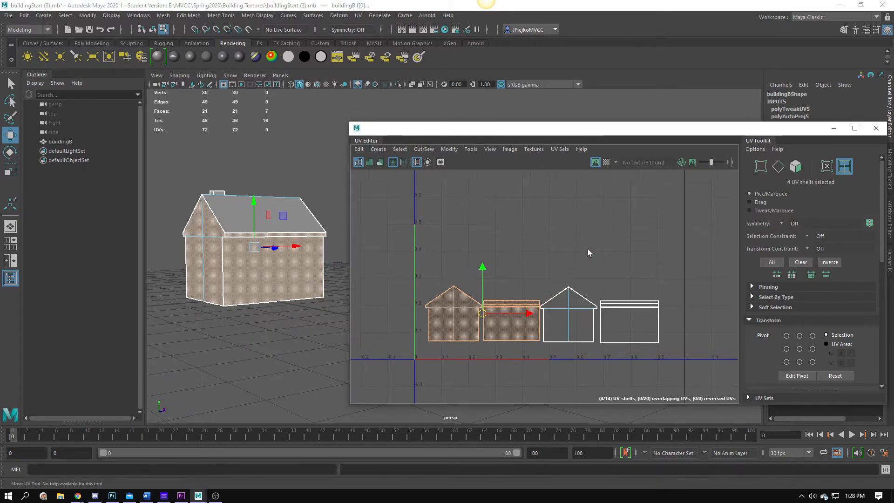
left_click_drag(587, 252, 670, 349)
left_click_drag(598, 316, 500, 168)
scroll(500, 170, "down", 3)
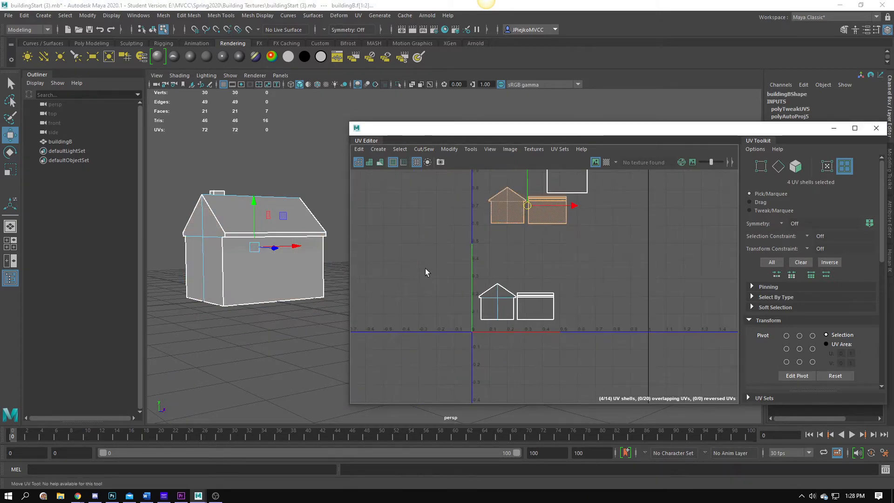
Enlarge the four shells of the first gable and side-wall pair and place them along the bottom of the 0–1 tile
left_click_drag(426, 268, 600, 345)
middle_click_drag(599, 344, 600, 361, "alt")
key("r")
left_click_drag(516, 317, 553, 311)
key("w")
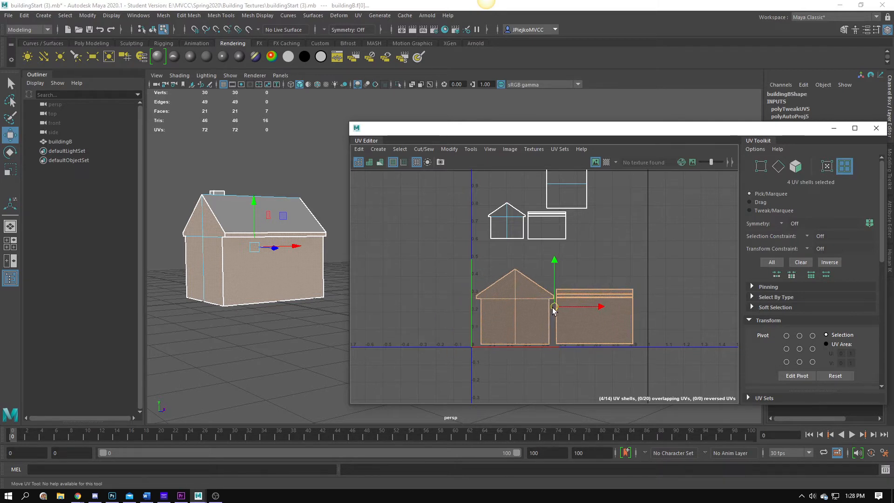
Refine the scale and position of the first gable and side-wall pair until it spans the full tile width
middle_click_drag(542, 310, 538, 337, "alt")
scroll(588, 351, "up", 2)
middle_click_drag(627, 366, 588, 327, "alt")
key("r")
left_click_drag(503, 302, 568, 294)
key("w")
scroll(509, 300, "up", 2)
key("r")
key("w")
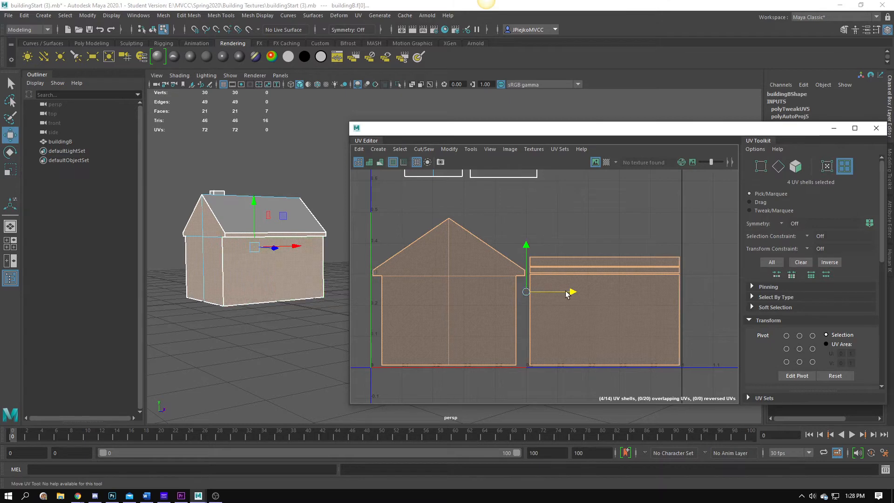
Move the roof shell further up, out of the 0–1 tile, to clear room for the second wall pair
middle_click_drag(495, 337, 475, 334, "alt")
left_click(546, 374)
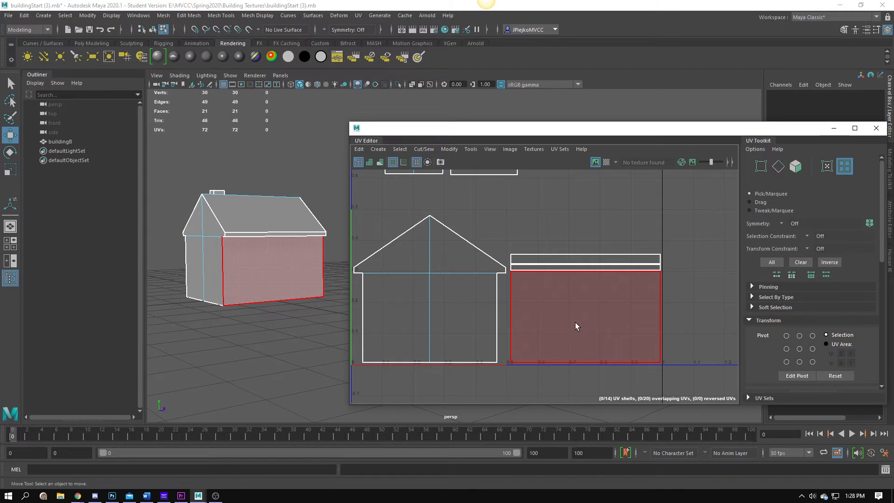
right_click_drag(504, 366, 426, 301, "alt")
middle_click_drag(425, 301, 439, 334, "alt")
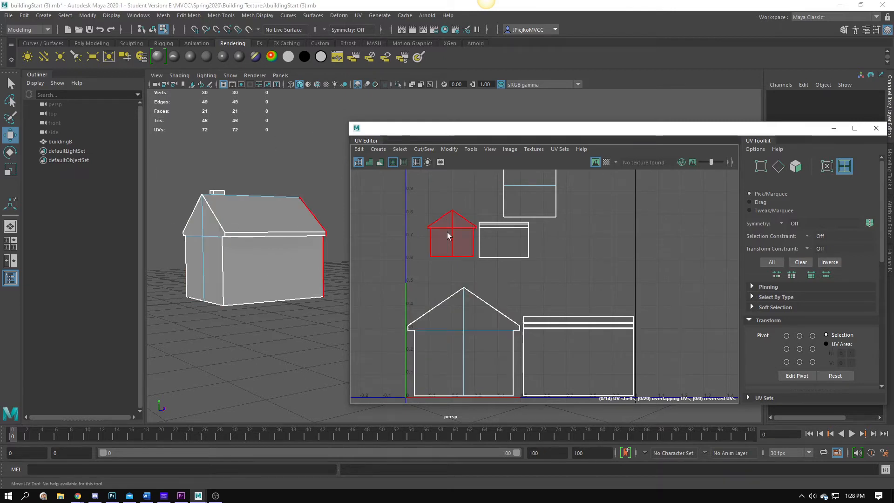
right_click_drag(639, 361, 511, 300, "alt")
middle_click_drag(511, 301, 549, 354, "alt")
right_click_drag(550, 354, 569, 356, "alt")
middle_click_drag(569, 356, 565, 305, "alt")
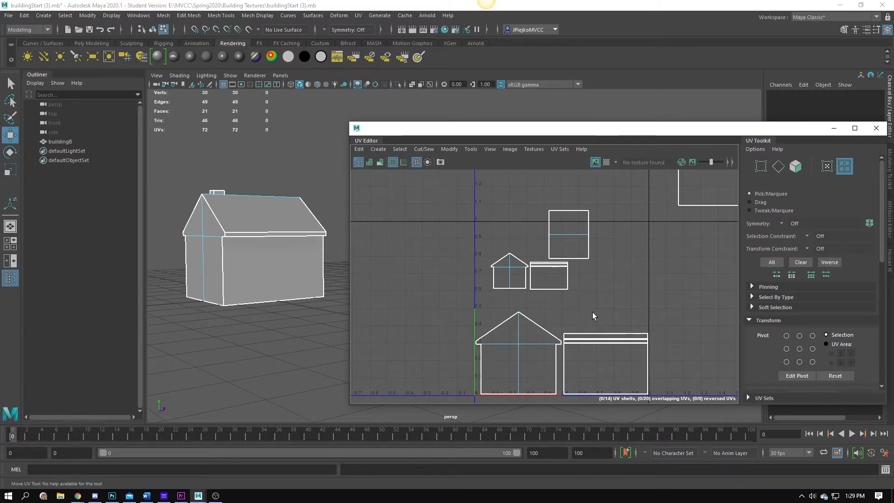
middle_click_drag(544, 285, 530, 302, "alt")
left_click(550, 257)
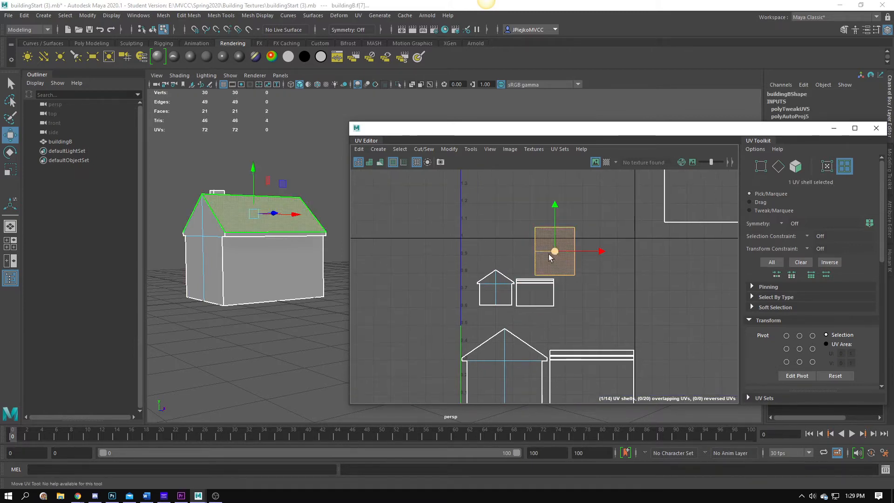
left_click_drag(548, 254, 586, 209)
Enlarge the second gable and side-wall pair and place it over the first pair for size comparison
middle_click_drag(598, 285, 513, 315, "alt")
right_click_drag(513, 315, 467, 284, "alt")
middle_click_drag(467, 284, 573, 216, "alt")
right_click_drag(573, 216, 723, 244, "alt")
left_click_drag(502, 224, 618, 286)
middle_click_drag(561, 294, 545, 241, "alt")
key("r")
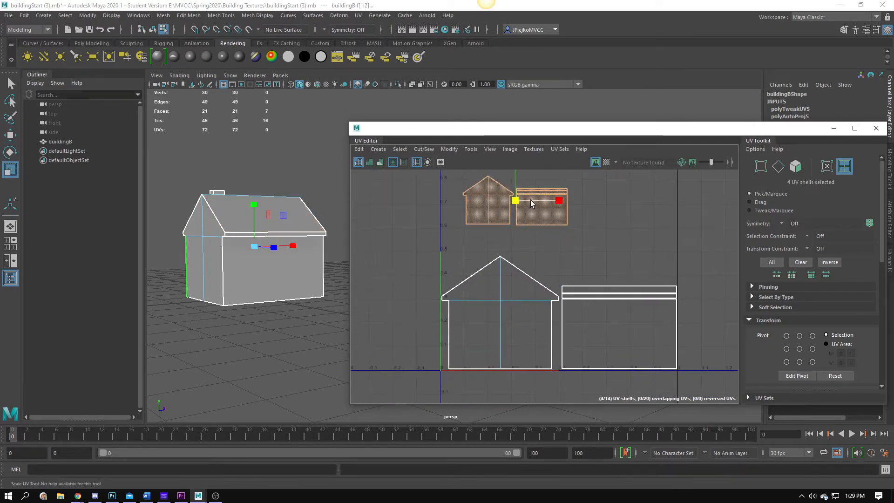
left_click_drag(515, 201, 553, 317)
key("w")
Fine-tune the scale and position of the overlaid pair so its gable matches the gable beneath
middle_click_drag(511, 339, 510, 303, "alt")
right_click_drag(510, 303, 523, 310, "alt")
key("r")
mouse_move(552, 278)
left_mouse_down()
mouse_move(573, 278)
mouse_move(564, 275)
left_mouse_up()
key("w")
right_click_drag(509, 295, 604, 306, "alt")
middle_click_drag(605, 306, 594, 315, "alt")
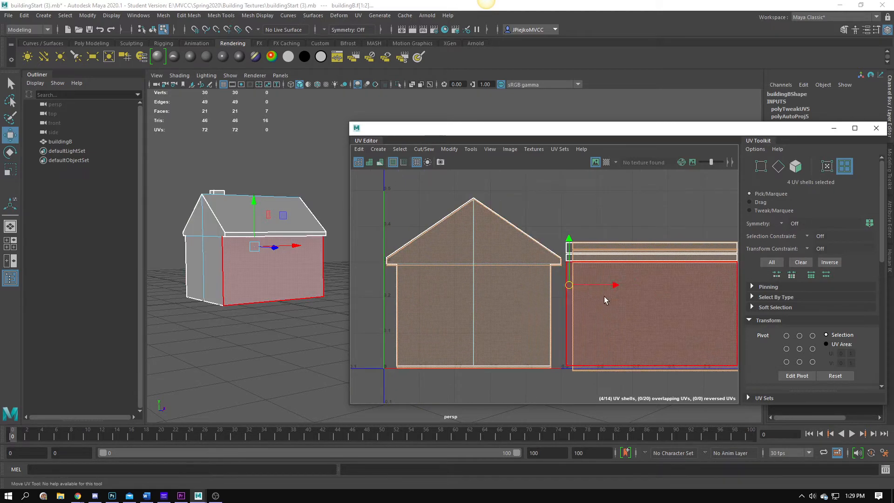
Move the resized second gable and side-wall pair straight up into the upper half of the 0–1 tile
scroll(604, 296, "down", 3)
left_click_drag(592, 250, 568, 167)
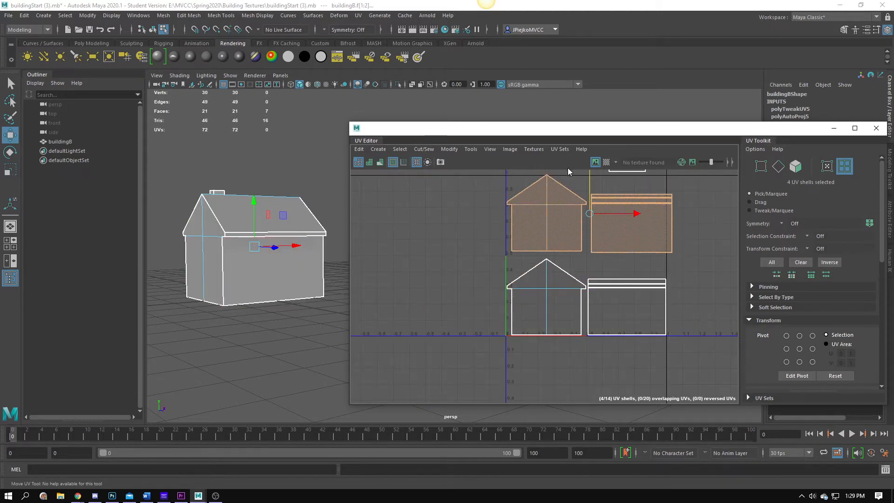
middle_click_drag(568, 173, 518, 237, "alt")
right_click_drag(518, 237, 723, 300, "alt")
right_click_drag(657, 288, 586, 283, "alt")
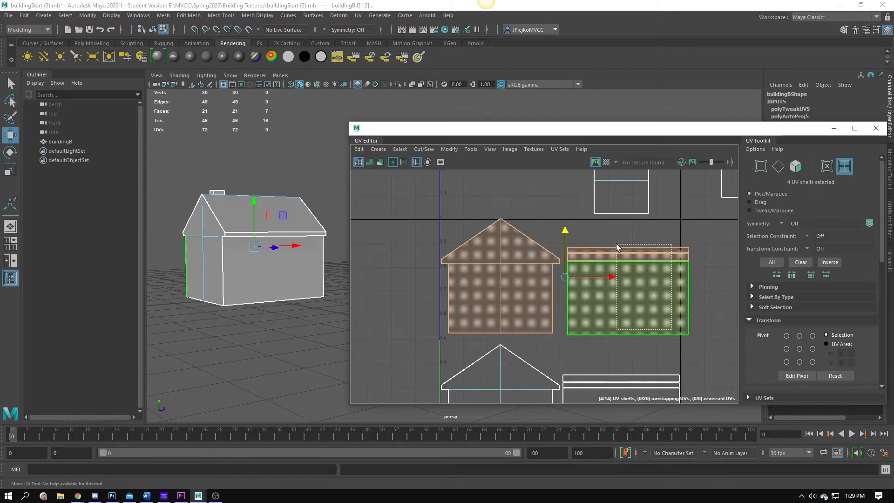
Overlay the upper pair's three side-wall shells on the lower side wall and scale them down to match its width
left_click_drag(617, 247, 615, 247)
middle_click_drag(566, 312, 538, 234, "alt")
left_click_drag(600, 177, 600, 304)
middle_click_drag(600, 305, 594, 272, "alt")
right_click_drag(594, 273, 604, 318, "alt")
key("r")
left_click_drag(603, 318, 594, 315)
key("w")
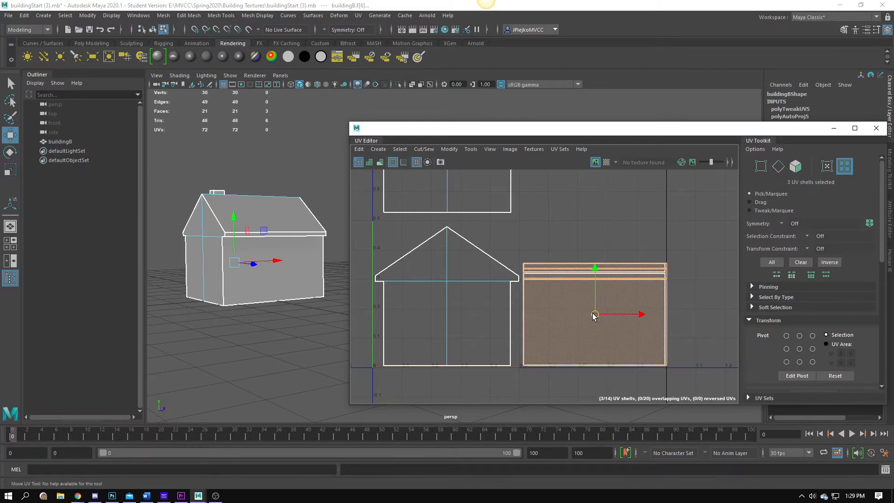
key("r")
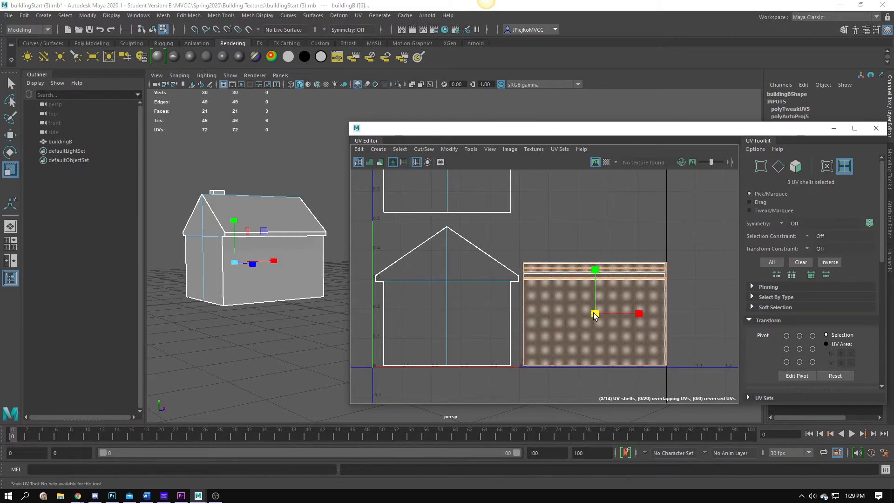
key("w")
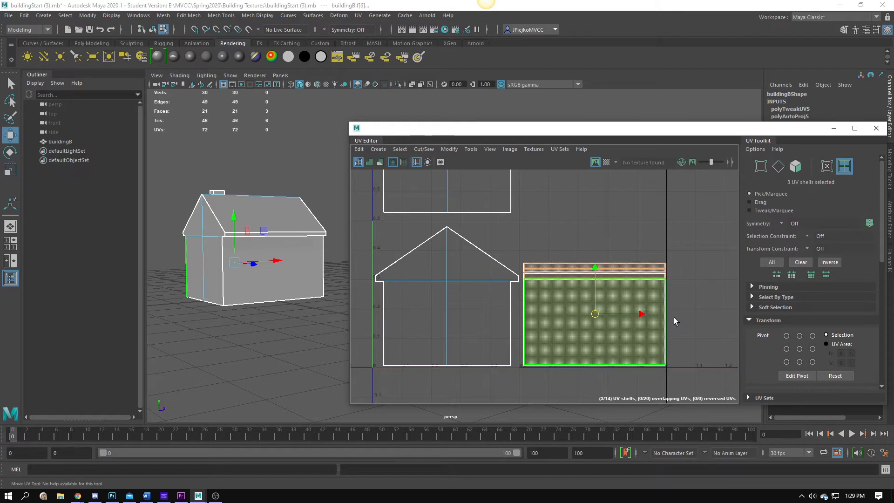
Move the three resized side-wall shells back up beside the upper gable and clear the selection
scroll(671, 311, "down", 3)
left_click_drag(620, 266, 619, 169)
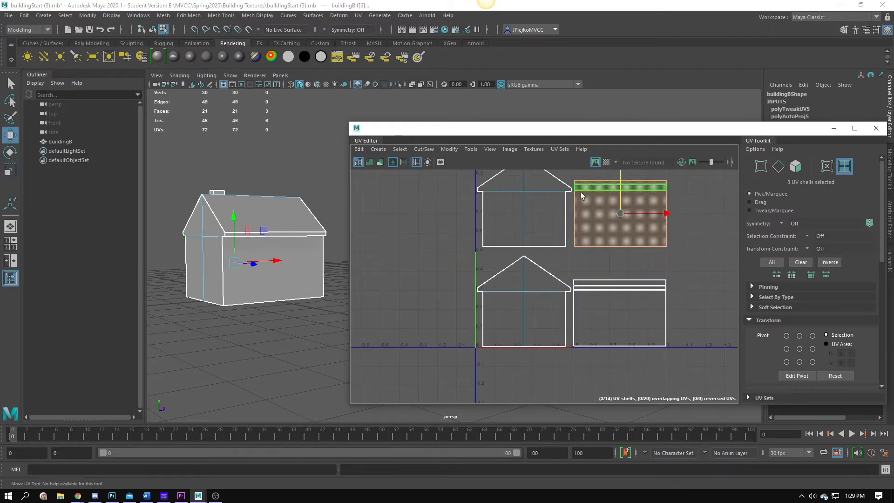
middle_click_drag(580, 191, 566, 232, "alt")
left_click(635, 303)
Examine how the two rows of wall shells fit within the borders of the 0–1 UV tile
right_click_drag(614, 207, 712, 384, "alt")
right_click_drag(448, 309, 344, 327, "alt")
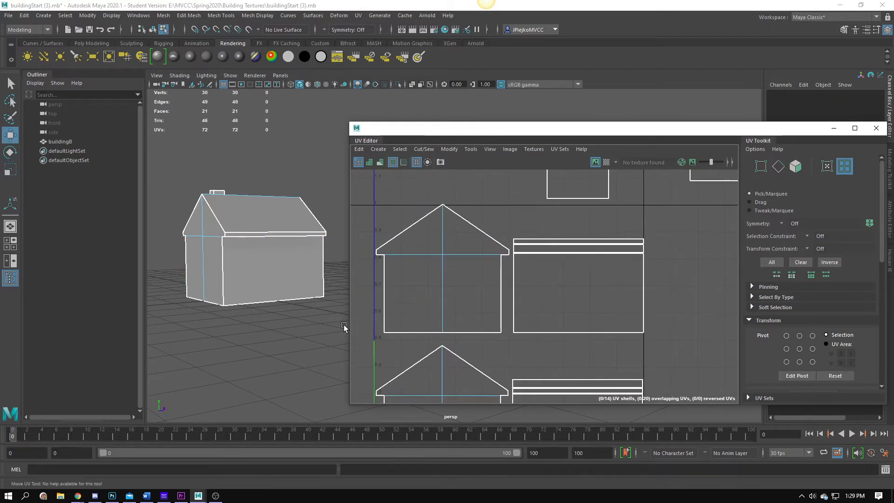
right_click_drag(432, 349, 405, 315, "alt")
middle_click_drag(406, 316, 449, 278, "alt")
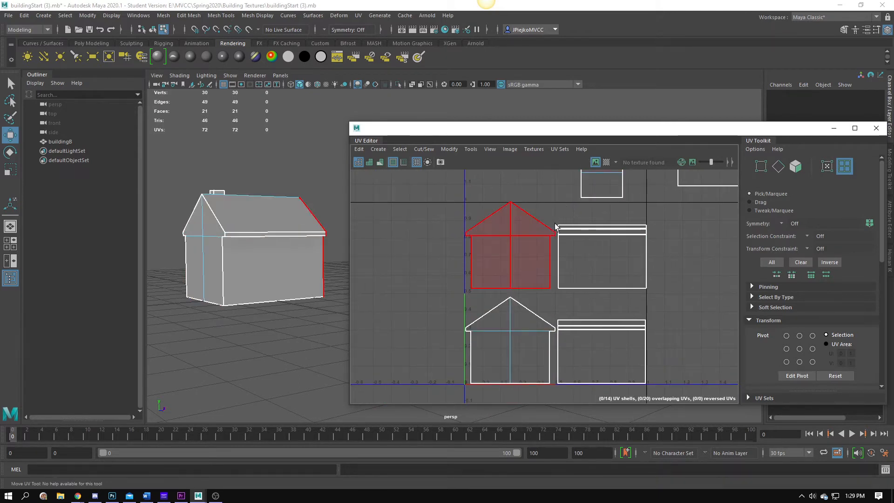
middle_click_drag(687, 250, 687, 280, "alt")
right_click_drag(688, 281, 608, 273, "alt")
middle_click_drag(608, 273, 599, 246, "alt")
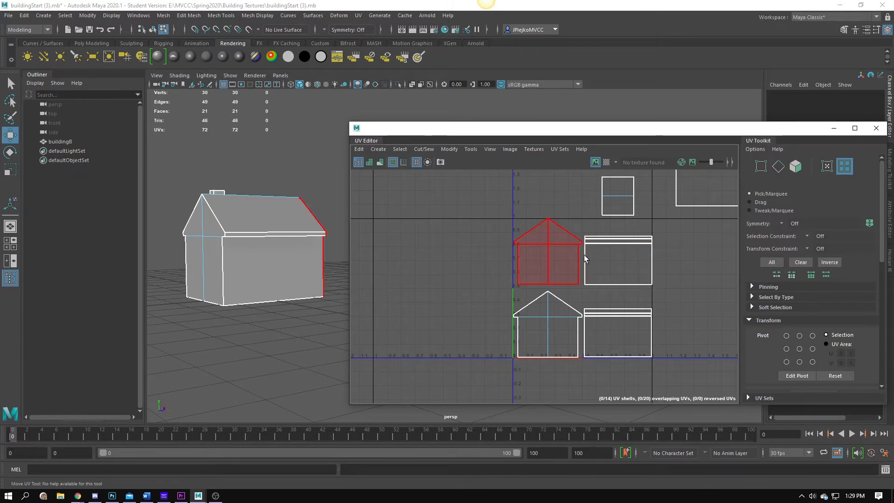
Compare the spacing of the lower and upper wall shells with each other and with the tile's edges
right_click_drag(612, 258, 584, 252, "alt")
middle_click_drag(584, 252, 561, 246, "alt")
right_click_drag(560, 246, 608, 275, "alt")
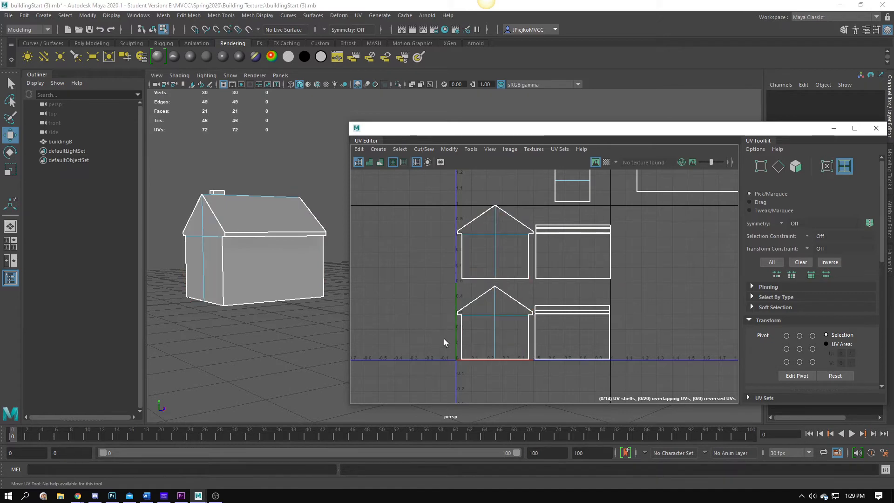
middle_click_drag(443, 343, 445, 326, "alt")
right_click_drag(445, 325, 823, 329, "alt")
middle_click_drag(561, 274, 271, 378, "alt")
right_click_drag(441, 335, 384, 330, "alt")
middle_click_drag(384, 330, 525, 293, "alt")
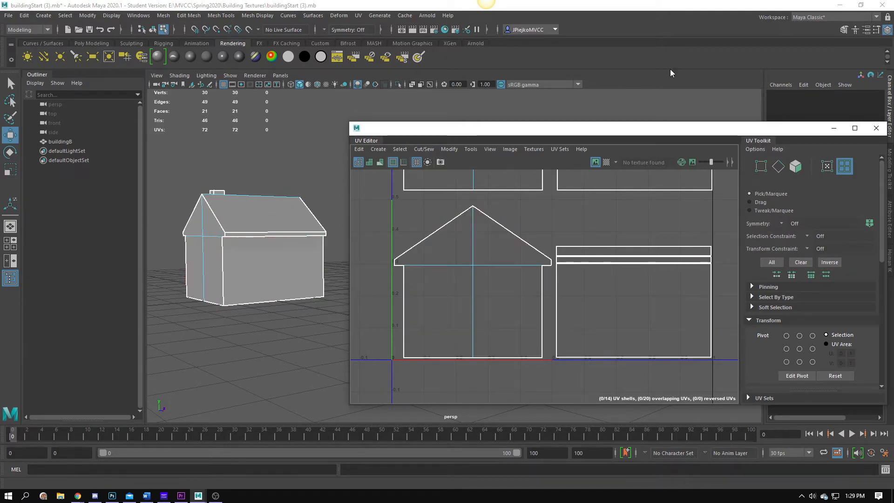
scroll(582, 275, "down", 3)
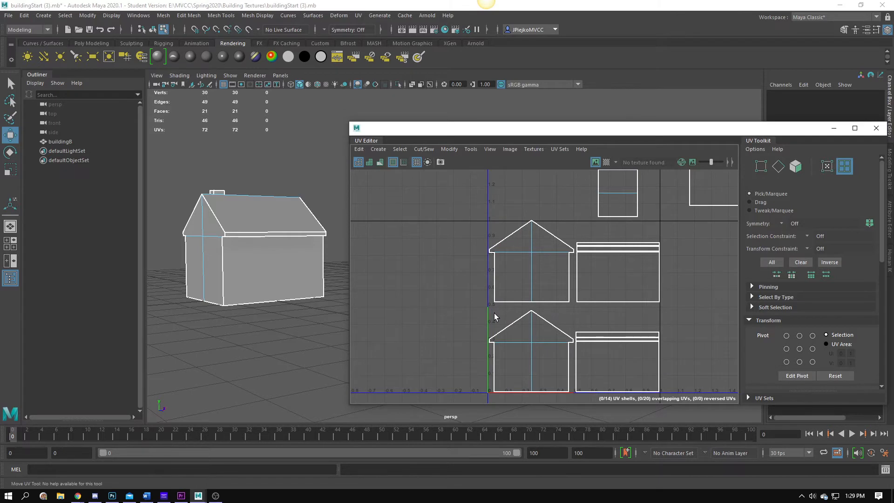
middle_click_drag(515, 333, 499, 270, "alt")
right_click_drag(499, 270, 659, 265, "alt")
middle_click_drag(626, 265, 549, 204, "alt")
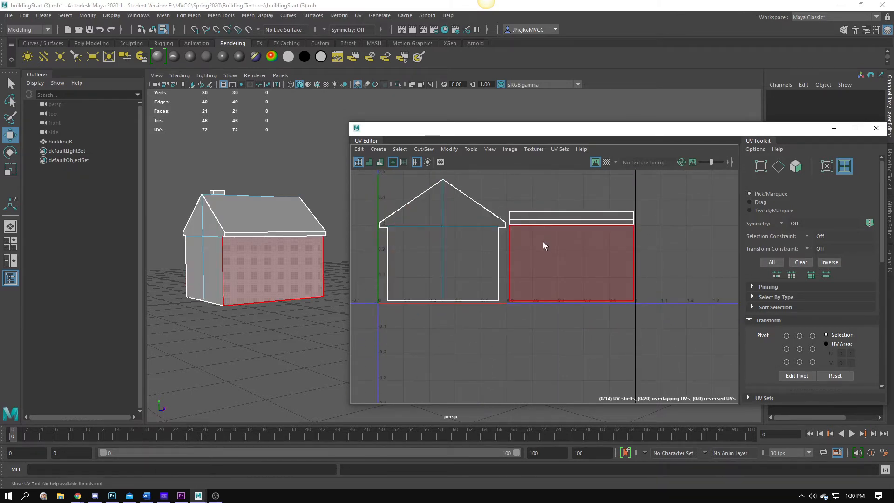
right_click_drag(594, 216, 484, 234, "alt")
middle_click_drag(484, 234, 516, 312, "alt")
Reposition and slightly widen the UV Editor window, leaving the building in view beside it
left_click_drag(671, 131, 583, 115)
right_click_drag(503, 291, 331, 267, "alt")
middle_click_drag(377, 244, 342, 266, "alt")
right_click_drag(342, 265, 402, 284, "alt")
mouse_move(402, 285)
middle_mouse_down("alt")
mouse_move(389, 264)
mouse_move(391, 273)
middle_mouse_up("alt")
right_click_drag(391, 274, 407, 247, "alt")
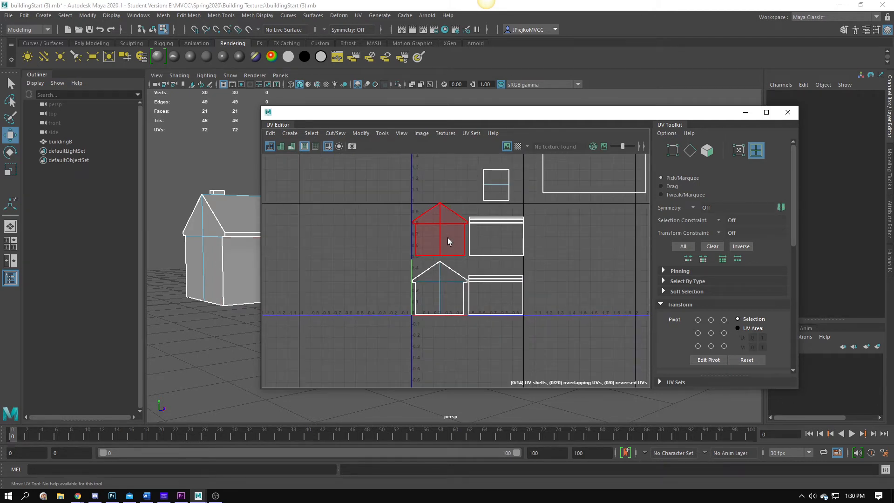
left_click(403, 163)
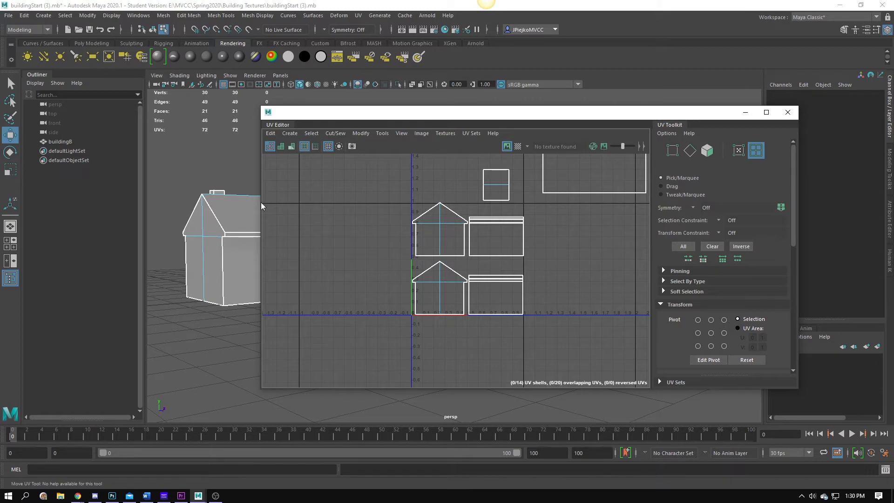
mouse_move(260, 202)
left_mouse_down()
mouse_move(349, 203)
mouse_move(251, 204)
left_mouse_up()
right_click_drag(397, 253, 439, 246, "alt")
middle_click_drag(439, 247, 350, 286, "alt")
right_click_drag(349, 286, 430, 309, "alt")
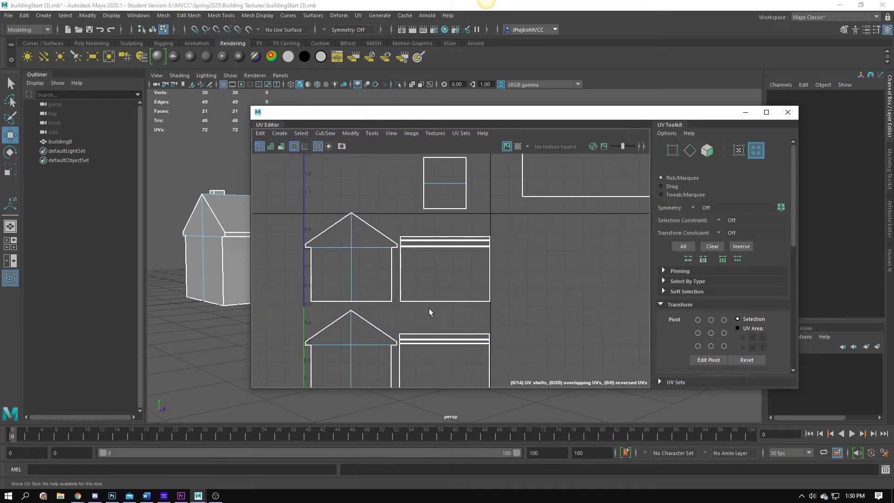
middle_click_drag(429, 309, 429, 290, "alt")
right_click_drag(428, 289, 389, 280, "alt")
left_click_drag(405, 106, 551, 118)
right_click_drag(489, 216, 523, 230, "alt")
middle_click_drag(522, 230, 551, 252, "alt")
Check the roof and chimney shells outside the 0–1 tile against the room left around the wall shells
left_click(512, 290)
scroll(400, 217, "up", 1)
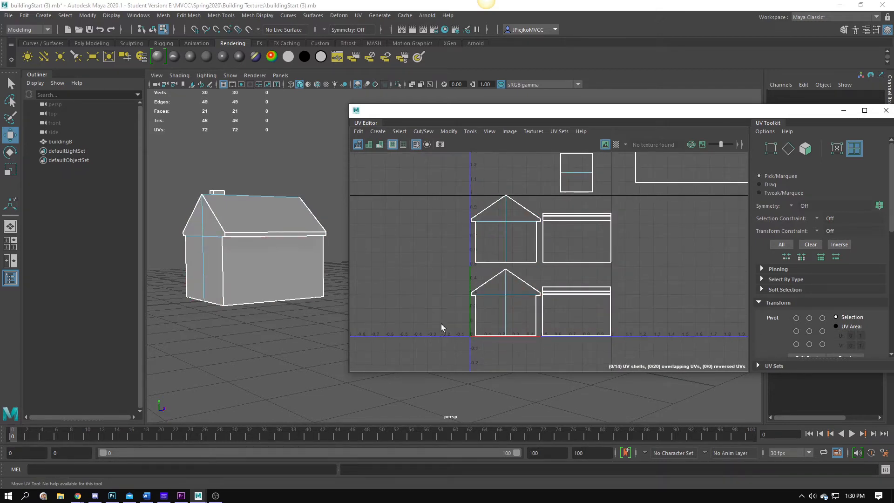
middle_click_drag(544, 299, 530, 347, "alt")
scroll(530, 346, "down", 4)
middle_click_drag(512, 299, 501, 236, "alt")
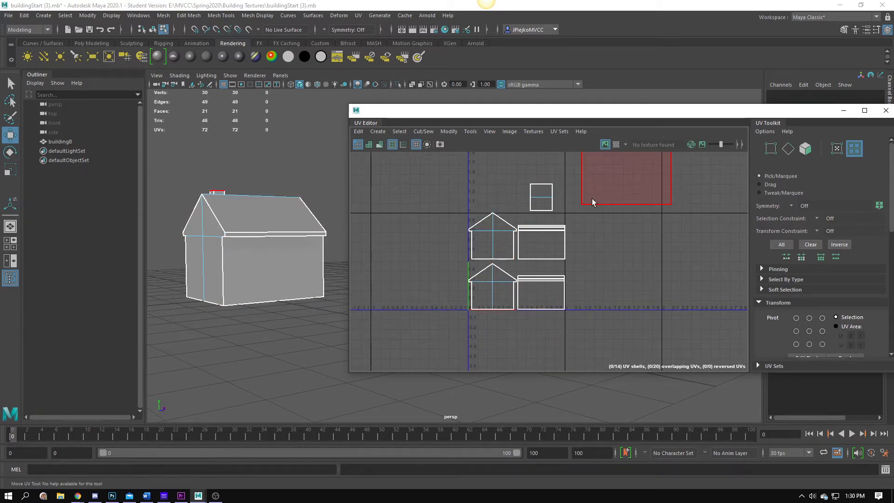
middle_click_drag(591, 182, 622, 210, "alt")
scroll(613, 218, "up", 1)
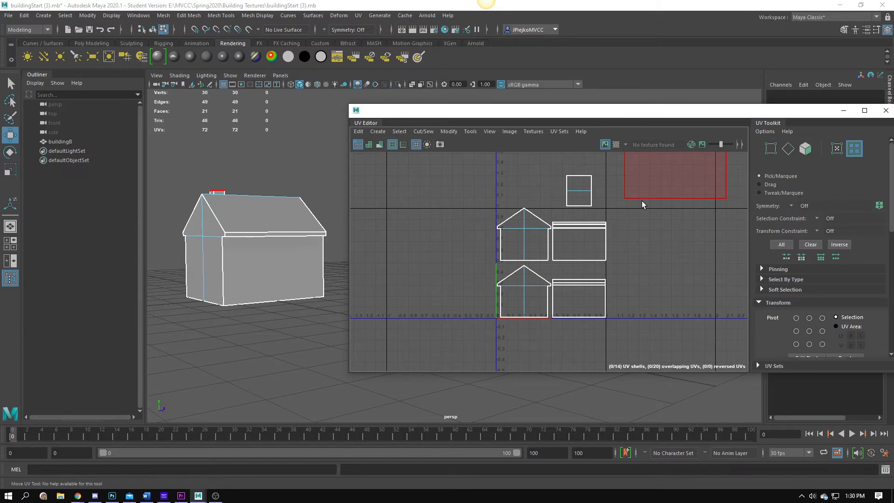
right_click_drag(515, 290, 585, 306, "alt")
middle_click_drag(585, 306, 521, 307, "alt")
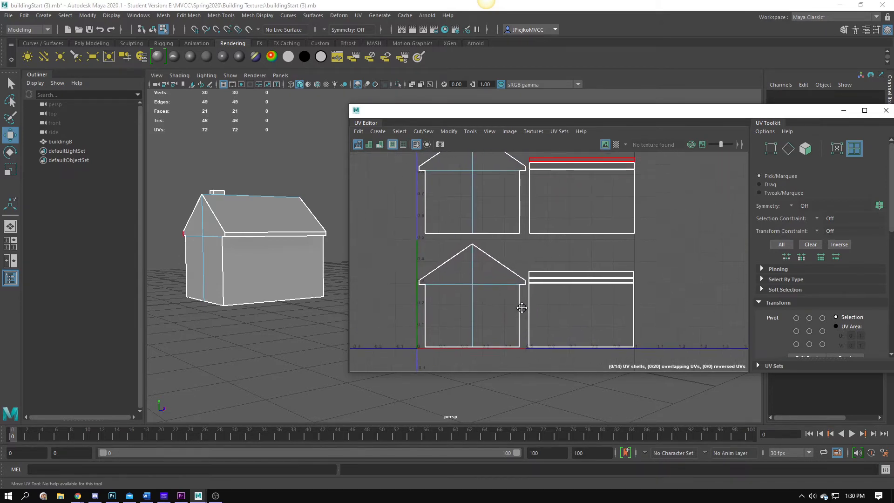
Select the lower row's gable shell together with its three side-wall shells
scroll(605, 284, "down", 1)
left_click(587, 303)
scroll(585, 309, "up", 3)
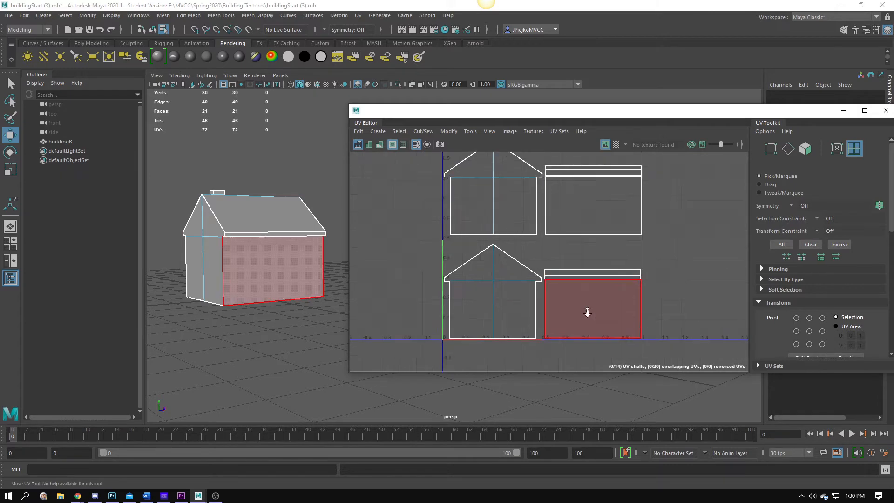
scroll(567, 313, "down", 2)
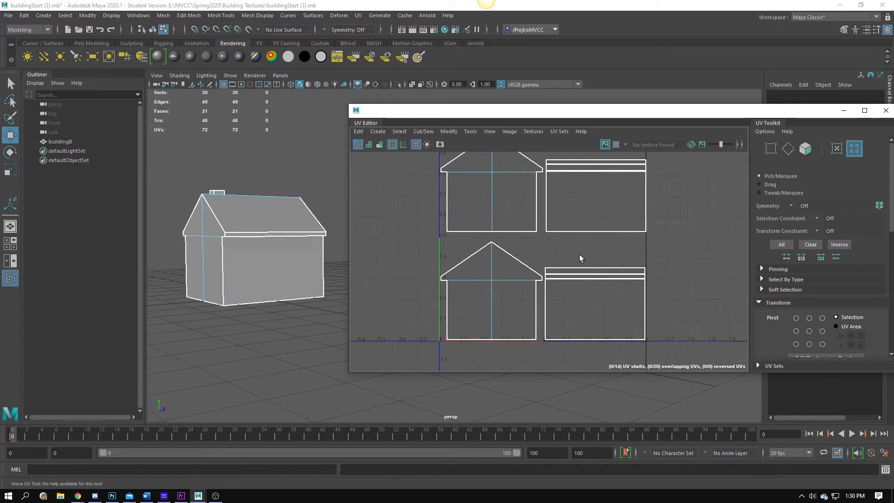
scroll(573, 280, "down", 1)
left_click_drag(459, 248, 700, 365)
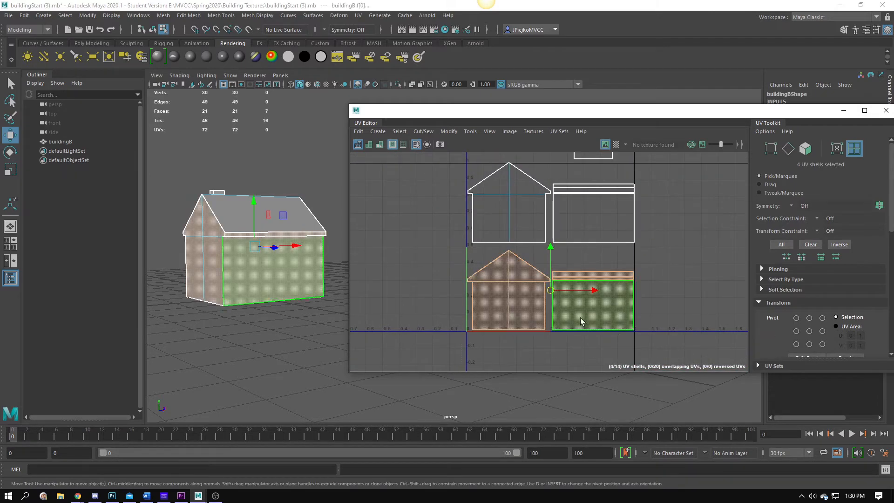
Try scaling the lower gable and side-wall shells down to about three quarters of their size
key("r")
left_click_drag(549, 293, 525, 305)
key("w")
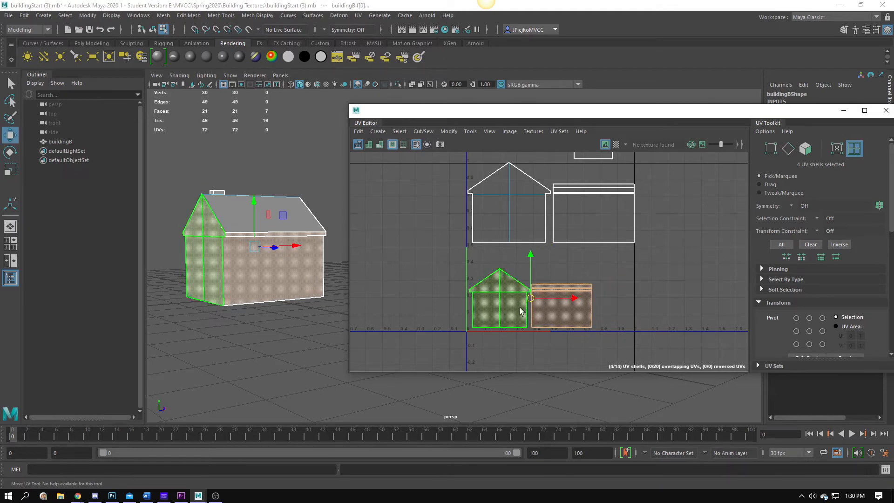
scroll(542, 300, "up", 2)
middle_click_drag(544, 298, 554, 334, "alt")
scroll(544, 312, "down", 1)
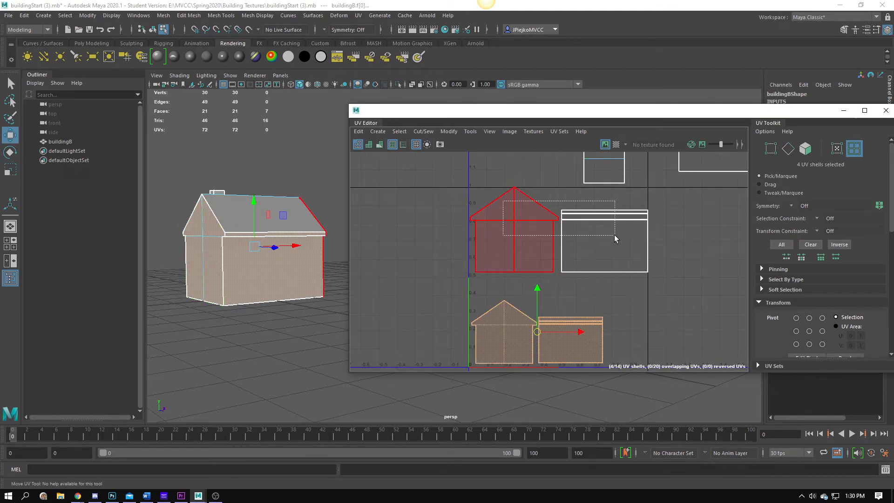
Undo the lower row's scaling and try moving the row up over the upper row
left_click_drag(615, 236, 614, 237)
key("ctrl+z")
key("ctrl+z")
key("ctrl+z")
left_click_drag(557, 286, 544, 196)
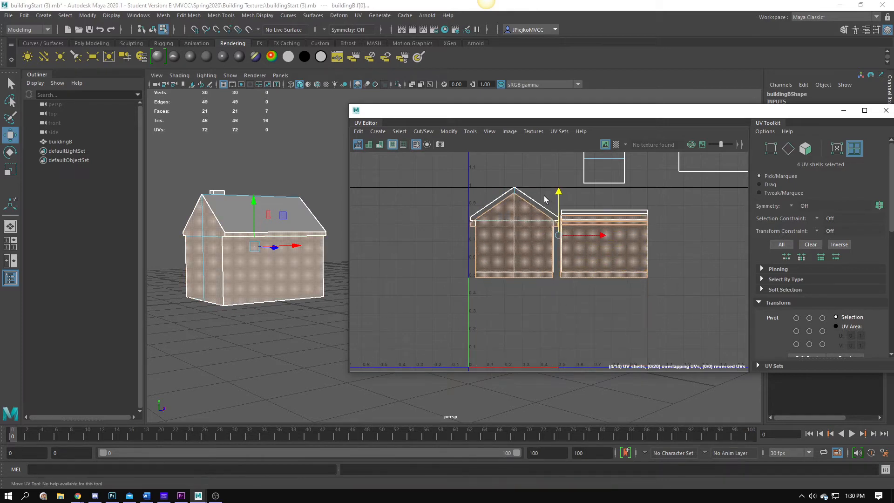
key("ctrl+z")
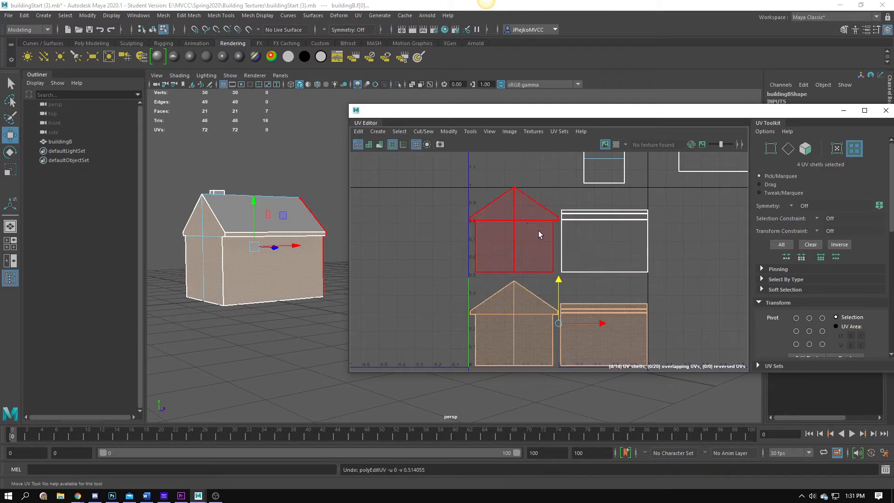
Scale the lower gable and side-wall shells down uniformly until the row spans about 0.78 of the tile's width
left_click_drag(558, 323, 541, 331)
key("w")
scroll(543, 329, "down", 2)
middle_click_drag(543, 330, 562, 320, "alt")
scroll(567, 307, "up", 1)
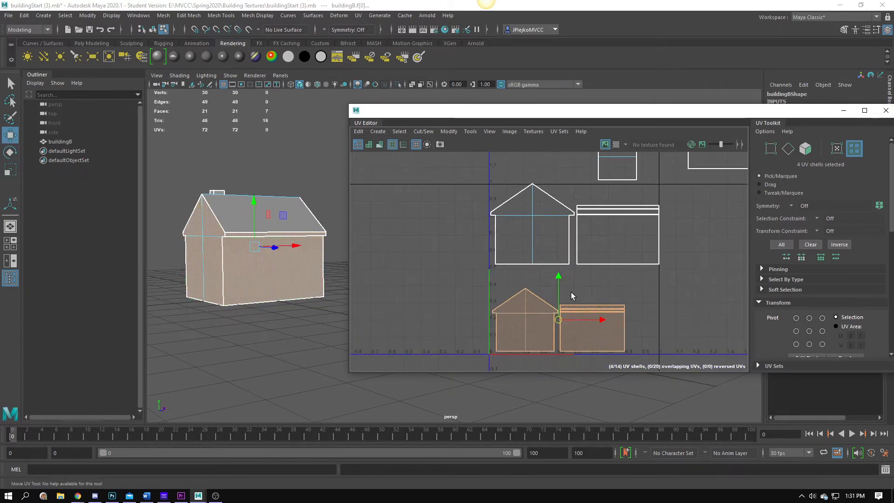
key("r")
left_click_drag(559, 320, 555, 321)
key("w")
Overlay the upper gable and side-wall shells on the lower row and scale them down to match its size
left_click_drag(529, 194, 681, 265)
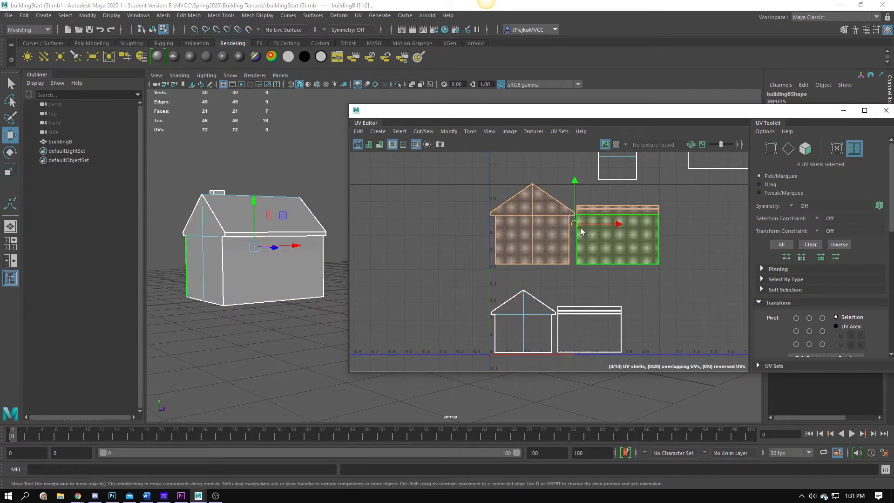
left_click_drag(575, 224, 559, 325)
key("r")
key("w")
scroll(530, 356, "up", 4)
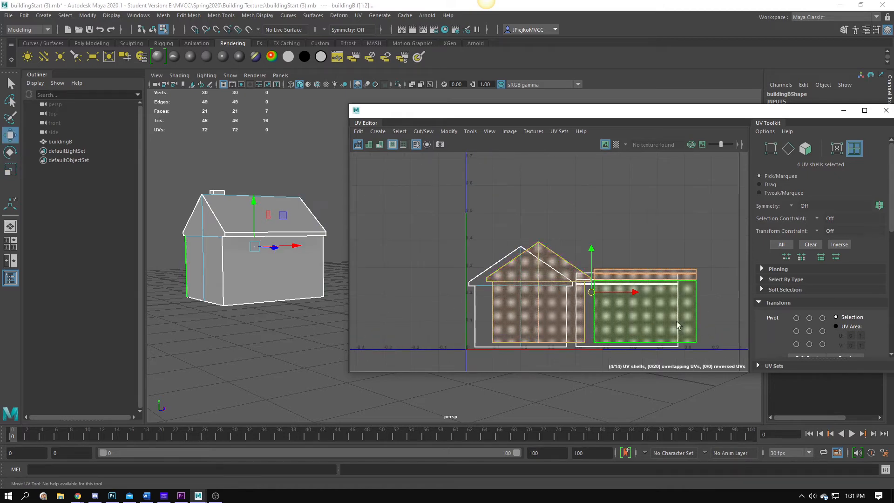
Move the resized upper row back into the upper half of the tile, above the lower row
left_click_drag(590, 292, 576, 204)
scroll(647, 228, "down", 3)
middle_click_drag(535, 238, 533, 267, "alt")
left_click_drag(605, 238, 598, 238)
key("ctrl+z")
left_click_drag(595, 196, 595, 166)
scroll(581, 182, "down", 1)
middle_click_drag(559, 206, 550, 241, "alt")
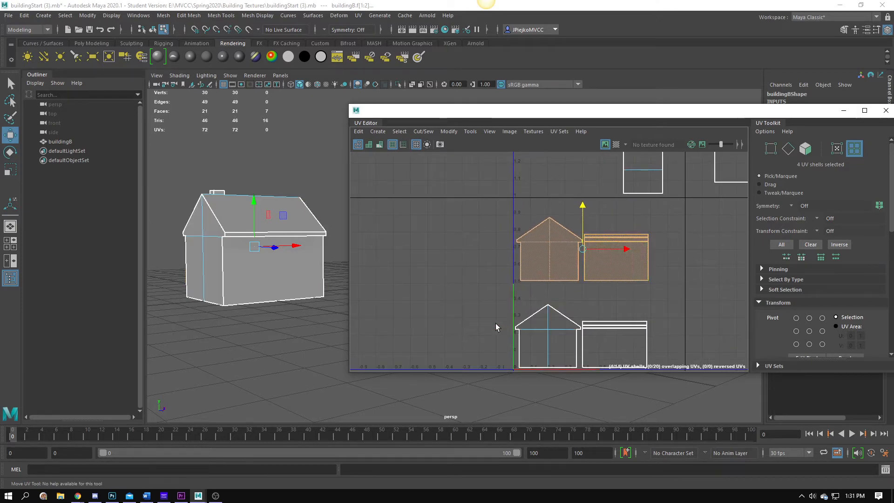
Nudge the upper row of wall shells slightly to fine-tune its position inside the tile
middle_click_drag(515, 294, 481, 294, "alt")
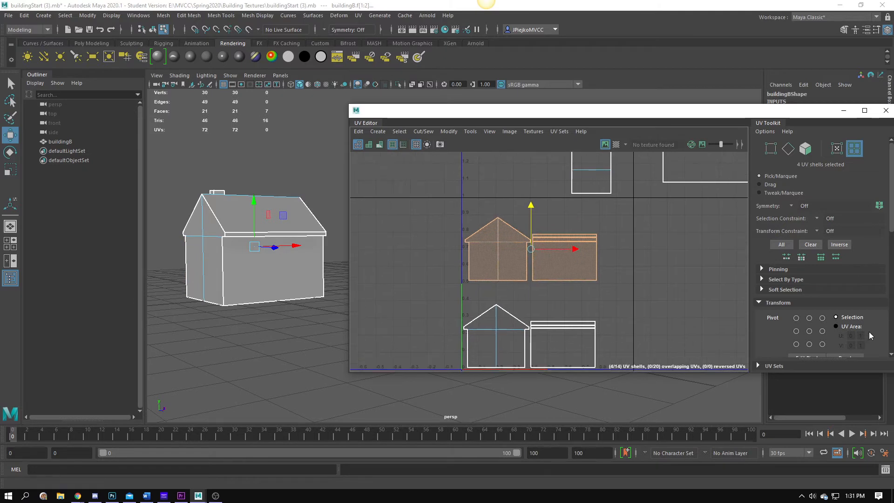
scroll(869, 331, "down", 4)
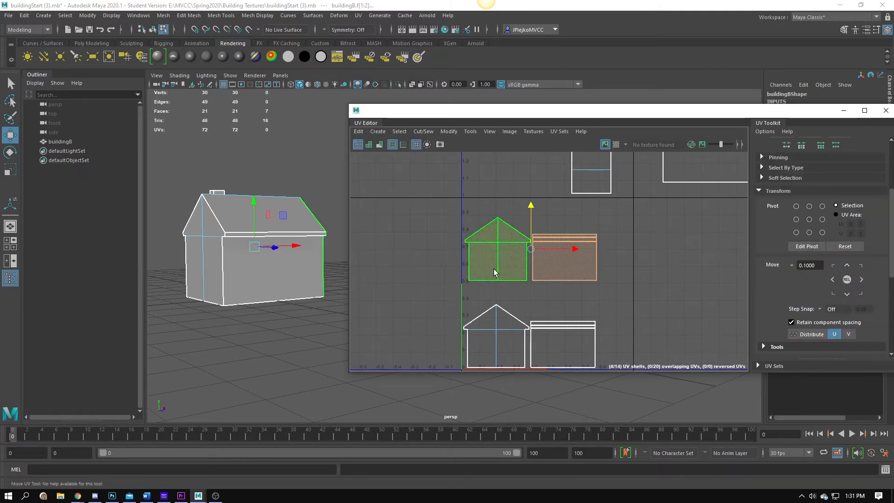
mouse_move(576, 250)
left_mouse_down()
mouse_move(586, 250)
mouse_move(578, 248)
left_mouse_up()
mouse_move(534, 207)
left_mouse_down()
mouse_move(532, 186)
mouse_move(535, 204)
left_mouse_up()
Move the two-face roof shell down into the tile, over the upper side-wall shell
middle_click_drag(577, 185, 556, 231, "alt")
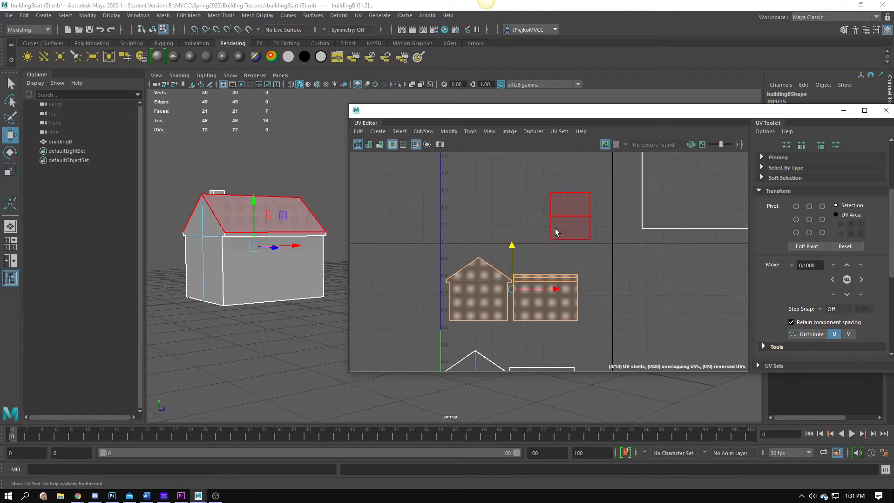
left_click(565, 227)
left_click_drag(570, 220, 544, 292)
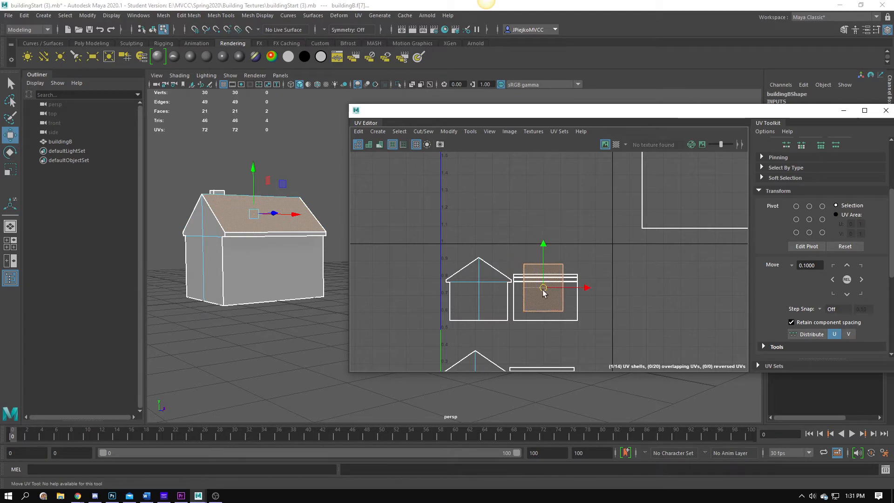
Compare the roof shell with the wall shells and examine the roof slopes and gable on the 3D model
middle_click_drag(545, 292, 557, 233, "alt")
right_click_drag(556, 232, 664, 260, "alt")
middle_click_drag(468, 231, 483, 269, "alt")
left_click_drag(233, 260, 217, 317, "alt")
middle_click_drag(217, 317, 243, 275, "alt")
left_click_drag(243, 275, 235, 357, "alt")
middle_click_drag(235, 358, 332, 325, "alt")
scroll(283, 292, "up", 2)
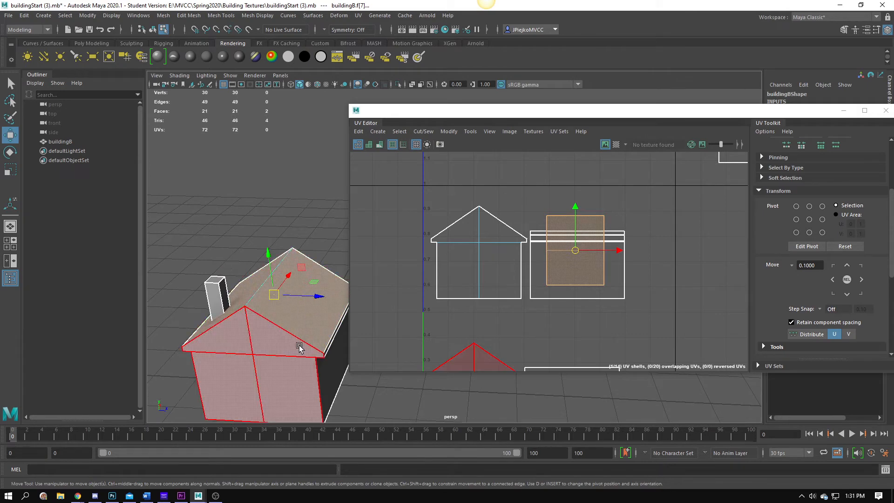
left_click_drag(278, 343, 303, 355, "alt")
right_click_drag(303, 355, 375, 370, "alt")
middle_click_drag(352, 367, 419, 328, "alt")
middle_click_drag(353, 350, 297, 354, "alt")
middle_click_drag(274, 343, 187, 322, "alt")
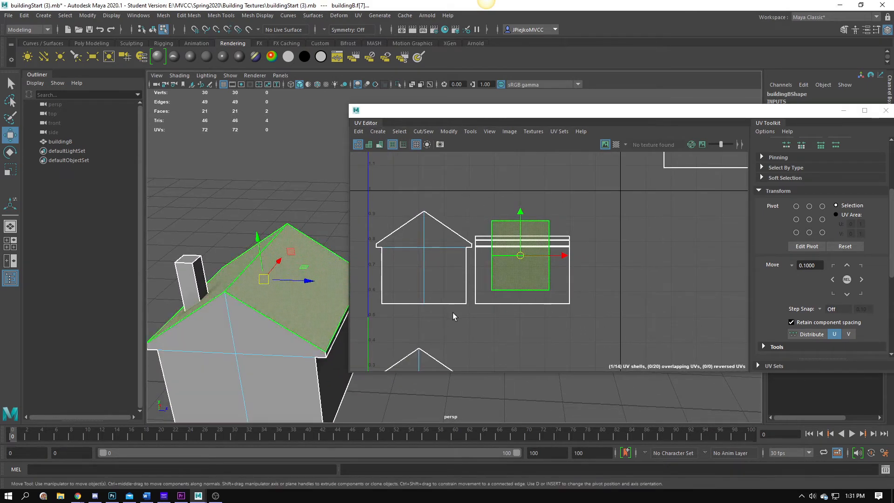
Move the roof shell sideways, clear of the upper side-wall shells, onto the 0–1 tile's border
middle_click_drag(533, 277, 607, 249, "alt")
left_click_drag(604, 244, 706, 245)
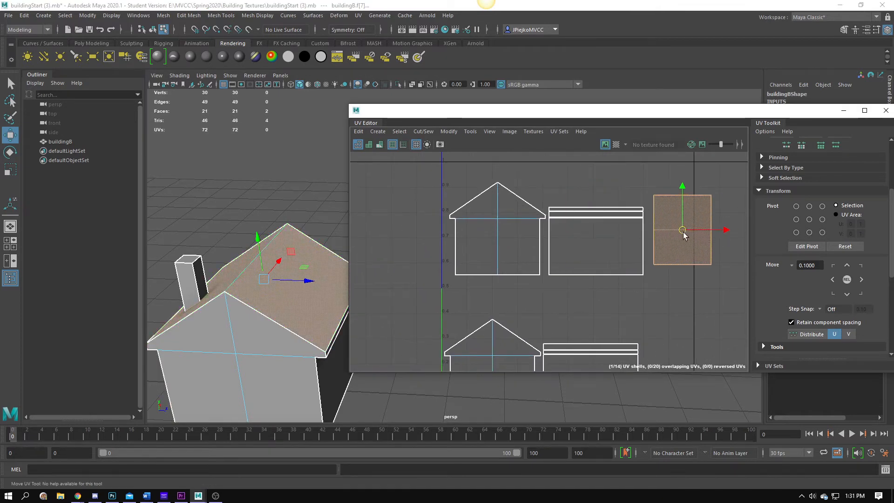
middle_click_drag(701, 245, 641, 284, "alt")
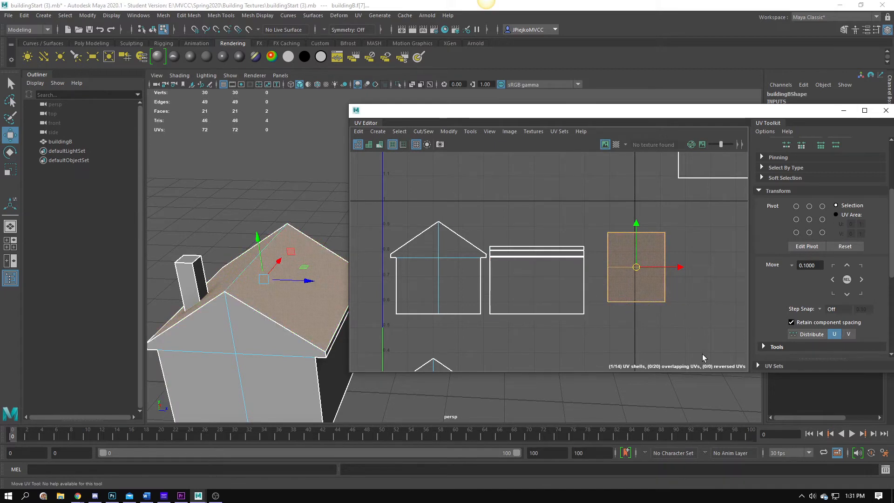
Fold the roof shell in half by snapping its two lower corner UVs onto its upper corners, and return to face selection
left_click(638, 249)
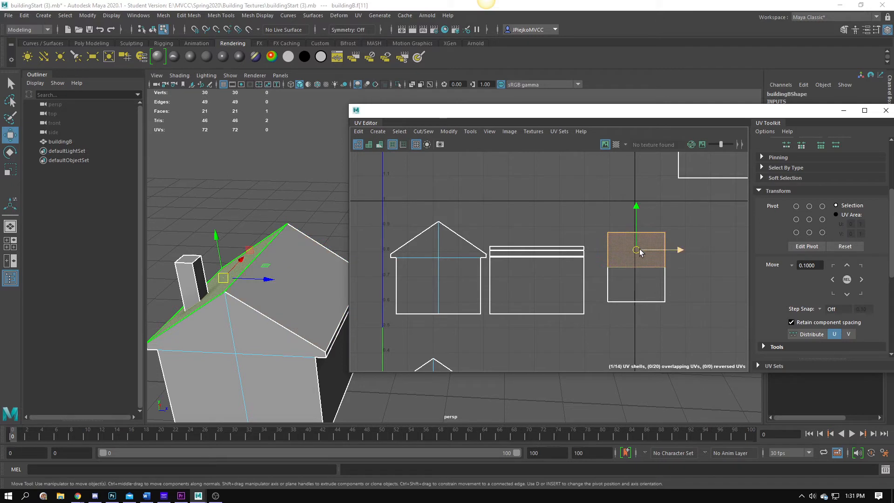
left_click(656, 293)
mouse_move(654, 294)
right_mouse_down()
mouse_move(693, 296)
mouse_move(643, 289)
mouse_move(670, 289)
right_mouse_up()
left_click(665, 302)
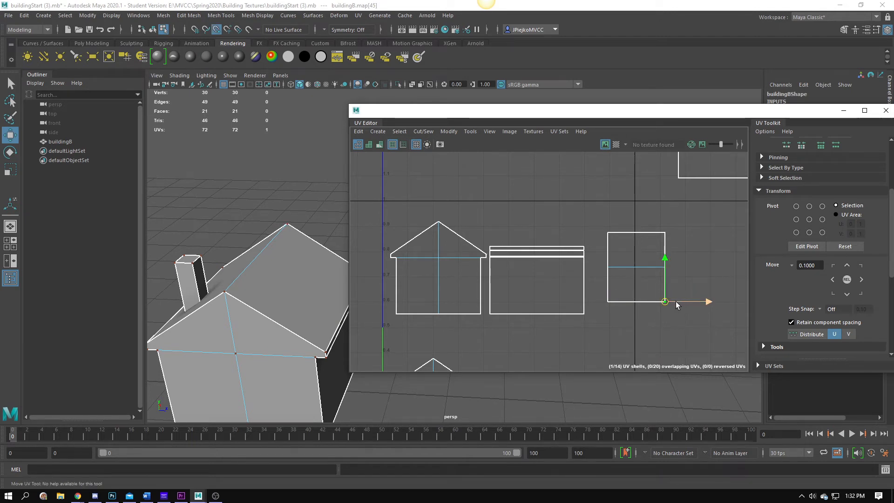
left_click_drag(664, 301, 664, 232)
left_click(608, 300)
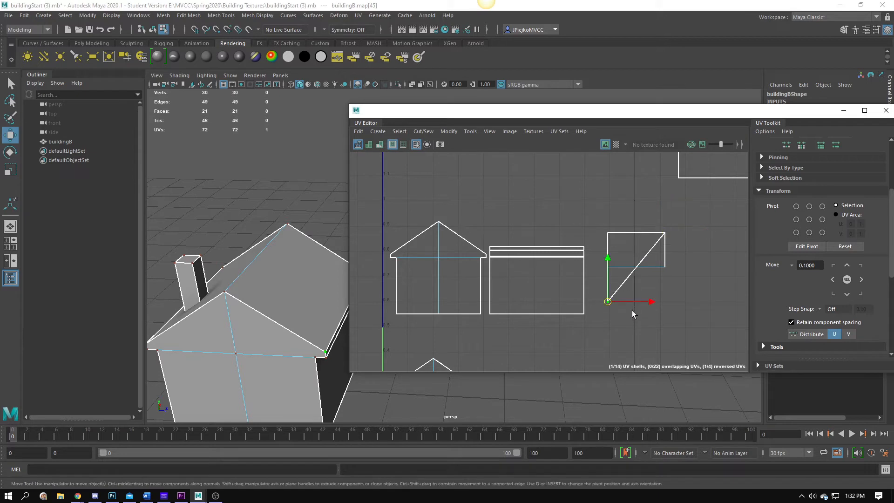
left_click_drag(608, 302, 602, 227)
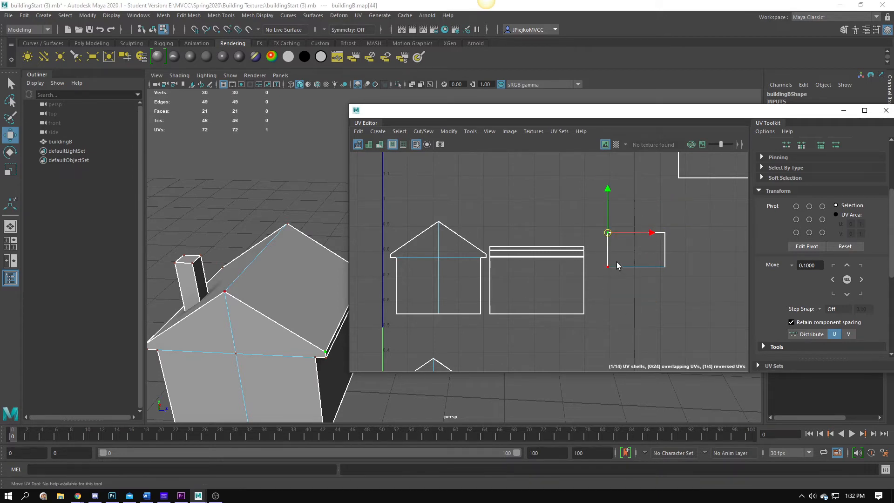
key("F11")
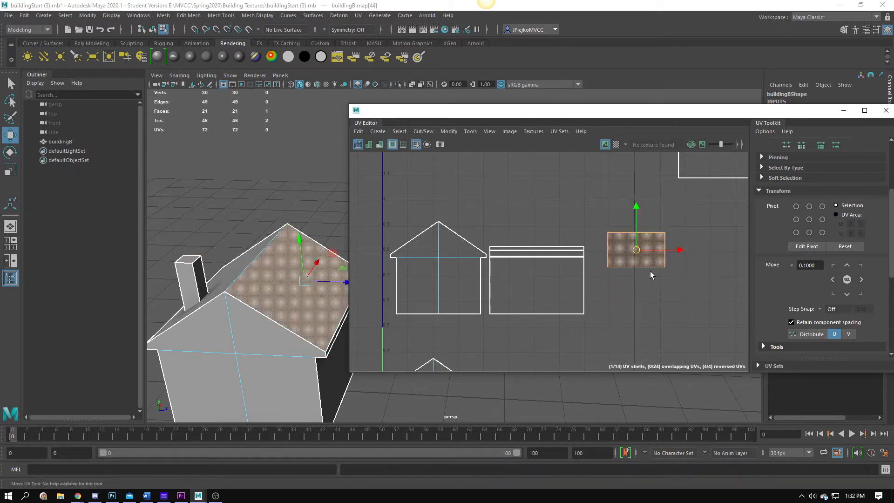
Scale the folded roof shell up uniformly to about the side-wall shell's width and set it aside near the 0–1 tile's border
left_click(616, 251)
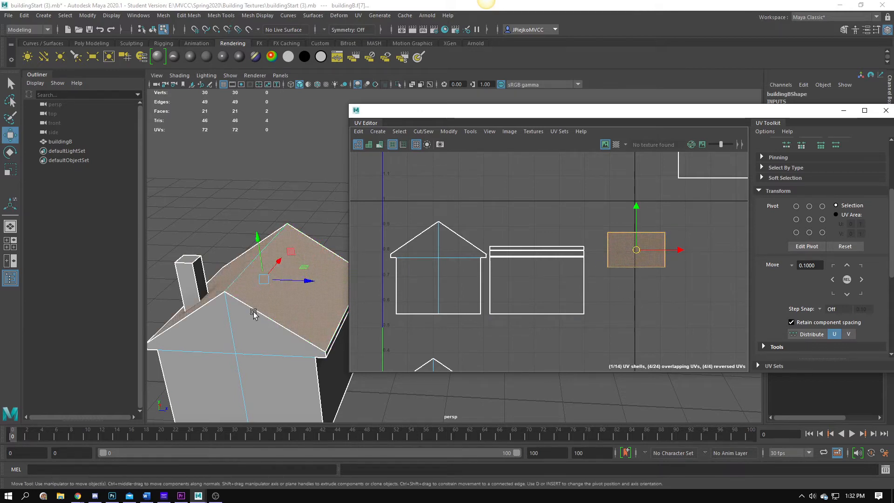
left_click_drag(253, 311, 344, 297, "alt")
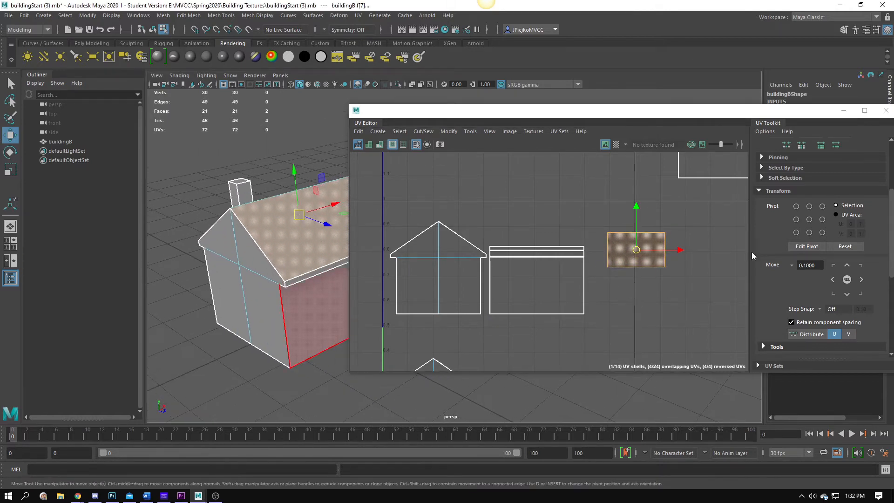
key("r")
left_click_drag(636, 251, 532, 231)
key("w")
key("r")
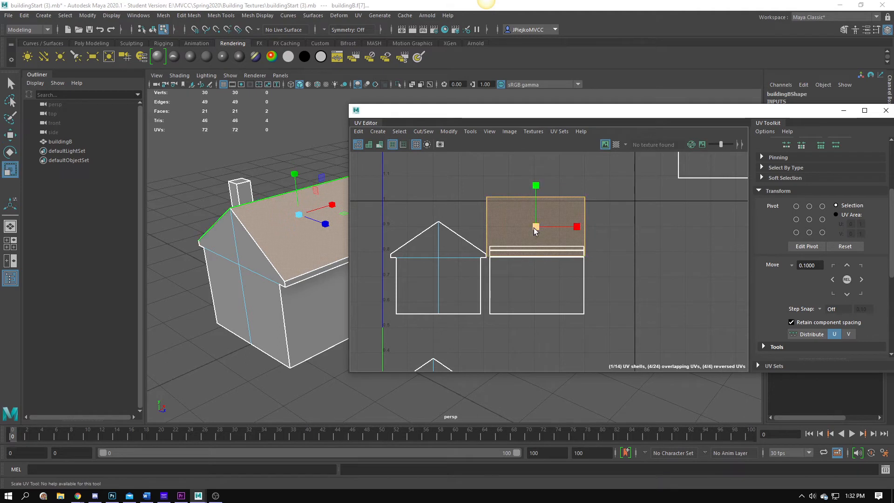
key("w")
left_click_drag(535, 228, 648, 251)
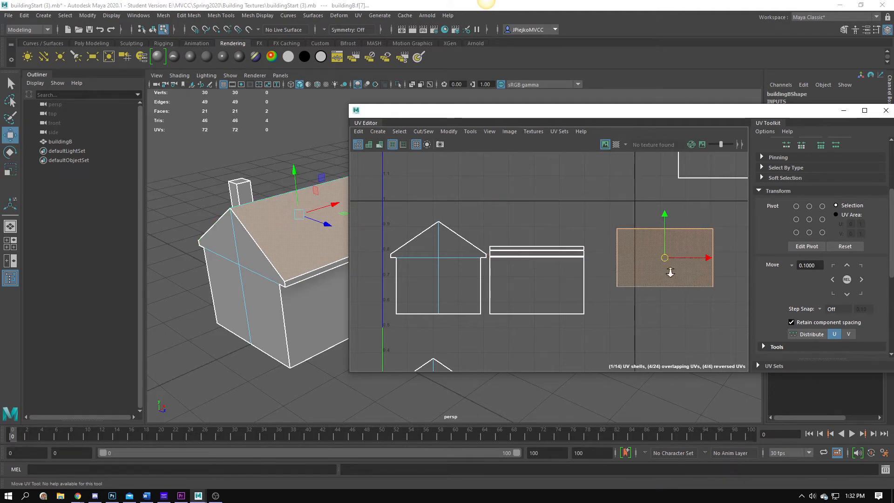
Select the upper gable-wall and side-wall shells together and raise them toward the top edge of the 0–1 tile
scroll(525, 240, "down", 2)
middle_click_drag(525, 240, 567, 259, "alt")
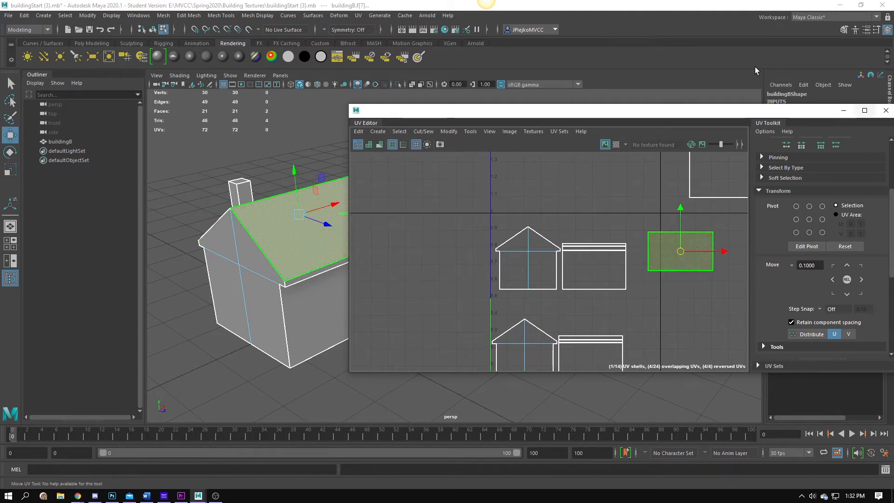
middle_click_drag(412, 335, 400, 296, "alt")
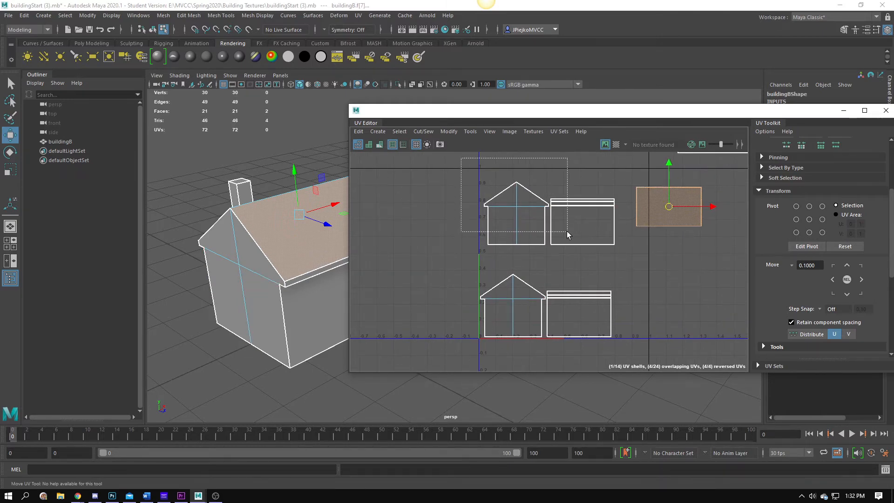
left_click_drag(567, 232, 569, 235)
middle_click_drag(570, 244, 536, 250, "alt")
middle_click_drag(571, 259, 603, 286, "alt")
left_click_drag(303, 269, 261, 230, "alt")
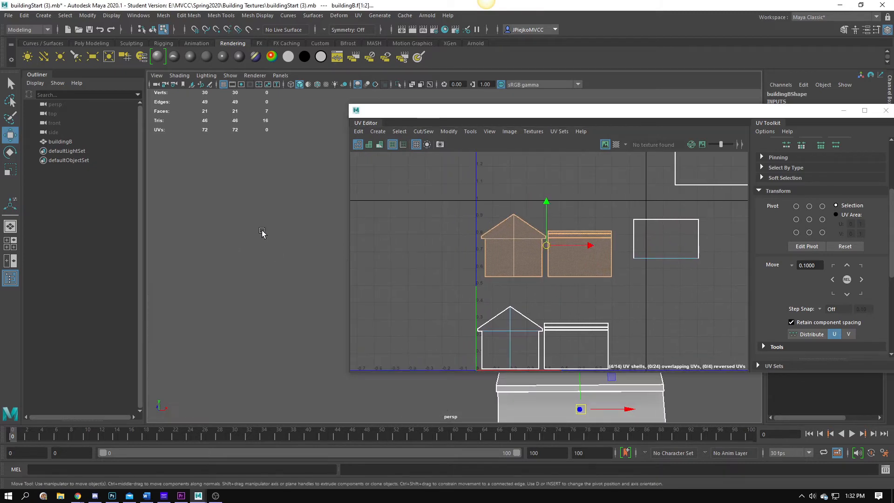
middle_click_drag(279, 270, 206, 219, "alt")
left_click_drag(503, 113, 608, 113)
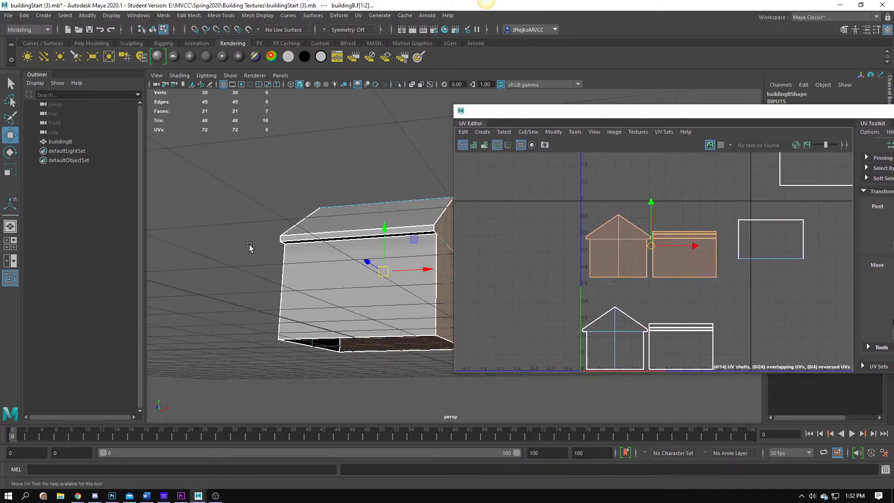
left_click_drag(249, 247, 379, 350, "alt")
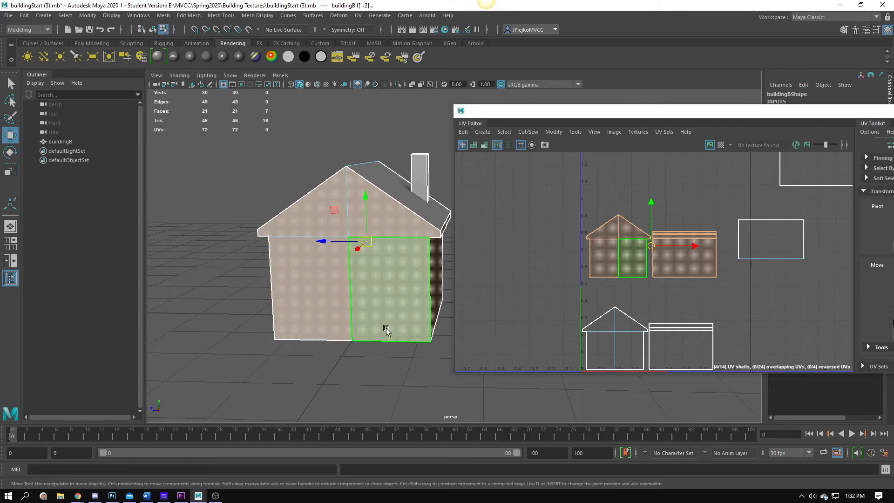
left_click_drag(651, 204, 651, 195)
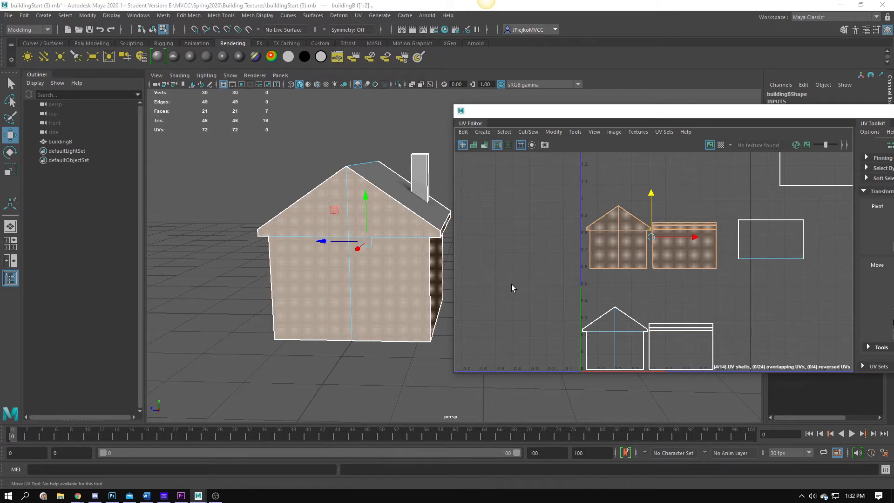
scroll(577, 244, "up", 1)
middle_click_drag(582, 242, 539, 253, "alt")
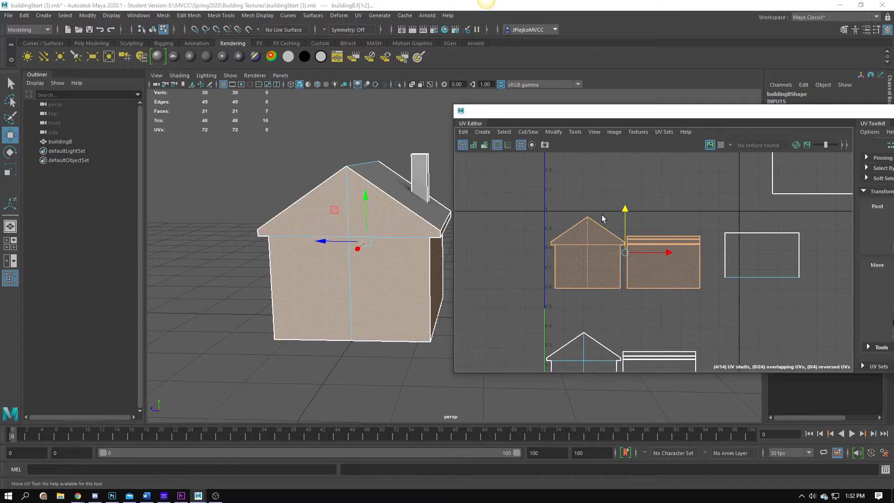
left_click_drag(623, 209, 622, 207)
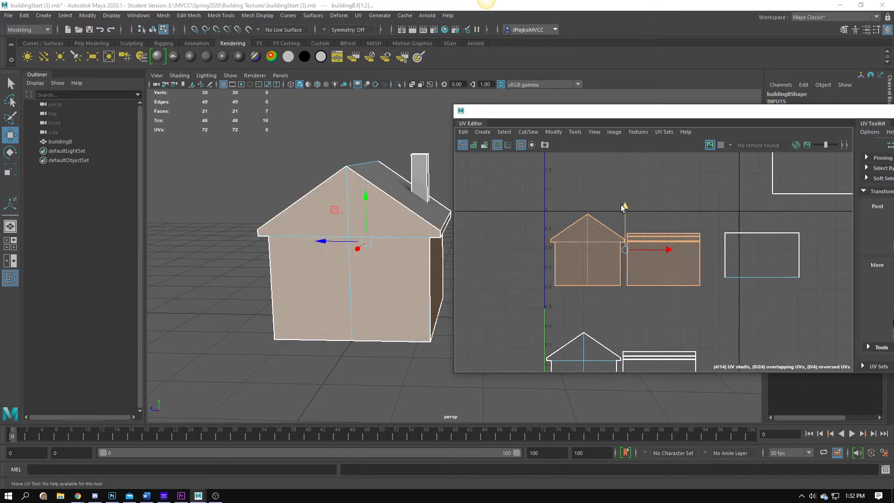
Move the folded roof shell into the 0–1 tile, into the gap between the upper and lower wall shells
left_click(692, 300)
middle_click_drag(695, 309, 672, 294, "alt")
left_click_drag(692, 205, 808, 290)
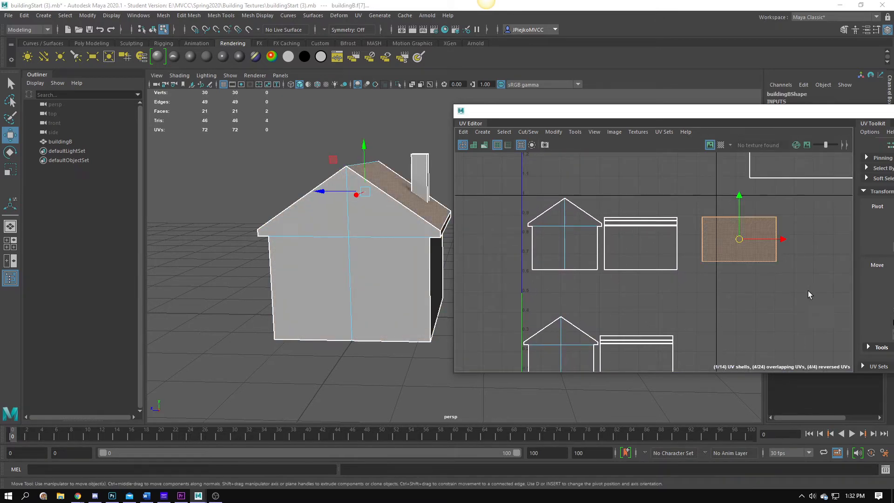
left_click_drag(740, 241, 628, 304)
right_click_drag(714, 308, 484, 266, "alt")
middle_click_drag(484, 266, 508, 292, "alt")
Select the five chimney faces on the model and apply an automatic UV projection to them
left_click_drag(357, 192, 357, 241, "alt")
left_click_drag(346, 207, 284, 224, "alt")
right_click_drag(363, 242, 478, 266, "alt")
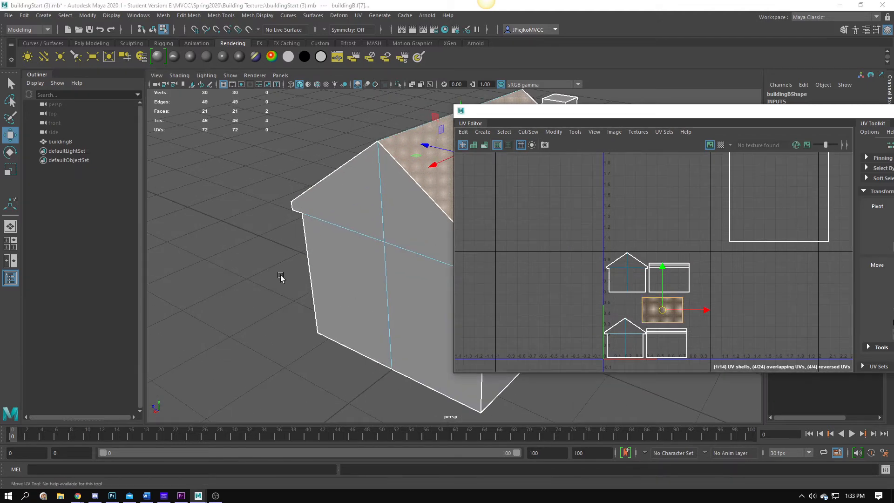
middle_click_drag(372, 190, 259, 253, "alt")
left_click_drag(259, 253, 402, 115, "alt")
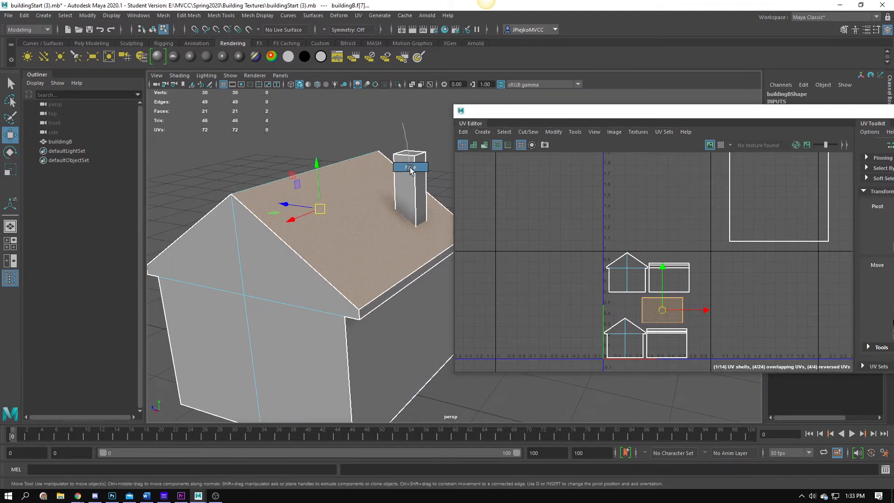
left_click_drag(410, 170, 387, 139, "alt")
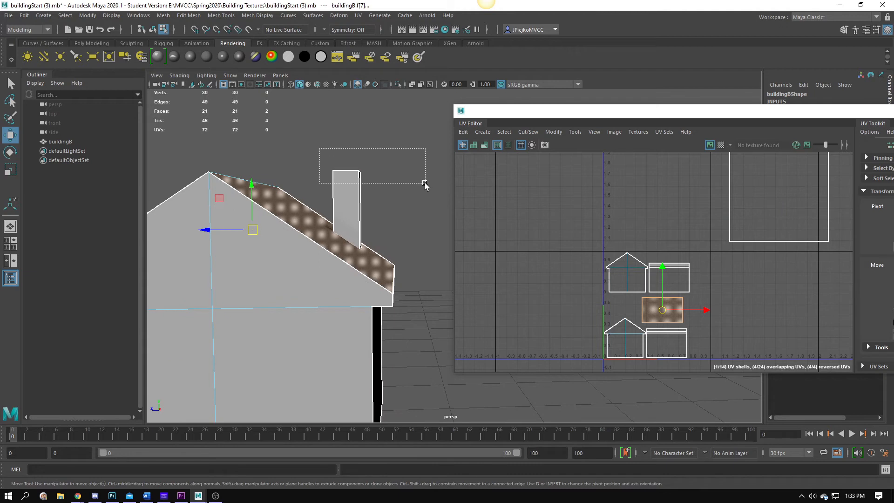
left_click_drag(425, 184, 425, 184)
right_click_drag(791, 247, 766, 222, "alt")
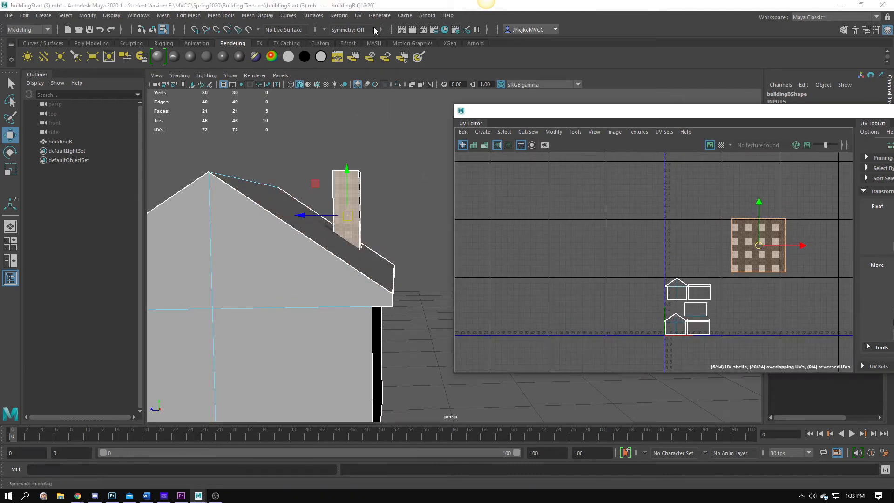
left_click(358, 15)
left_click(398, 74)
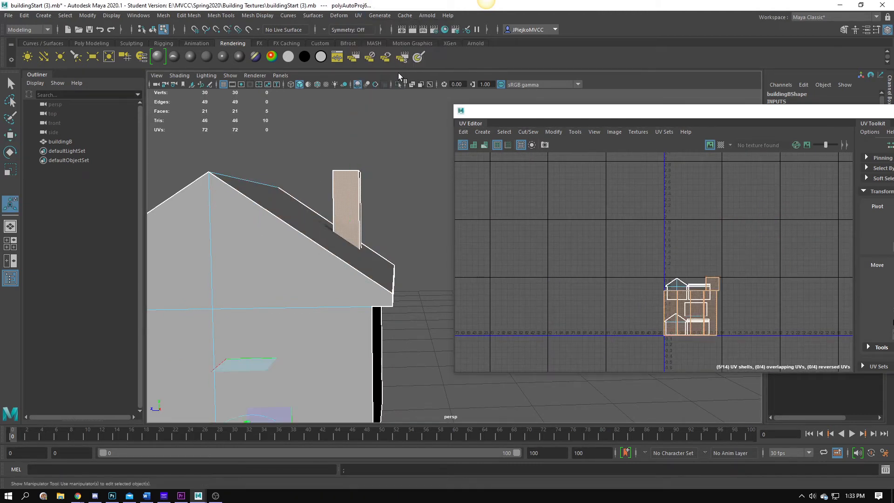
Move the projected chimney shells sideways out of the 0–1 tile, clear of the building shells, and deselect them
scroll(752, 250, "down", 2)
key("w")
left_click_drag(733, 292, 838, 294)
scroll(778, 300, "up", 4)
middle_click_drag(778, 301, 658, 295, "alt")
scroll(659, 295, "up", 2)
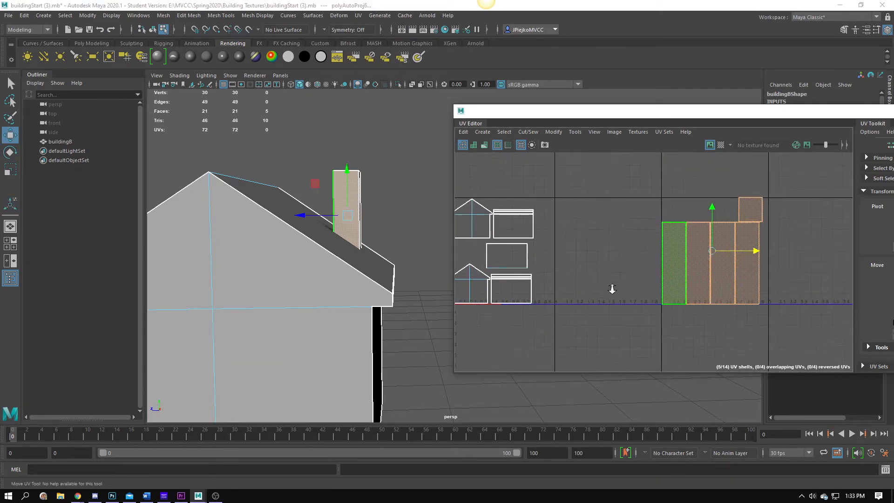
middle_click_drag(773, 304, 699, 299, "alt")
scroll(699, 299, "up", 2)
left_click(738, 291)
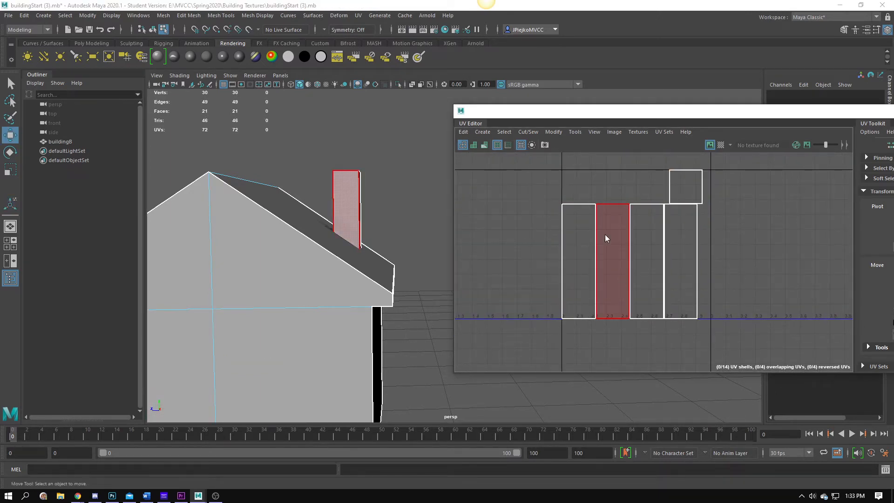
left_click(595, 225)
left_click(619, 231)
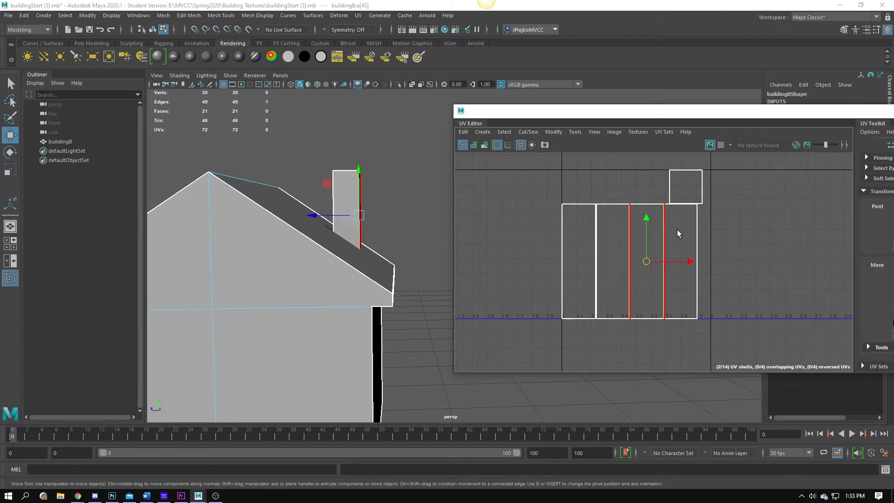
left_click(677, 230)
right_click_drag(574, 245, 595, 264)
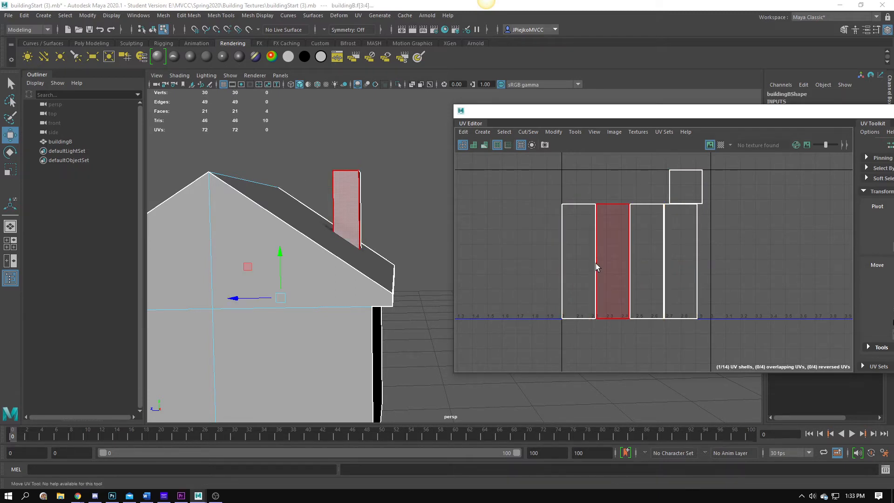
left_click(589, 264)
scroll(568, 291, "up", 2)
left_click_drag(628, 252, 583, 255)
right_click_drag(601, 237, 593, 152)
right_click(580, 194)
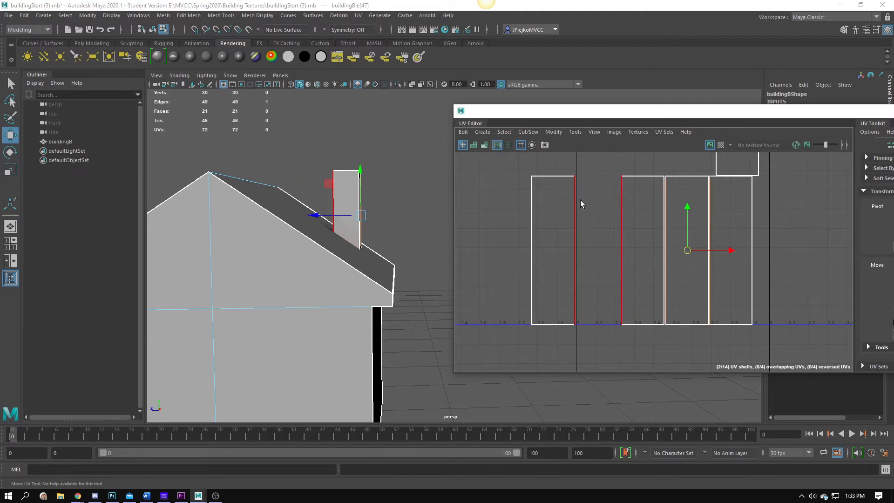
left_click(580, 200)
key("ctrl+z")
key("ctrl+z")
key("ctrl+z")
key("ctrl+z")
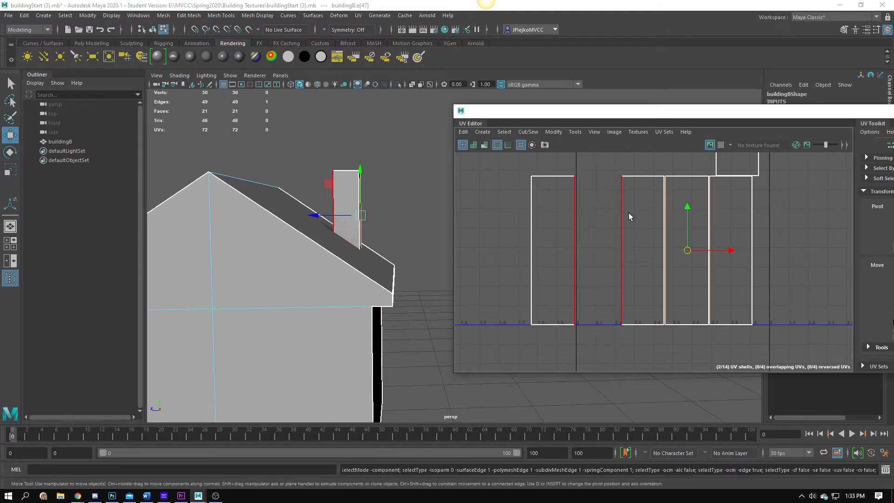
key("ctrl+z")
key("ctrl+z")
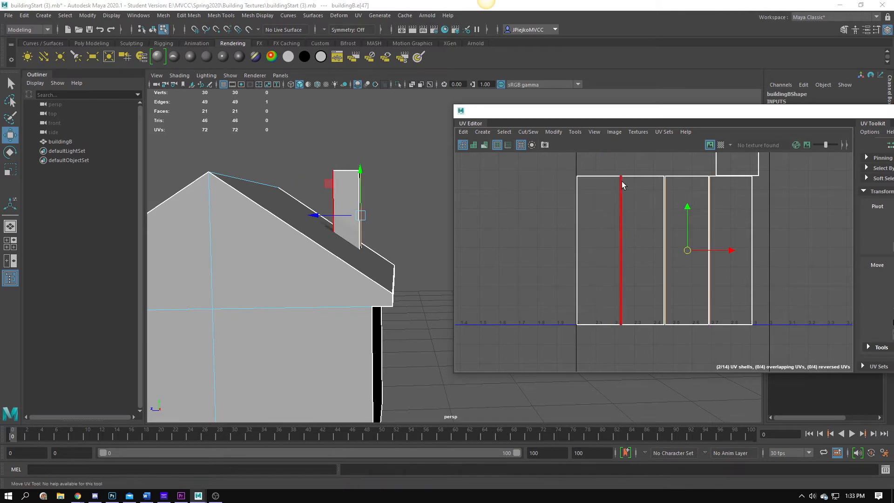
Sew the first two chimney side shells together along their shared edge
left_click(621, 183)
left_click(511, 131)
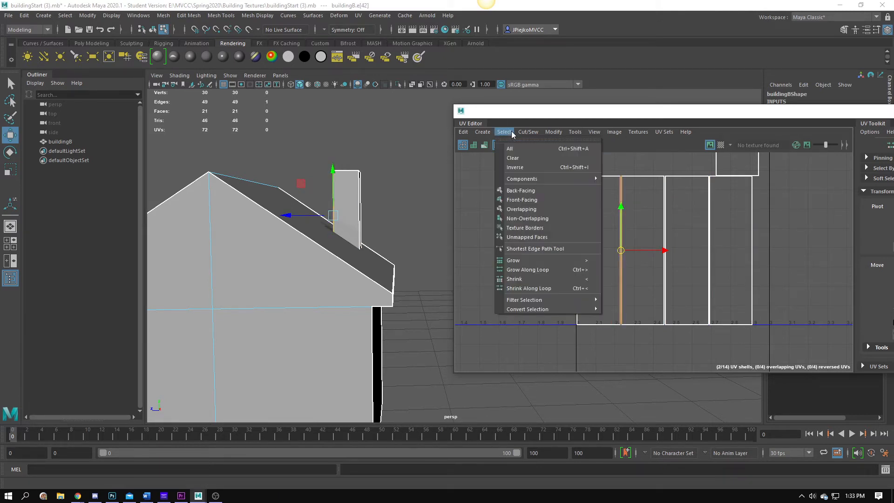
left_click(539, 190)
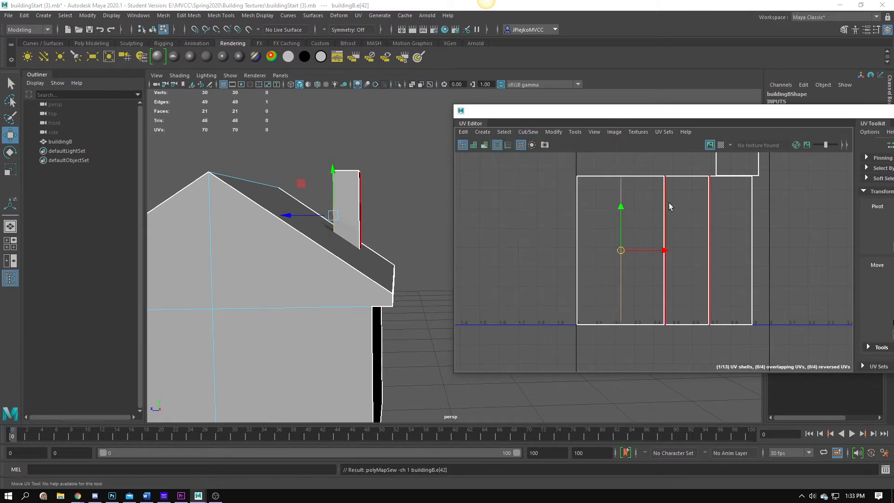
Move the sewn two-face chimney shell sideways, away from the remaining chimney shells
right_click_drag(628, 225, 617, 278)
right_click(628, 235)
left_click(602, 217)
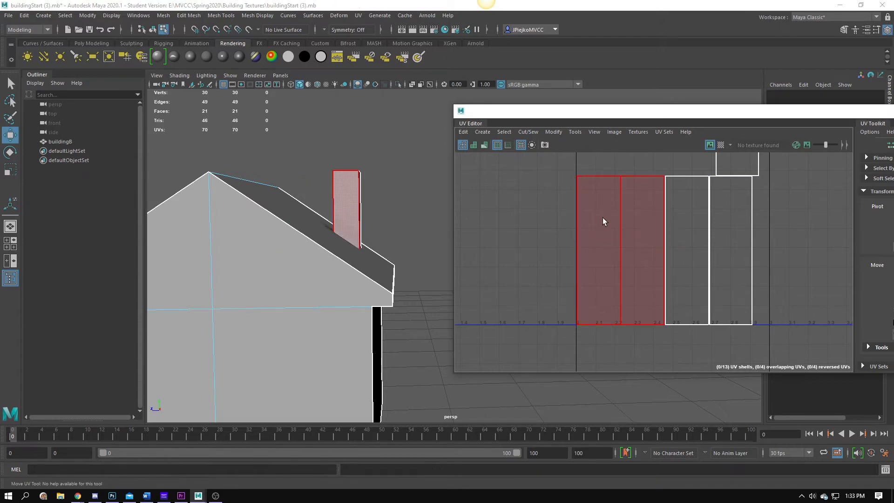
left_click(642, 254)
left_click_drag(663, 252, 584, 254)
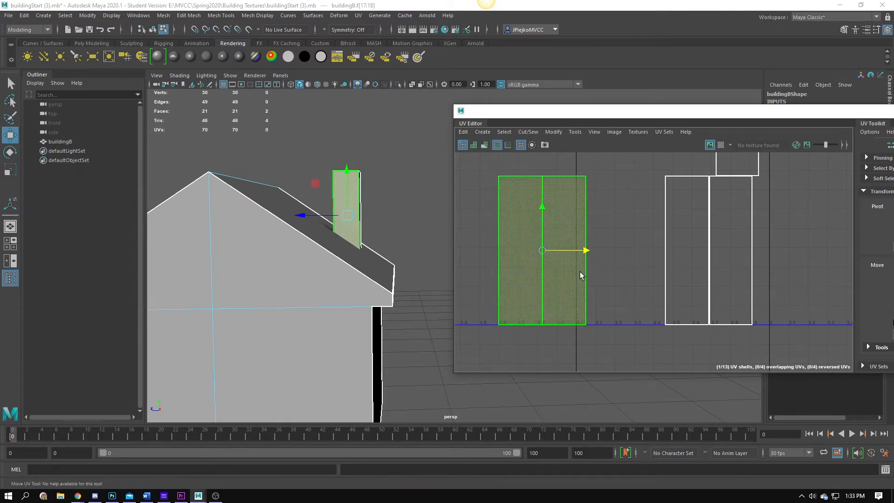
Check the sewn chimney shell's outer edge for its match and move the last chimney side shell against that edge
left_click(587, 197)
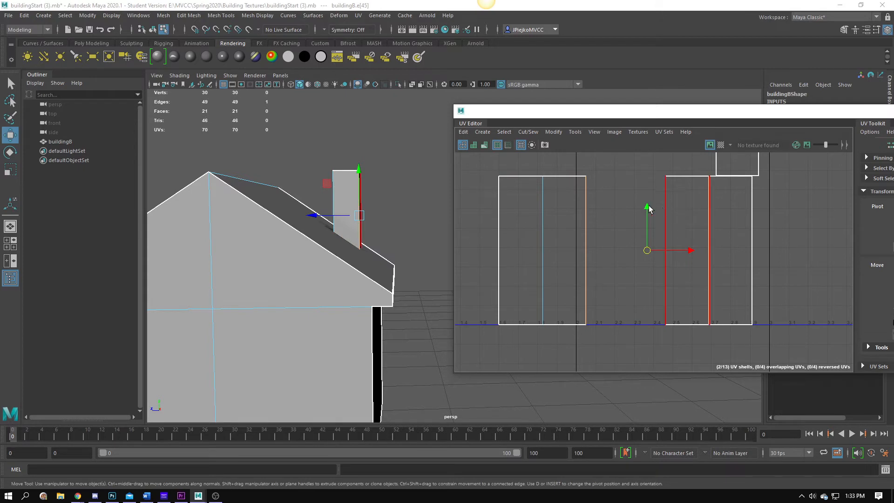
right_click_drag(769, 222, 747, 238)
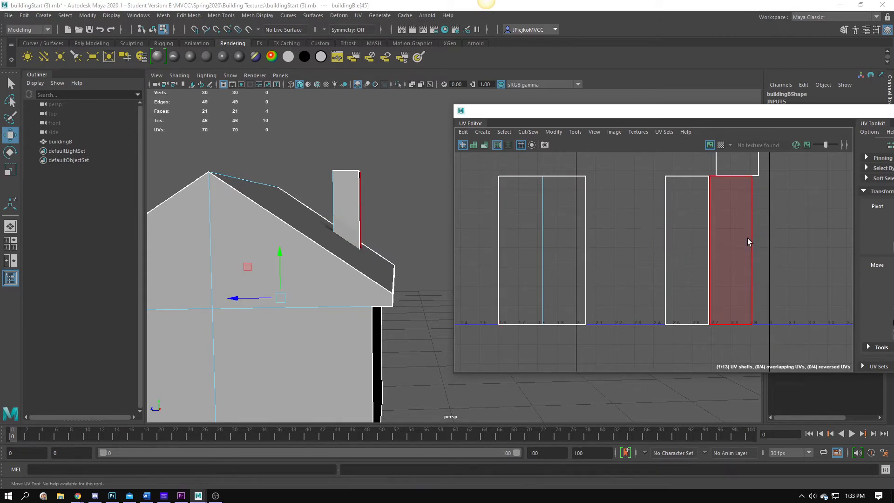
left_click(747, 238)
left_click_drag(773, 253, 649, 263)
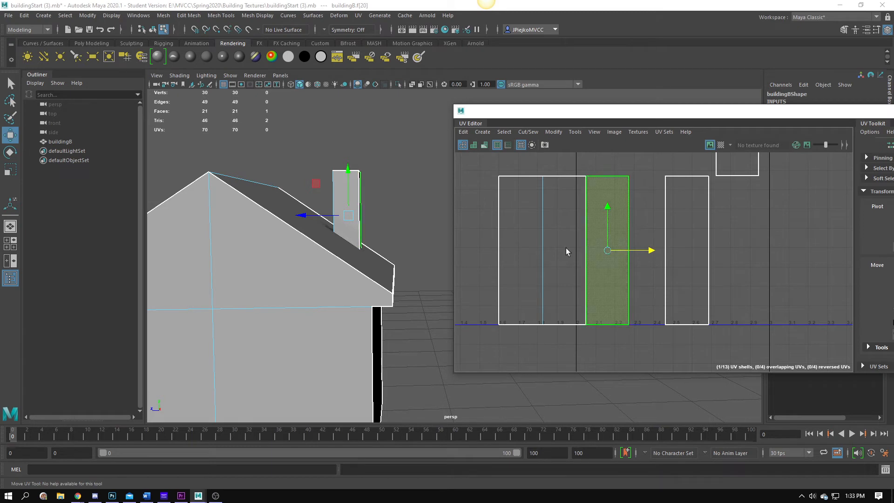
Check which edge the two single chimney side shells share, and undo the sideways move of that edge
scroll(565, 248, "up", 2)
middle_click_drag(566, 248, 621, 272, "alt")
right_click_drag(675, 221, 671, 198)
left_click(648, 195)
left_click(749, 231)
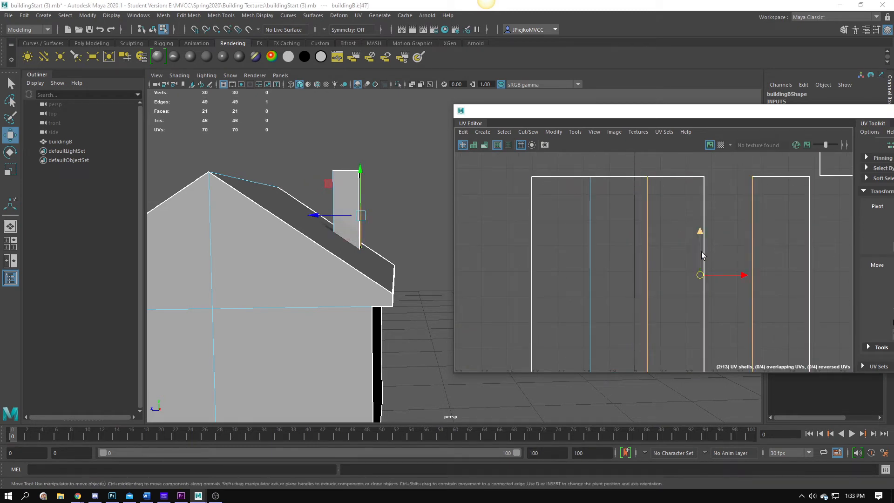
middle_click_drag(700, 241, 649, 231, "alt")
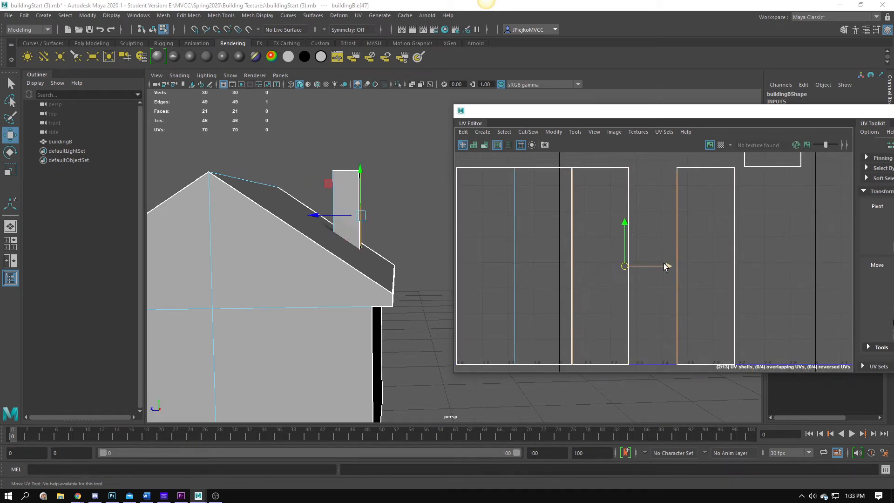
left_click_drag(665, 266, 693, 267)
key("ctrl+z")
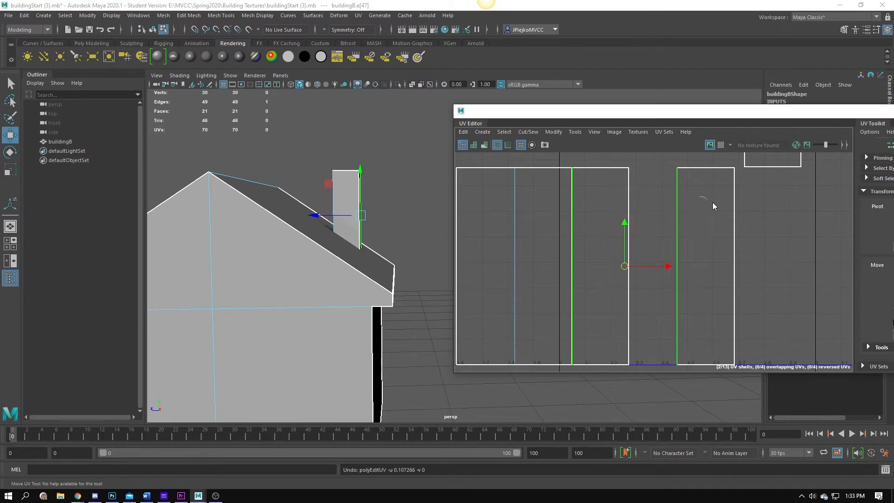
Move the middle single chimney side shell a little sideways, clear of the two-face chimney shell
right_click_drag(712, 204, 656, 217)
right_click(575, 210)
right_click_drag(576, 214, 535, 197)
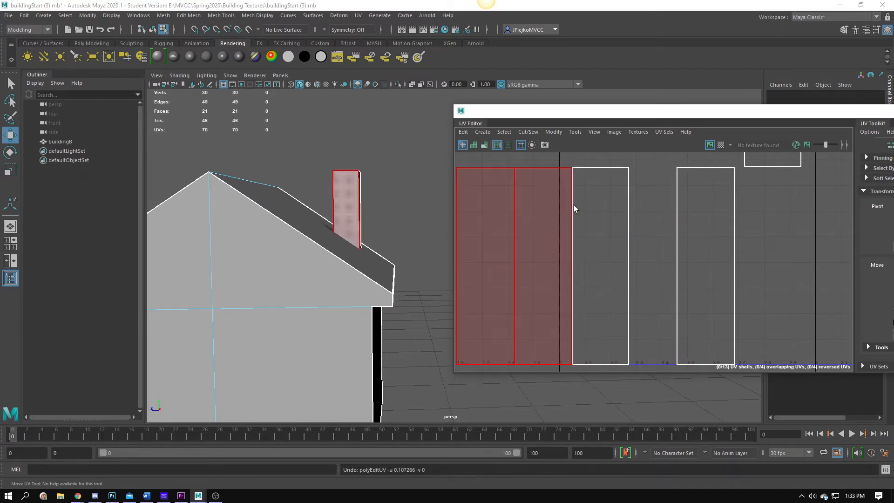
left_click(599, 209)
left_click_drag(644, 266, 659, 266)
Check which edges of the two-face chimney shell match the edges of the middle single side shell
left_click(588, 199)
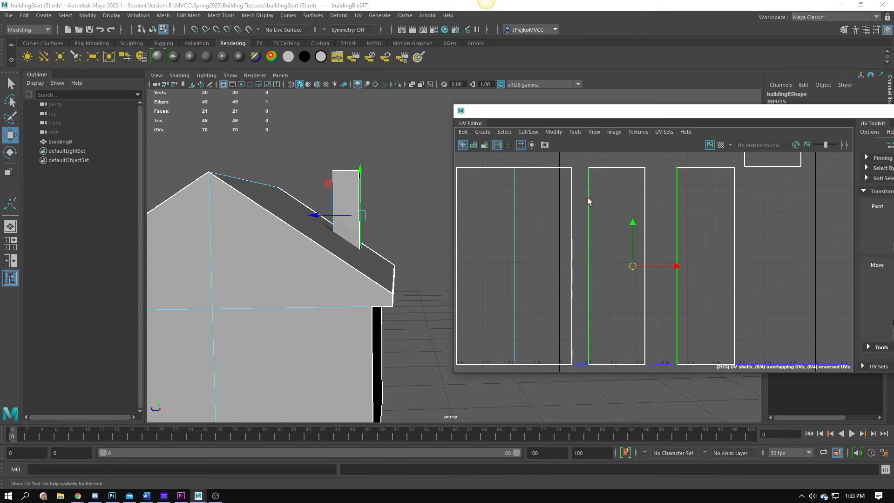
right_click_drag(606, 209, 609, 187)
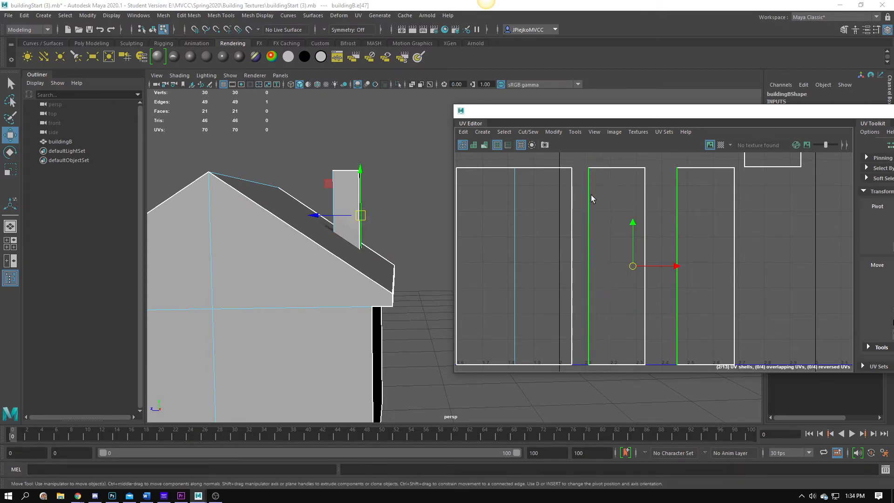
left_click(571, 195)
left_click(588, 202)
left_click(646, 222)
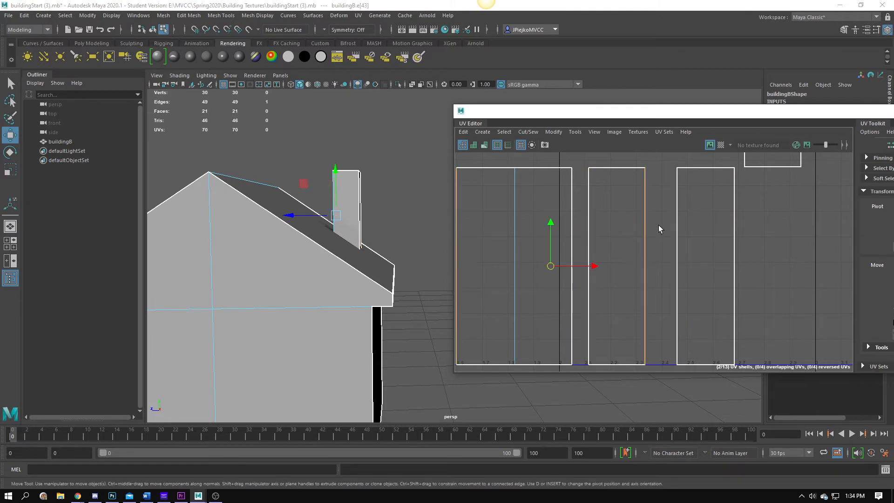
Move the middle single chimney side shell across to the opposite outer edge of the two-face shell
right_click_drag(658, 225, 639, 221, "alt")
middle_click_drag(639, 220, 663, 205, "alt")
right_click_drag(675, 196, 677, 212)
left_click(651, 213)
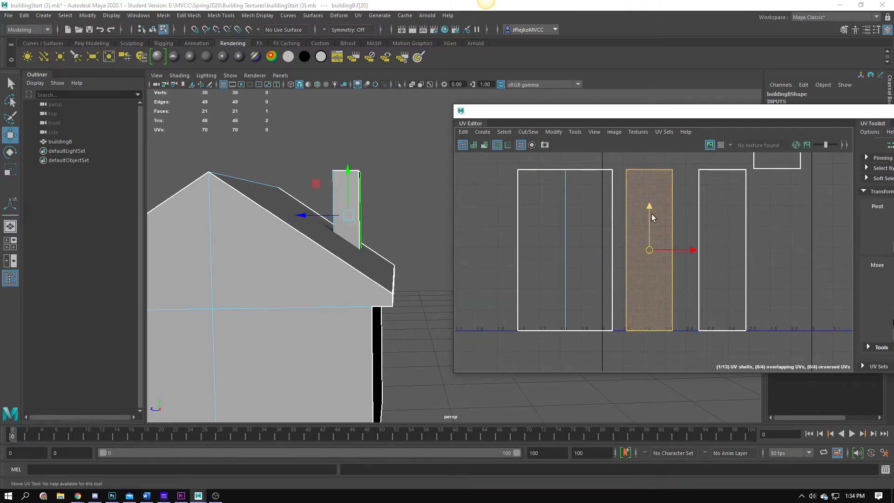
middle_click_drag(652, 213, 668, 204, "alt")
left_click_drag(708, 241, 554, 239)
Sew the moved side shell to the two-face chimney shell along their shared edge
right_click_drag(540, 199, 535, 175)
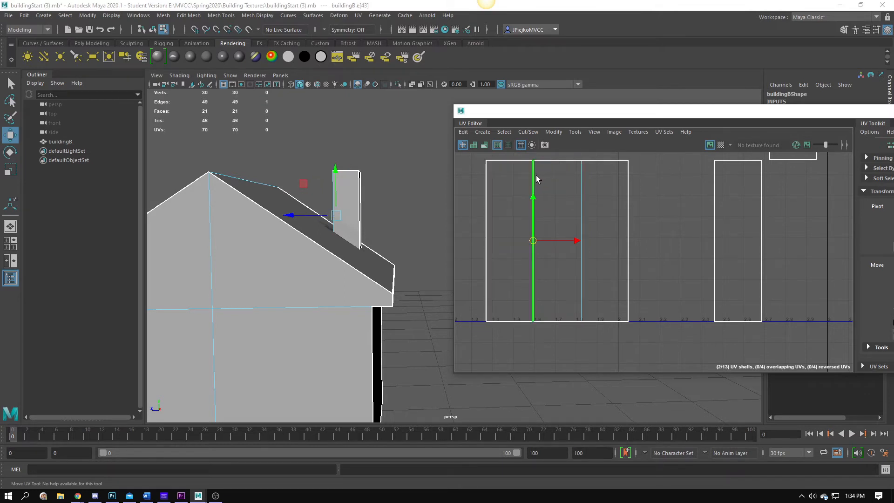
left_click(503, 131)
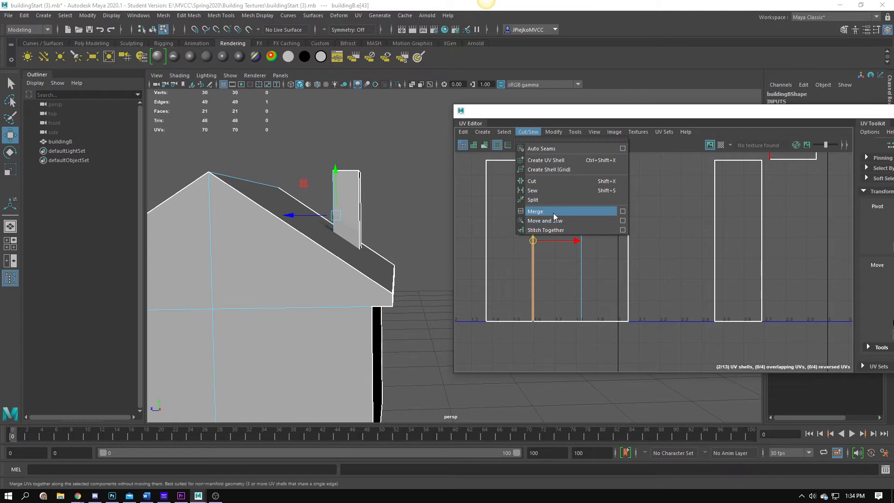
left_click(542, 189)
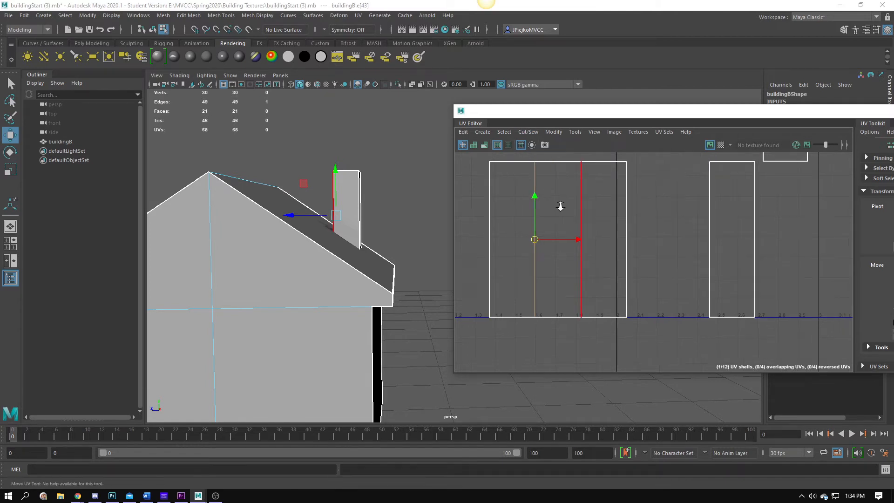
Check which edge of the last single side shell matches the outer edge of the three-face chimney shell
middle_click_drag(639, 206, 668, 267, "alt")
left_click(639, 217)
right_click_drag(668, 266, 625, 241, "alt")
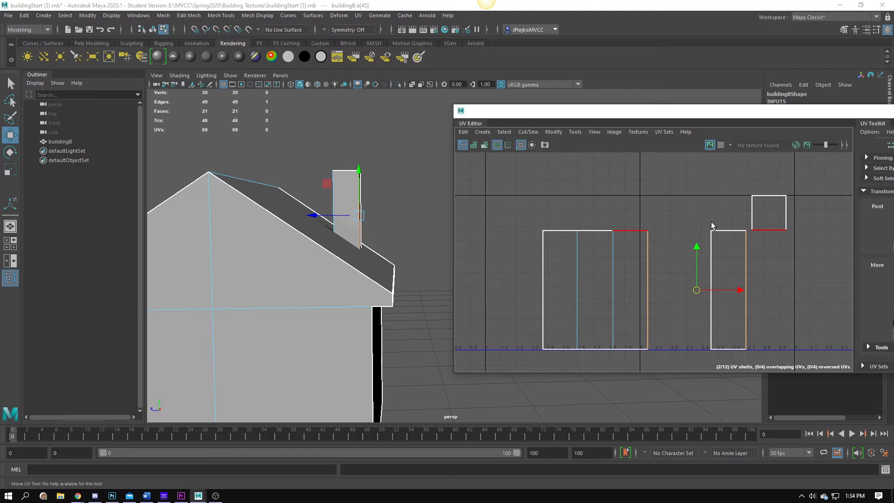
Rotate the last single chimney side shell by 180° in 90° increments so its matching edge faces the three-face shell
key("F11")
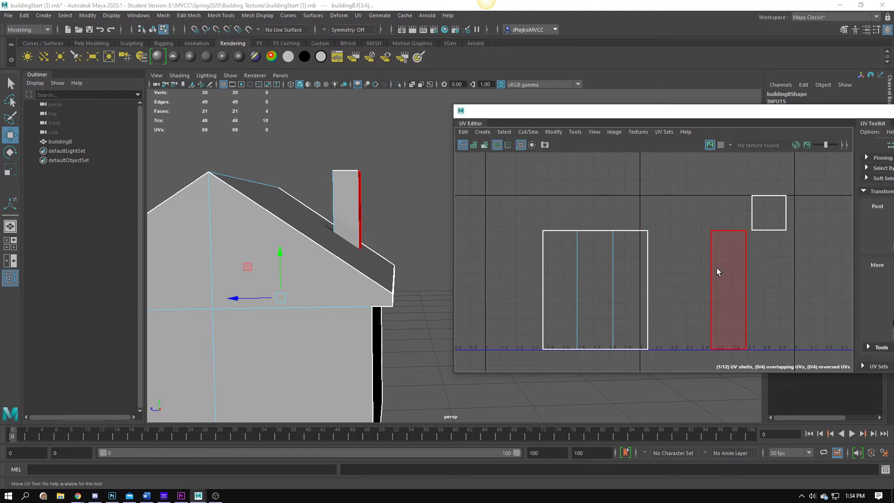
left_click(716, 267)
middle_click_drag(783, 284, 756, 270, "alt")
right_click_drag(756, 270, 649, 275, "alt")
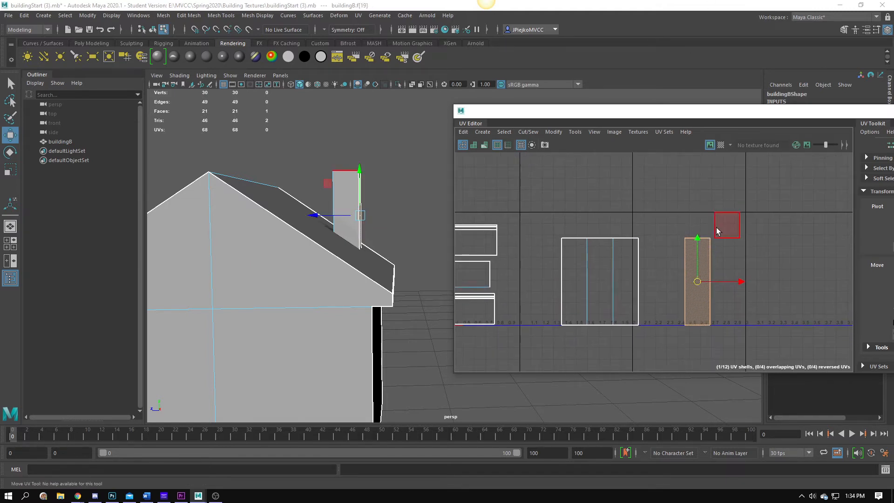
left_click_drag(718, 111, 482, 85)
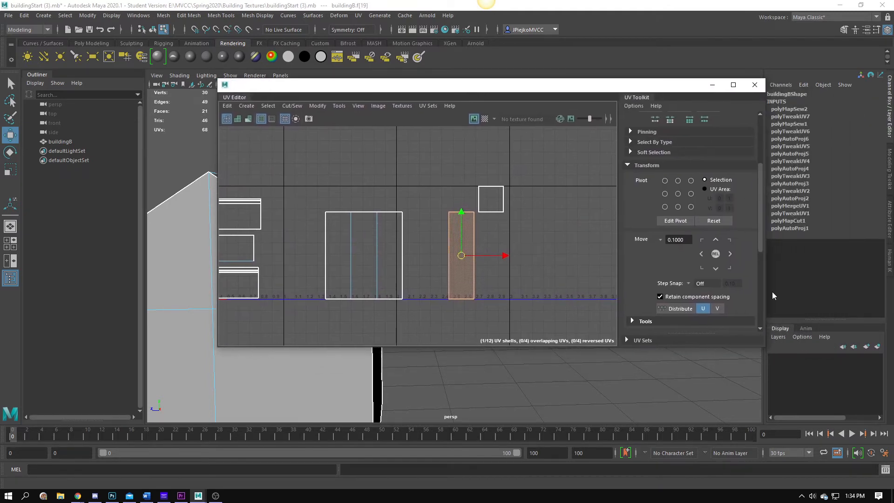
scroll(745, 267, "down", 5)
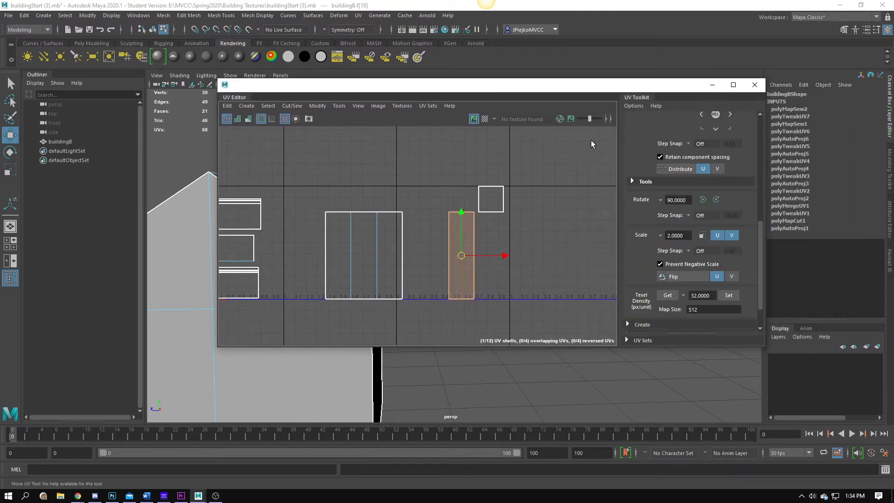
scroll(644, 189, "up", 6)
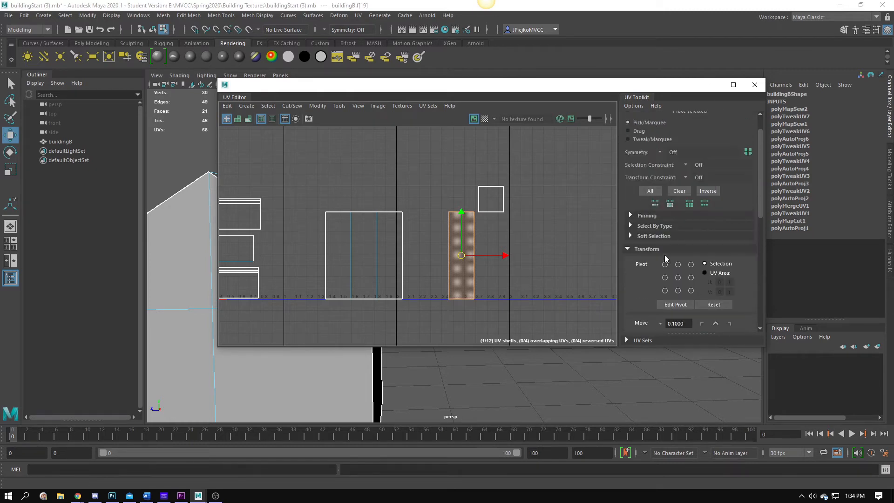
scroll(662, 254, "down", 6)
left_click(716, 227)
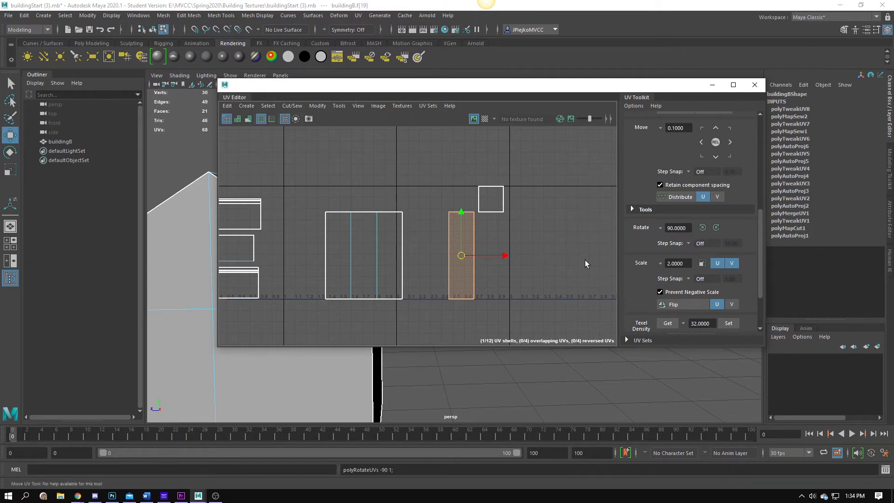
Try to sew the last chimney side shell to the three-face shell across the gap, and undo the sew
left_click(448, 231)
left_click(292, 105)
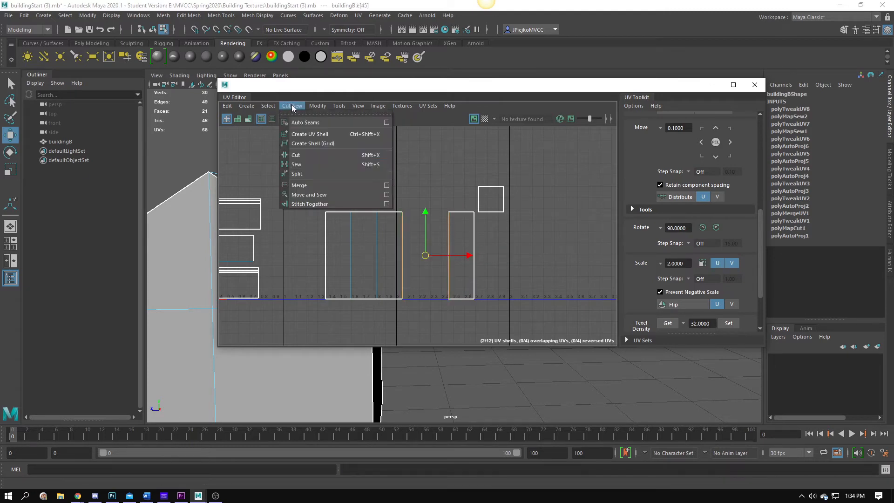
left_click(306, 164)
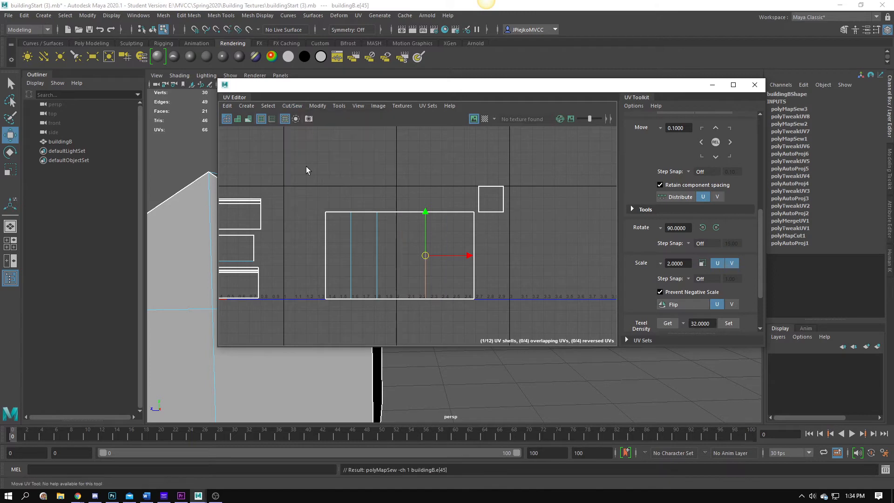
key("ctrl+z")
key("shift+z")
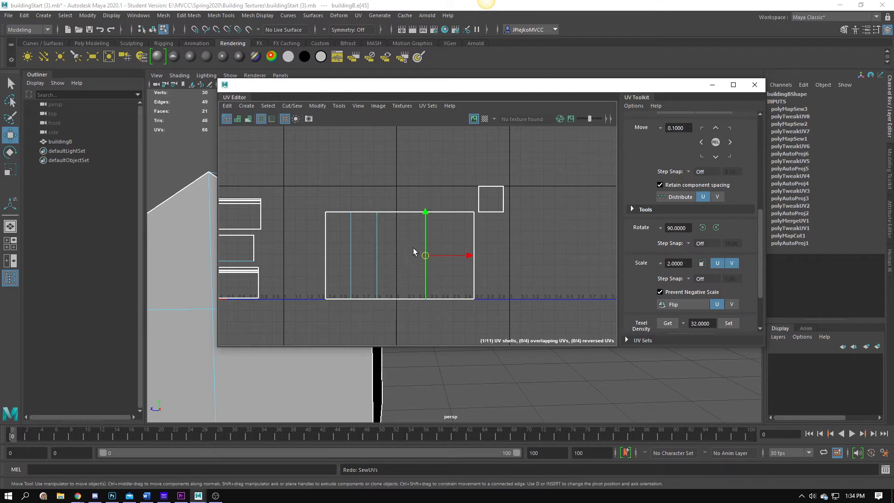
key("ctrl+z")
Move the last chimney side shell sideways until it sits against the three-face shell's outer edge
right_click_drag(475, 275, 450, 262)
left_click(450, 259)
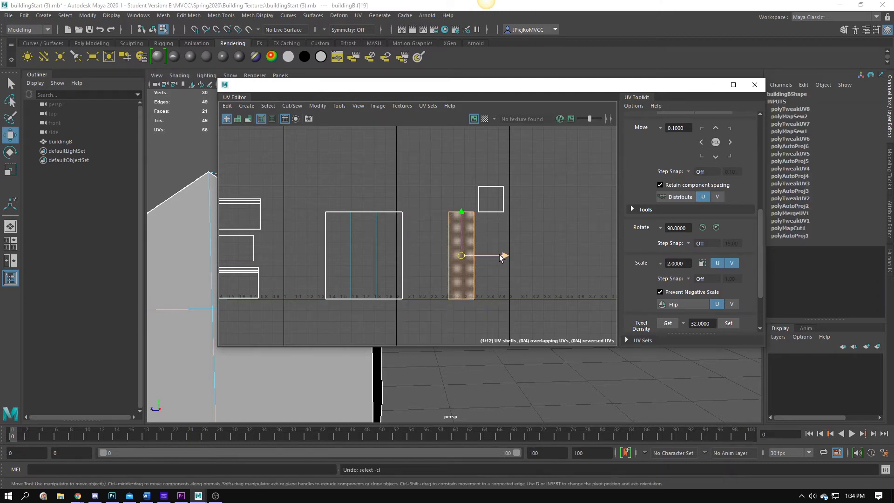
left_click_drag(500, 258, 457, 256)
right_click_drag(242, 287, 419, 274, "alt")
Merge the UVs along the edge shared by the last chimney side shell and the three-face shell
right_click_drag(554, 256, 540, 171)
left_click(587, 193)
middle_click_drag(579, 194, 506, 216, "alt")
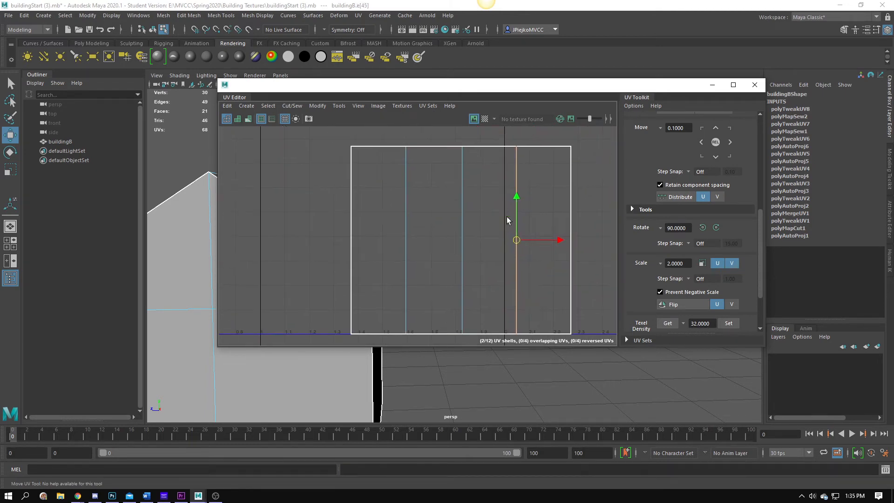
left_click(292, 106)
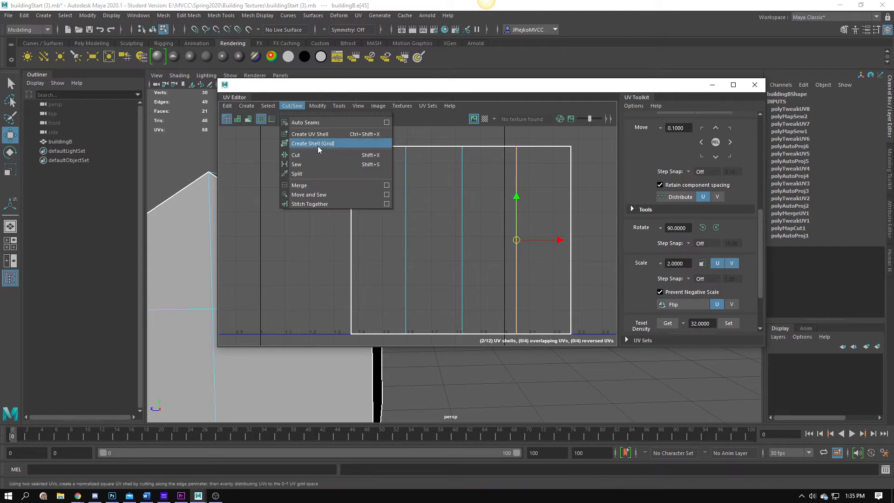
left_click(330, 185)
Find the side-shell edge that matches the square chimney top's lower edge and move the top shell directly above it
right_click_drag(334, 189, 266, 260, "alt")
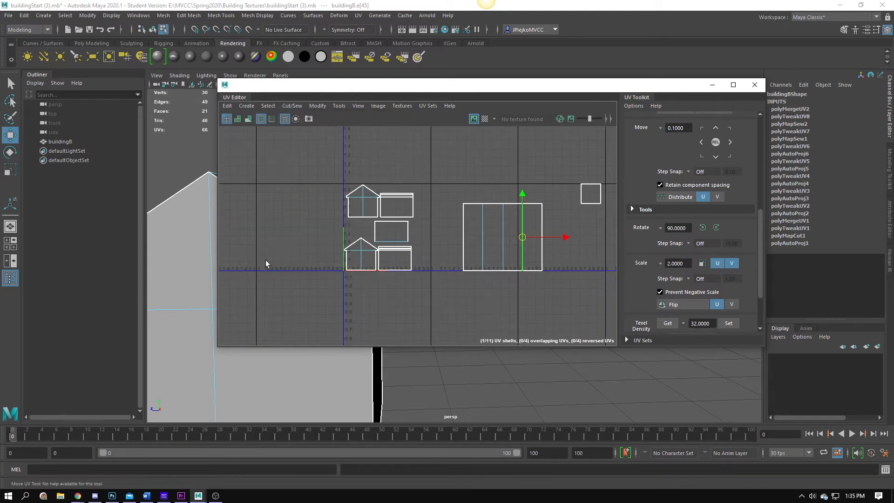
middle_click_drag(536, 203, 506, 220, "alt")
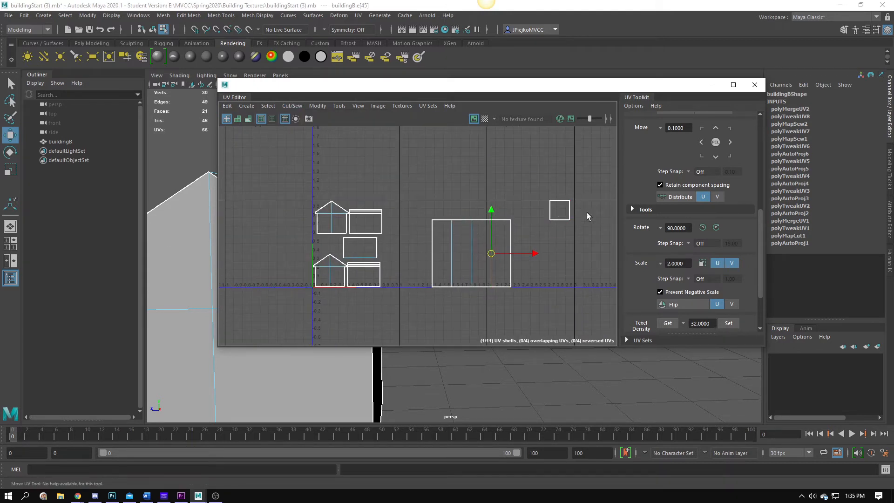
left_click(565, 222, "shift")
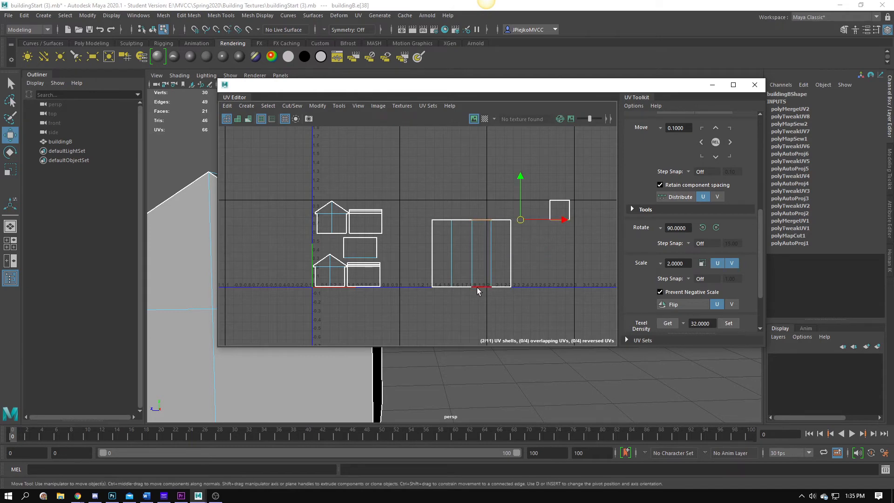
middle_click_drag(470, 175, 462, 185, "alt")
right_click_drag(462, 186, 551, 220, "alt")
middle_click_drag(551, 220, 510, 180, "alt")
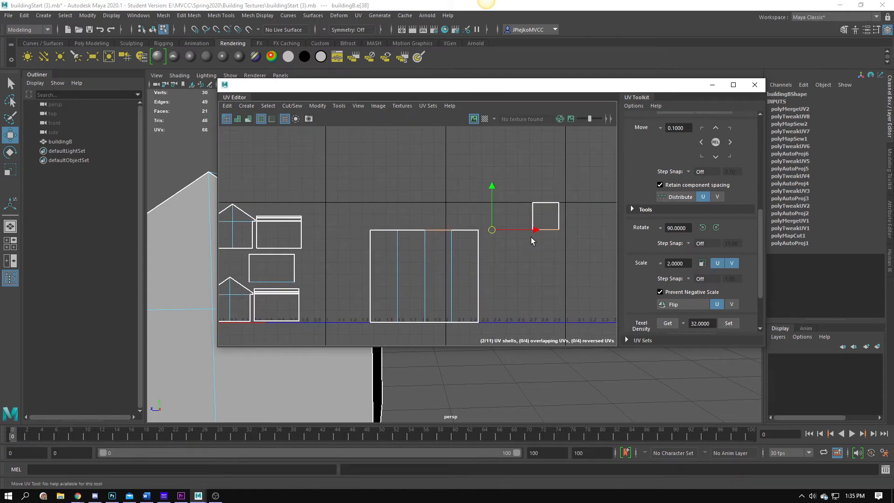
right_click_drag(540, 191, 498, 169)
left_click_drag(590, 222, 482, 223)
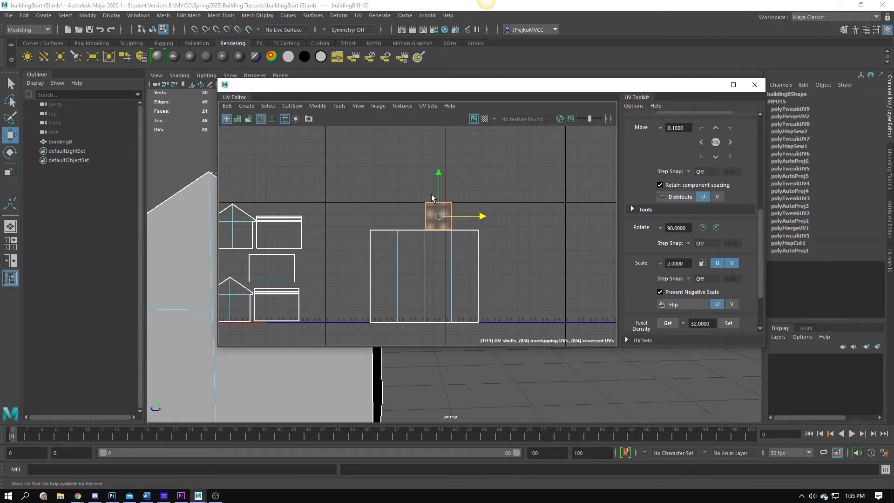
Try to sew the square chimney top to the side shell along their shared edge, and undo the sew
left_click(441, 230)
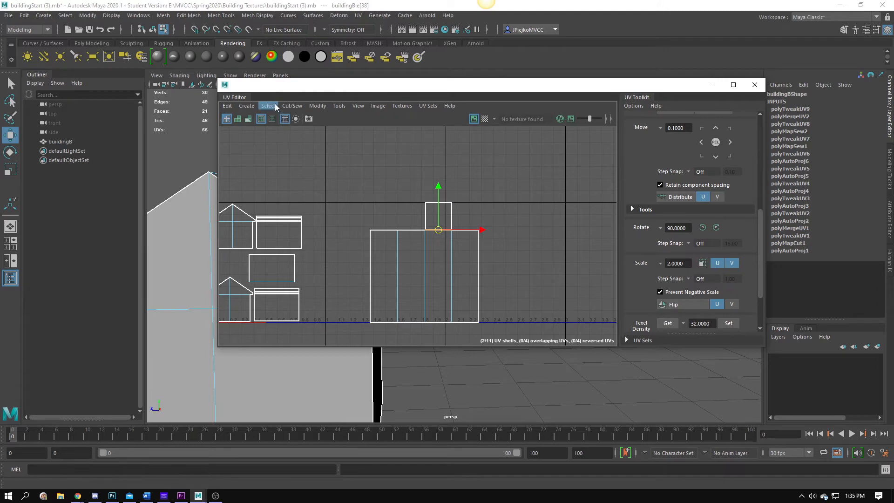
left_click(293, 106)
left_click(316, 164)
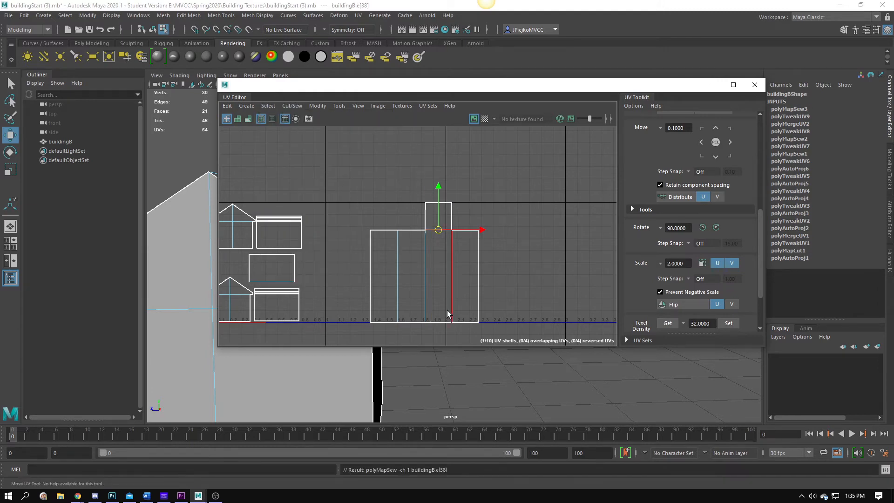
scroll(465, 244, "up", 5)
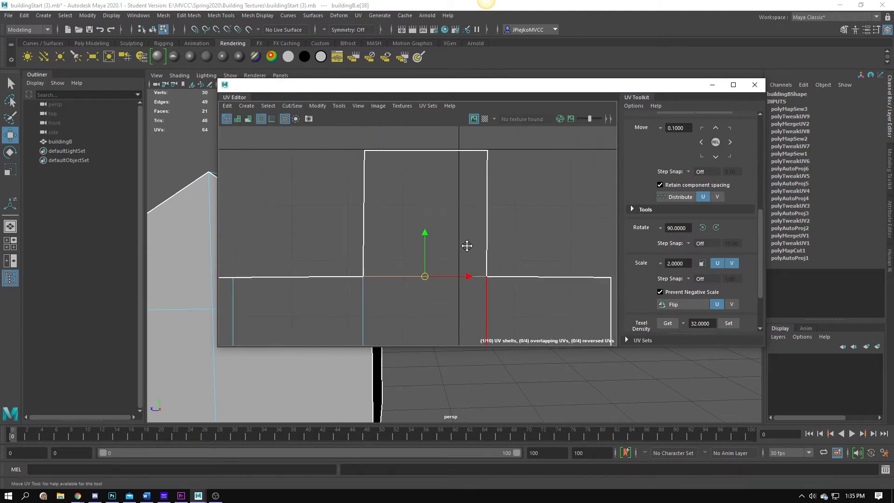
key("ctrl+z")
key("shift+z")
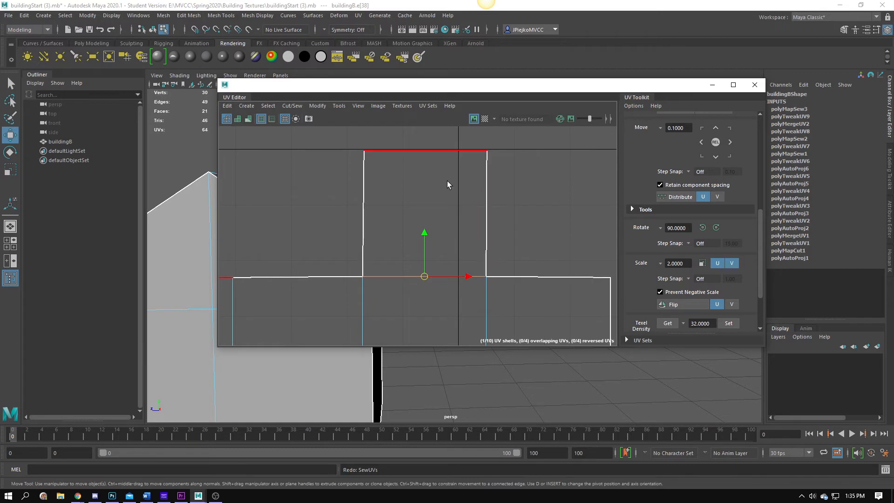
key("ctrl+z")
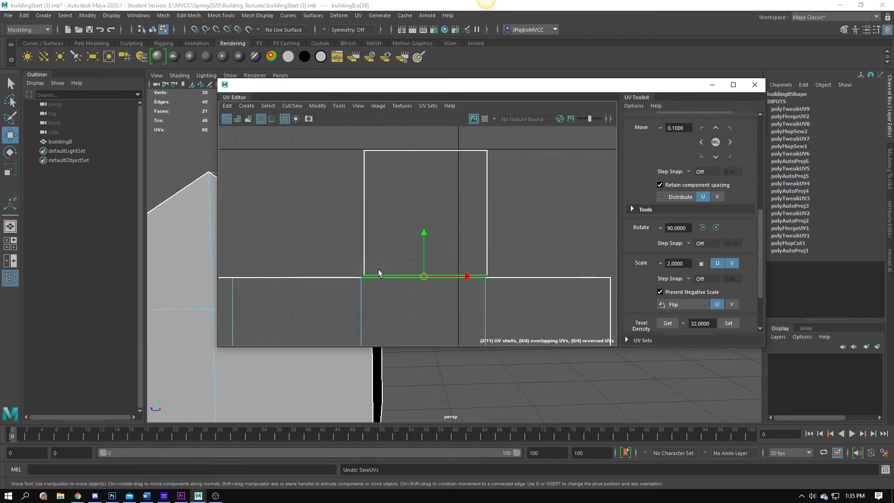
Move the square chimney top shell sideways and down until its lower edge meets the matching edge of the side shell
scroll(366, 272, "up", 5)
scroll(429, 289, "down", 4)
mouse_move(418, 278)
middle_mouse_down("alt")
mouse_move(426, 306)
mouse_move(412, 282)
middle_mouse_up("alt")
right_click_drag(412, 282, 337, 232, "alt")
middle_click_drag(337, 232, 339, 186, "alt")
middle_click_drag(481, 221, 474, 240, "alt")
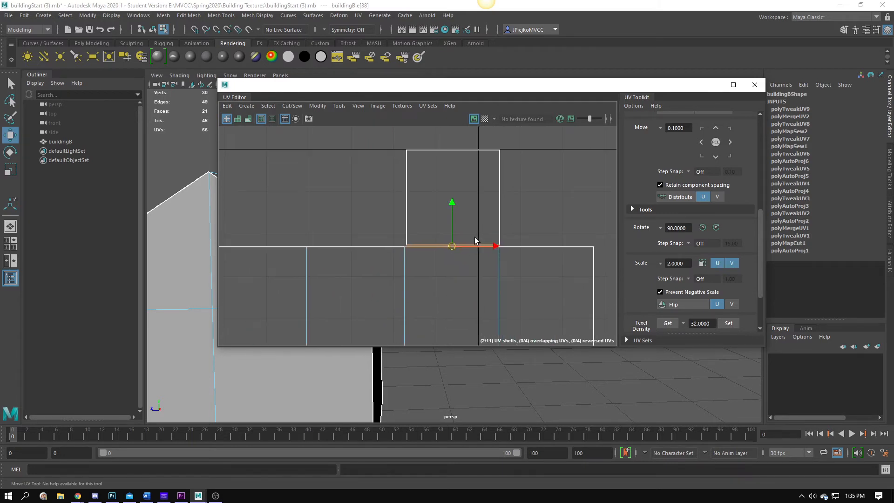
scroll(461, 228, "up", 1)
right_click_drag(463, 221, 405, 196)
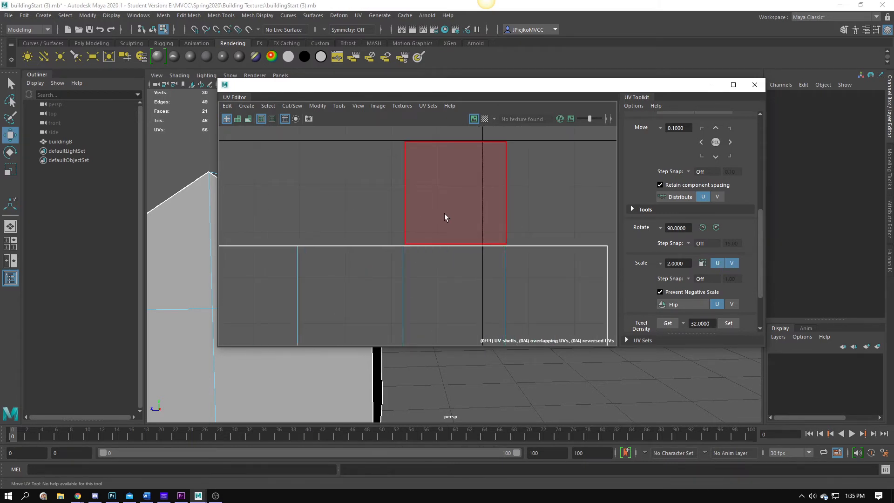
left_click(444, 214)
scroll(535, 222, "up", 4)
double_click(575, 85)
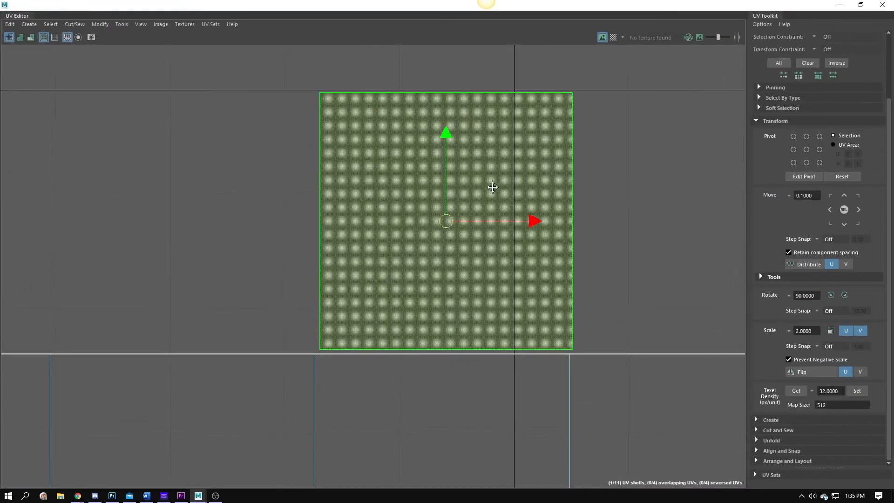
scroll(592, 280, "down", 1)
middle_click_drag(449, 269, 471, 221, "alt")
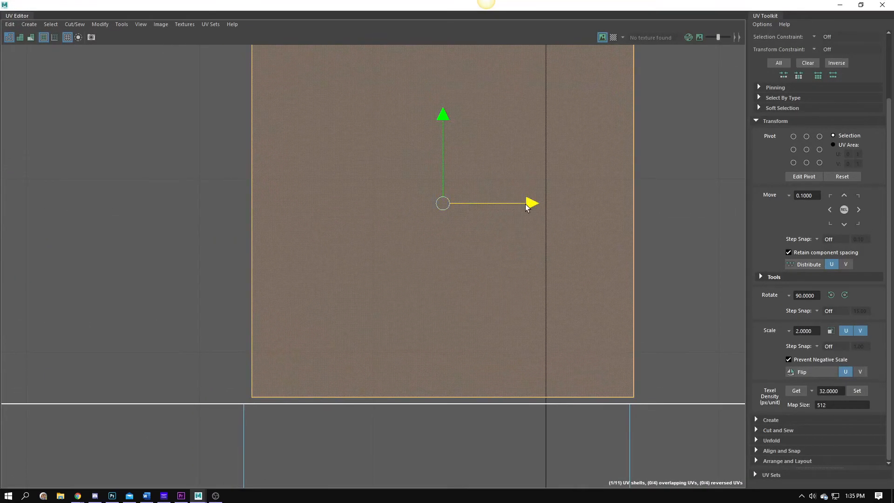
left_click_drag(526, 207, 520, 207)
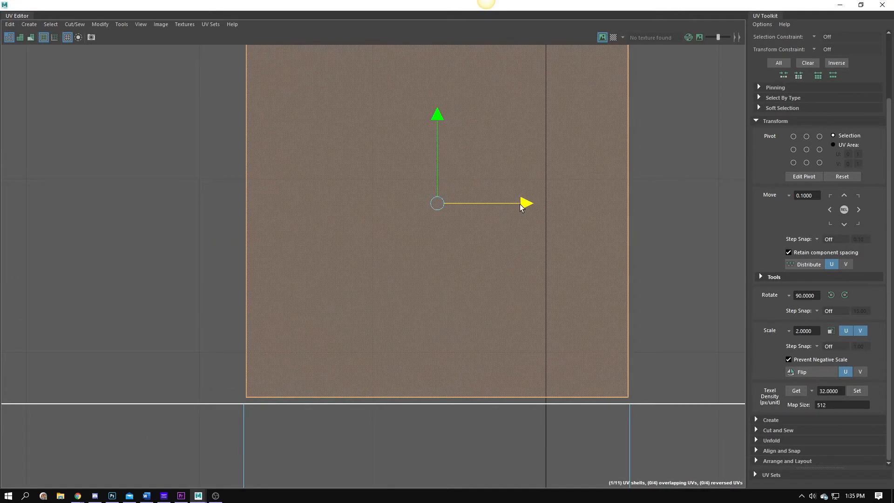
left_click_drag(433, 114, 433, 121)
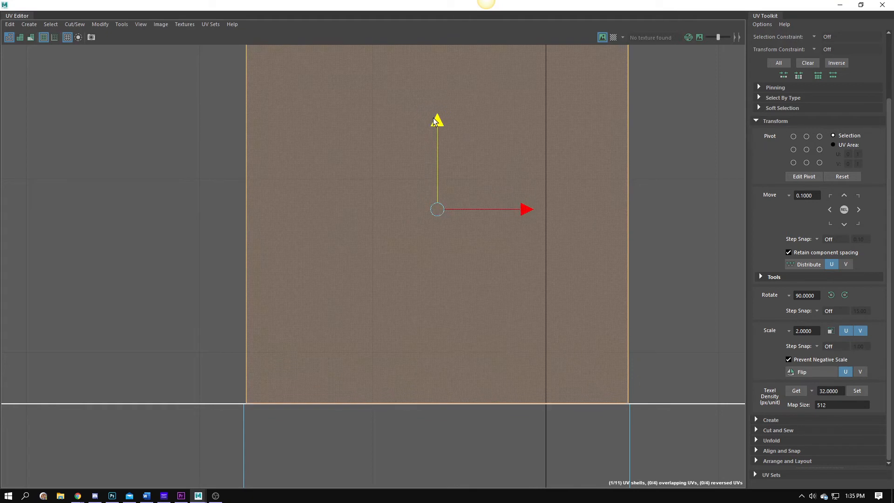
Sew the square chimney top to the side shell along their shared edge
left_click(457, 402)
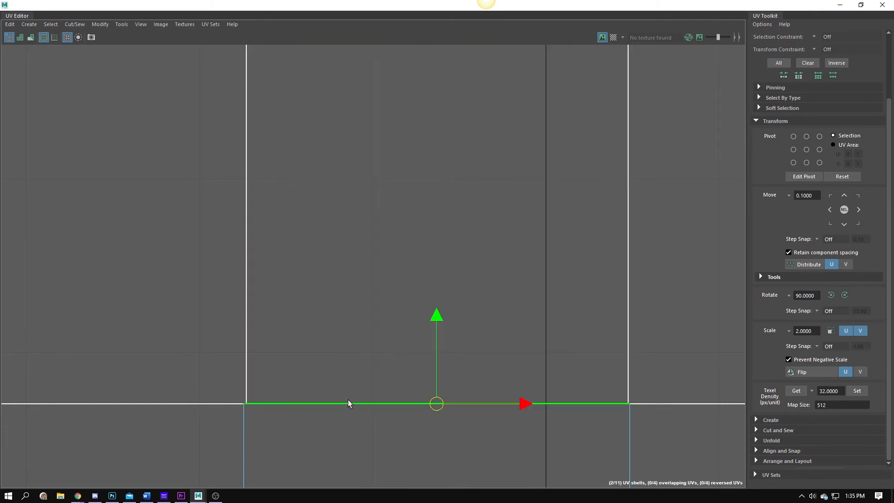
left_click(74, 24)
mouse_move(100, 24)
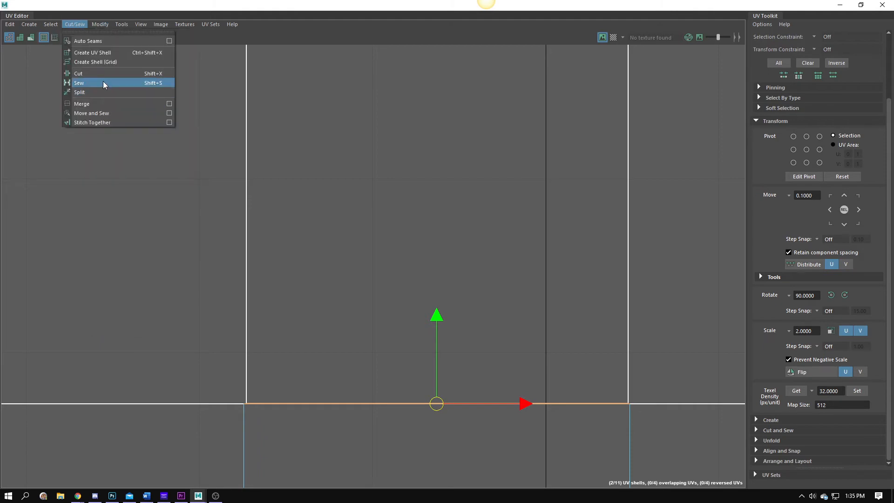
left_click(103, 84)
scroll(355, 281, "down", 5)
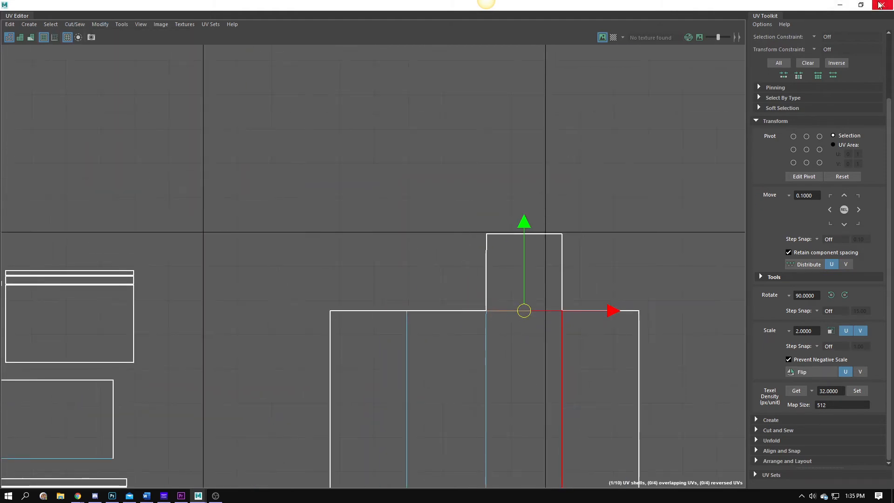
Turn on the checker map to compare the checker size on the chimney with the roof and walls, and turn it off
left_click(861, 5)
scroll(449, 337, "down", 5)
middle_click_drag(373, 321, 373, 224, "alt")
left_click_drag(319, 85, 529, 115)
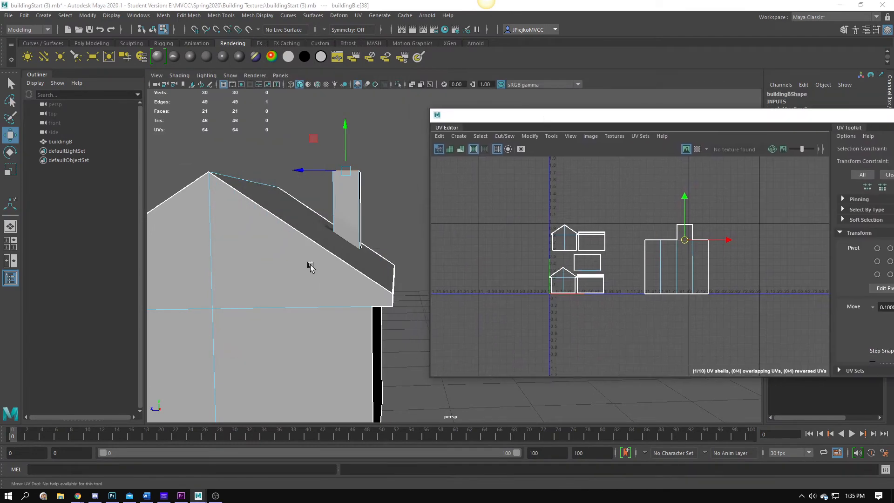
scroll(327, 265, "down", 5)
left_click(696, 149)
left_click_drag(401, 251, 307, 280, "alt")
right_click_drag(307, 279, 670, 253, "alt")
middle_click_drag(346, 220, 402, 224, "alt")
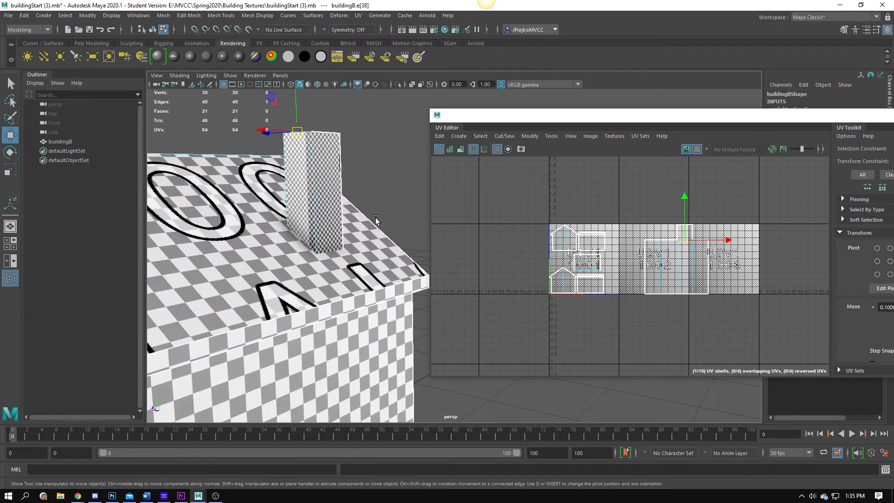
left_click_drag(304, 277, 391, 295, "alt")
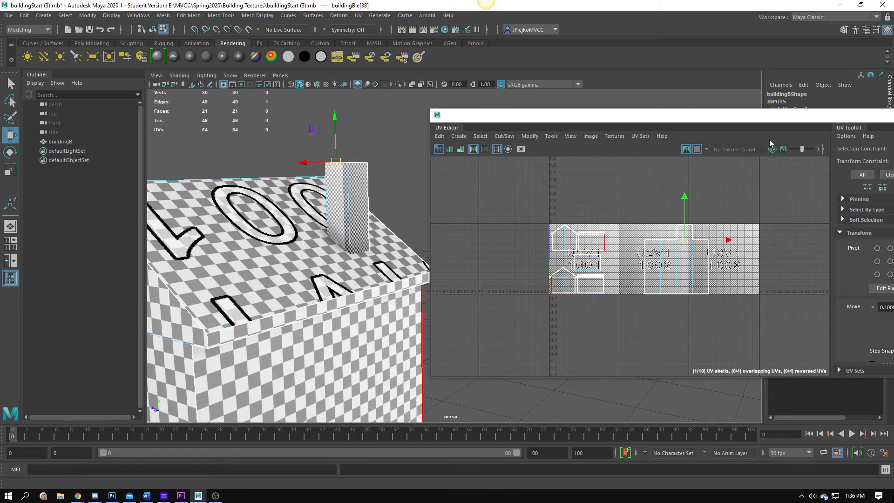
left_click(696, 149)
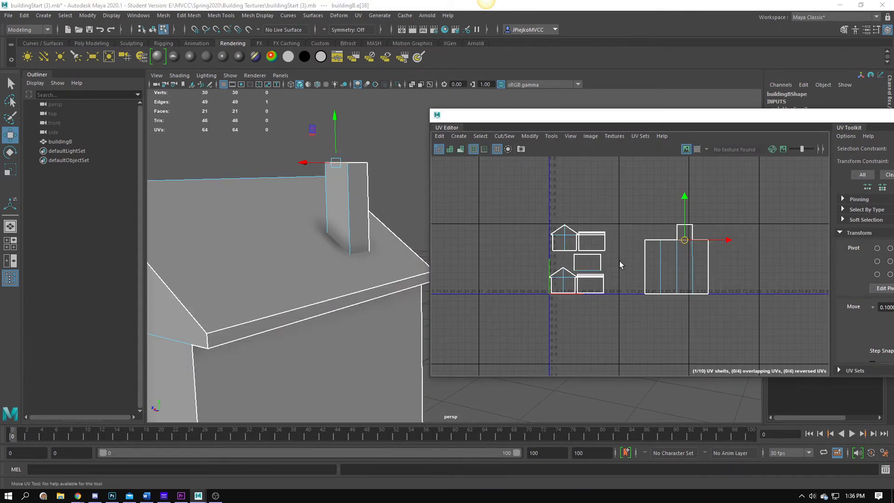
Scale down the joined chimney shell and place it beside the plain rectangular shell inside the first UV tile
right_click_drag(697, 264, 664, 250)
left_click(679, 261)
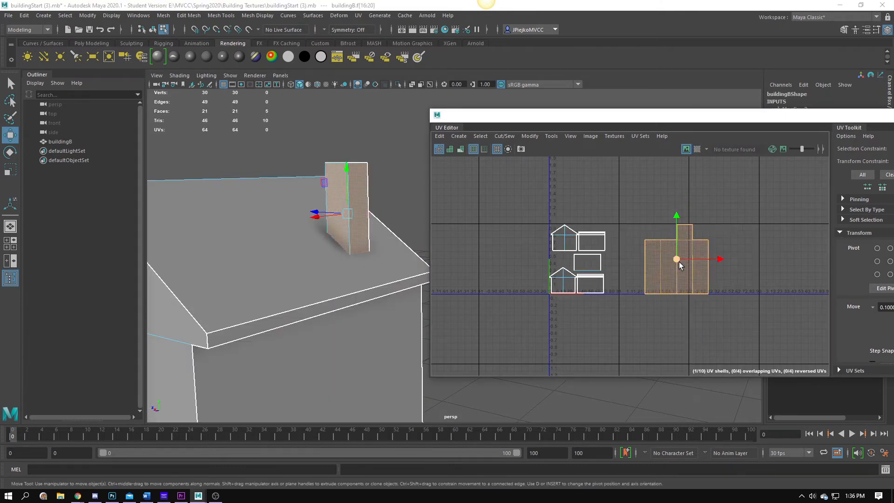
key("r")
left_click_drag(678, 258, 591, 264)
key("w")
right_click_drag(592, 271, 677, 280, "alt")
middle_click_drag(678, 280, 686, 287, "alt")
right_click_drag(686, 287, 707, 291, "alt")
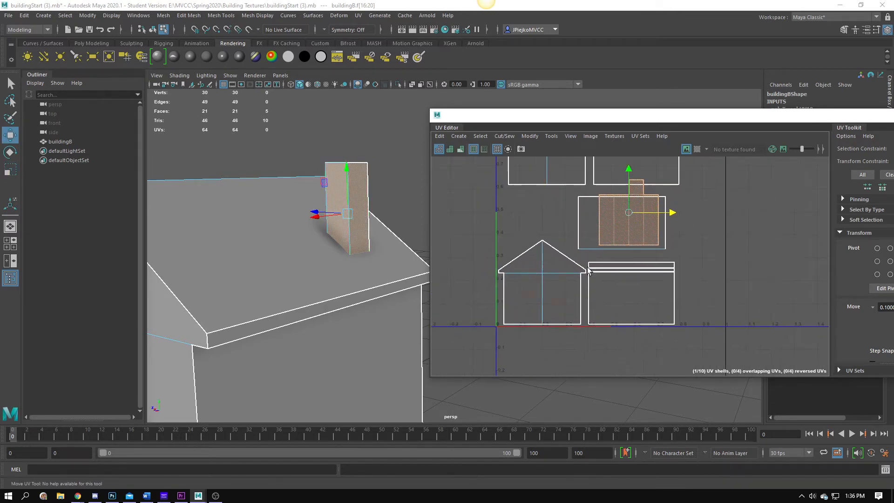
left_click_drag(629, 218, 686, 239)
key("r")
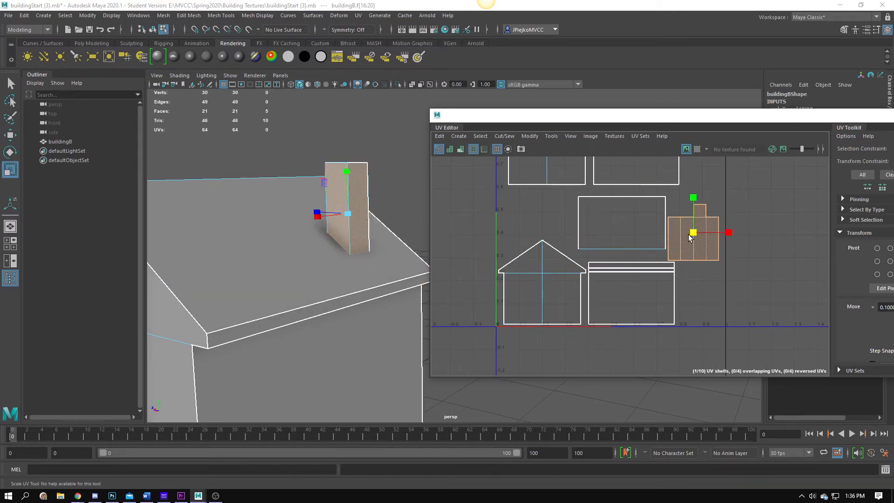
key("w")
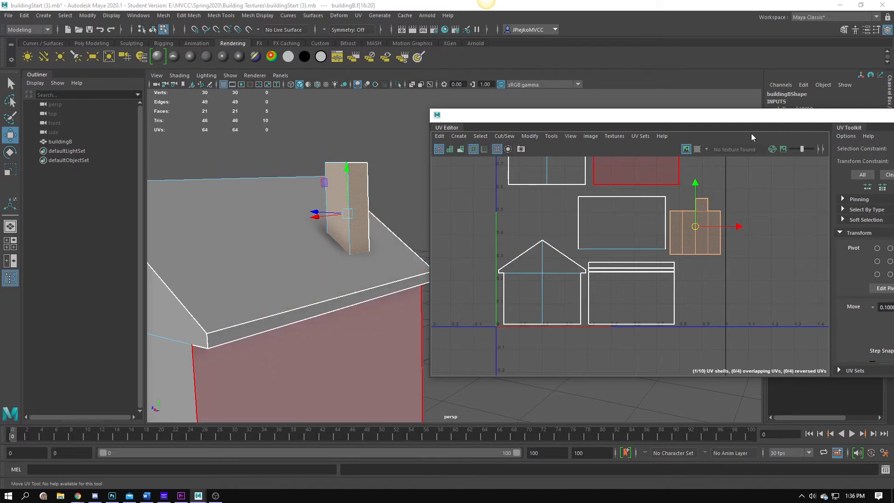
Scale the chimney shell down further while comparing its checkers with the roof's, and hide the checker map
left_click(697, 149)
left_click_drag(353, 267, 394, 289, "alt")
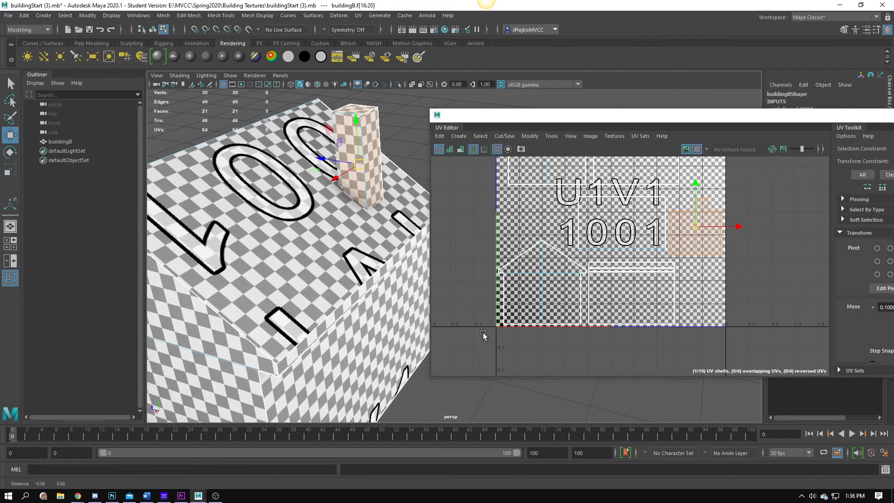
middle_click_drag(679, 243, 686, 289, "alt")
right_click_drag(686, 289, 805, 294, "alt")
key("r")
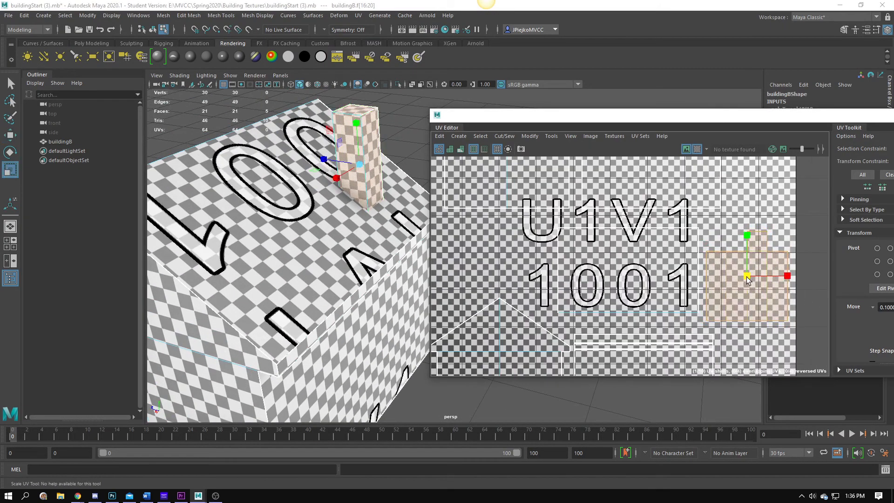
left_click_drag(747, 279, 733, 280)
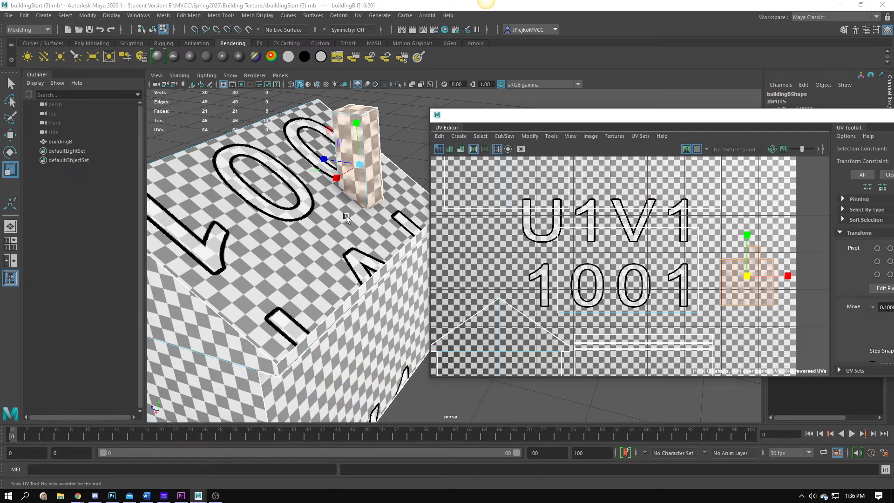
left_click(697, 149)
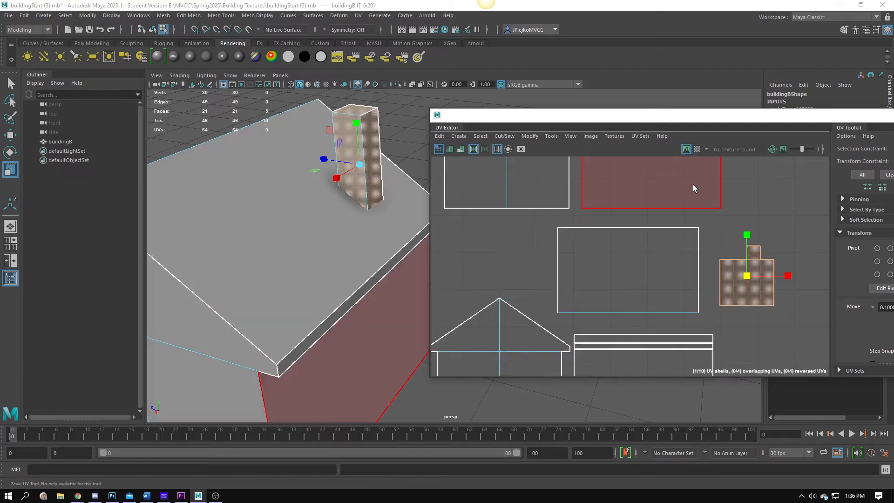
right_click_drag(663, 279, 358, 263, "alt")
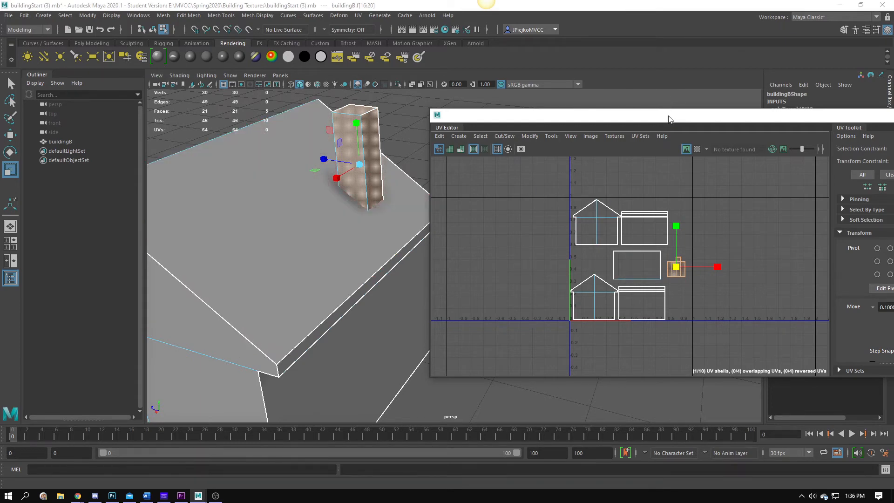
Enlarge the UV Editor to full screen and display all UV shells with distortion shading
double_click(656, 118)
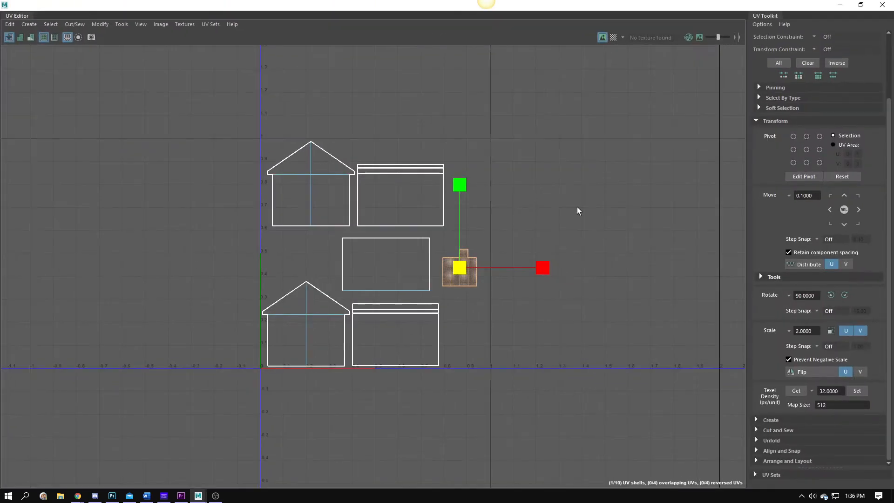
right_click_drag(331, 283, 570, 347, "alt")
middle_click_drag(570, 347, 505, 340, "alt")
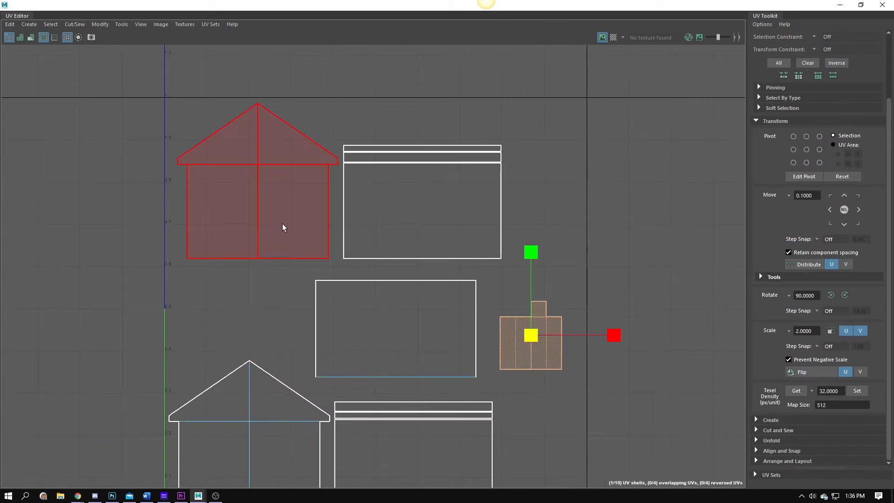
right_click_drag(533, 226, 501, 105)
key("w")
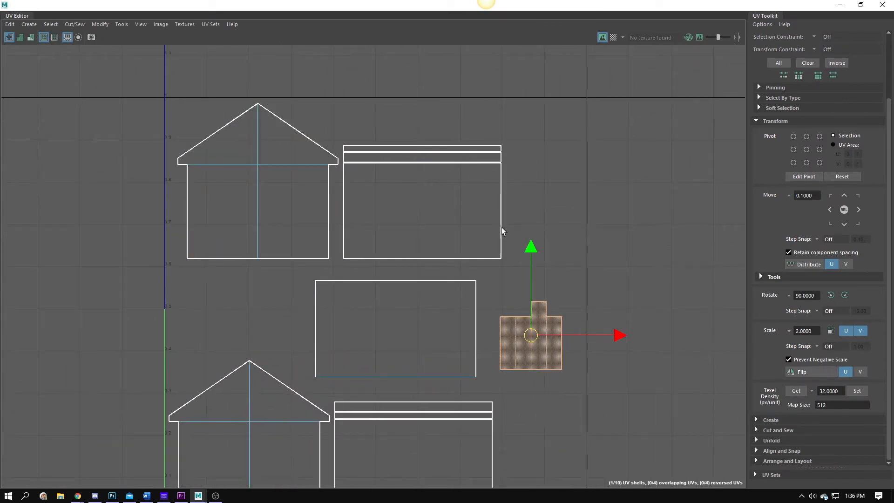
middle_click_drag(492, 269, 492, 219, "alt")
right_click_drag(534, 279, 401, 224, "alt")
middle_click_drag(402, 223, 401, 276, "alt")
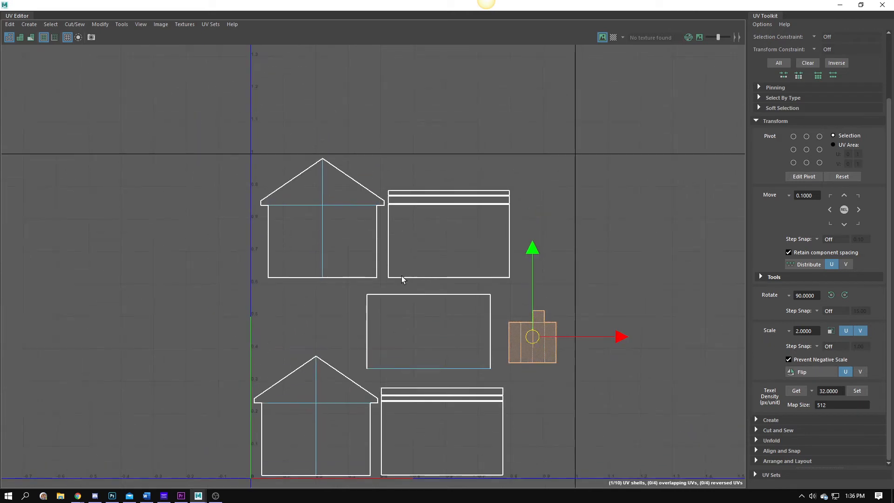
left_click(31, 39)
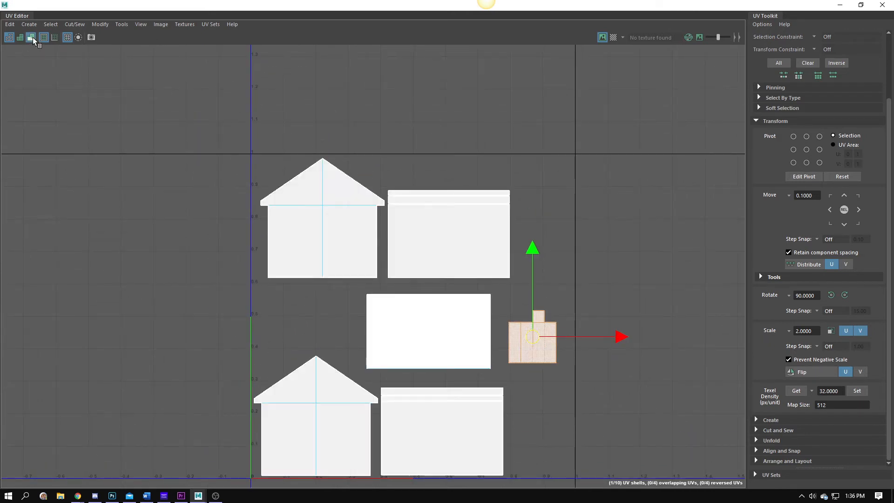
left_click(31, 39)
left_click(31, 39)
Pull the lower-left corner UV of the upper gable wall shell far outside the tile to distort its face, and undo the move
right_click_drag(429, 228, 454, 227)
left_click_drag(258, 255, 305, 305)
left_click_drag(267, 277, 2, 450)
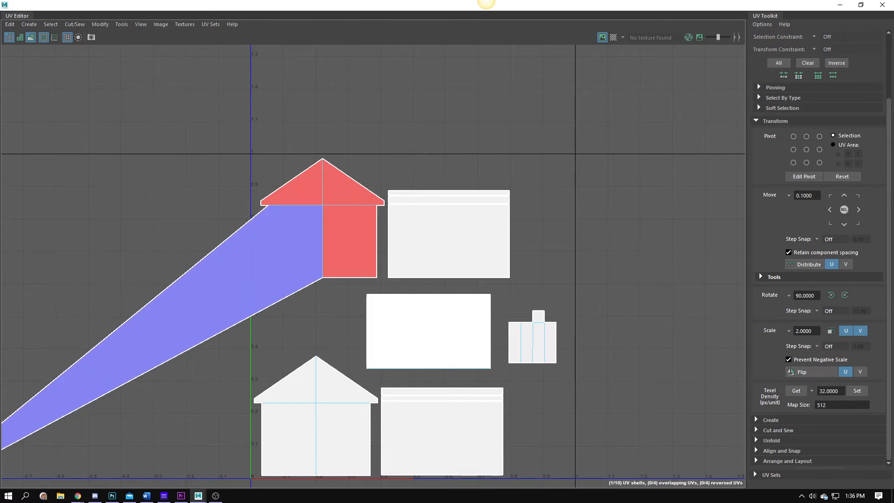
middle_click_drag(284, 304, 409, 264, "alt")
scroll(409, 263, "down", 2)
key("ctrl+z")
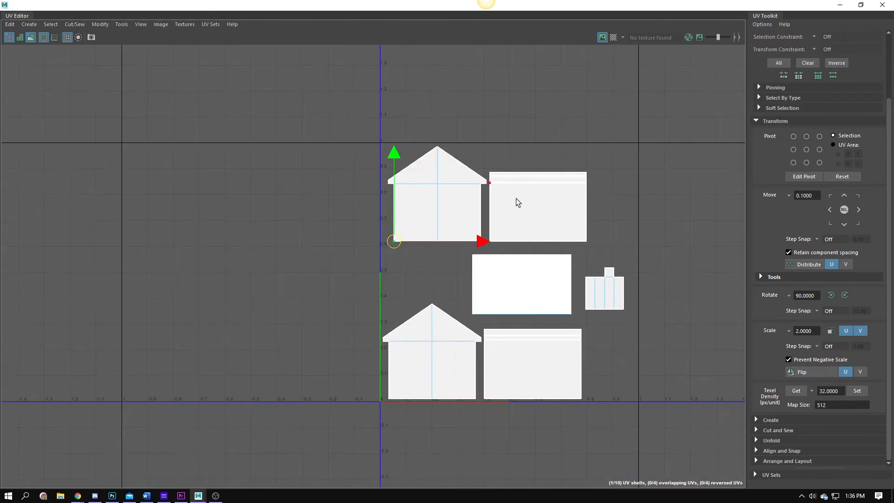
With the building visible beside the UV Editor, move the same gable wall corner UV outward again and undo it
left_click_drag(715, 6, 721, 120)
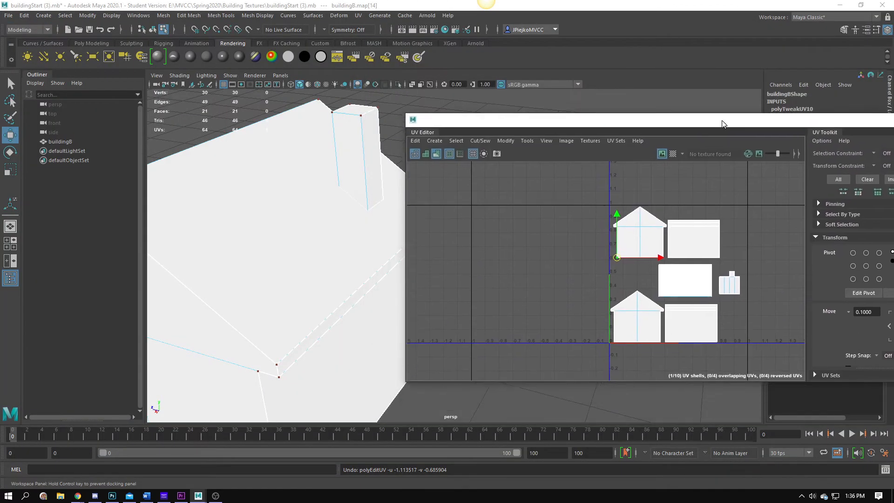
left_click_drag(303, 242, 251, 165, "alt")
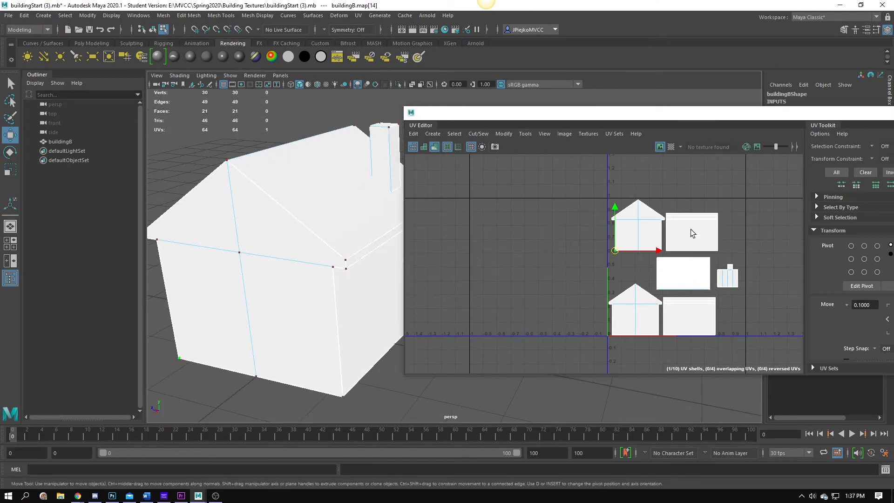
left_click_drag(612, 257, 531, 281)
key("ctrl+z")
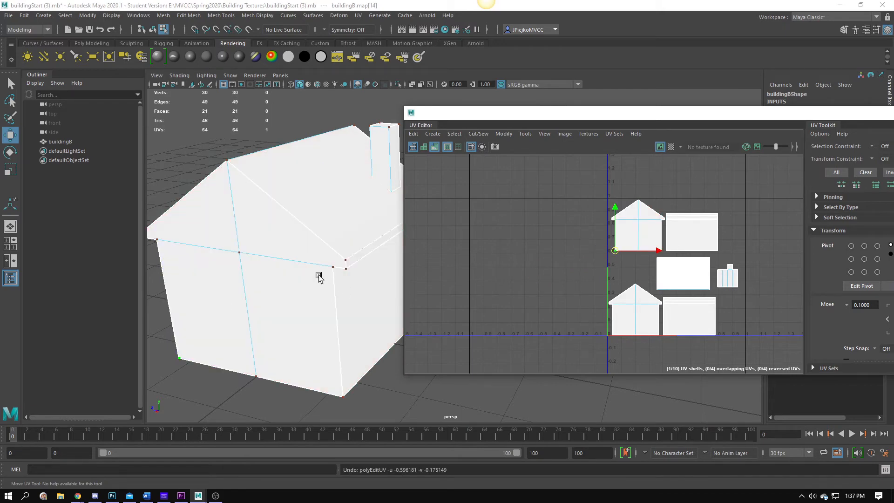
Return the UV Editor to full screen and clear the UV selection
left_click_drag(318, 277, 276, 259, "alt")
middle_click_drag(638, 262, 622, 249, "alt")
right_click_drag(622, 249, 648, 262, "alt")
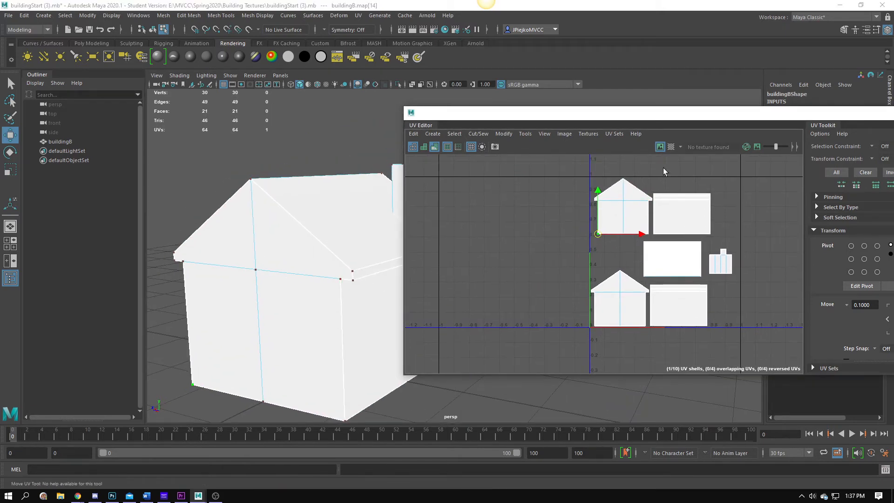
double_click(684, 113)
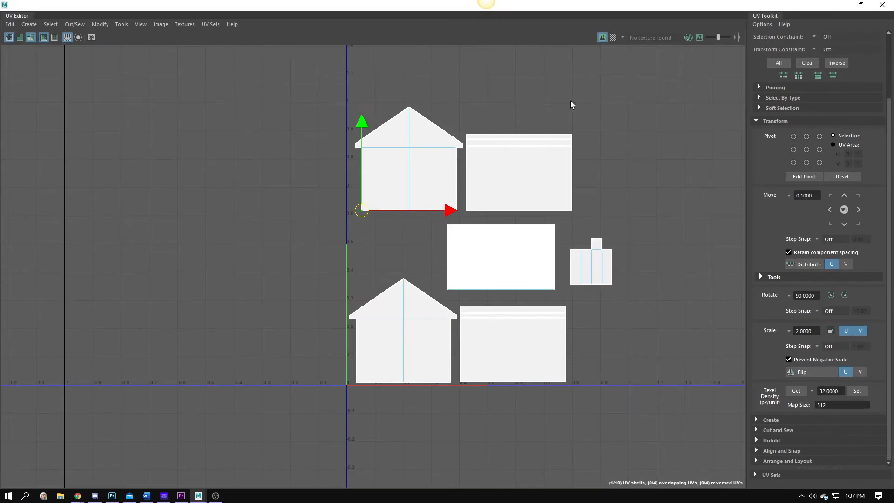
left_click(614, 126)
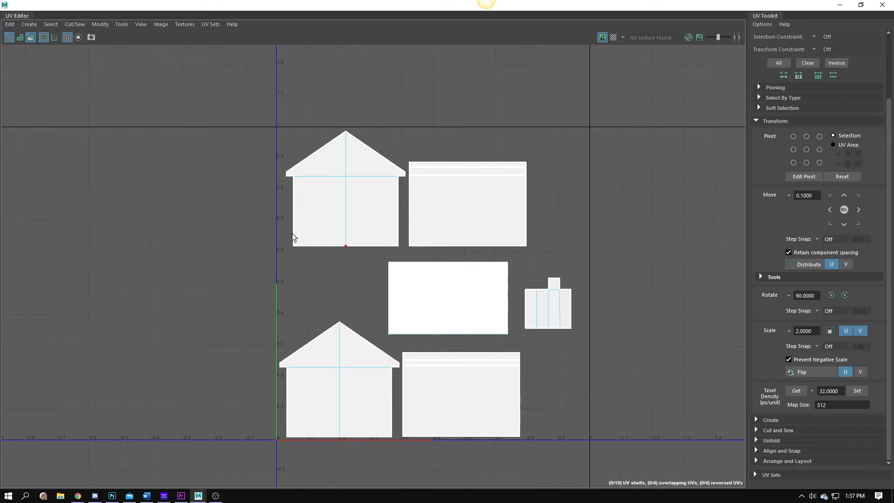
With the building revealed beside the UV Editor, display the checker map on it and turn off the UV distortion shading
left_click_drag(403, 4, 650, 140)
left_click(653, 173)
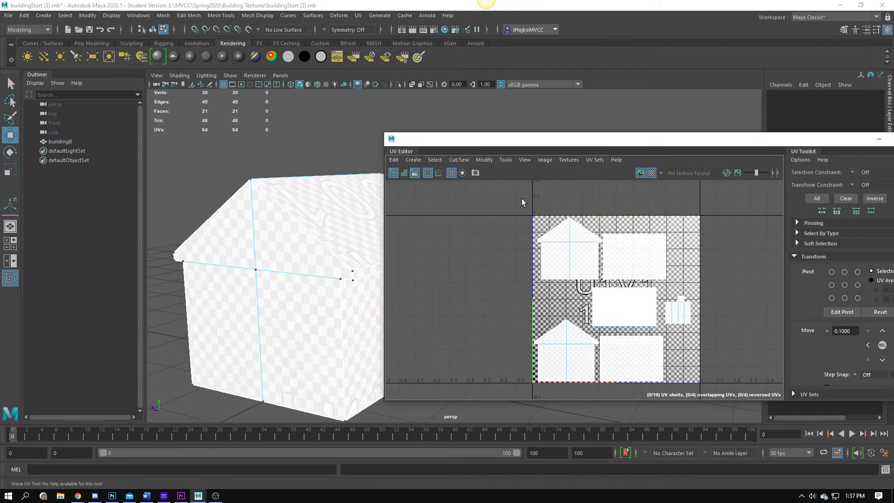
left_click_drag(326, 188, 253, 229, "alt")
right_click_drag(318, 186, 354, 160)
left_click(414, 172)
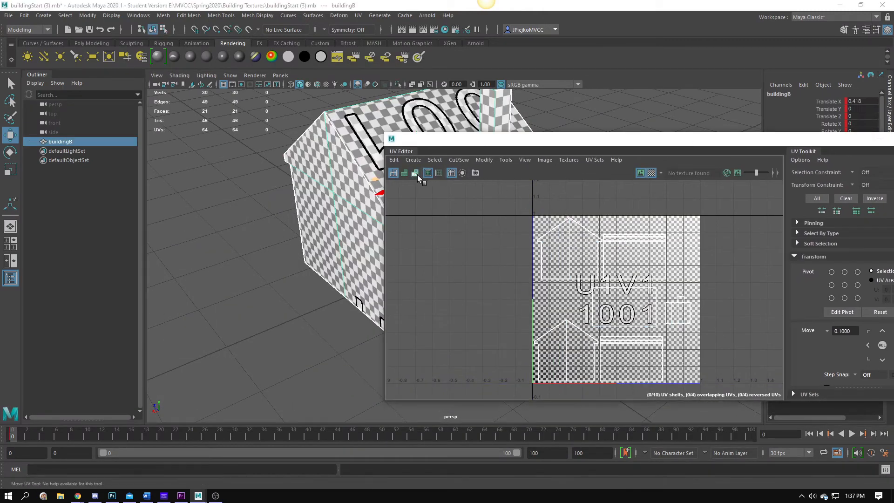
Inspect the checker pattern on the building's walls, roof and chimney from several sides, and turn the checker map off
scroll(250, 220, "up", 3)
left_click_drag(249, 220, 387, 251, "alt")
left_click_drag(388, 259, 238, 240, "alt")
middle_click_drag(238, 241, 186, 228, "alt")
left_click_drag(223, 228, 307, 209, "alt")
left_click(651, 173)
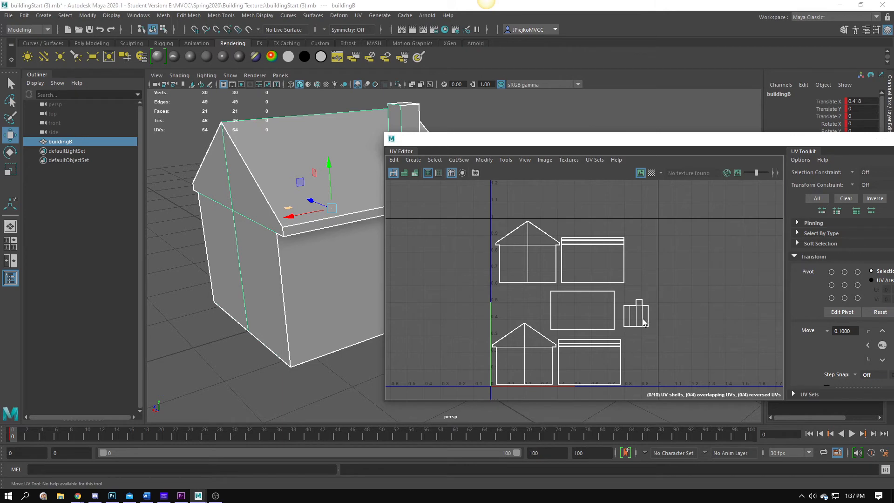
Select all the UV shells, scale them up uniformly, and enlarge the UV Editor to full screen
right_click_drag(614, 292, 585, 276)
mouse_move(492, 268)
middle_mouse_down("alt")
mouse_move(481, 239)
mouse_move(480, 271)
middle_mouse_up("alt")
left_click_drag(449, 206, 765, 399)
middle_click_drag(563, 285, 589, 252, "alt")
right_click_drag(590, 247, 550, 234)
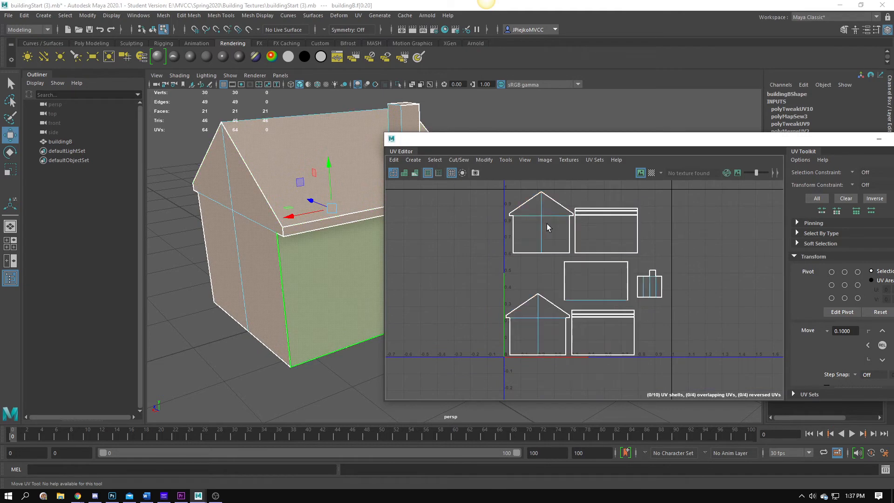
key("r")
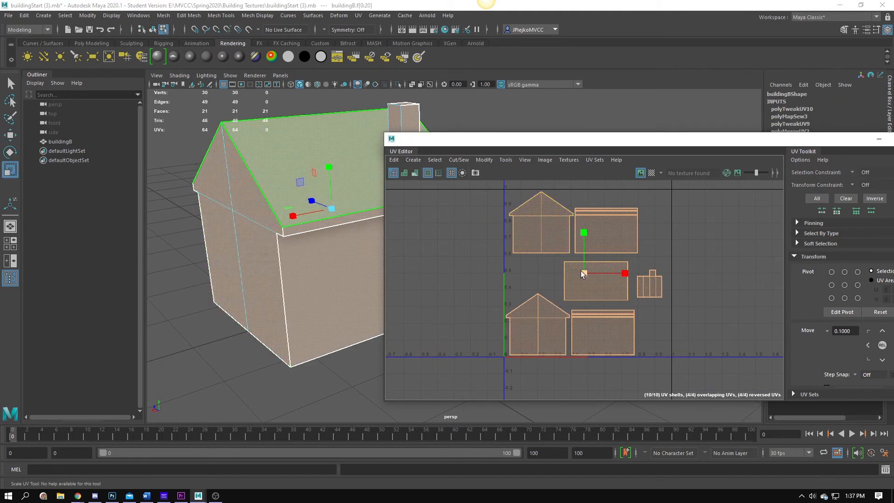
left_click_drag(582, 272, 593, 276)
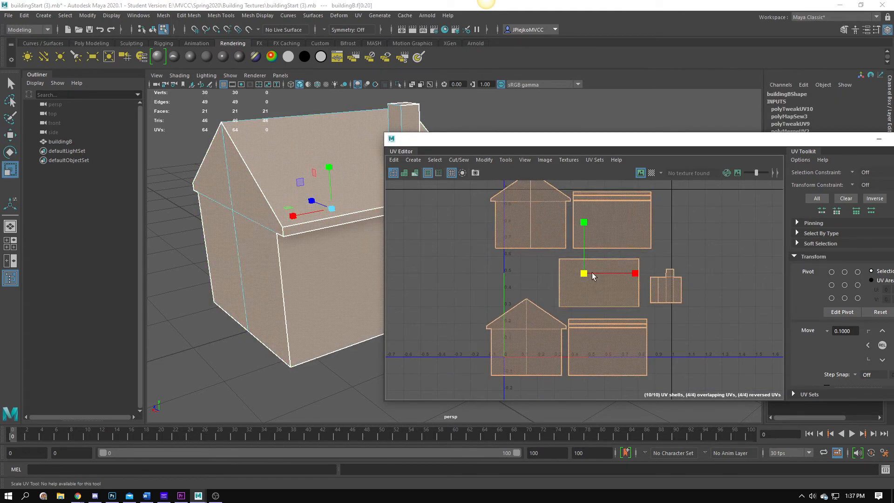
key("f")
double_click(751, 140)
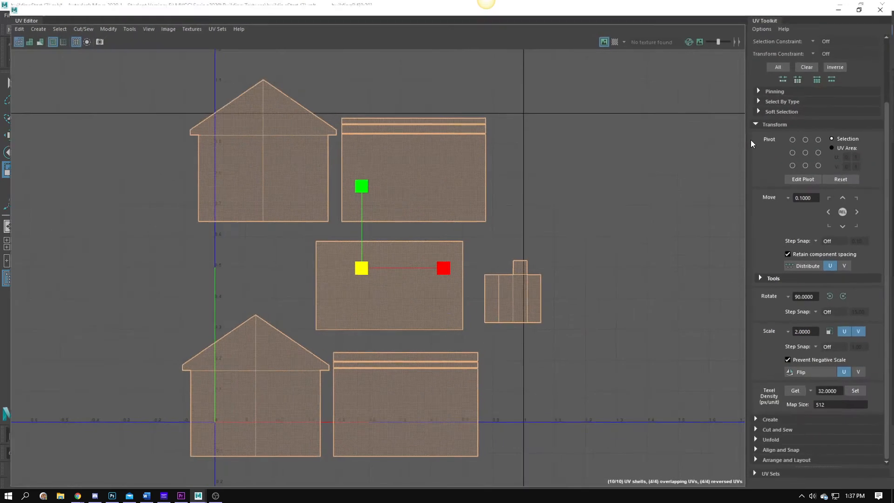
Move the upper side wall shells to the right edge of the UV tile and bring the upper gable wall shell next to them
middle_click_drag(478, 193, 583, 251, "alt")
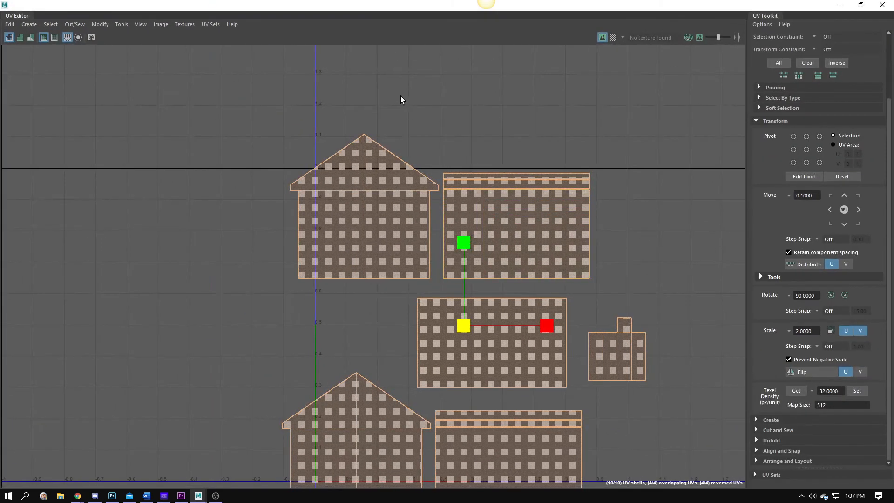
middle_click_drag(503, 240, 473, 218, "alt")
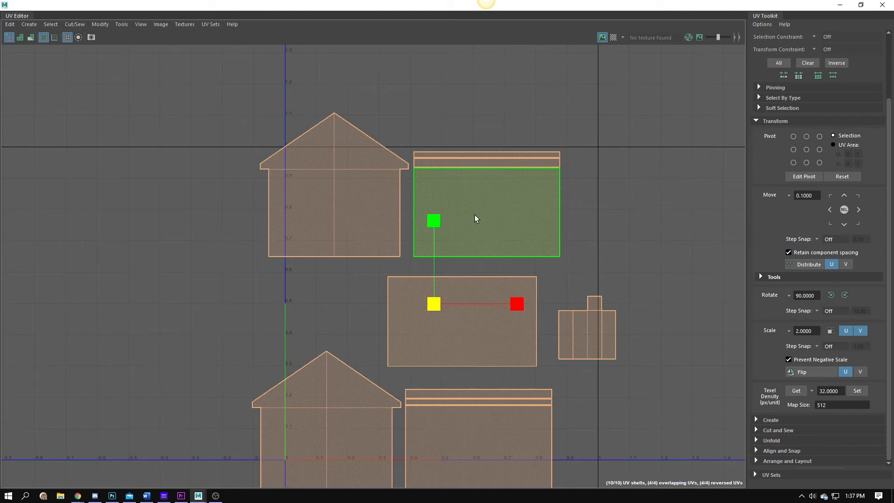
left_click_drag(451, 115, 518, 237)
left_click_drag(482, 201, 515, 205)
key("ctrl+z")
left_click_drag(571, 204, 608, 208)
left_click_drag(248, 107, 468, 187)
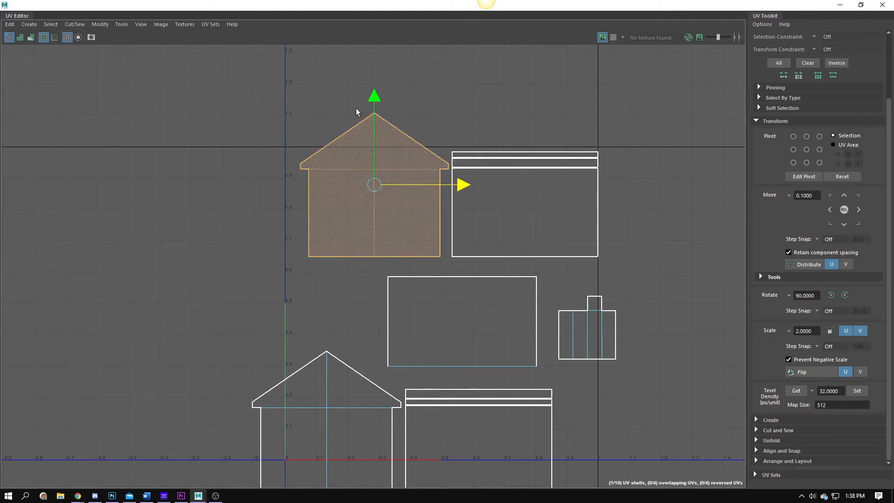
Move the large rectangular shell out past the UV tile's left side and the chimney shell out past its right side
middle_click_drag(437, 259, 393, 187, "alt")
right_click_drag(497, 215, 437, 286, "alt")
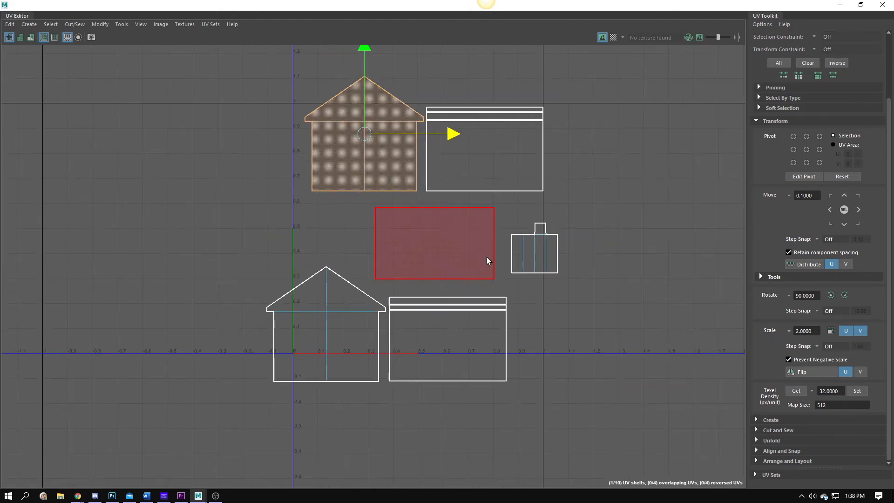
left_click(465, 249)
left_click_drag(464, 250, 203, 182)
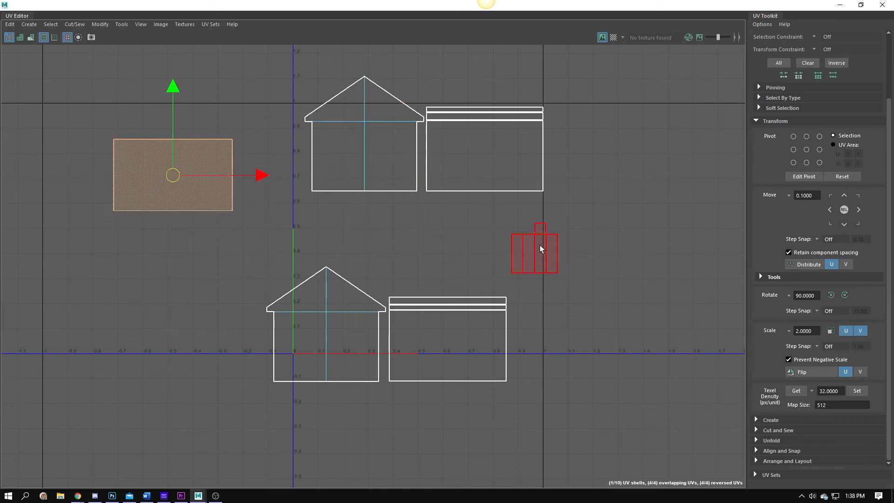
left_click(554, 256)
left_click_drag(556, 257, 643, 267)
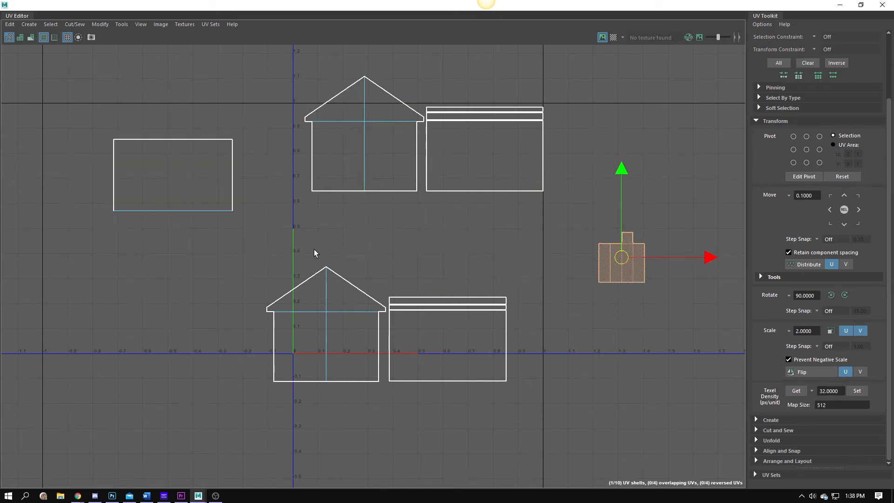
Move the upper gable and side wall shells down and the lower ones up and right so both groups fit inside the UV tile
left_click(342, 213)
right_click_drag(342, 214, 314, 220)
middle_click_drag(313, 220, 305, 257, "alt")
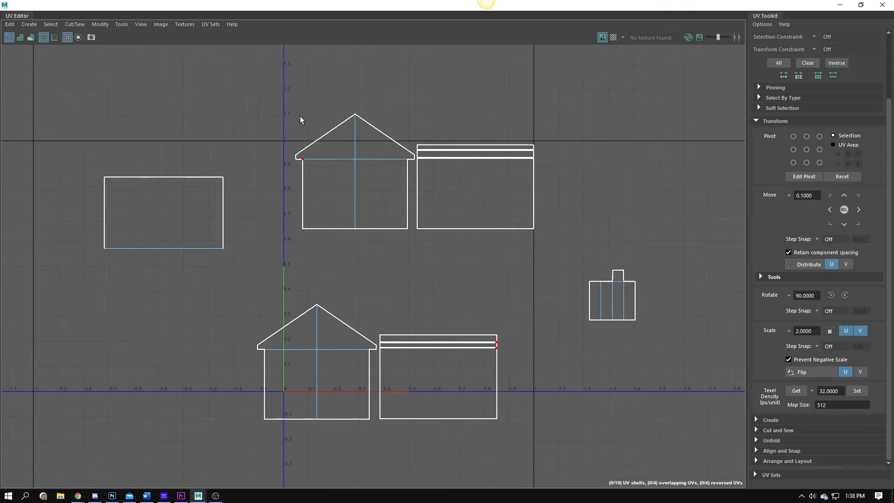
left_click_drag(244, 91, 358, 171)
right_click(357, 164)
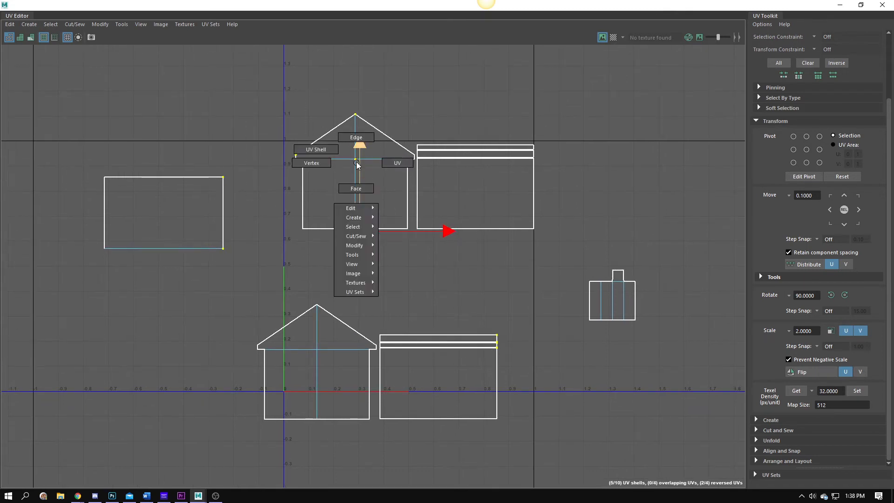
left_click(338, 152)
left_click_drag(285, 100, 417, 201)
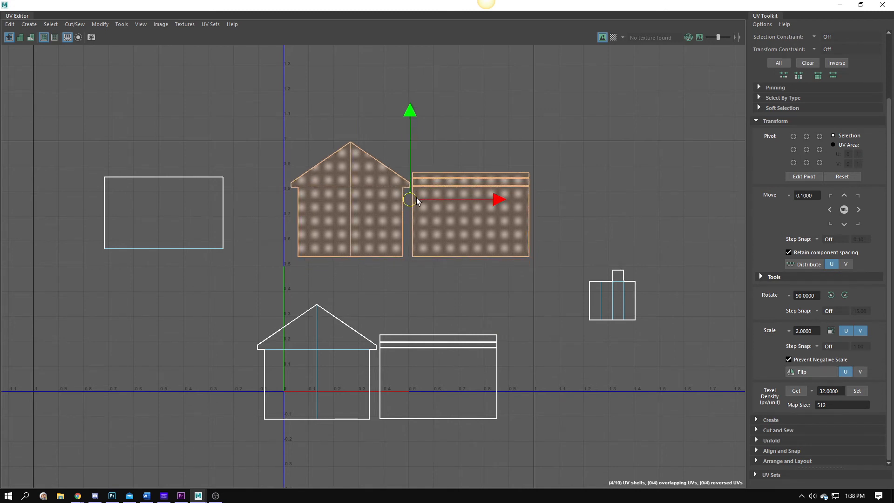
left_click_drag(157, 283, 529, 418)
left_click_drag(379, 366, 408, 336)
Select the lower side wall's left edge to identify the matching edge on the lower gable wall
right_click_drag(368, 372, 487, 347, "alt")
middle_click_drag(487, 347, 479, 294, "alt")
right_click_drag(479, 295, 689, 305, "alt")
middle_click_drag(457, 291, 405, 291, "alt")
right_click_drag(402, 321, 396, 302)
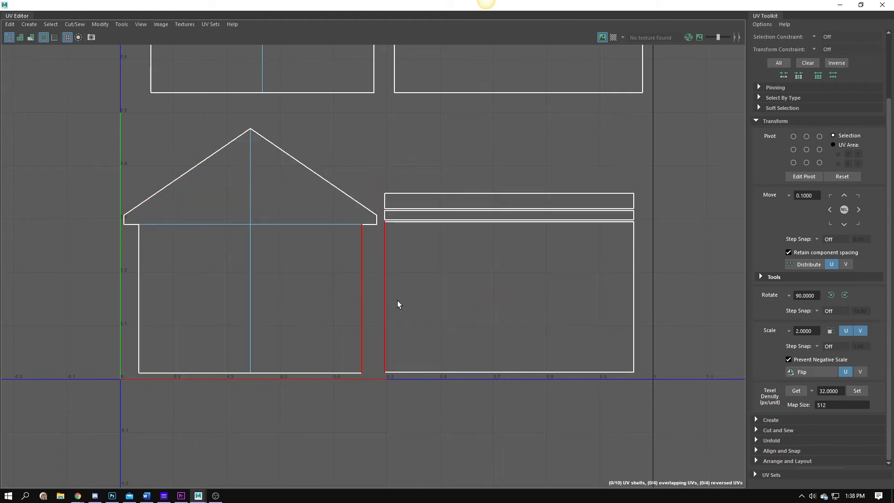
left_click(392, 299)
middle_click_drag(392, 303, 388, 316, "alt")
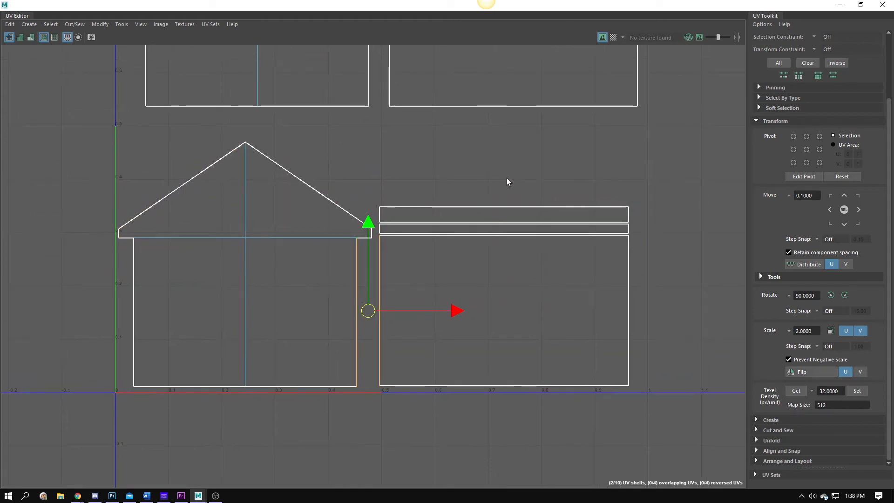
Try to slide the lower side wall face left against the gable wall, and undo the move
right_click_drag(472, 276, 470, 287)
left_click(471, 286)
left_click_drag(592, 310, 570, 309)
right_click_drag(288, 320, 342, 318, "alt")
middle_click_drag(415, 307, 391, 274, "alt")
right_click_drag(392, 273, 402, 273, "alt")
right_click_drag(402, 272, 371, 184)
left_click(371, 223)
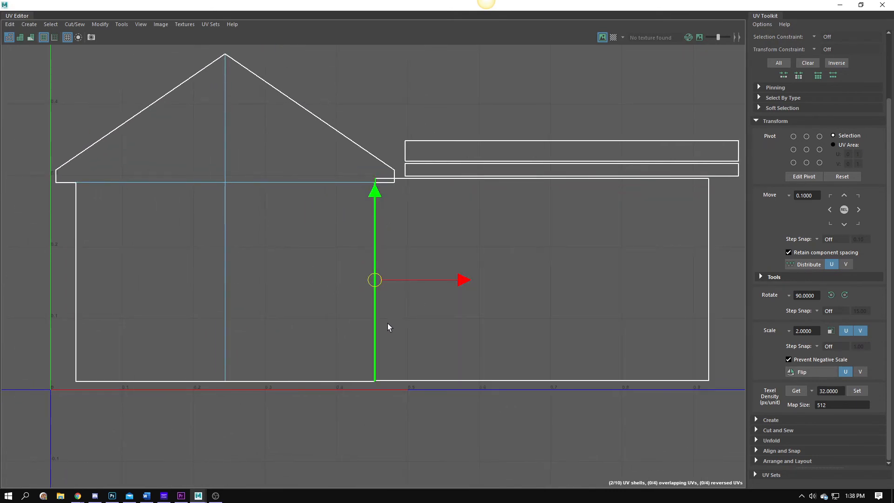
key("ctrl+z")
key("ctrl+z")
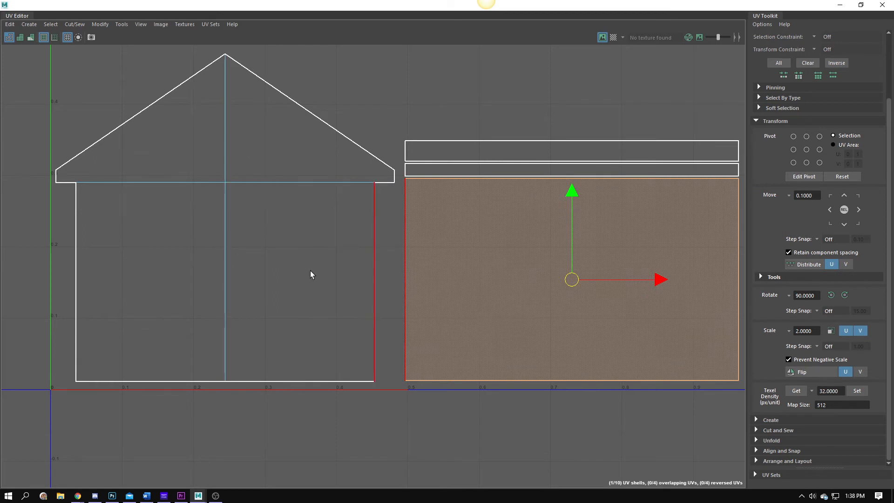
Slide the lower side wall face against the gable wall again, try a small vertical adjustment, and undo these moves
middle_click_drag(496, 268, 441, 251, "alt")
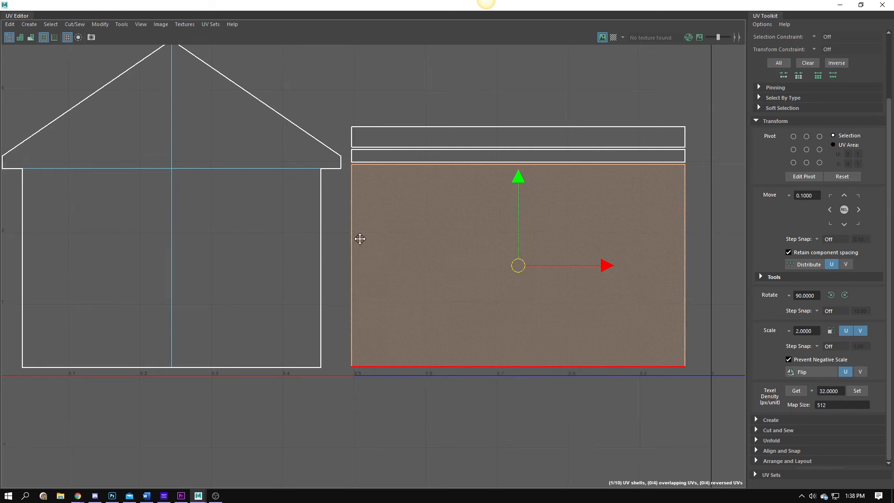
left_click(351, 184)
right_click_drag(433, 232, 432, 244)
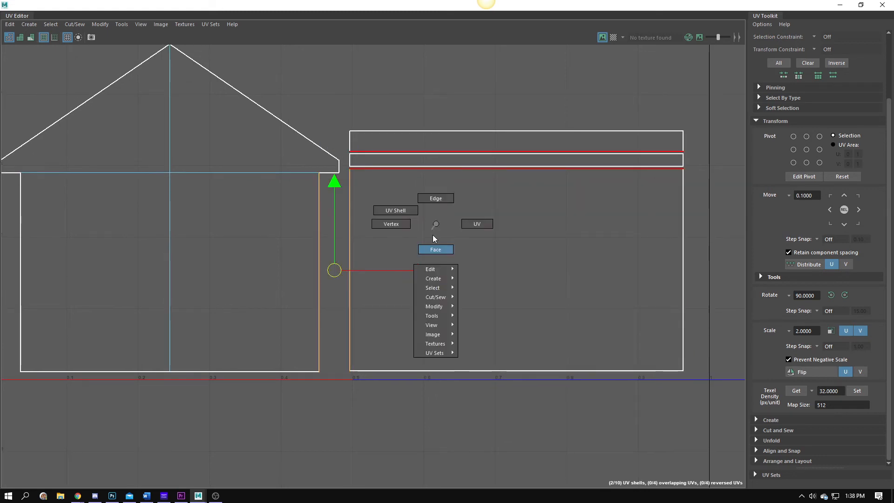
left_click(584, 240)
left_click_drag(598, 271, 567, 272)
left_click_drag(485, 182, 485, 186)
key("ctrl+z")
middle_click_drag(376, 221, 343, 233, "alt")
right_click_drag(342, 232, 241, 237, "alt")
right_click(344, 226)
left_click(384, 227)
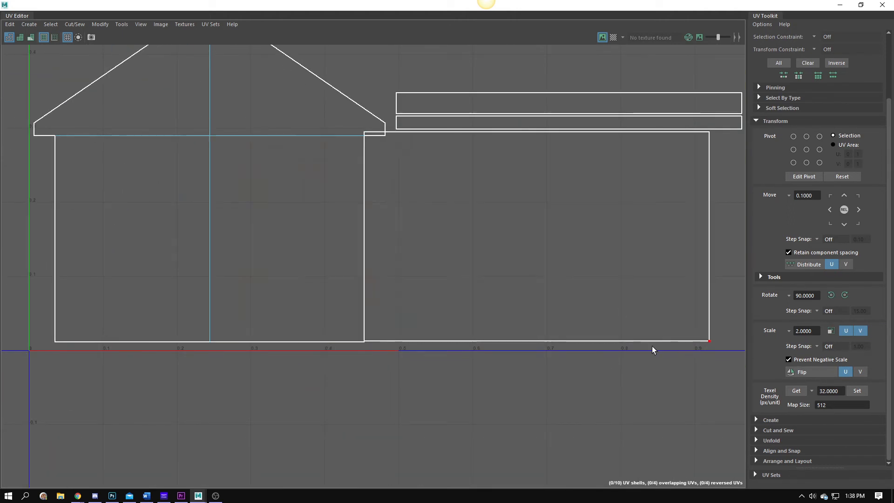
key("ctrl+z")
key("ctrl+z")
Lower the two bottom corner UVs of the lower side wall slightly to line up with the gable wall's base
right_click_drag(539, 297, 576, 303)
middle_click_drag(446, 211, 423, 249, "alt")
left_click_drag(367, 345, 744, 439)
right_click(386, 241)
right_click_drag(387, 241, 406, 255)
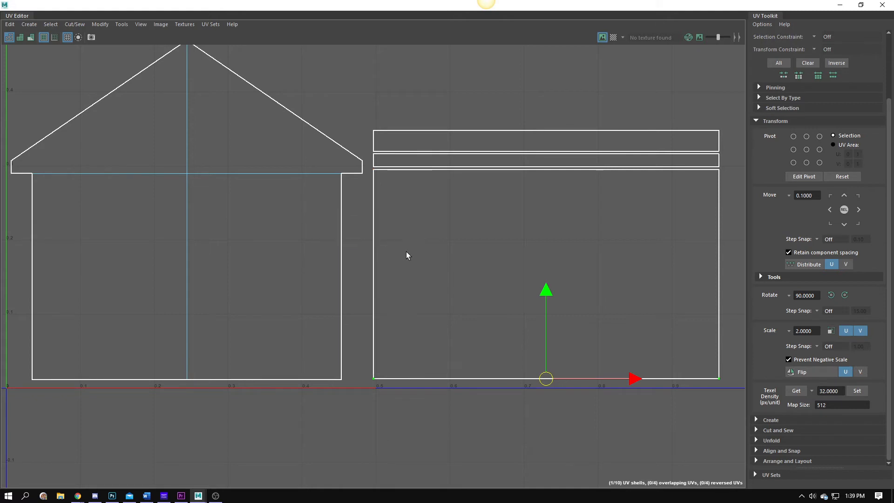
middle_click_drag(501, 350, 485, 329, "alt")
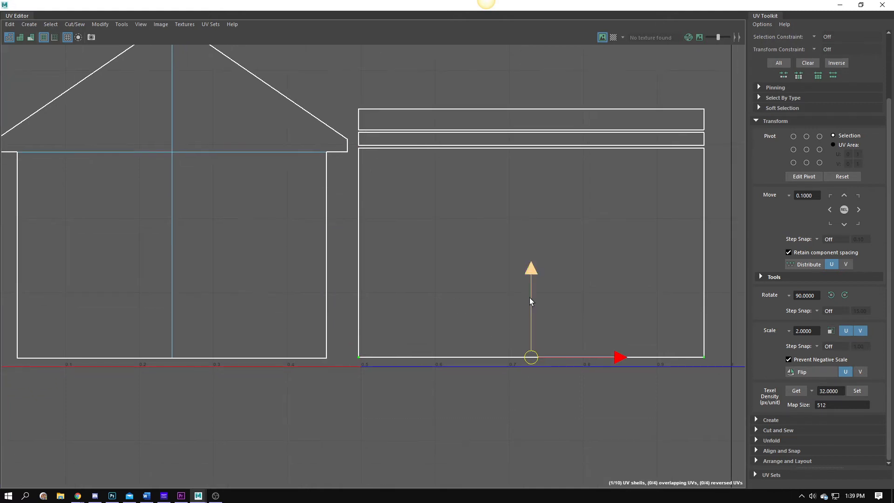
left_click_drag(530, 274, 530, 279)
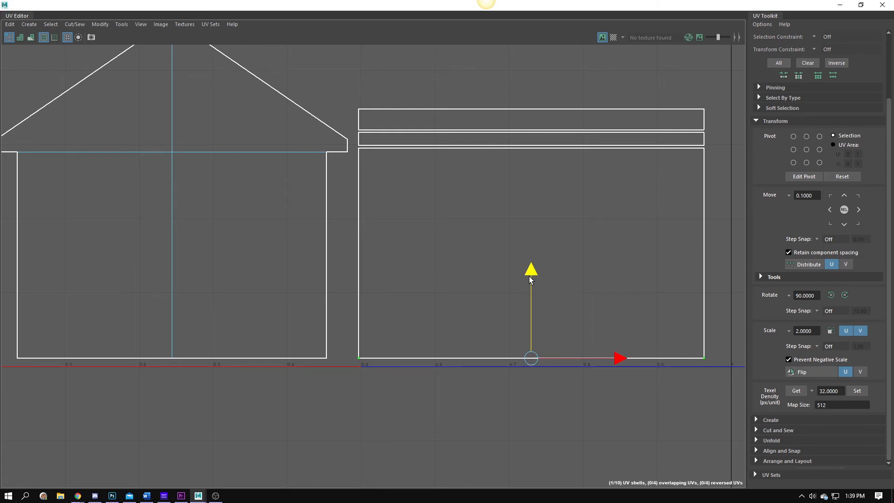
Lower the two top corner UVs of the lower side wall to just below the gable wall's eave line
left_click(359, 150)
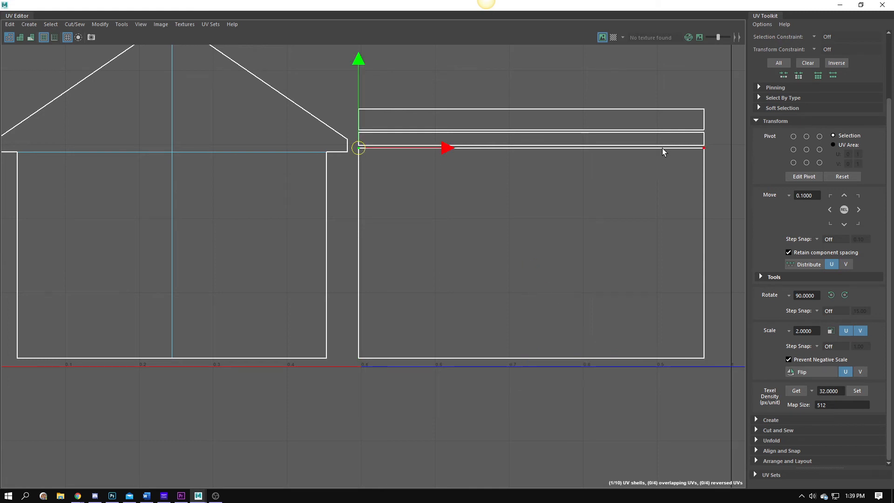
left_click(702, 149, "shift")
left_click_drag(532, 66, 534, 73)
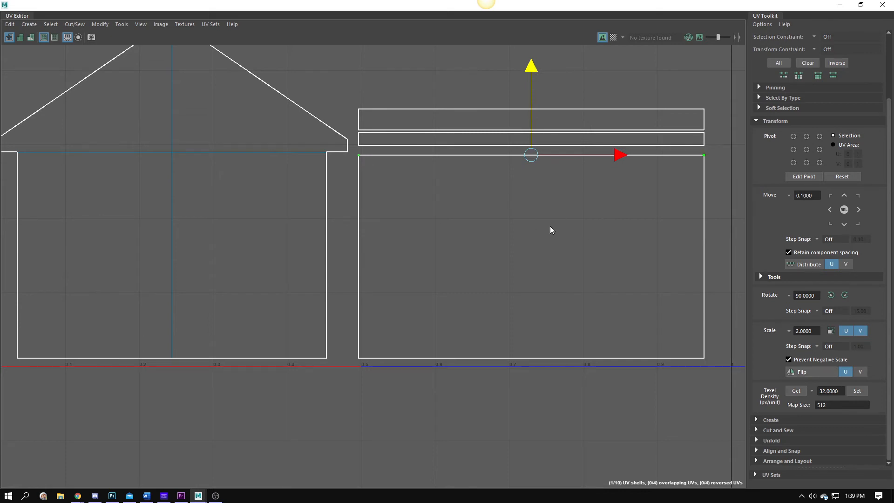
Move the lower side wall face left until its edge sits against the gable wall's matching edge, and check the pairing
right_click_drag(550, 226, 509, 213)
left_click(533, 225)
left_click_drag(618, 256, 586, 256)
middle_click_drag(359, 311, 457, 267, "alt")
scroll(441, 238, "up", 3)
scroll(385, 303, "down", 1)
middle_click_drag(332, 162, 330, 377, "alt")
scroll(330, 378, "up", 3)
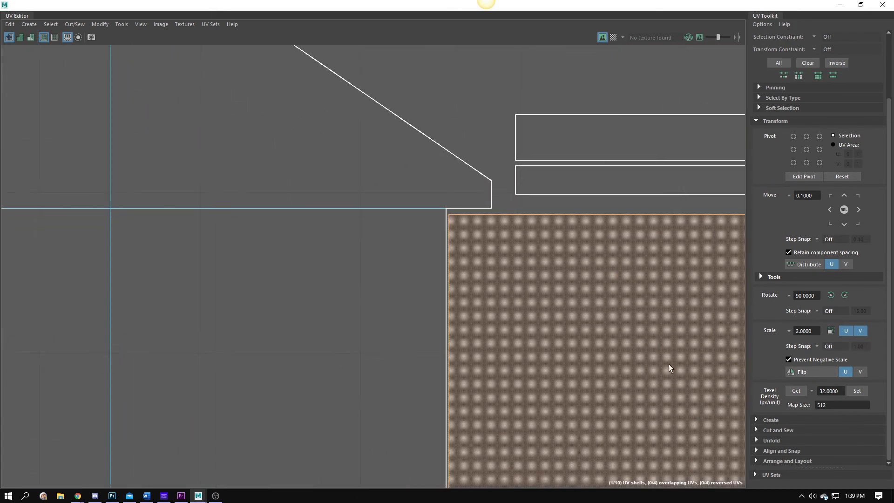
scroll(517, 275, "down", 2)
middle_click_drag(525, 259, 369, 327, "alt")
right_click_drag(369, 327, 383, 259)
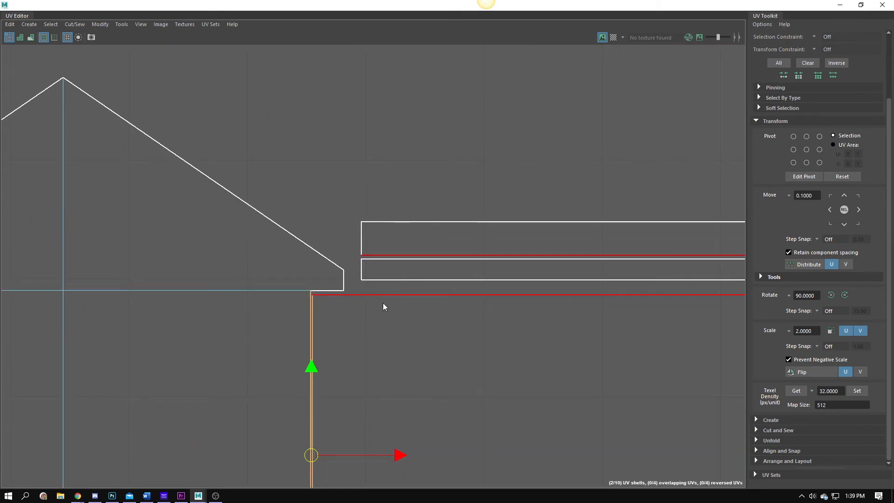
Raise the lower side wall's two top corner UVs to align with the gable wall's eave line
right_click_drag(383, 306, 420, 299)
scroll(473, 318, "down", 2)
middle_click_drag(408, 288, 373, 316, "alt")
left_click(278, 272)
left_click(663, 272, "shift")
scroll(377, 316, "up", 3)
left_click_drag(598, 230, 598, 226)
Sew the shared vertical edge between the lower gable wall and side wall to join them into one shell
scroll(535, 385, "down", 6)
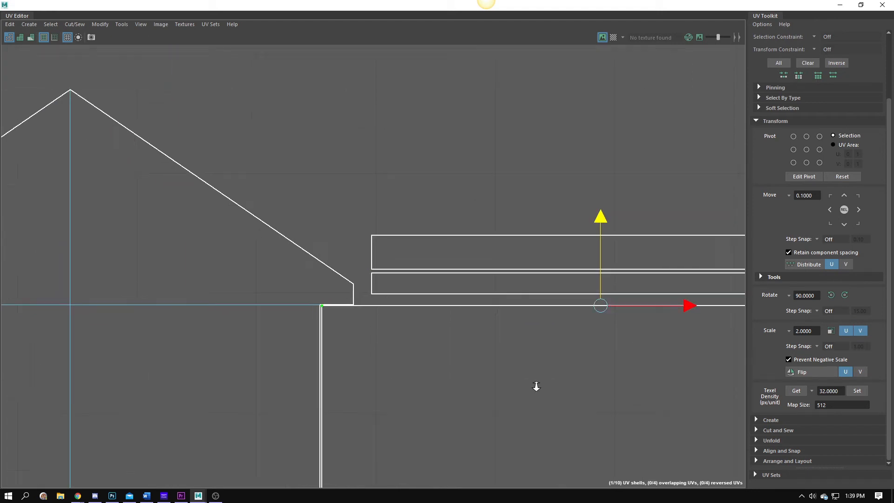
left_click(389, 269)
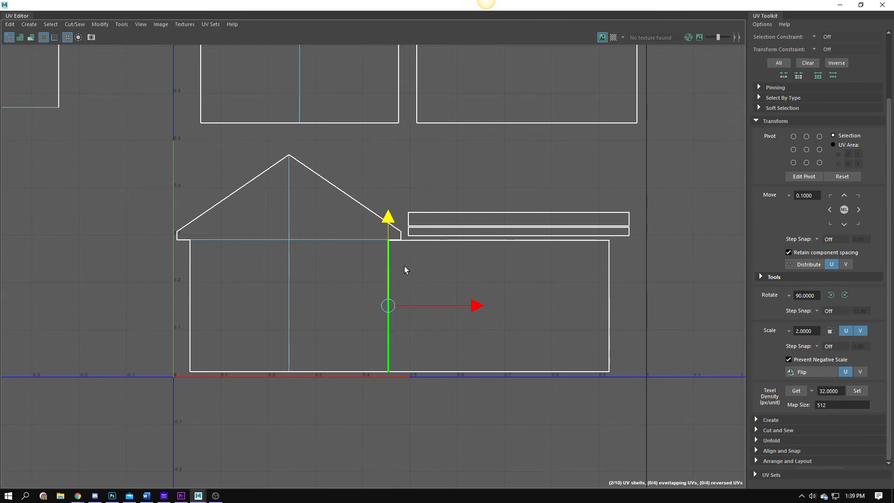
scroll(461, 328, "up", 3)
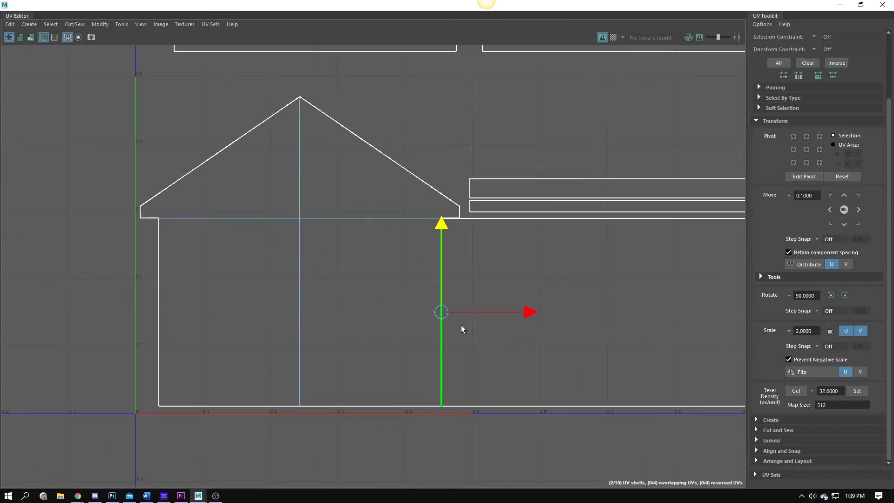
left_click(92, 24)
left_click(100, 103)
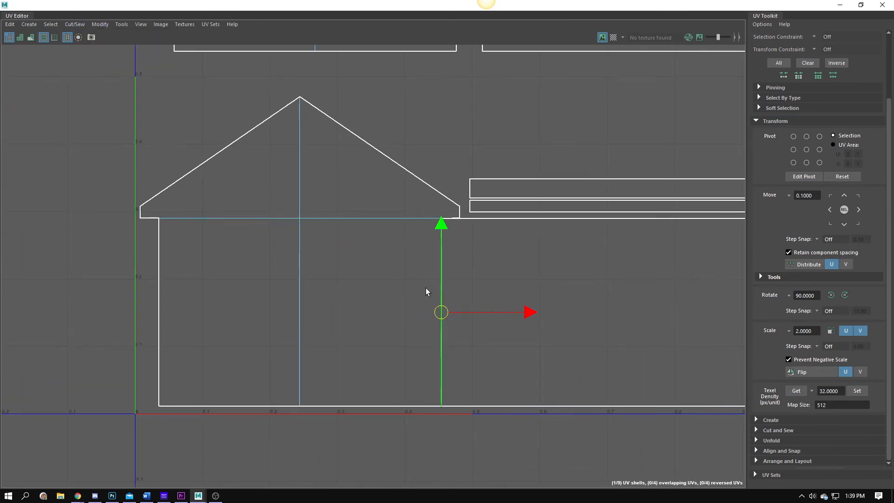
scroll(386, 308, "down", 1)
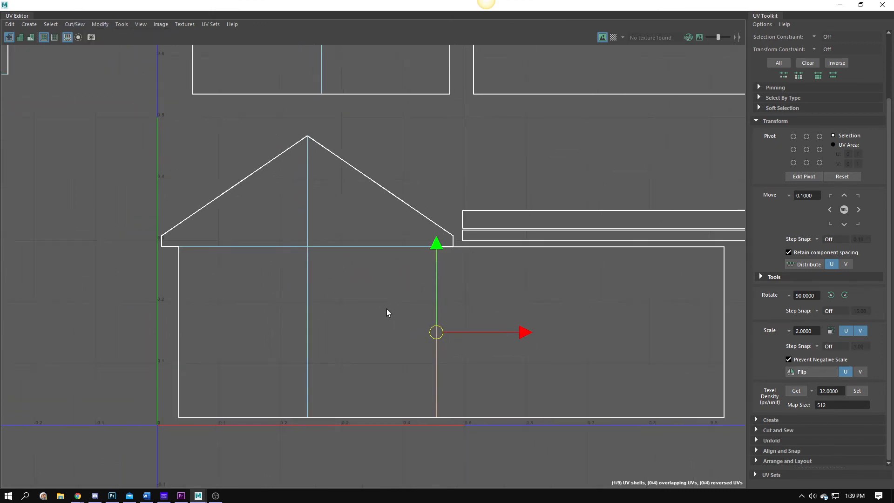
Examine the seam where the lower gable wall and side wall meet beneath the gable's eave
left_click(535, 138)
middle_click_drag(527, 198, 426, 255, "alt")
right_click_drag(342, 325, 891, 331, "alt")
right_click_drag(303, 280, 863, 396, "alt")
middle_click_drag(369, 335, 296, 411, "alt")
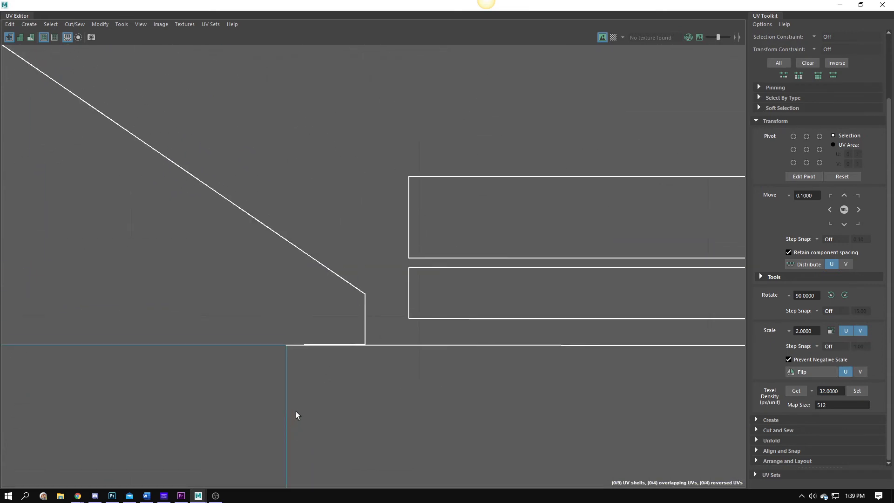
right_click_drag(366, 345, 418, 369, "alt")
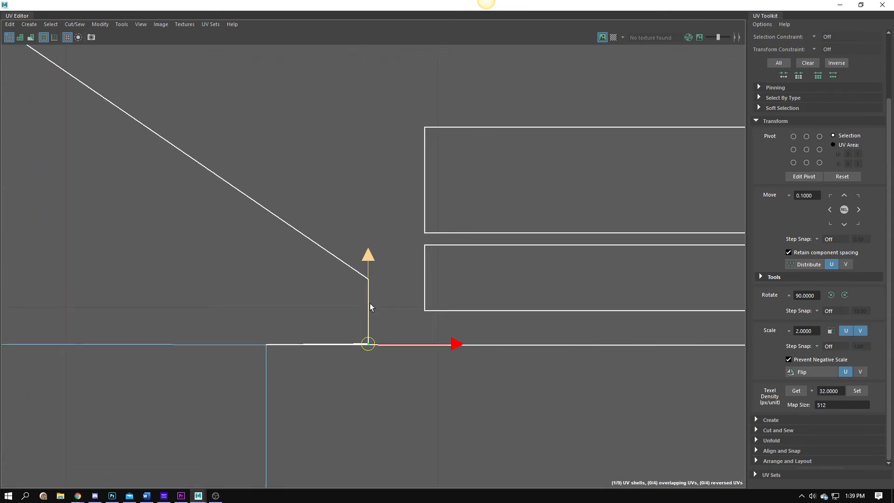
right_click_drag(440, 328, 170, 320, "alt")
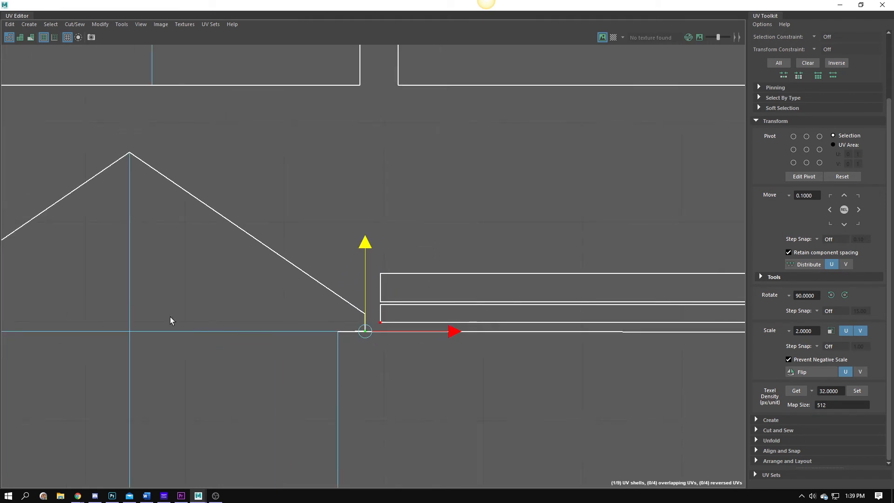
right_click_drag(433, 383, 465, 333, "alt")
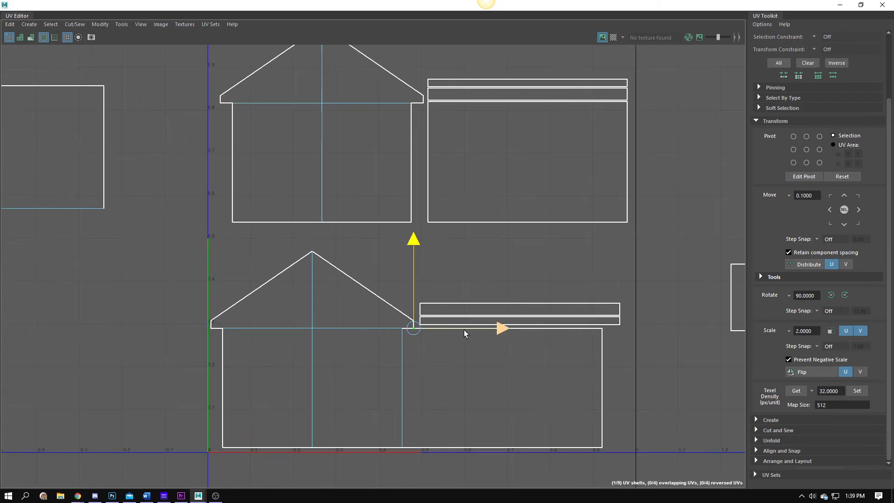
middle_click_drag(520, 260, 432, 272, "alt")
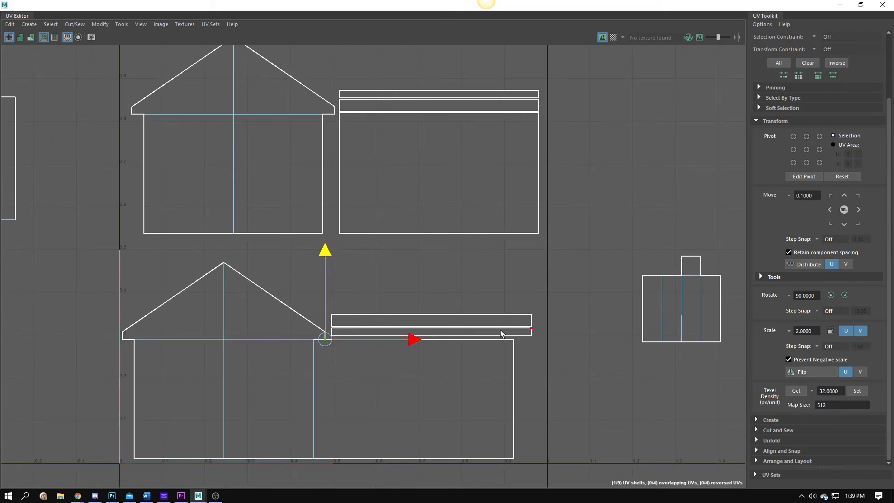
Select the upper thin strip shell above the lower side wall and compare it with the eave faces on the model
right_click_drag(501, 334, 497, 332)
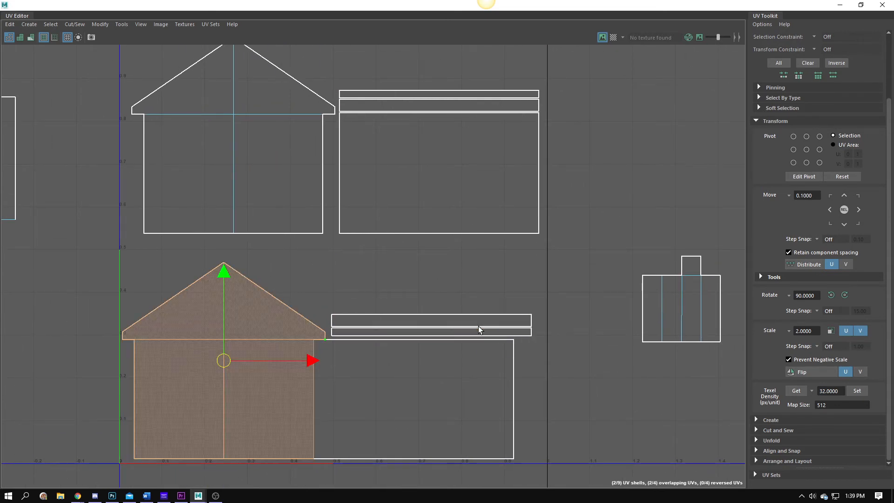
left_click(480, 322)
left_click_drag(577, 4, 681, 161)
left_click_drag(355, 191, 240, 202, "alt")
middle_click_drag(242, 181, 272, 214, "alt")
left_click_drag(272, 214, 313, 218, "alt")
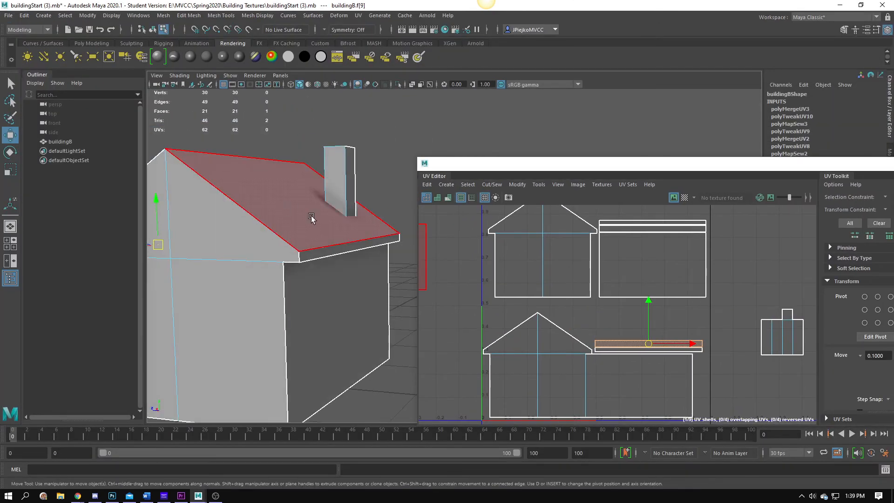
left_click(339, 236)
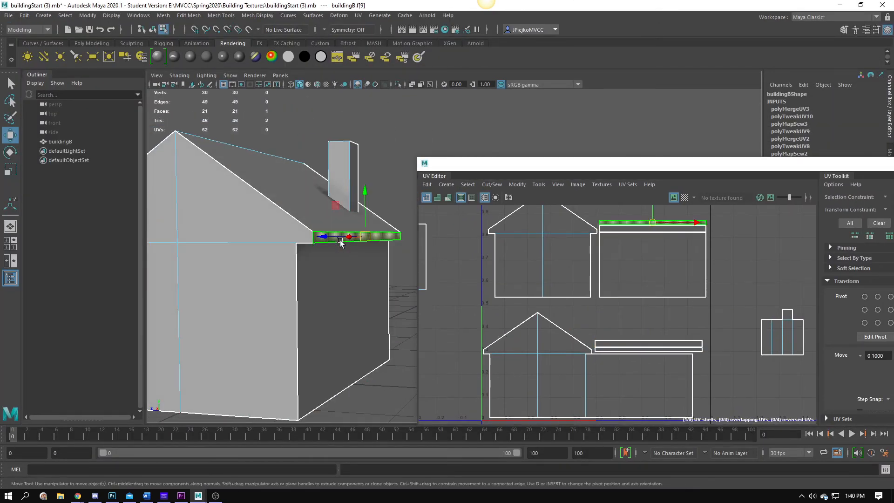
Inspect the opposite roof slope and the underside of its eave to locate the thin strip shells' faces on the model
left_click_drag(347, 246, 261, 229, "alt")
left_click(260, 228)
middle_click_drag(260, 228, 261, 260, "alt")
left_click_drag(260, 260, 301, 179, "alt")
left_click(298, 117)
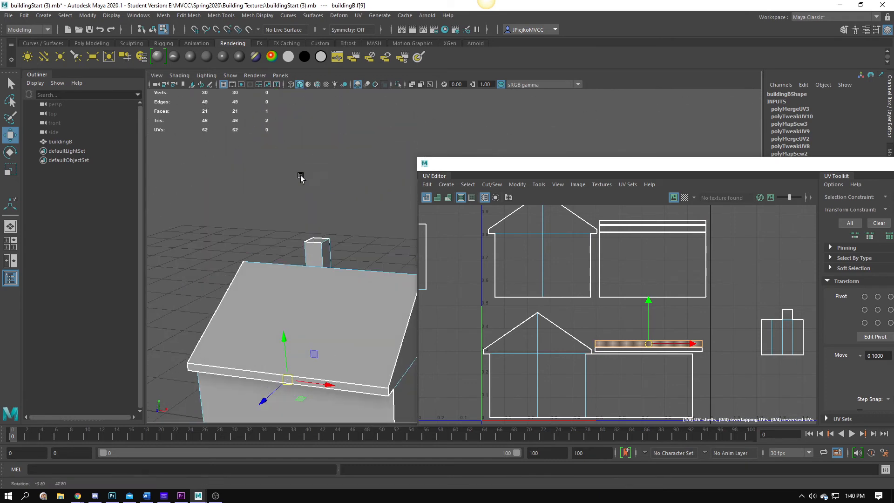
middle_click_drag(685, 358, 646, 319, "alt")
right_click_drag(645, 319, 692, 370, "alt")
middle_click_drag(290, 402, 243, 304, "alt")
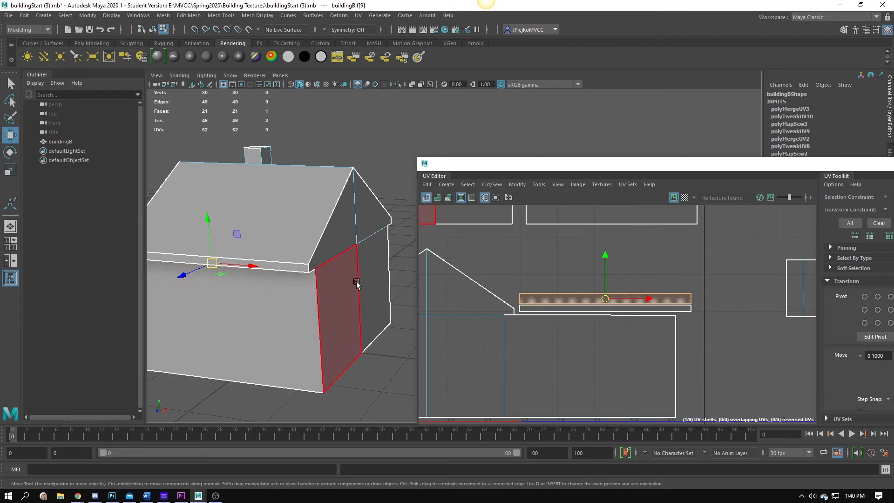
left_click_drag(358, 285, 313, 268, "alt")
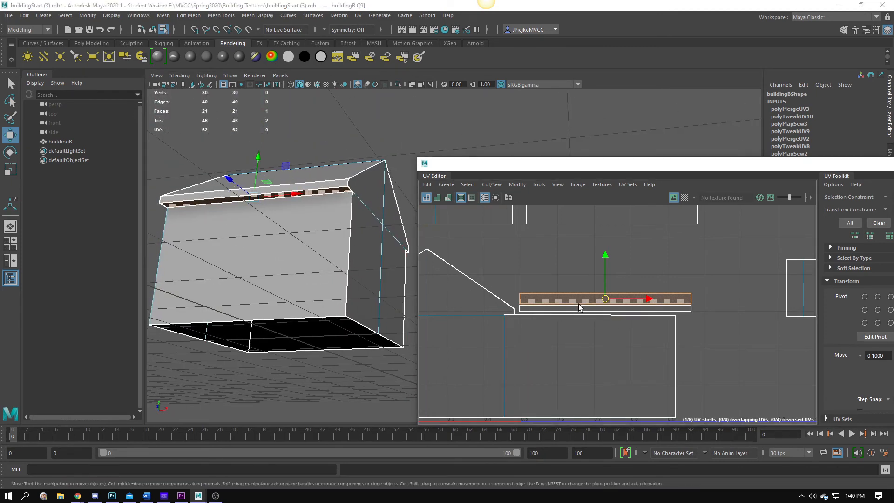
Move the two thin strip shells above the lower side wall out of the UV tile, beside the upper side wall's strips
scroll(605, 304, "down", 3)
middle_click_drag(515, 298, 513, 304, "alt")
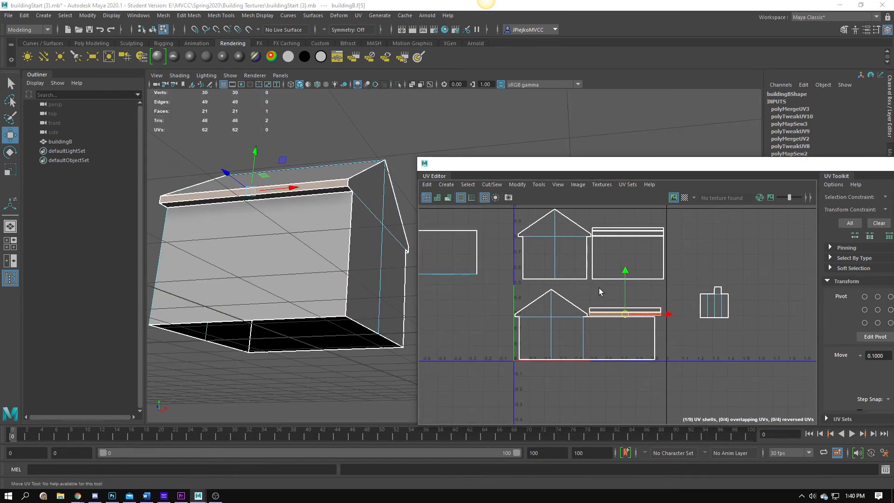
left_click_drag(615, 313, 705, 234)
Lower the upper side wall's two top corner UVs to separate its top edge from the thin strip above
middle_click_drag(670, 262, 659, 283, "alt")
right_click_drag(660, 283, 799, 353, "alt")
mouse_move(617, 344)
middle_mouse_down("alt")
mouse_move(633, 319)
mouse_move(619, 327)
middle_mouse_up("alt")
right_click_drag(619, 327, 653, 330, "alt")
middle_click_drag(652, 330, 597, 334, "alt")
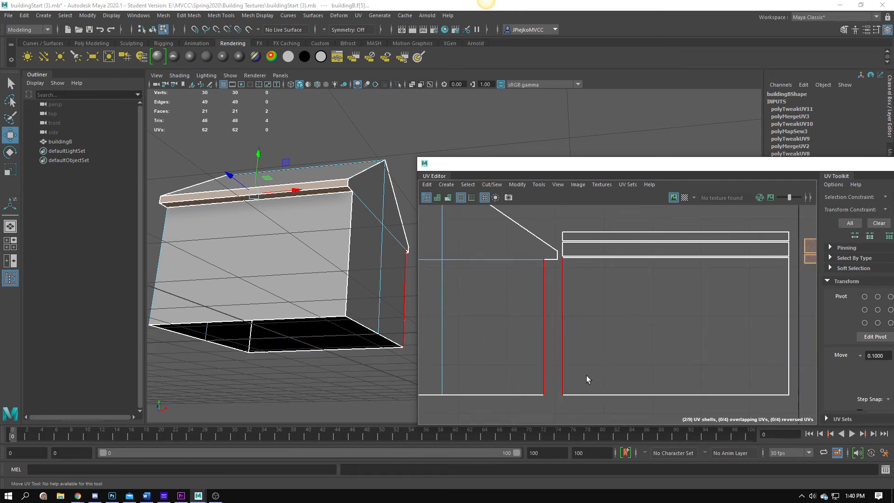
left_click(593, 389)
right_click(612, 316)
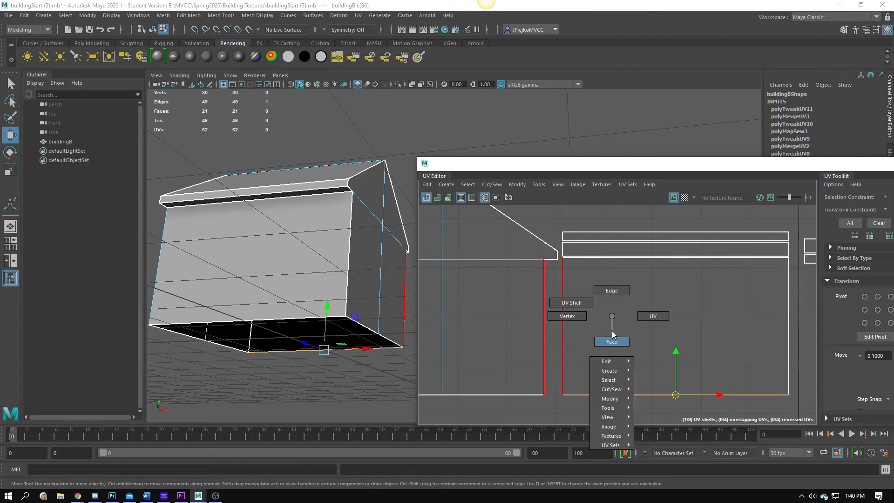
left_click(643, 318)
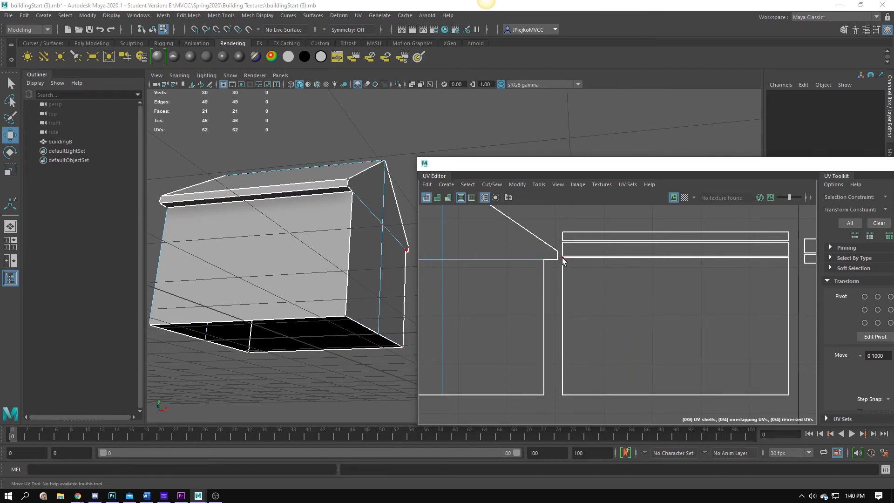
left_click(789, 258)
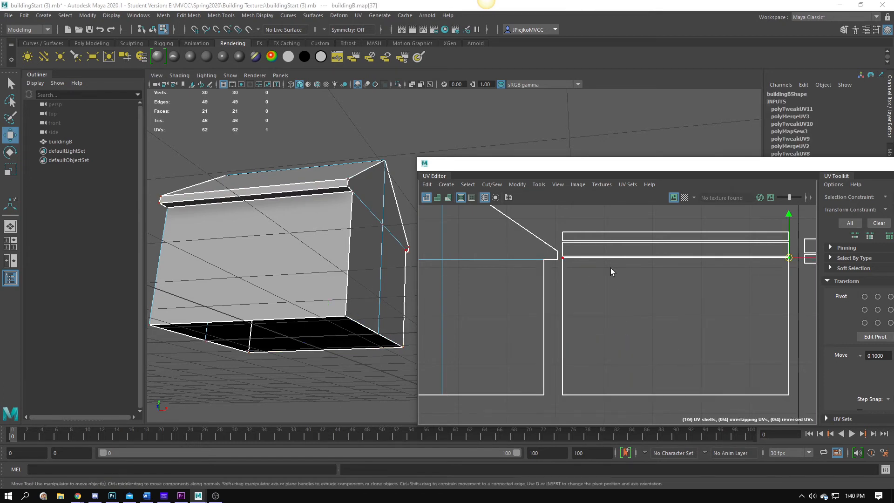
left_click_drag(675, 215, 674, 227)
Move the upper side wall face left against the gable wall's matching edge, and check the pairing of its top edge
right_click_drag(610, 376, 590, 255)
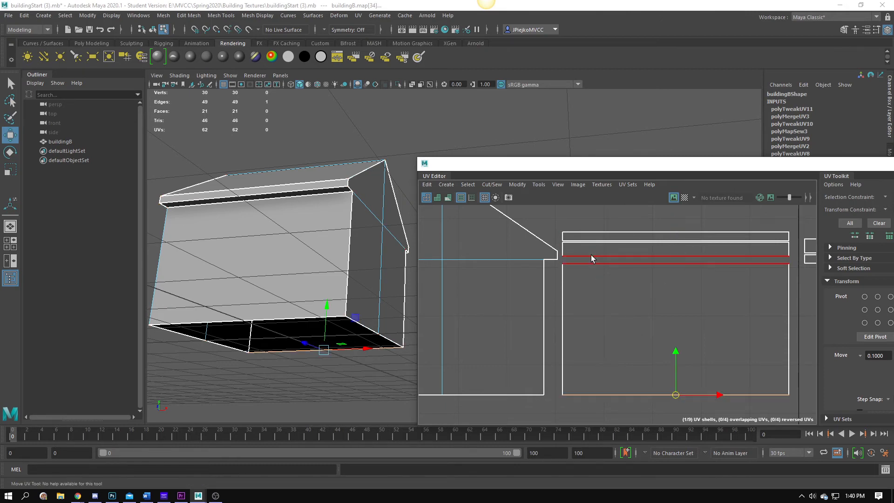
right_click_drag(612, 305, 611, 347)
left_click(585, 289)
left_click_drag(720, 328, 702, 328)
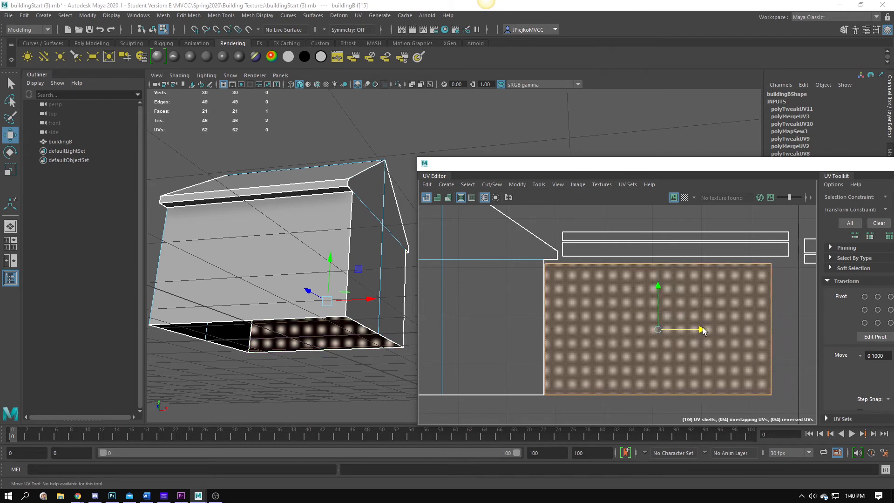
left_click(616, 265)
right_click_drag(617, 268, 617, 235)
left_click(621, 267)
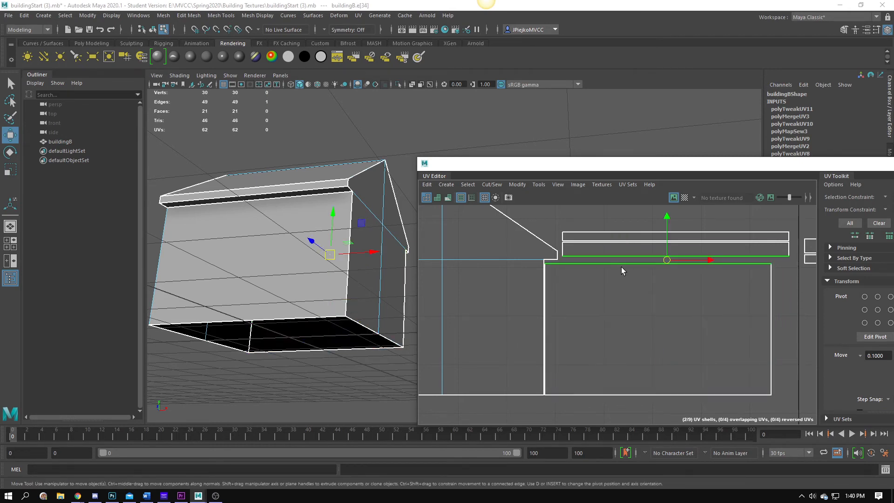
Raise the upper side wall's two top corner UVs to align with the upper gable wall's eave line
middle_click_drag(564, 237, 575, 281, "alt")
right_click_drag(615, 327, 648, 325)
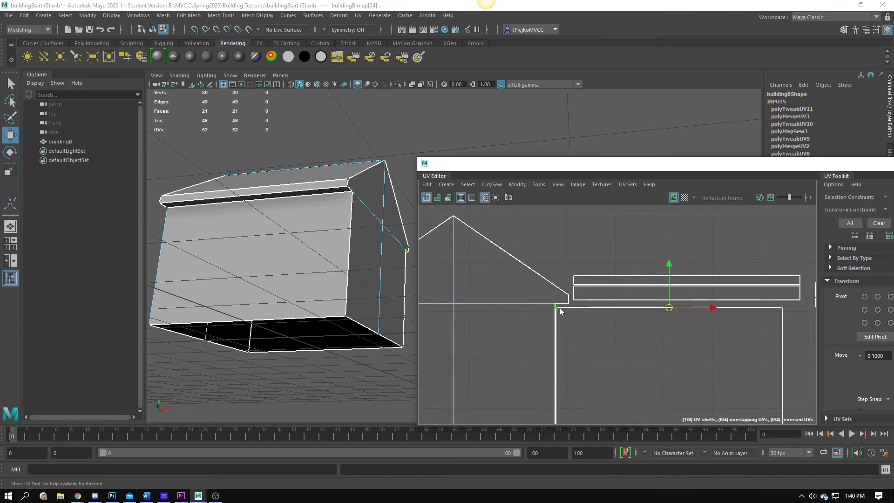
left_click(783, 309, "ctrl")
scroll(628, 307, "up", 4)
middle_click_drag(629, 305, 643, 321, "alt")
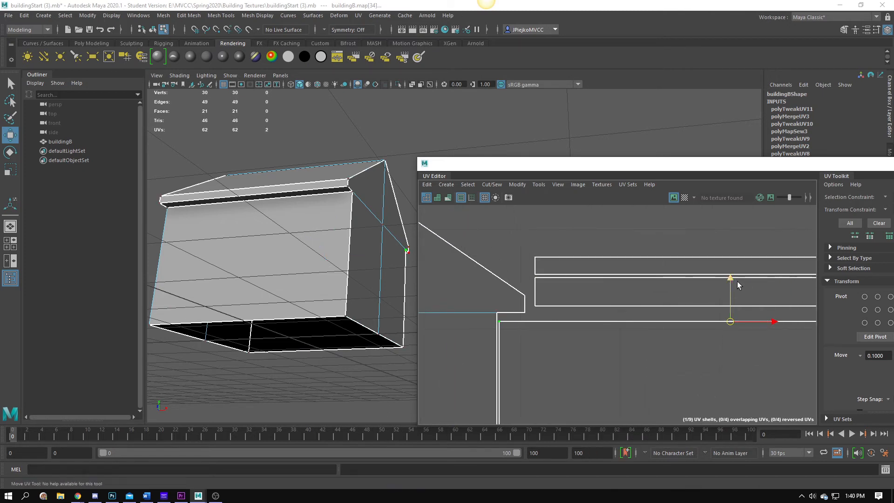
left_click_drag(729, 280, 729, 270)
scroll(688, 384, "down", 1)
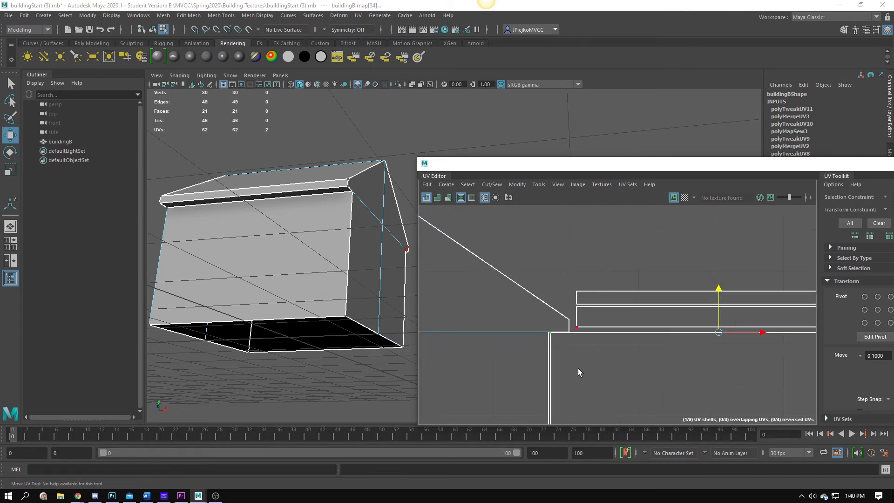
Merge the UVs along the shared vertical edge of the upper gable wall and side wall to form one shell
scroll(646, 328, "down", 4)
middle_click_drag(646, 328, 626, 222, "alt")
right_click_drag(615, 312, 614, 285)
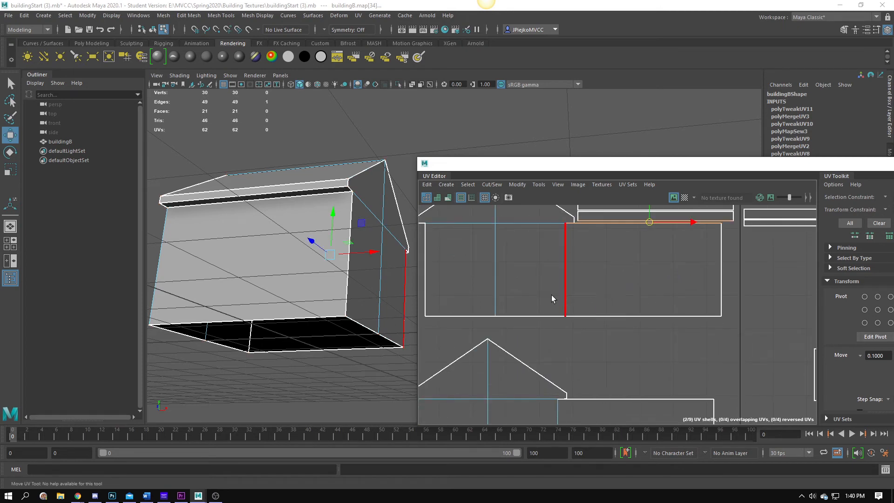
left_click(566, 277)
middle_click_drag(529, 244, 537, 291, "alt")
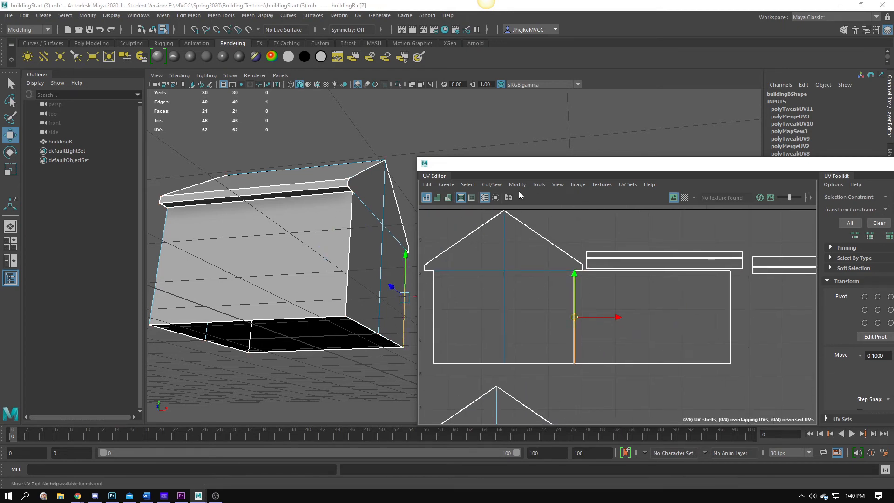
left_click(494, 184)
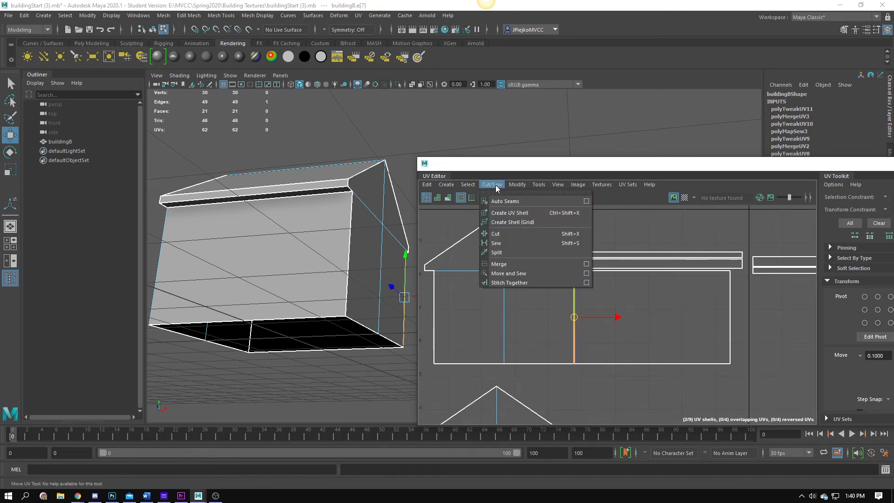
left_click(529, 267)
scroll(637, 323, "down", 5)
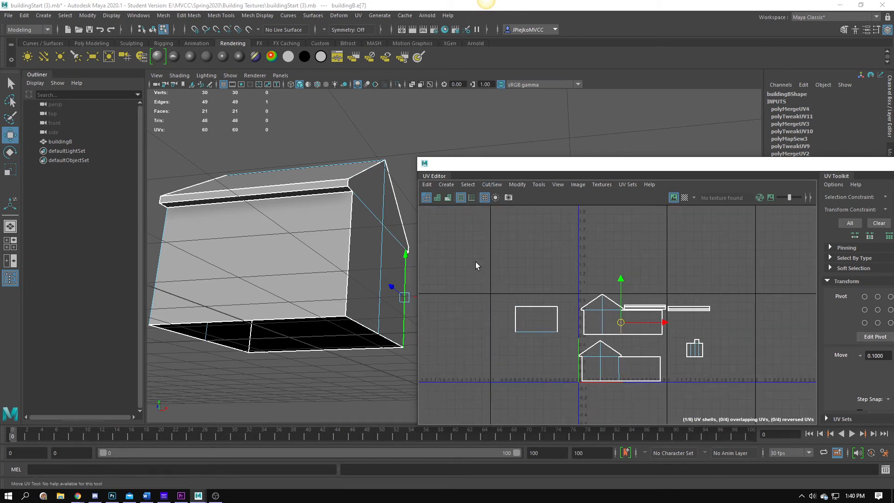
Compare the joined wall shells with the model, and move the upper one straight down below the UV tile
right_click_drag(598, 328, 555, 311)
left_click(591, 326)
left_click(616, 364)
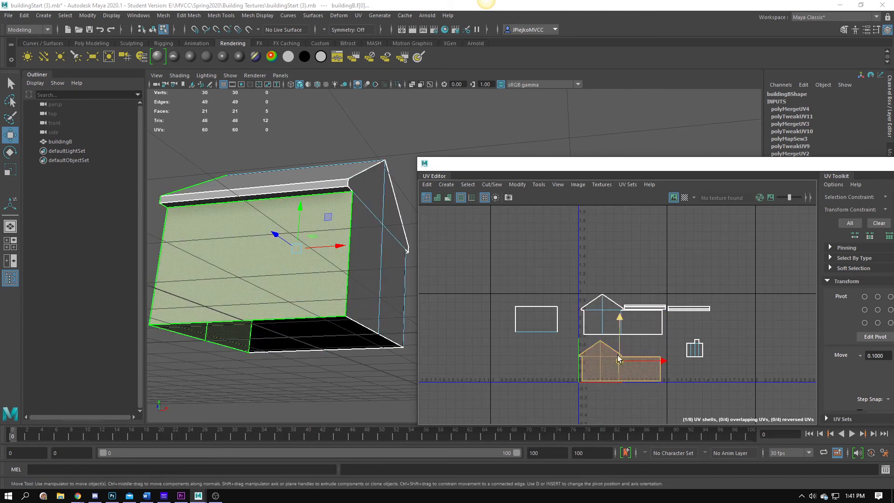
left_click(587, 323)
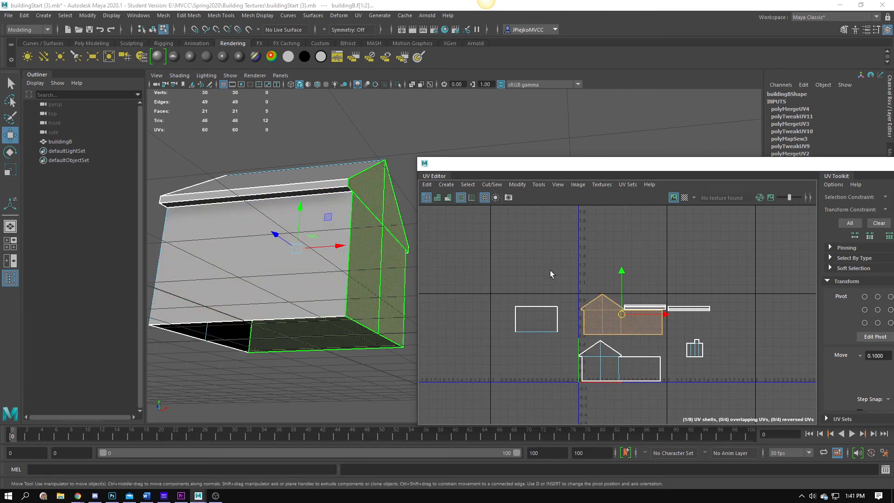
left_click_drag(309, 293, 368, 310, "alt")
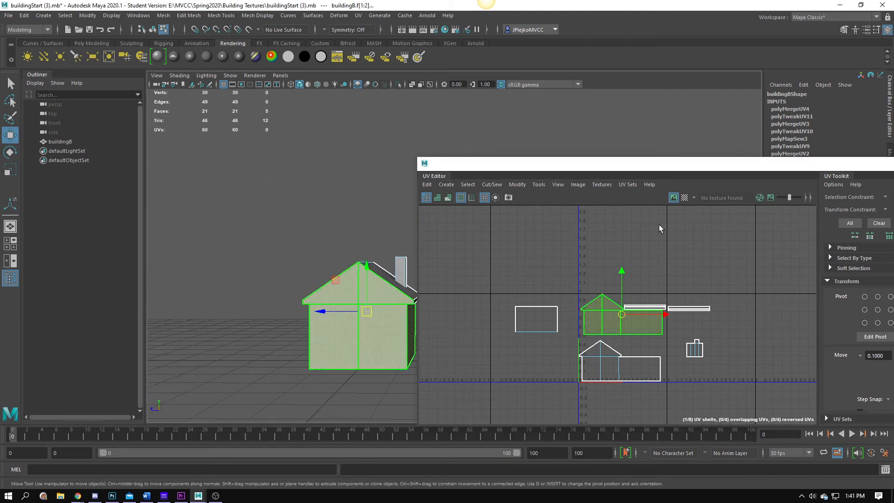
left_click_drag(621, 274, 635, 364)
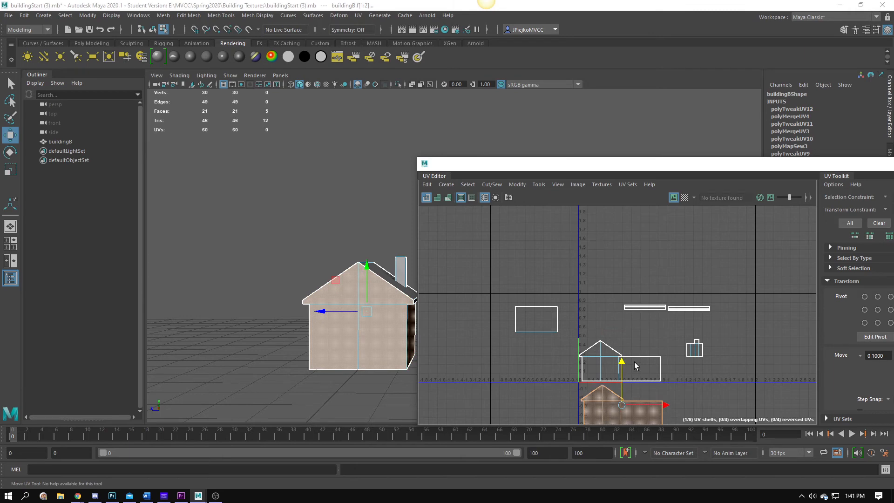
Move the other joined wall shell up into the upper half of the UV tile
middle_click_drag(635, 364, 630, 302, "alt")
right_click_drag(629, 301, 694, 311, "alt")
left_click(691, 311)
left_click(571, 301)
left_click_drag(613, 273, 615, 226)
middle_click_drag(615, 226, 604, 278, "alt")
Maximize the UV Editor and rotate the selected wall shell 180 degrees in two 90-degree turns
left_click_drag(764, 166, 533, 102)
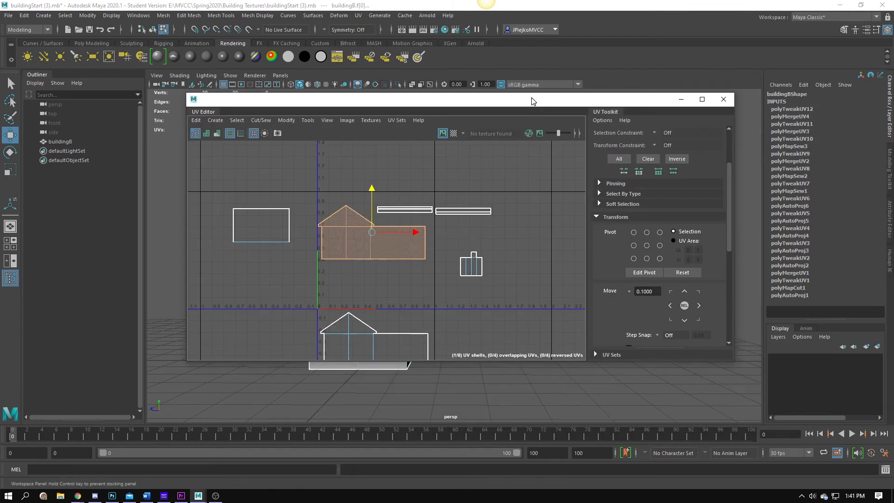
left_click(702, 102)
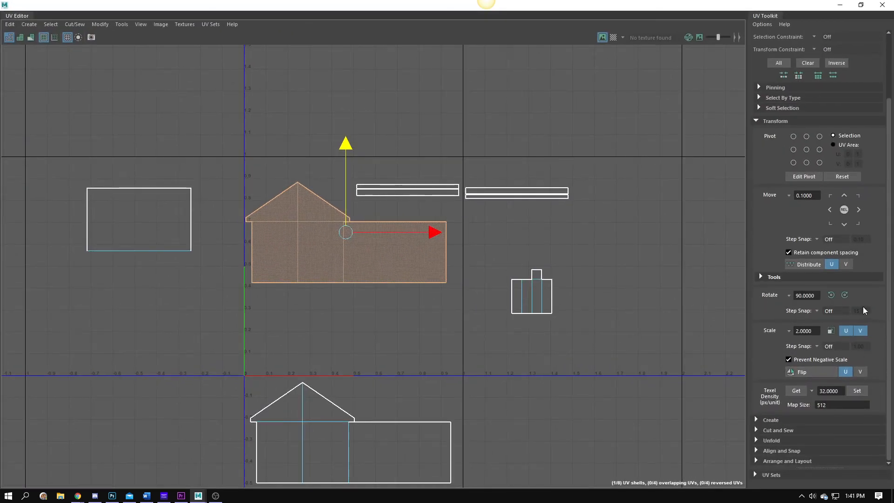
left_click(844, 294)
left_click(845, 294)
right_click_drag(300, 126, 517, 236, "alt")
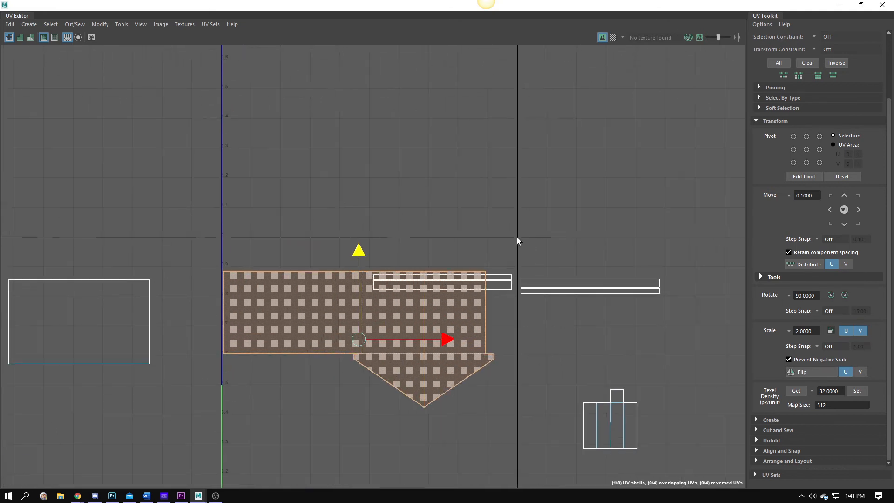
Move the thin strip pair overlapping the rotated wall shell outside the UV tile, just above the other strip pair
left_click_drag(516, 237, 679, 281)
left_click_drag(590, 199, 587, 178)
middle_click_drag(554, 298, 573, 219, "alt")
right_click_drag(574, 221, 323, 297, "alt")
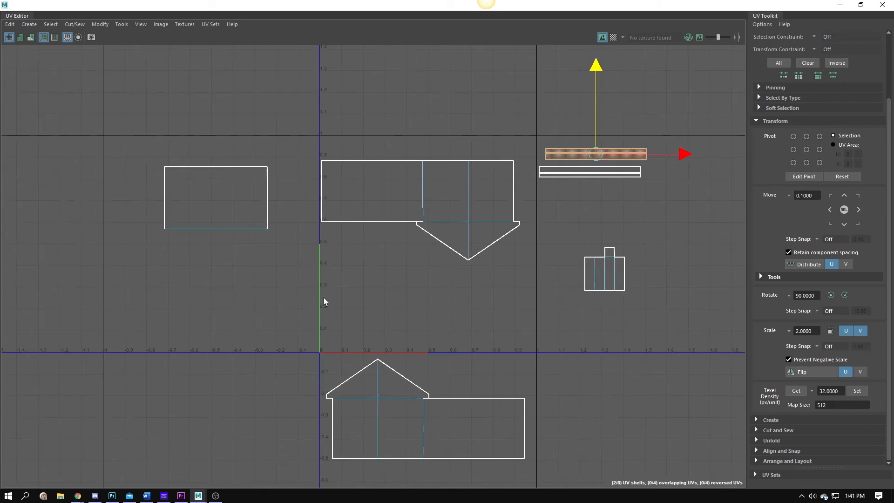
Move the upright wall shell up from below the tile so its base sits on the tile's lower edge
left_click(384, 384)
left_click_drag(427, 323, 401, 214)
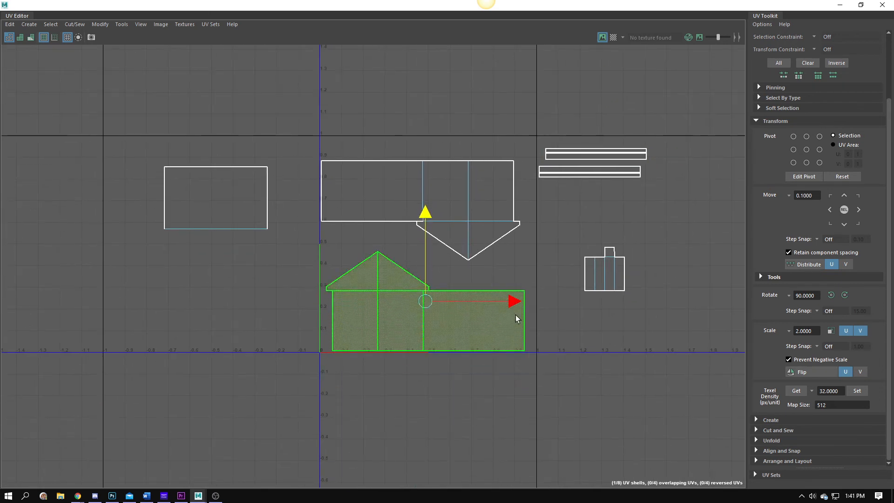
Align the upright wall shell with the tile's left edge and lower the inverted wall shell until it nests just above it
left_click_drag(514, 302, 505, 301)
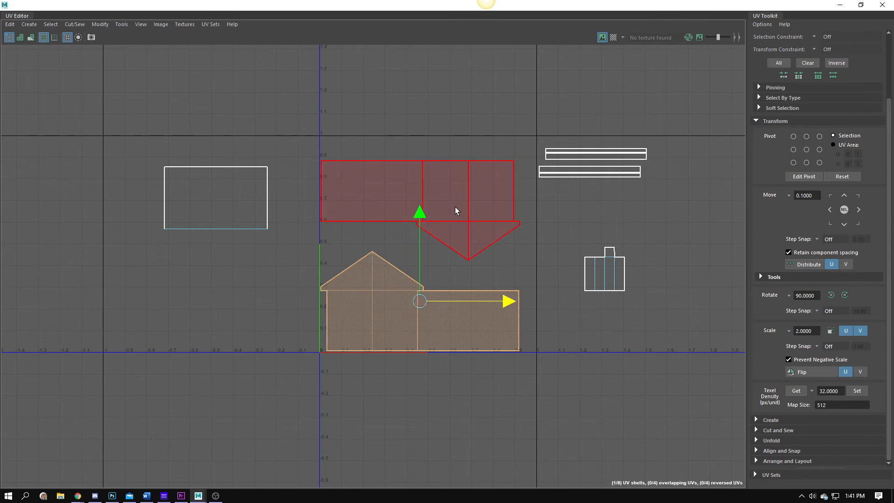
left_click(455, 210)
left_click_drag(422, 133, 427, 149)
scroll(502, 251, "up", 4)
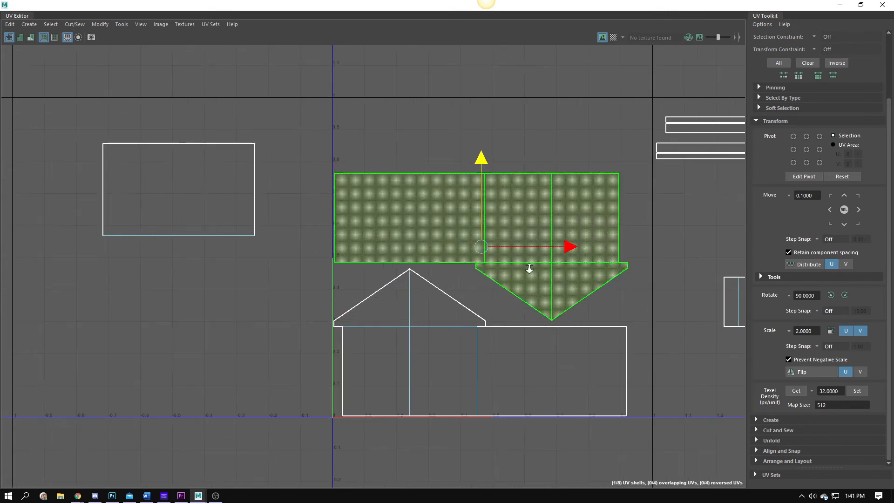
middle_click_drag(478, 281, 457, 245, "alt")
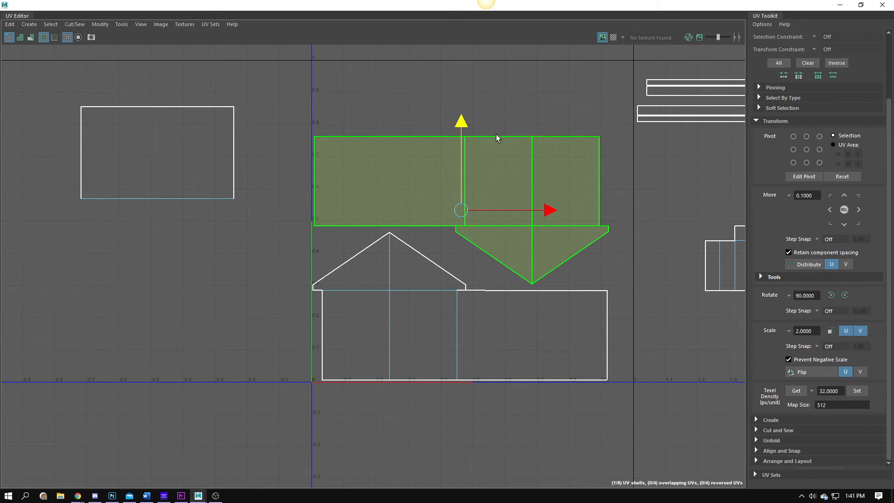
scroll(479, 187, "up", 3)
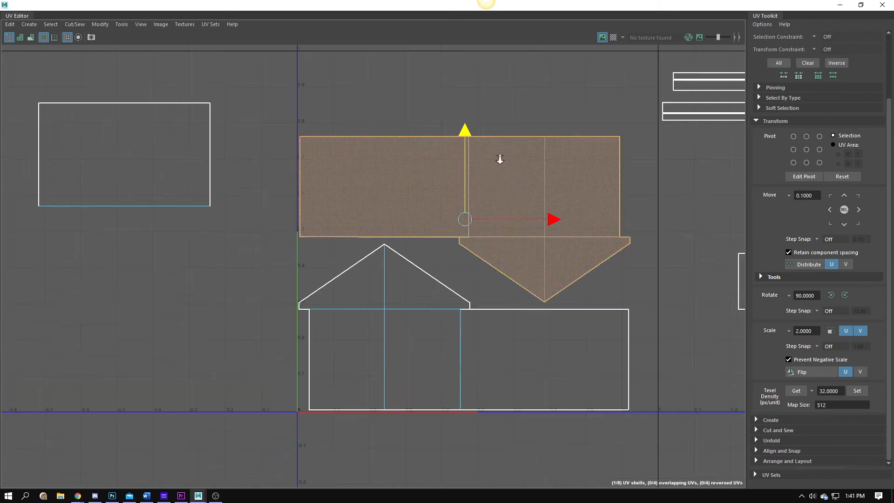
left_click_drag(543, 209, 542, 208)
scroll(540, 210, "down", 2)
middle_click_drag(397, 230, 334, 282, "alt")
Move the large rectangular shell from outside the tile to above the inverted wall shell, straddling the tile's upper edge
left_click(90, 223)
middle_click_drag(130, 196, 422, 108)
left_click_drag(423, 107, 355, 84)
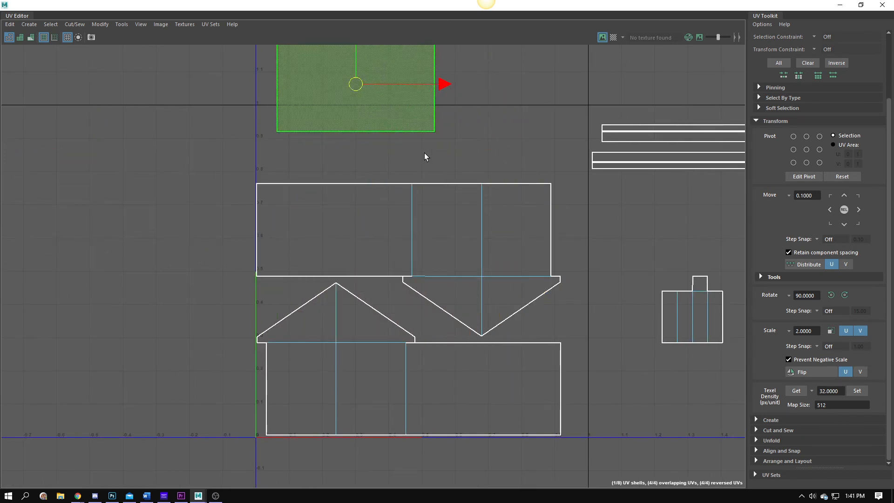
scroll(423, 154, "down", 1)
middle_click_drag(389, 163, 348, 195, "alt")
scroll(378, 272, "down", 1)
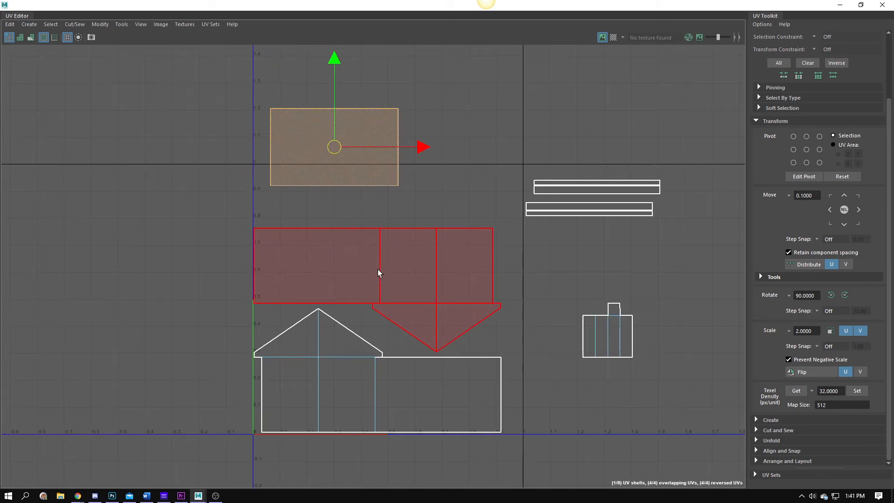
middle_click_drag(378, 273, 385, 273, "alt")
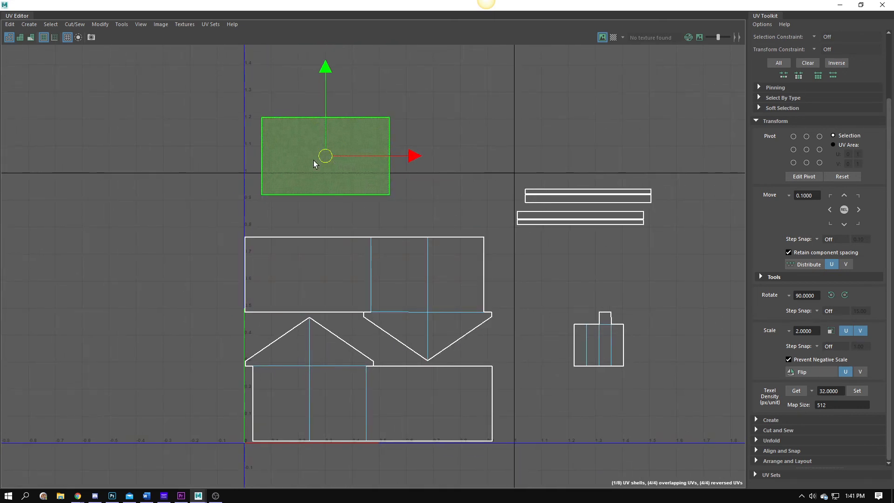
left_click_drag(321, 190, 376, 175)
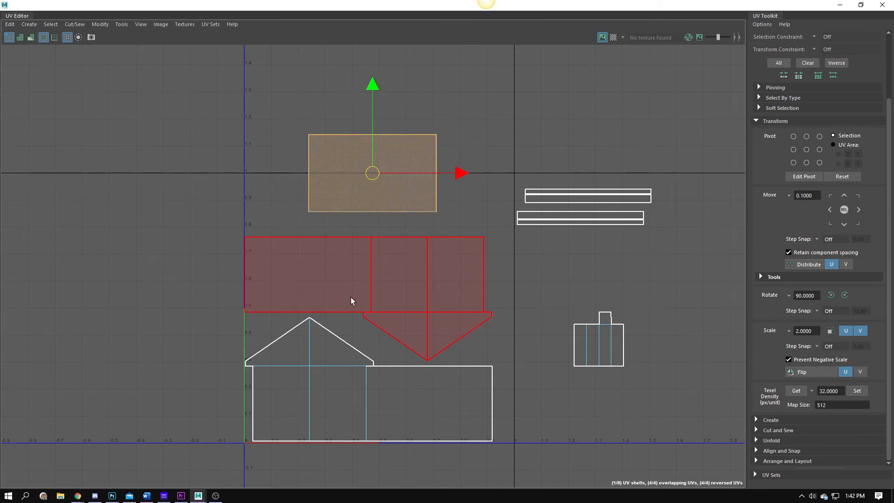
Select all the UV shells and scale them down slightly together, then return to the Move tool
left_click_drag(144, 74, 659, 461)
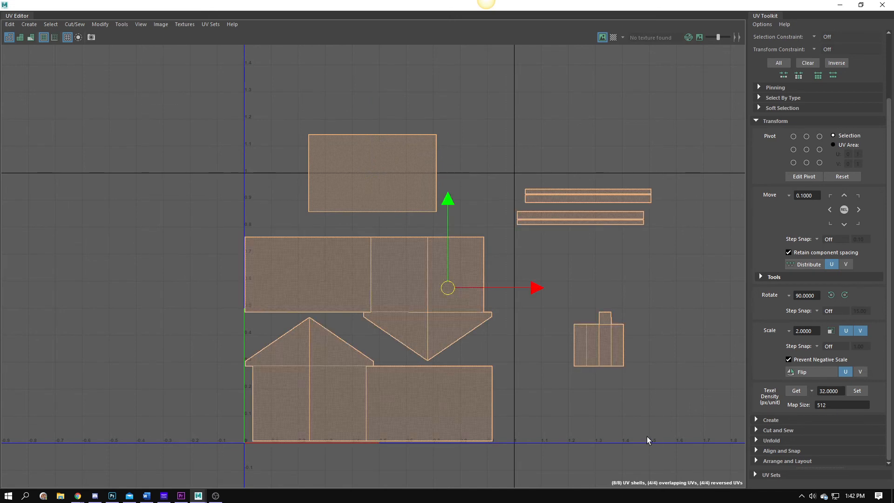
left_click_drag(451, 290, 439, 302)
key("w")
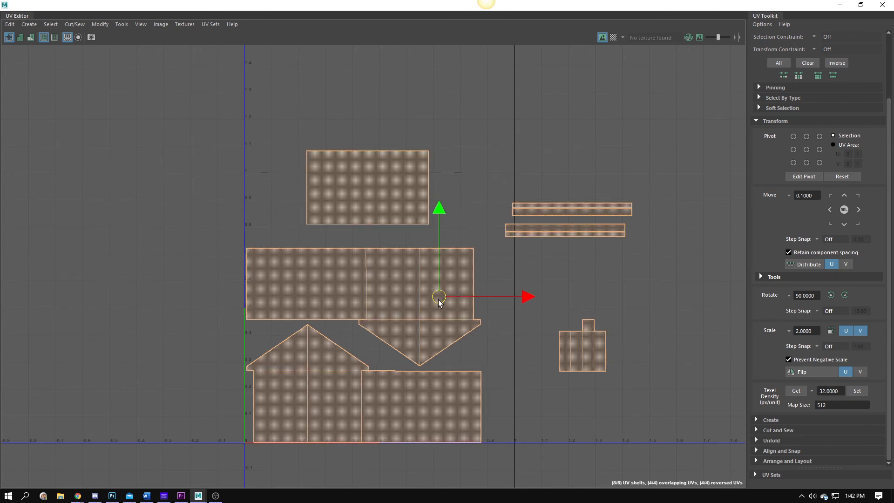
Move the upright wall shell left so its roof corner meets the tile's left edge
scroll(403, 461, "up", 1)
left_click(363, 399)
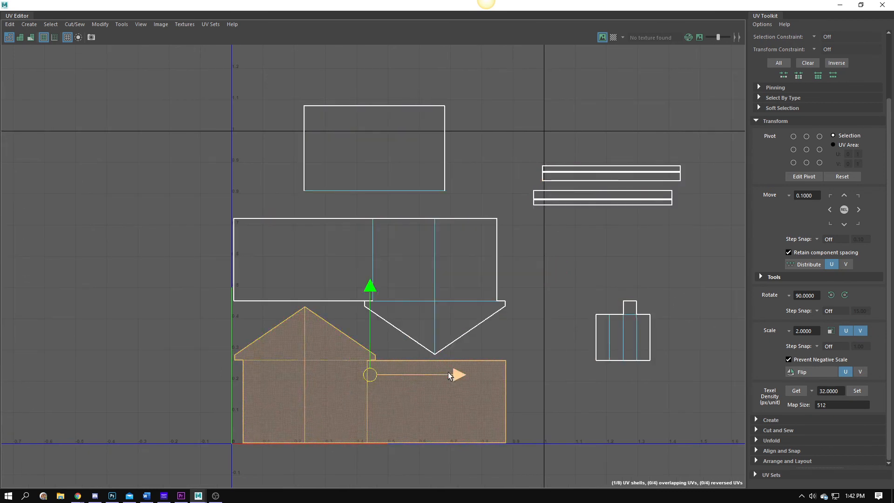
mouse_move(449, 375)
left_mouse_down()
mouse_move(435, 376)
mouse_move(450, 379)
left_mouse_up()
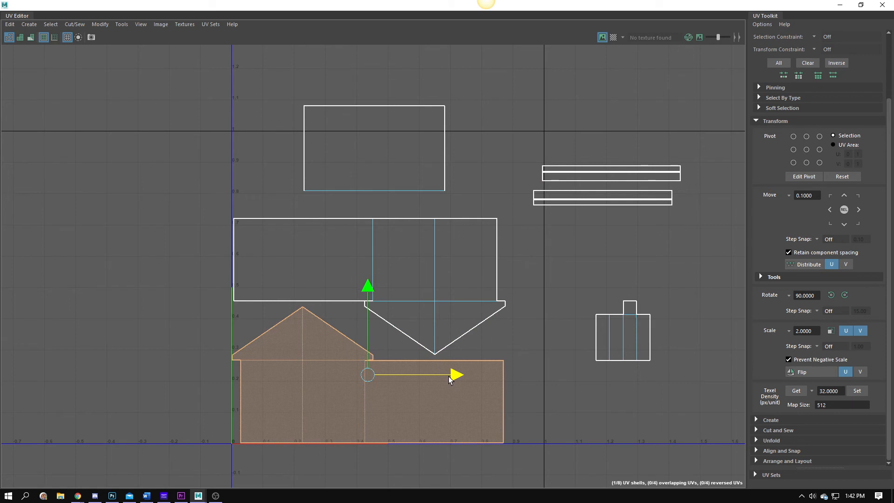
Fit the large rectangular shell into the tile's upper-left corner, directly above the inverted wall shell, and deselect it
left_click_drag(373, 265, 385, 323, "alt")
middle_click_drag(372, 265, 386, 338, "alt")
left_click(367, 198)
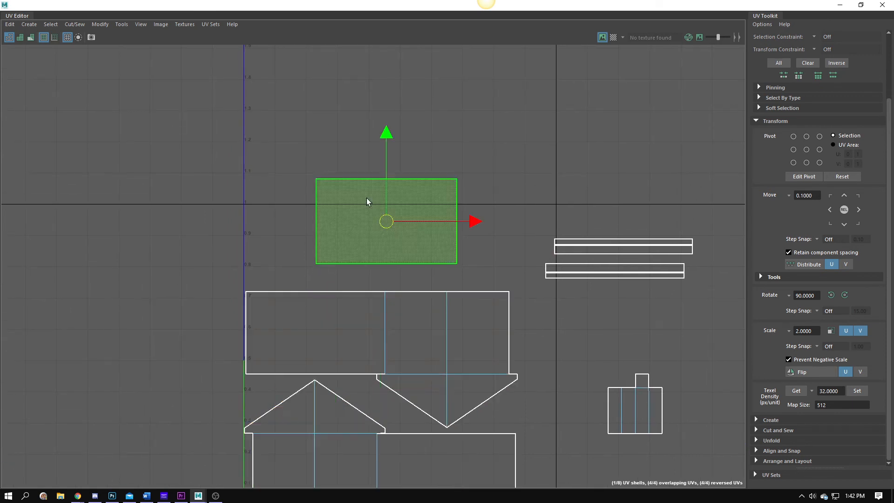
left_click_drag(389, 226, 321, 254)
right_click_drag(235, 297, 636, 269, "alt")
right_click_drag(452, 246, 4, 282, "alt")
middle_click_drag(438, 369, 381, 318, "alt")
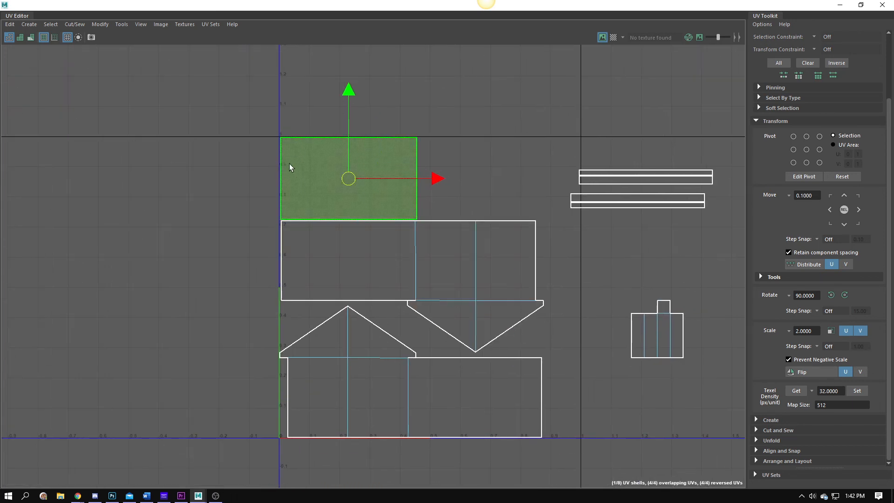
middle_click_drag(467, 354, 464, 397, "alt")
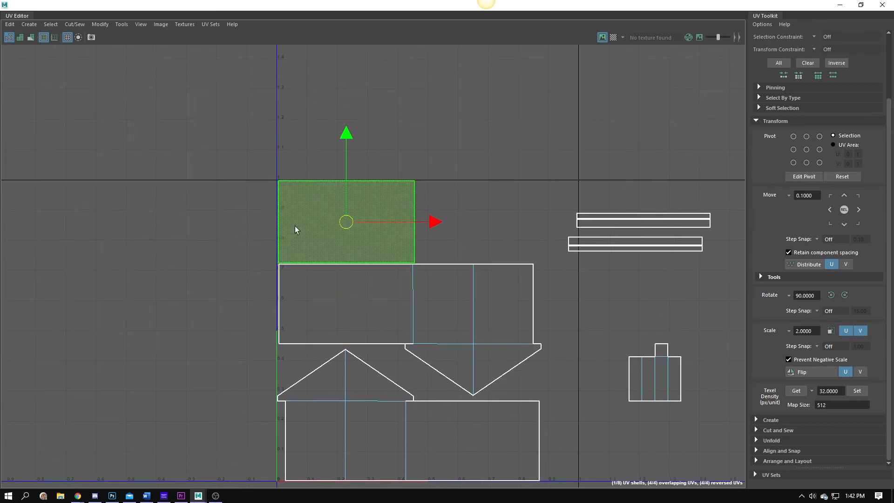
left_click(225, 186)
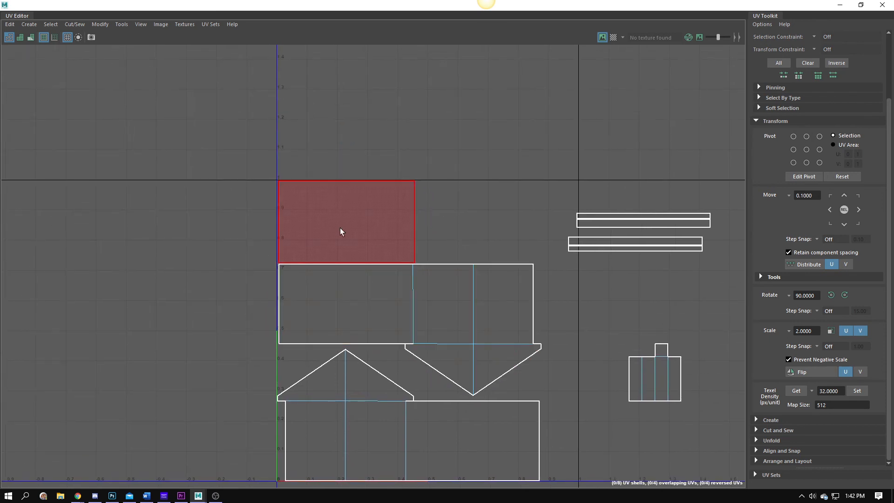
Nudge the upright wall shell slightly up and right to leave a small margin from the tile's borders
middle_click_drag(401, 278, 355, 211, "alt")
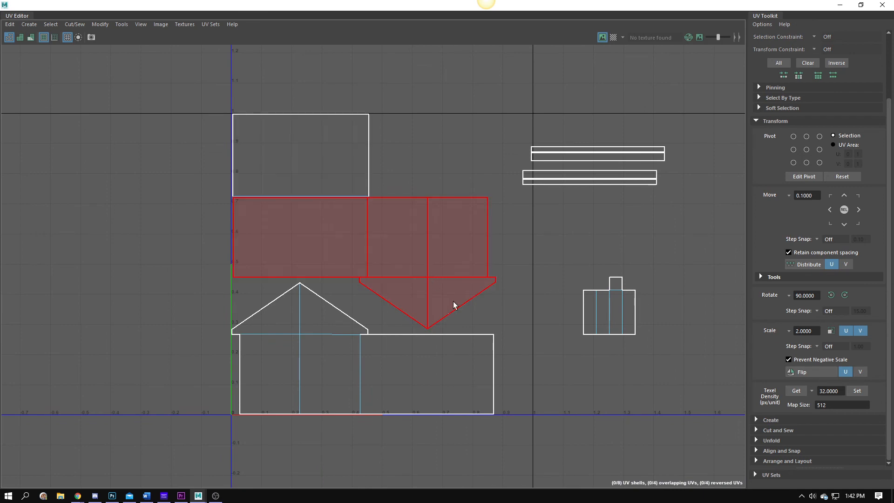
scroll(454, 279, "up", 4)
middle_click_drag(404, 261, 439, 263, "alt")
left_click(398, 220)
scroll(439, 261, "up", 1)
scroll(442, 298, "up", 2)
middle_click_drag(436, 340, 457, 244, "alt")
left_click(364, 348)
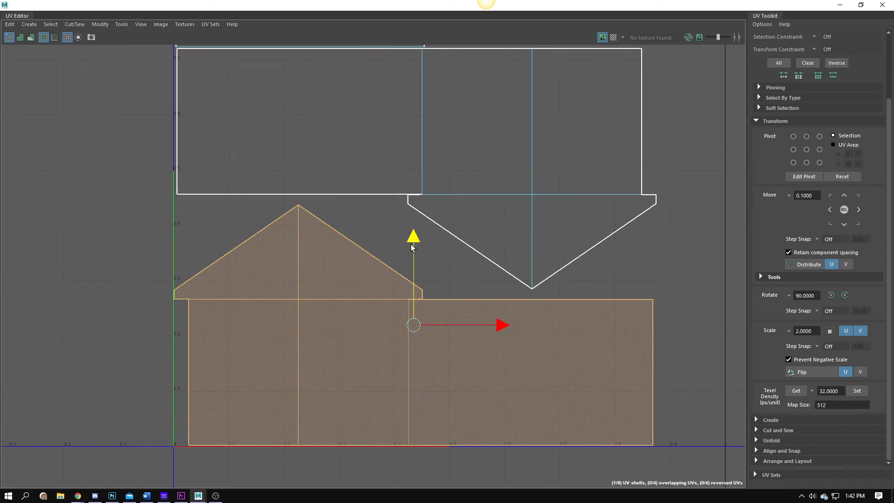
left_click_drag(411, 247, 411, 246)
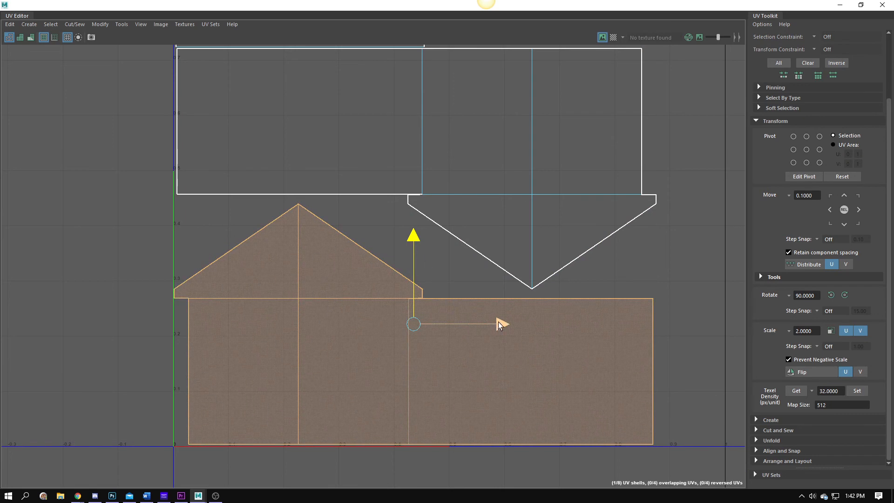
left_click_drag(498, 322, 499, 322)
Lower the inverted wall shell slightly to leave a gap beneath the large rectangular shell
middle_click_drag(389, 224, 369, 321, "alt")
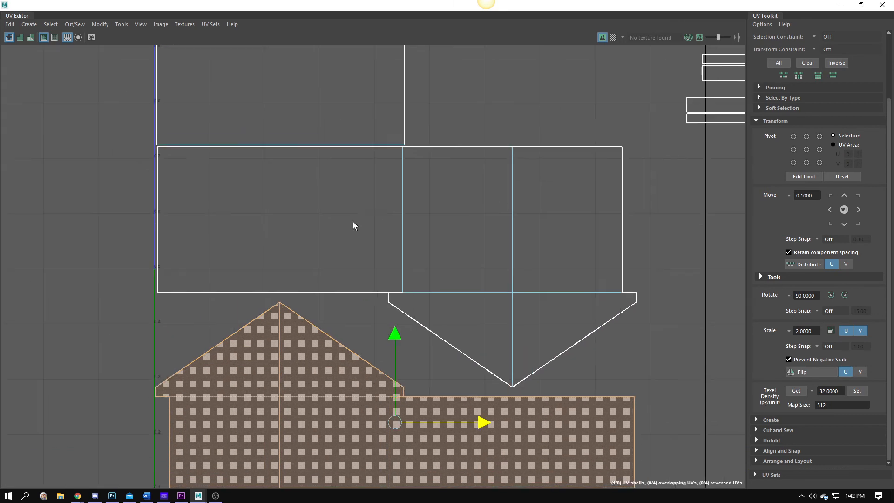
left_click(375, 196)
left_click_drag(399, 185, 399, 189)
middle_click_drag(295, 128, 302, 176, "alt")
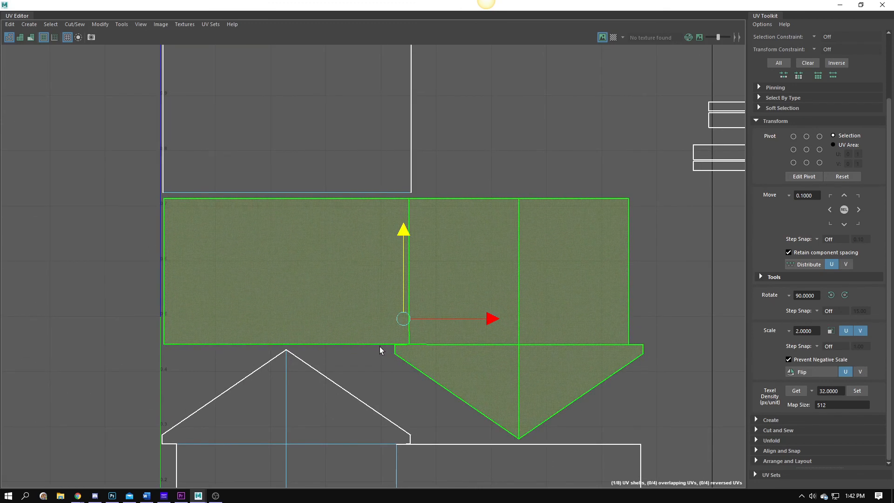
Move the chimney shell from outside into the upper part of the tile, beside the large rectangular shell
right_click_drag(408, 365, 383, 226, "alt")
middle_click_drag(383, 226, 215, 183, "alt")
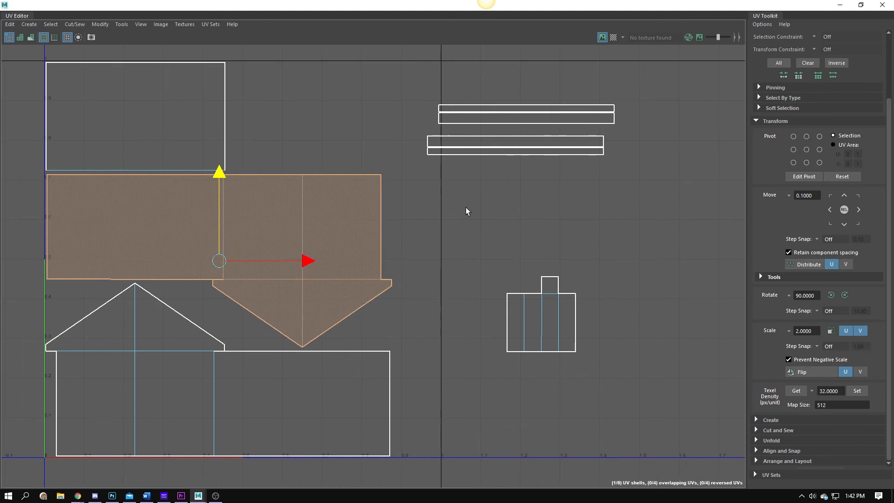
left_click_drag(467, 230, 674, 422)
left_click_drag(545, 319, 324, 126)
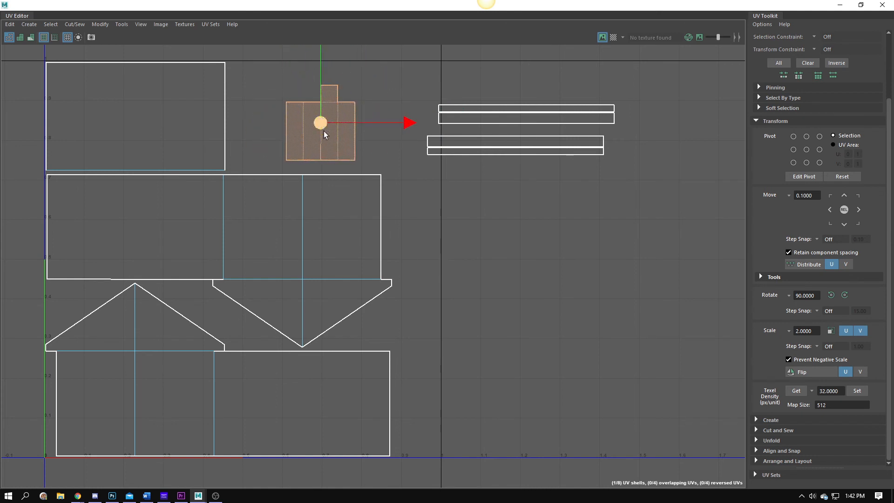
middle_click_drag(324, 132, 376, 197, "alt")
middle_click_drag(608, 215, 499, 285, "alt")
right_click_drag(499, 285, 635, 314, "alt")
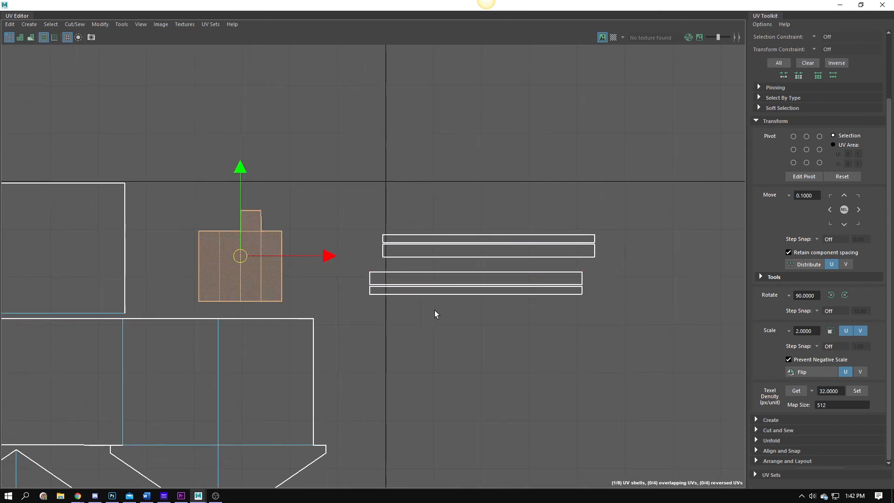
middle_click_drag(315, 379, 453, 214, "alt")
middle_click_drag(478, 281, 469, 310, "alt")
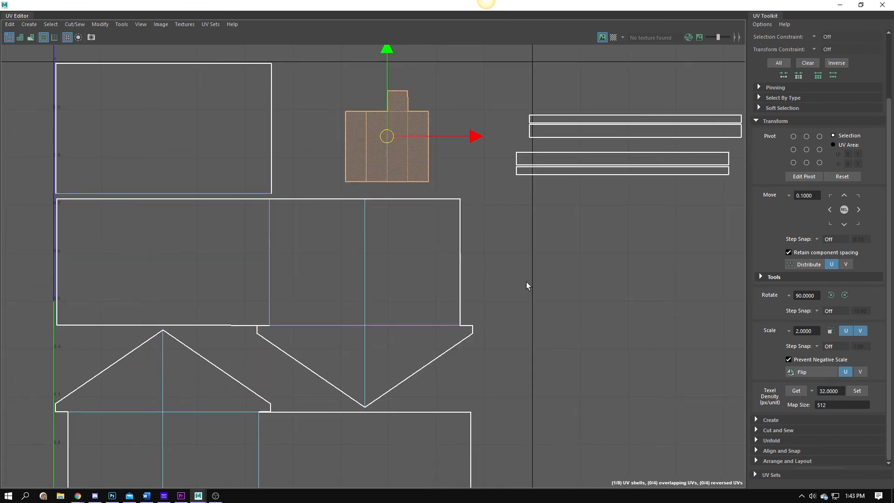
Select the wider strip of the lower strip pair and restore the UV Editor to a floating window over the 3D view
middle_click_drag(577, 158, 549, 203, "alt")
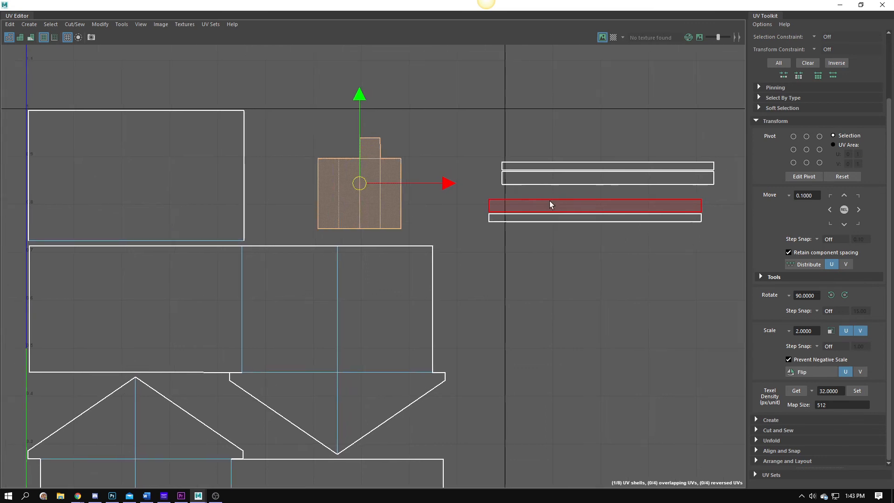
left_click(521, 207)
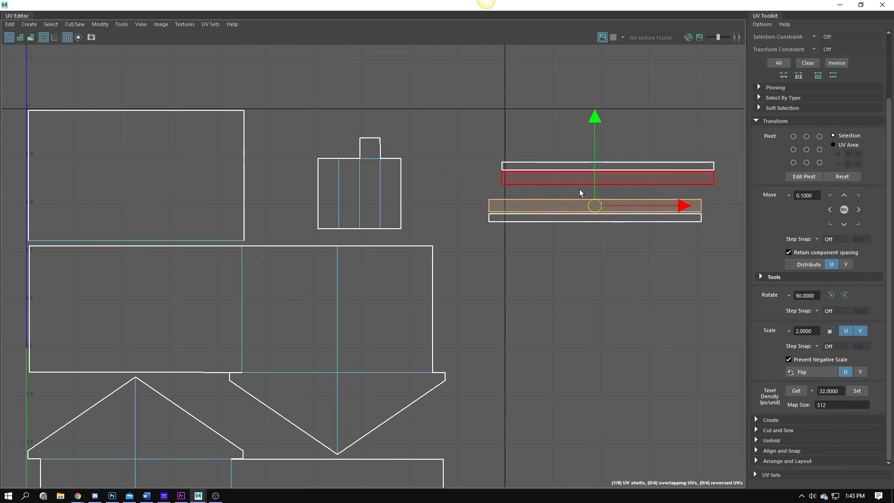
left_click_drag(549, 5, 606, 52)
left_click_drag(239, 243, 191, 220, "alt")
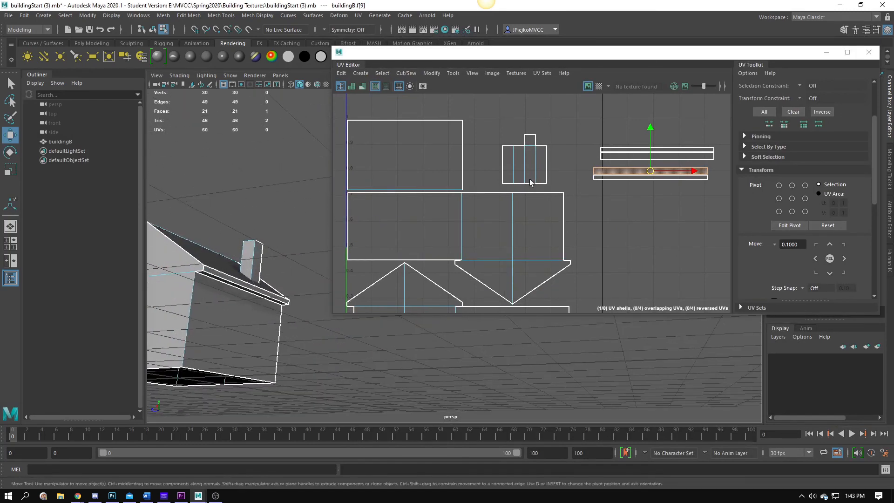
Select the wider strip of the upper strip pair, and make the UV Editor window taller and shift it left
left_click(623, 157)
scroll(652, 193, "up", 1)
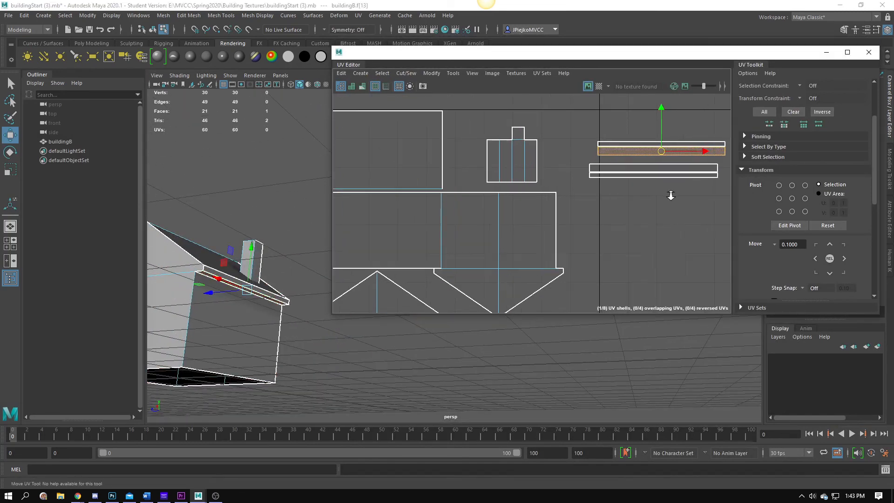
middle_click_drag(540, 190, 559, 204, "alt")
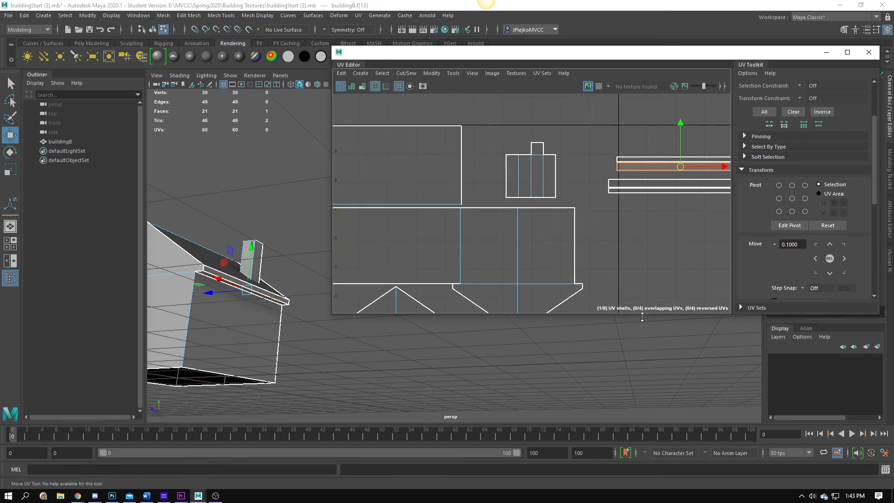
left_click_drag(642, 317, 631, 383)
left_click_drag(561, 54, 526, 60)
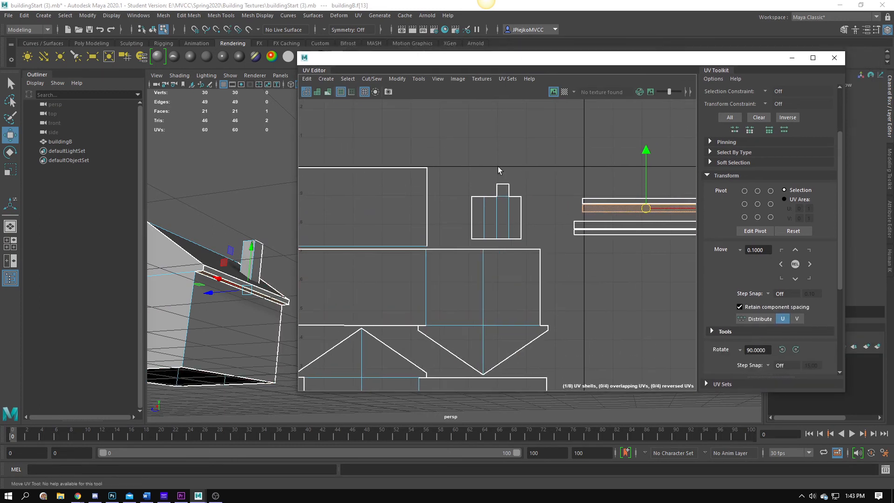
middle_click_drag(561, 209, 471, 193, "alt")
scroll(470, 195, "up", 3)
middle_click_drag(489, 224, 492, 250, "alt")
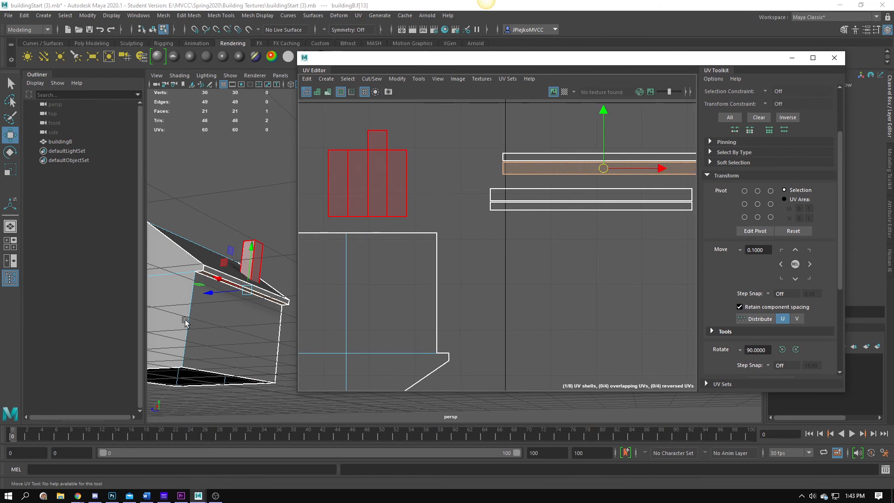
Check the long lower edge of the upper wide strip and the inner edge of the lower strip pair against the building model
left_click_drag(185, 321, 290, 272, "alt")
left_click_drag(237, 261, 144, 256, "alt")
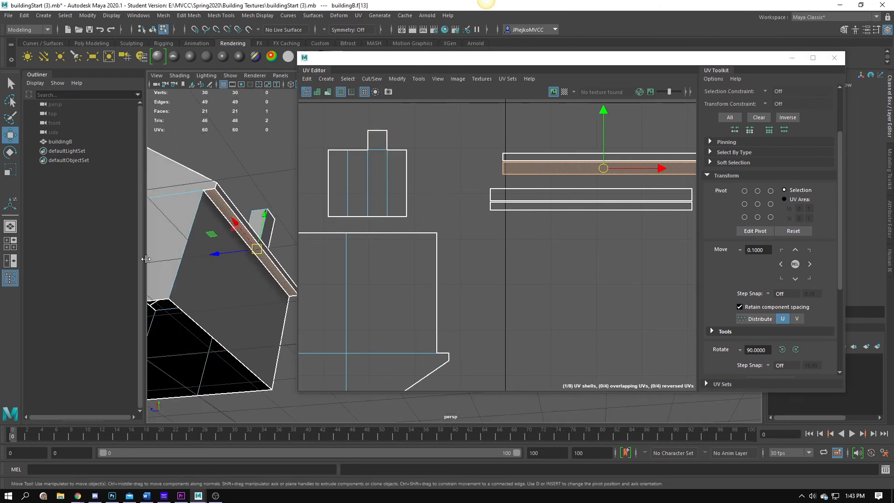
right_click_drag(630, 203, 601, 140)
left_click(592, 172)
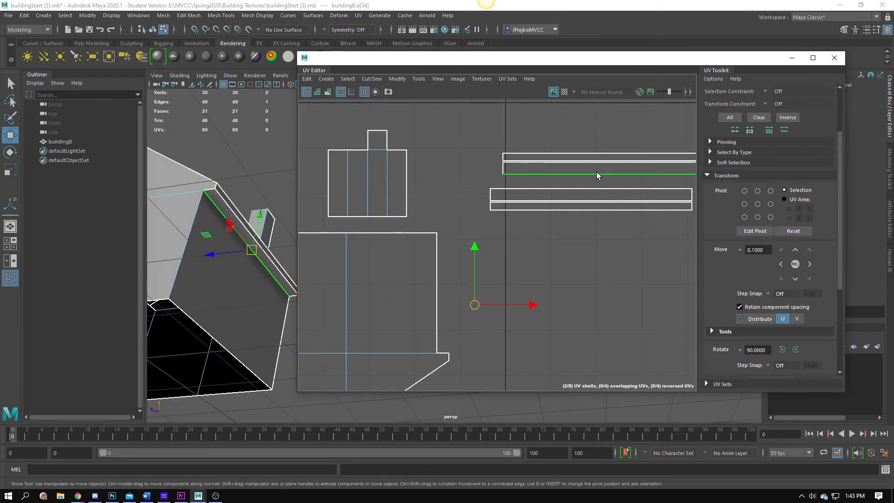
left_click_drag(140, 270, 285, 201, "alt")
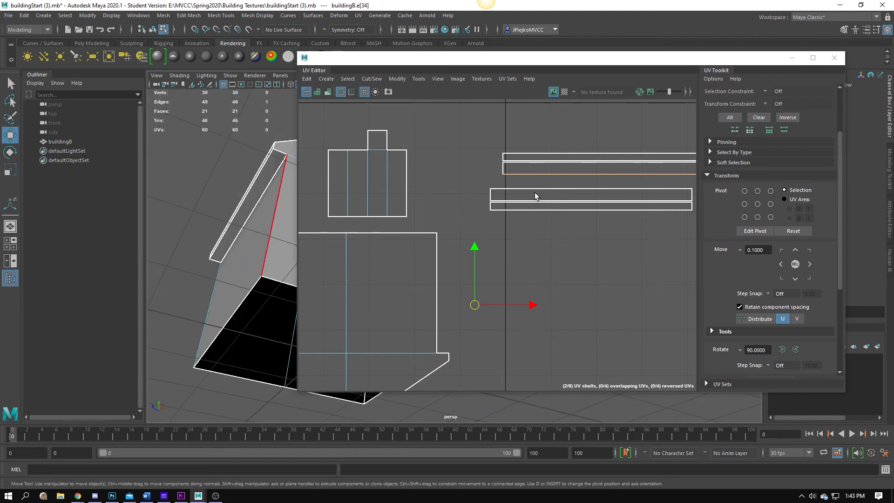
right_click_drag(560, 196, 564, 201)
left_click(563, 201)
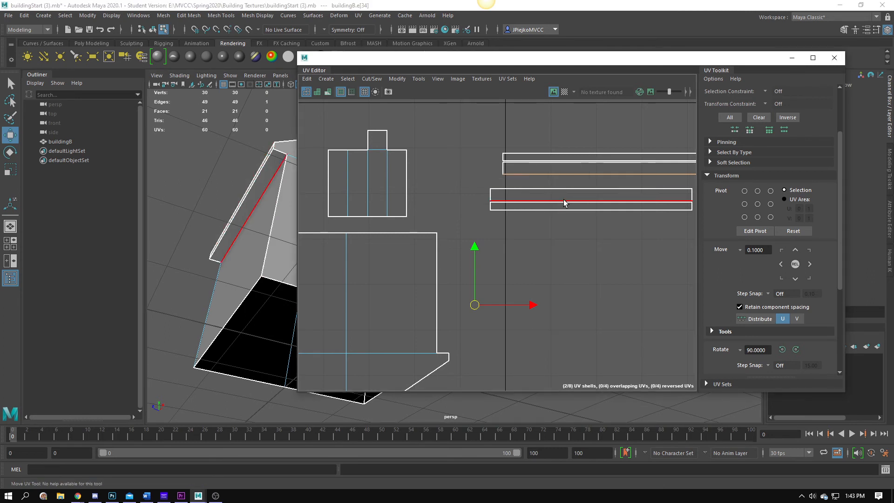
left_click(564, 201)
Move the wide strip of the lower pair up and sideways to stack it on the upper pair's wide strip
middle_click_drag(567, 205, 517, 231, "alt")
right_click_drag(552, 240, 526, 219)
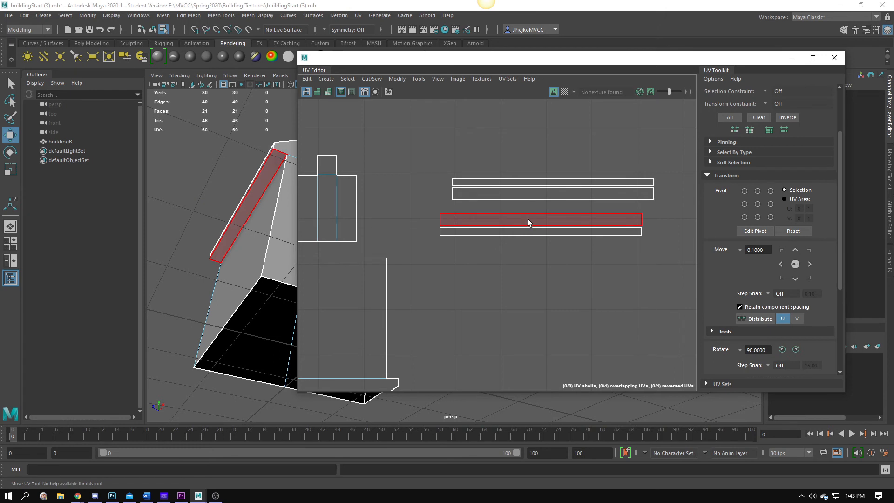
left_click(527, 219)
left_click_drag(540, 163, 538, 139)
scroll(554, 180, "up", 3)
middle_click_drag(558, 180, 539, 245, "alt")
scroll(538, 245, "up", 2)
left_click_drag(556, 280, 600, 280)
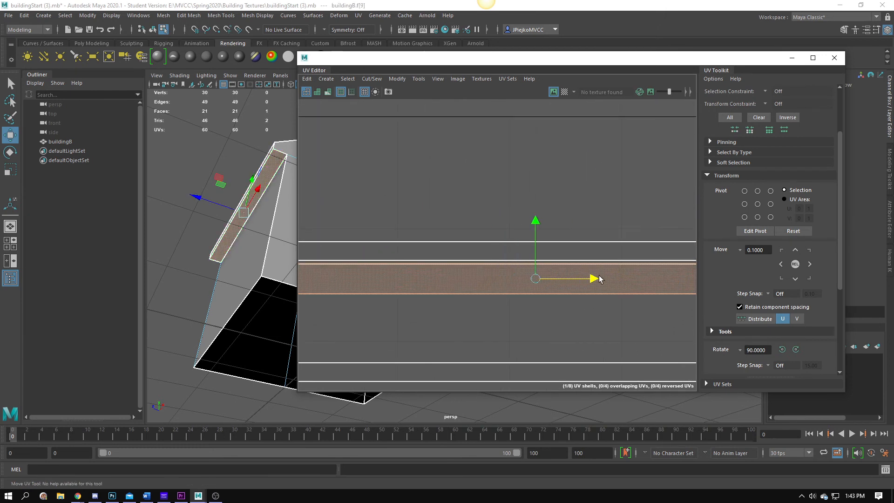
scroll(424, 253, "down", 2)
middle_click_drag(423, 253, 447, 226, "alt")
scroll(447, 226, "down", 1)
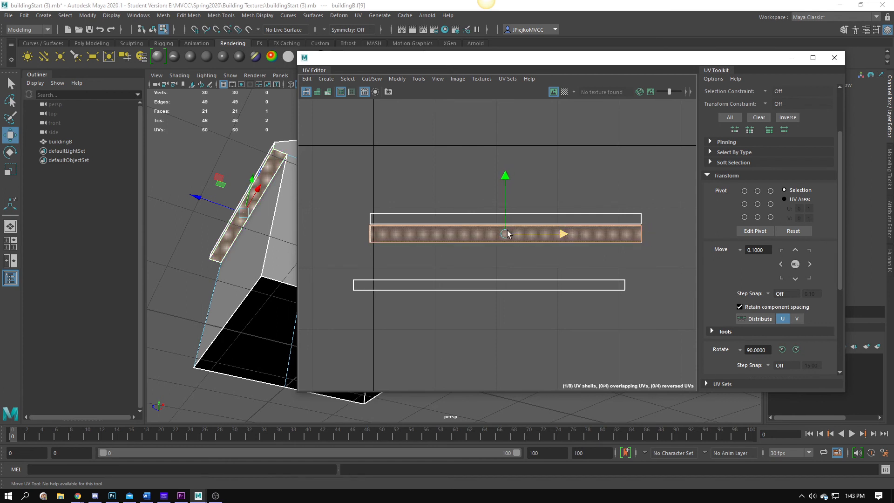
Check the long edges of the stacked wide strips and the narrow strips against the underside of the roof edge
right_click_drag(413, 218, 413, 216)
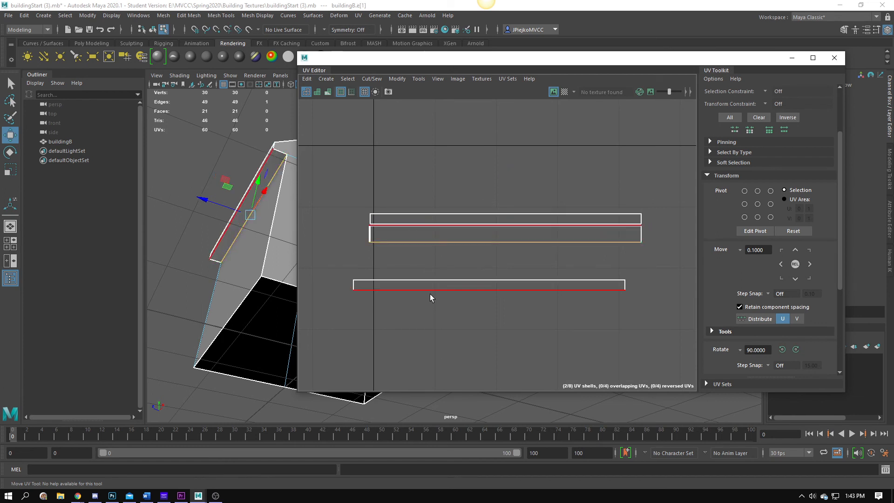
left_click(429, 291)
left_click_drag(206, 171, 270, 237, "alt")
middle_click_drag(238, 251, 200, 215, "alt")
scroll(469, 192, "up", 3)
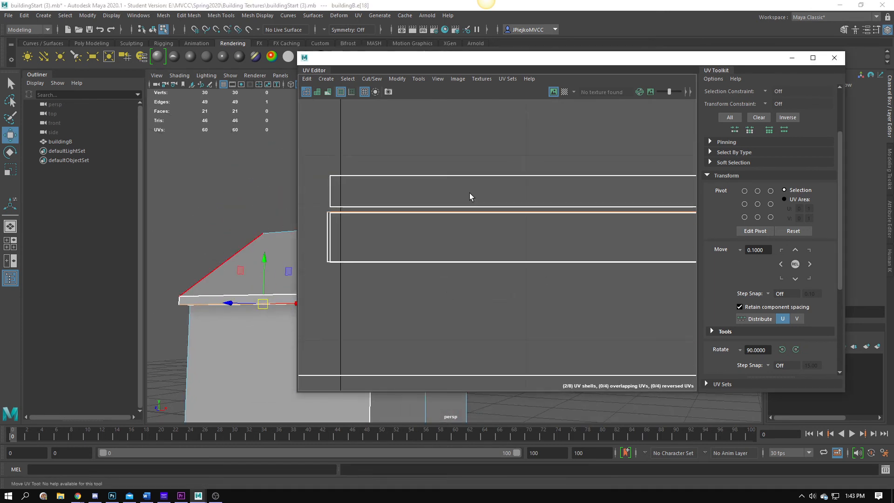
left_click(438, 207)
key("f")
right_click_drag(218, 213, 129, 222, "alt")
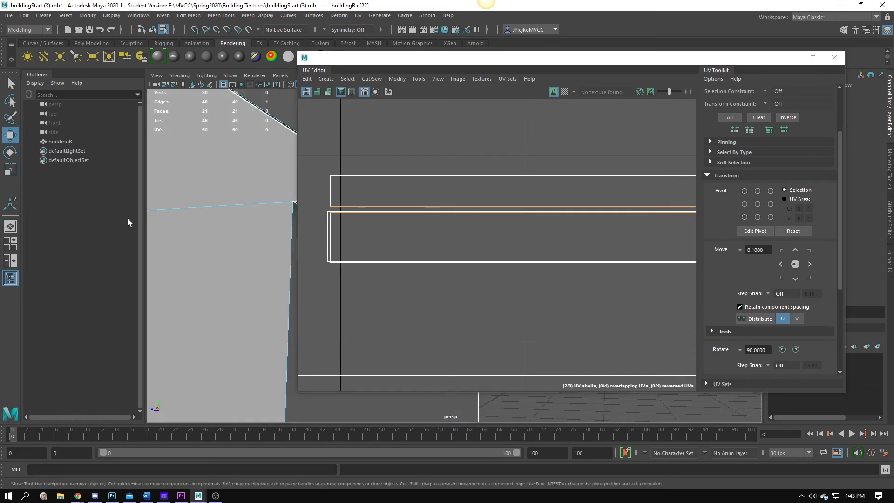
right_click_drag(303, 225, 231, 231, "alt")
right_click_drag(266, 223, 181, 219, "alt")
left_click_drag(260, 203, 196, 191, "alt")
middle_click_drag(196, 191, 262, 195, "alt")
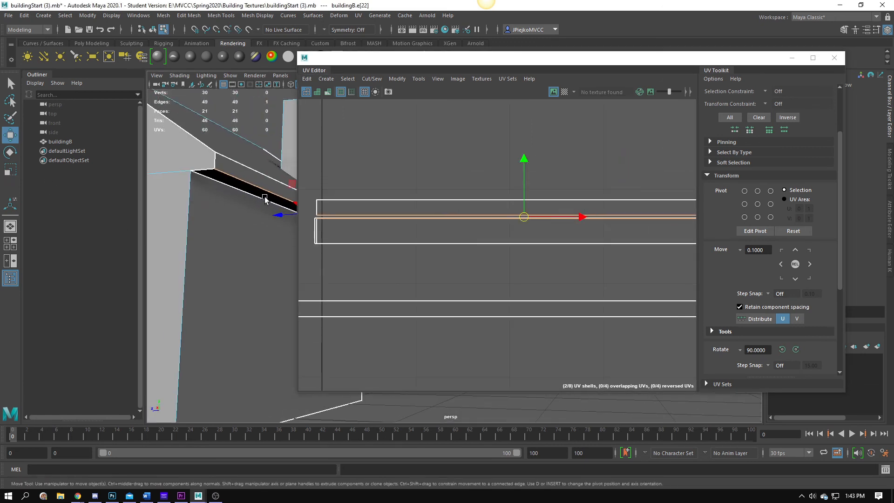
Select the narrow strip above the stacked wide strips and stack it on the remaining narrow strip below
right_click_drag(408, 253, 241, 211, "alt")
middle_click_drag(493, 201, 412, 183, "alt")
right_click_drag(494, 204, 495, 230)
key("f")
left_click(461, 200)
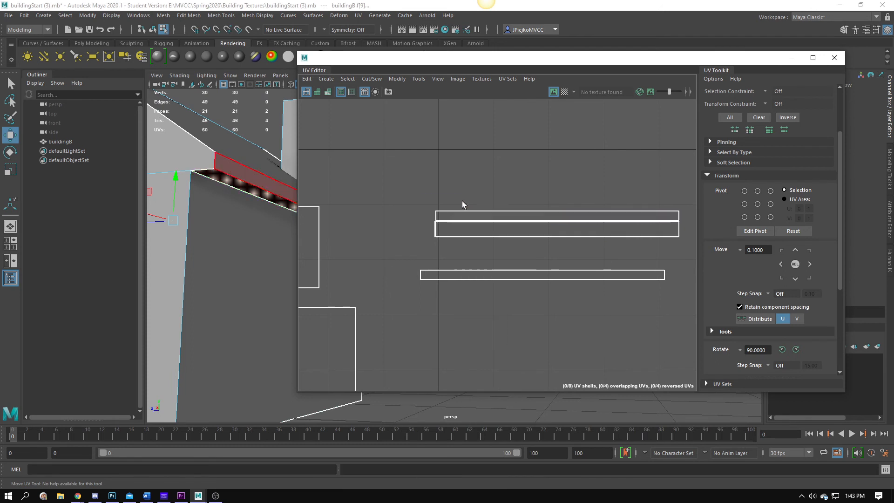
left_click(486, 215)
left_click_drag(558, 160, 558, 218)
left_click_drag(606, 268, 594, 278)
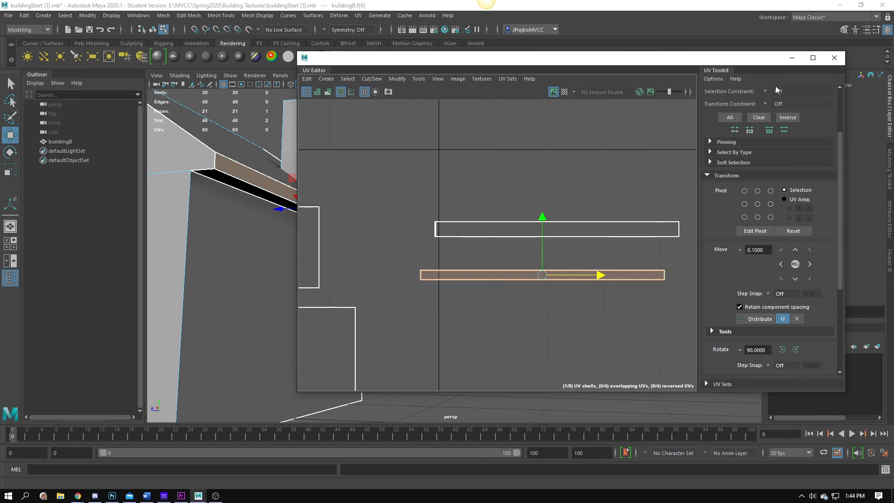
Maximize the UV Editor and switch to UV selection with both strip stacks in view
left_click(813, 58)
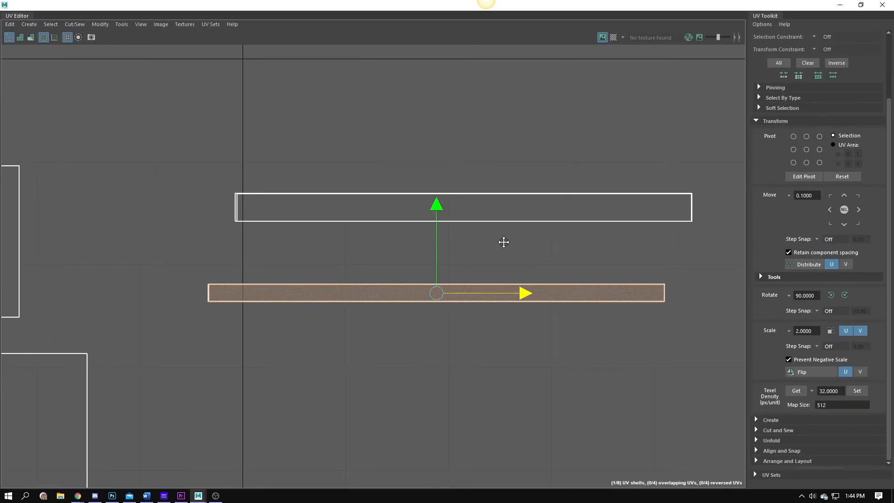
scroll(505, 242, "up", 3)
scroll(561, 222, "down", 3)
middle_click_drag(353, 288, 515, 298, "alt")
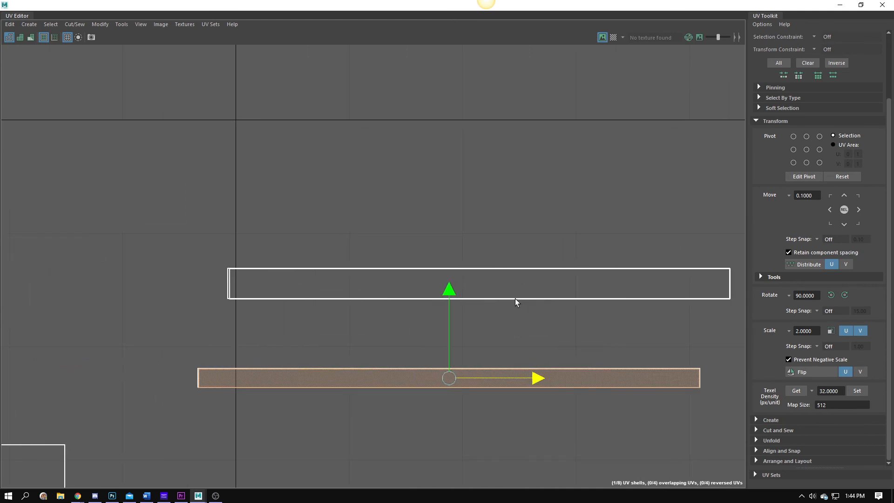
right_click_drag(562, 320, 580, 319)
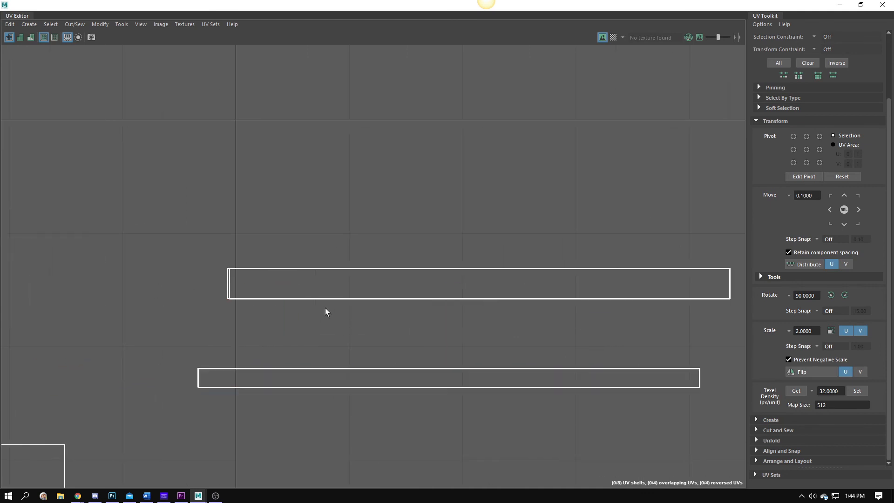
middle_click_drag(325, 308, 237, 280, "alt")
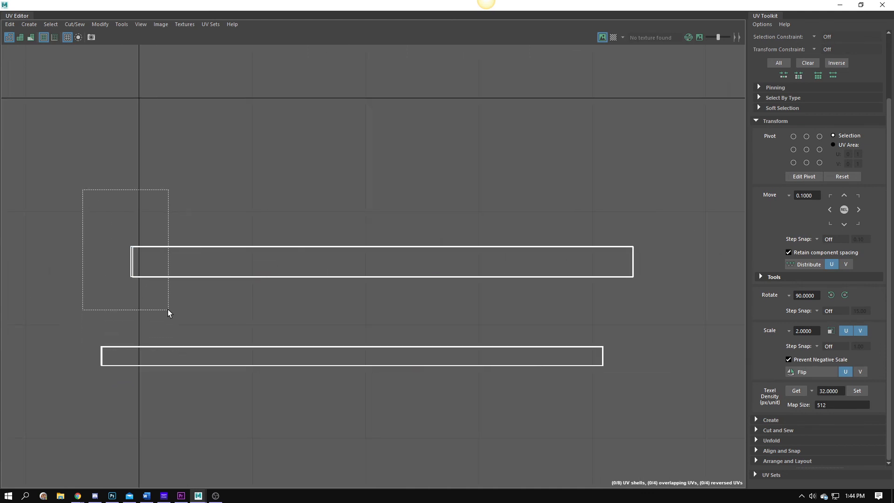
Scale the UVs at each end of the stacked wide strips flat horizontally so both ends line up
left_click_drag(167, 309, 164, 297)
right_click_drag(145, 262, 192, 267)
left_click_drag(79, 169, 122, 216)
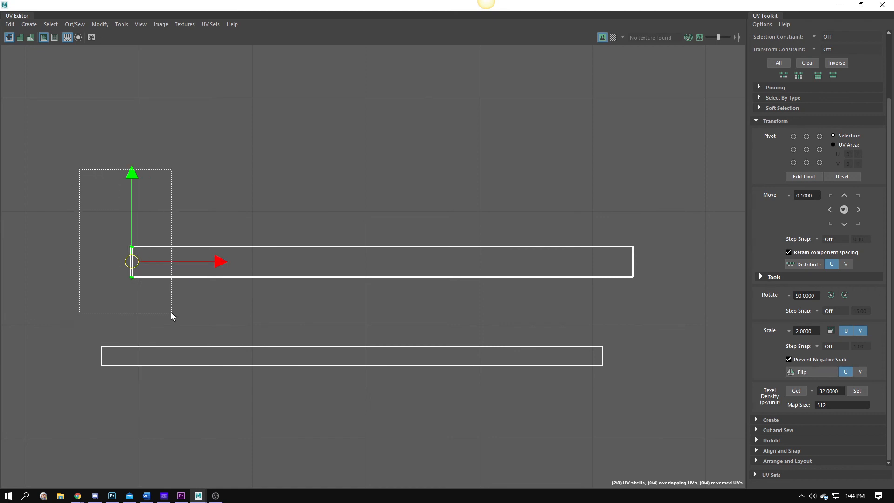
left_click_drag(171, 313, 170, 310)
key("r")
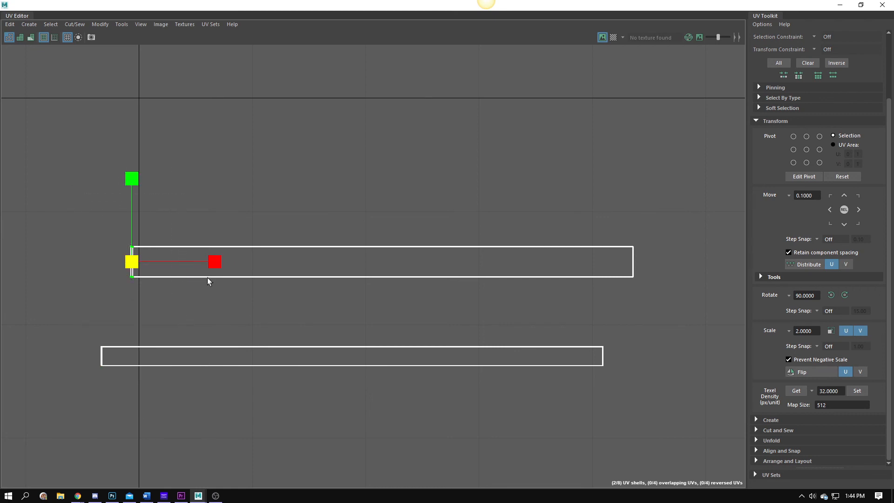
left_click_drag(216, 262, 135, 262)
left_click_drag(591, 198, 678, 375)
left_click_drag(671, 291, 672, 292)
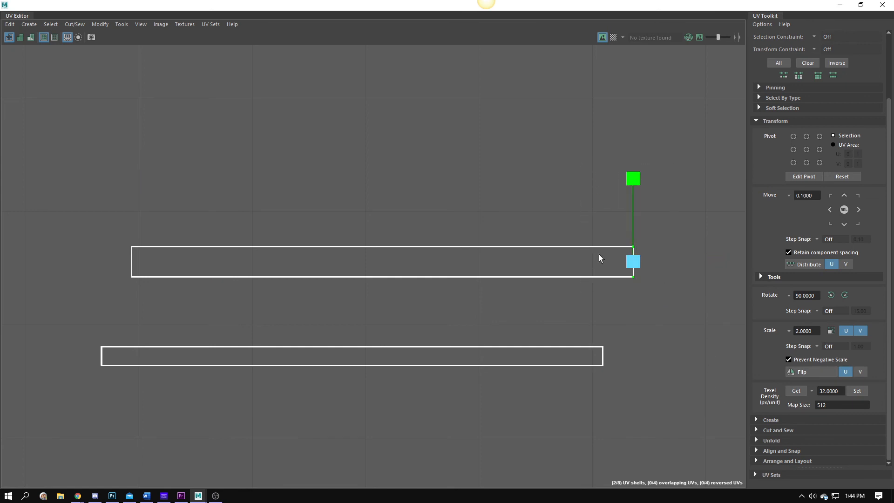
Scale the upper and lower UV rows of both the wide and narrow strip stacks flat vertically
left_click_drag(87, 206, 615, 268)
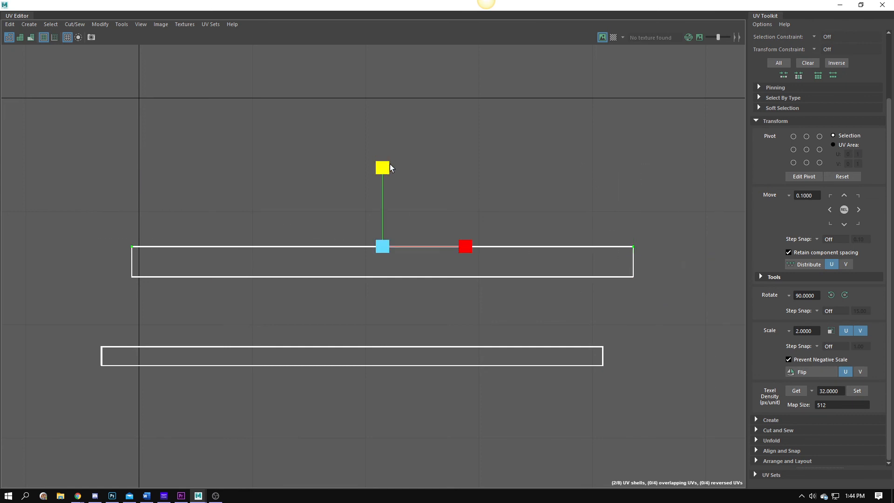
left_click_drag(93, 262, 768, 315)
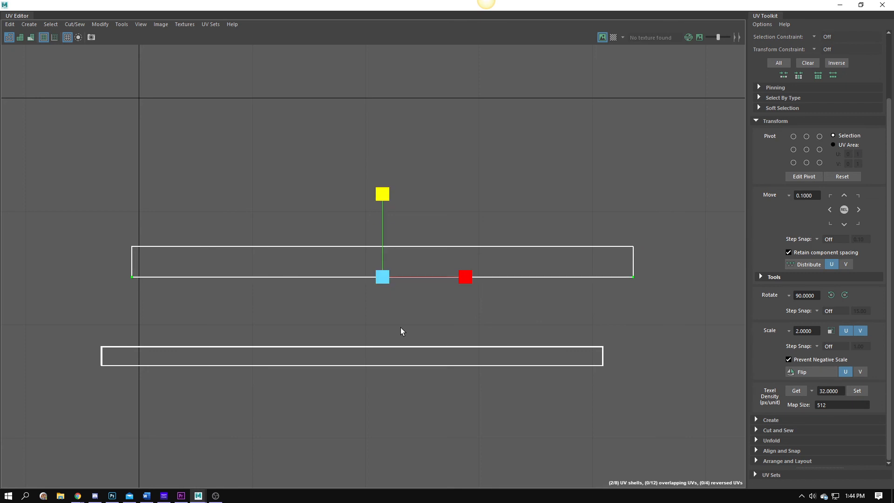
left_click_drag(37, 309, 735, 349)
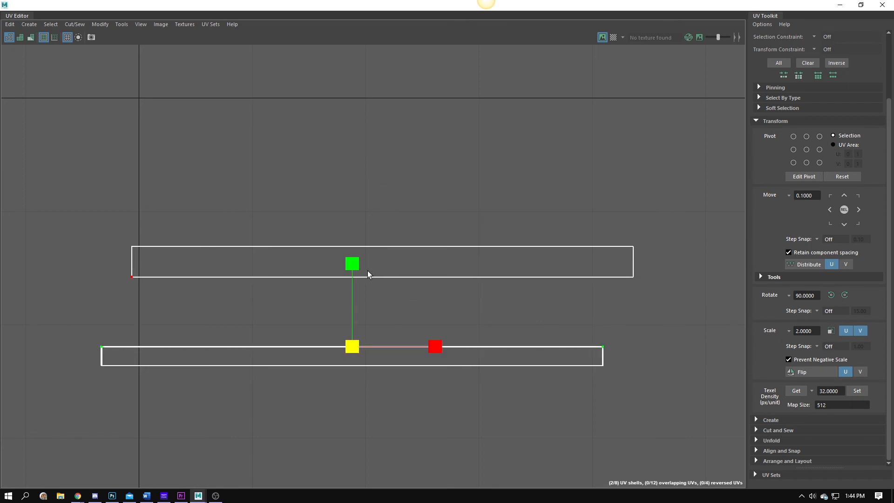
left_click_drag(353, 266, 323, 432)
left_click_drag(86, 358, 739, 397)
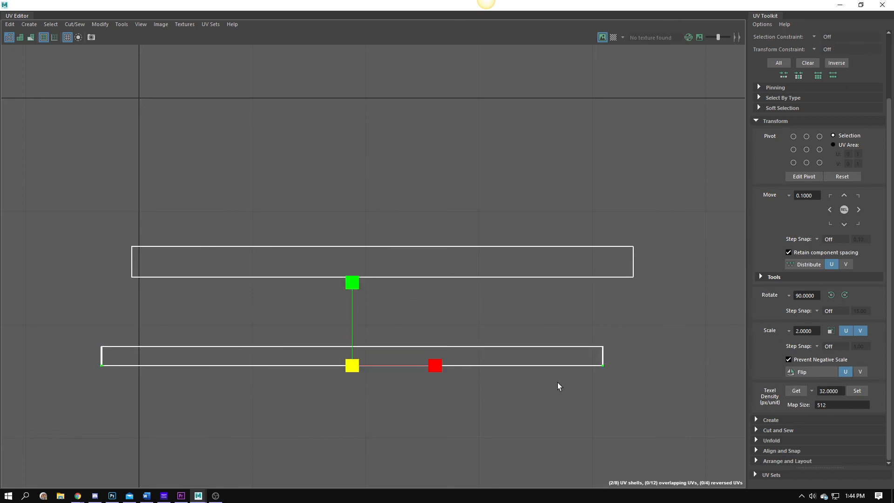
left_click(352, 282)
Scale the UVs at the left and right ends of the stacked narrow strips flat horizontally
left_click_drag(84, 316, 154, 406)
left_click(179, 363)
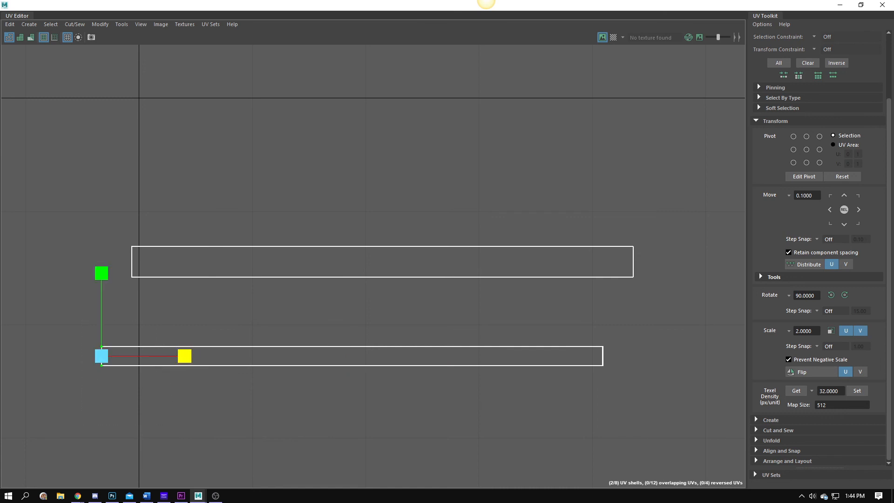
left_click_drag(545, 307, 655, 427)
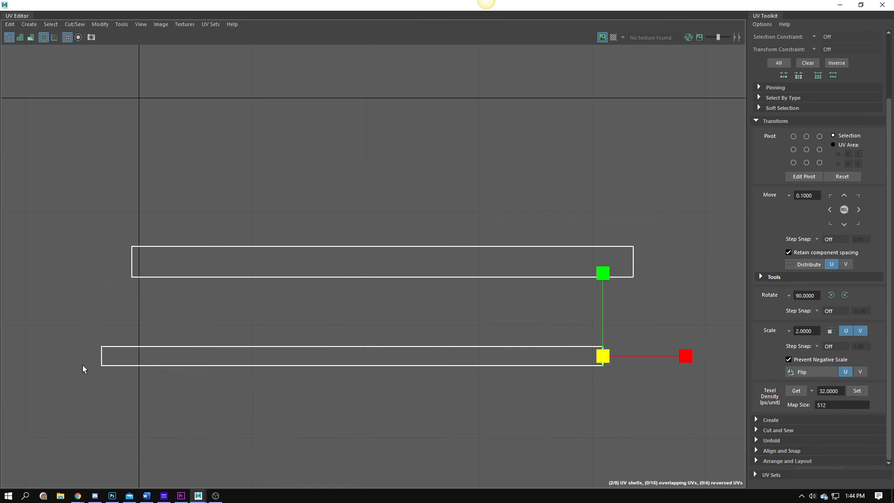
left_click_drag(83, 361, 110, 377)
left_click_drag(550, 325, 618, 395, "shift")
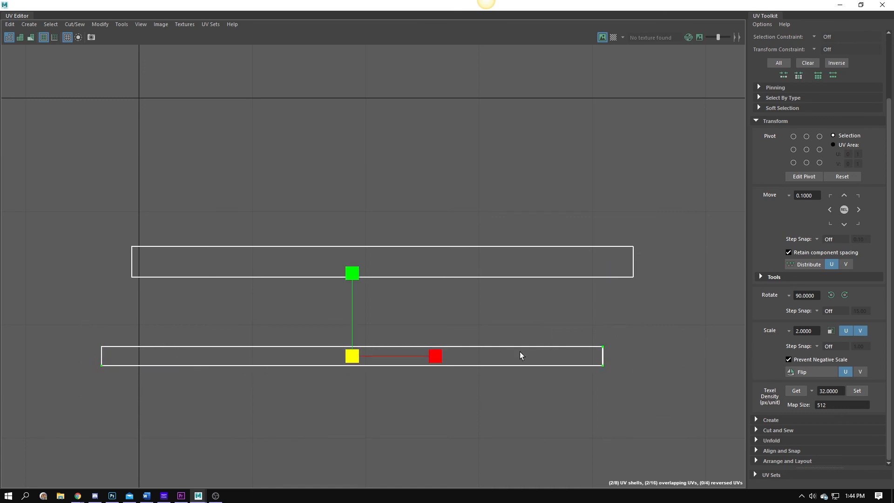
left_click_drag(417, 357, 428, 379)
left_click_drag(552, 325, 742, 456)
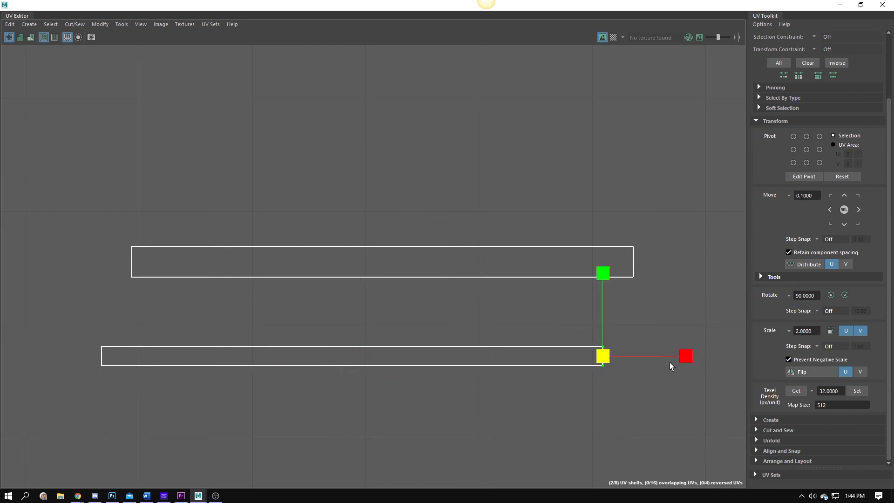
left_click(687, 356)
Restore the UV Editor to a floating window and check the outer long edges of the strip stacks against the model
left_click(409, 415)
right_click_drag(503, 392, 308, 313, "alt")
middle_click_drag(308, 313, 431, 285, "alt")
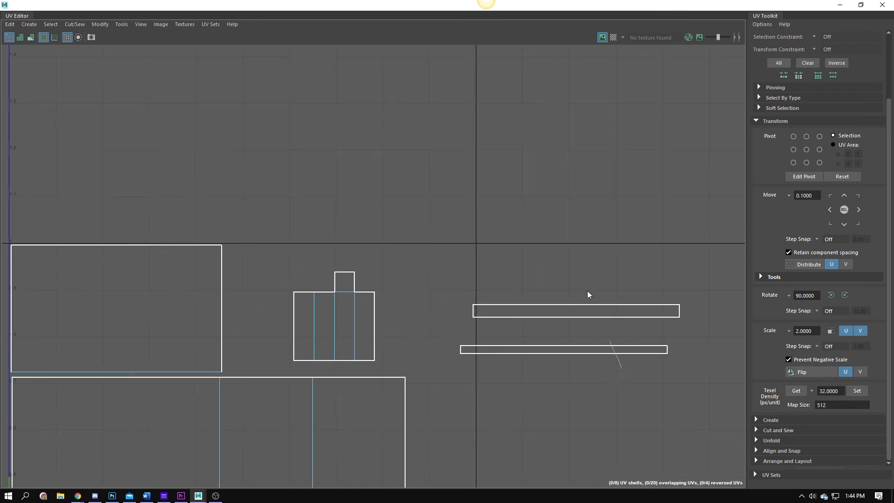
left_click_drag(632, 8, 688, 129)
left_click(610, 252)
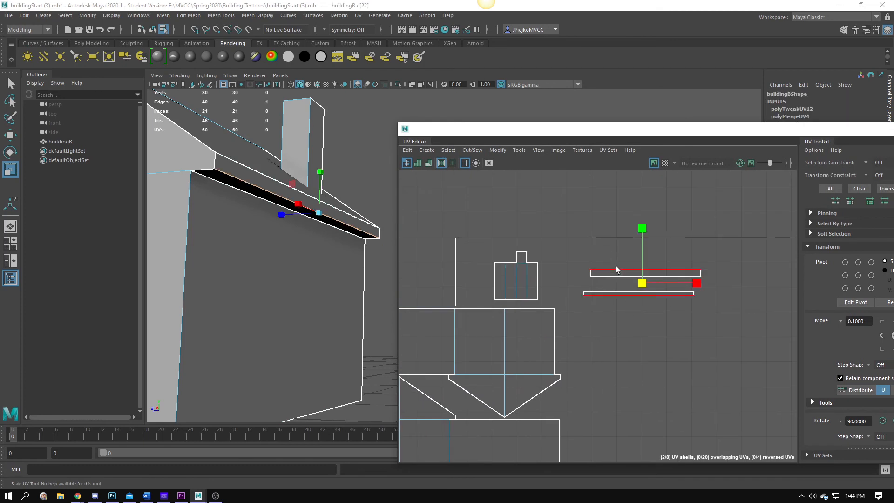
left_click(616, 266)
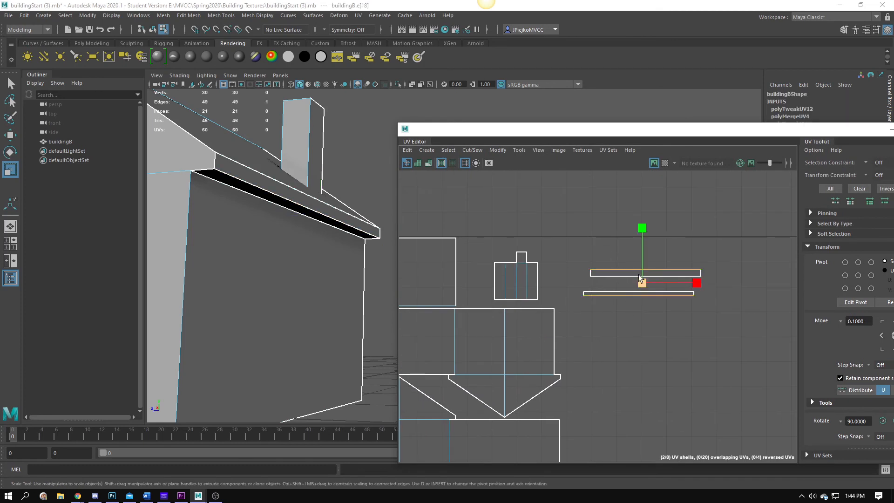
middle_click_drag(641, 285, 609, 332, "alt")
right_click_drag(609, 332, 666, 339, "alt")
right_click(665, 332)
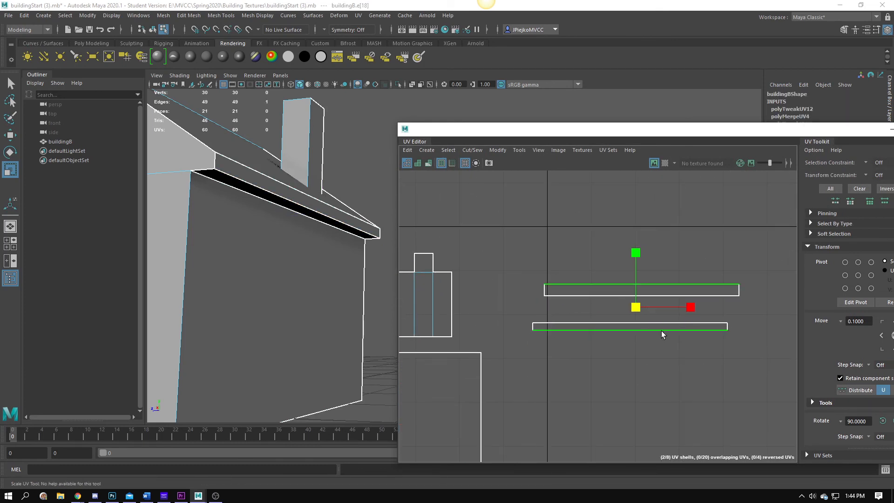
Move the stacked narrow strips up against the wide strips' upper edge and align their ends horizontally
right_click_drag(610, 308, 572, 299)
left_click(555, 325)
key("w")
left_click_drag(629, 266, 628, 222)
scroll(661, 280, "up", 3)
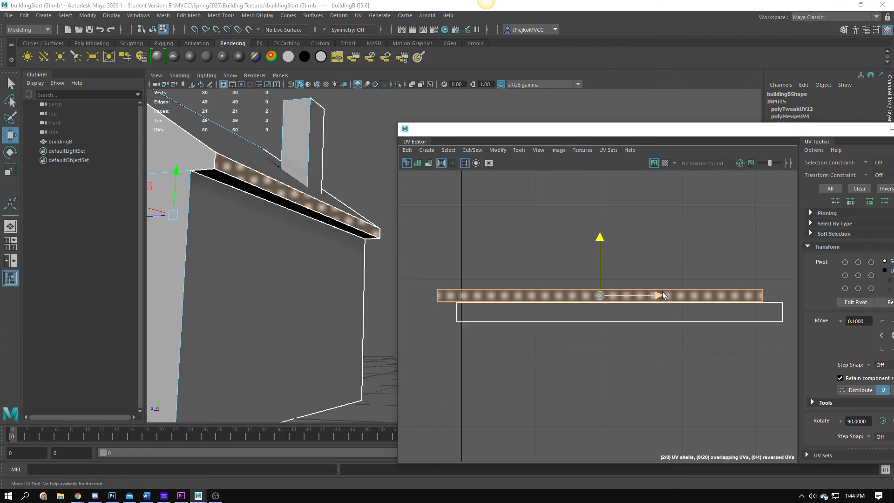
left_click_drag(657, 295, 682, 296)
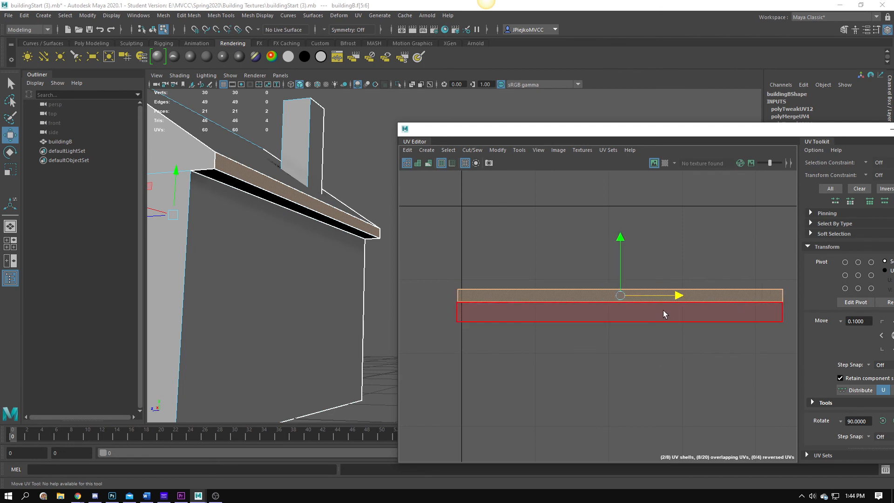
Scale the UVs at the left and right ends of both stacked strip shells flat horizontally
right_click_drag(663, 310, 682, 312)
left_click_drag(449, 228, 549, 409)
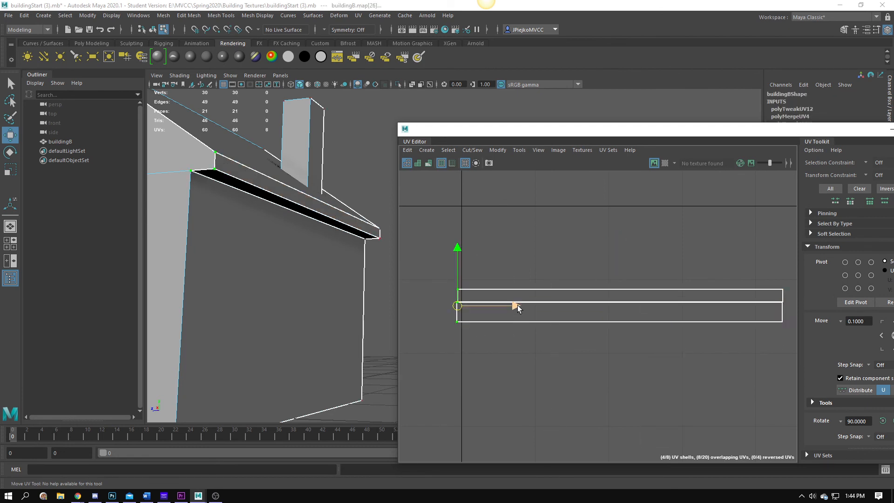
key("e")
key("r")
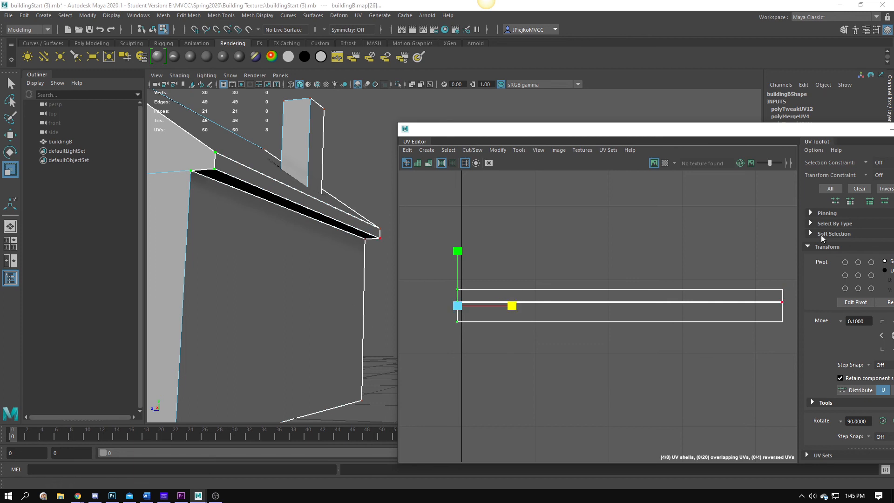
left_click_drag(764, 251, 804, 442)
middle_click_drag(782, 340, 637, 327, "alt")
left_click_drag(692, 296, 274, 292)
Scale the row of UVs along the seam between the wide and narrow strips flat vertically
right_click_drag(565, 346, 210, 348, "alt")
middle_click_drag(209, 349, 393, 385, "alt")
left_click_drag(450, 320, 415, 317)
left_click_drag(537, 335, 550, 365)
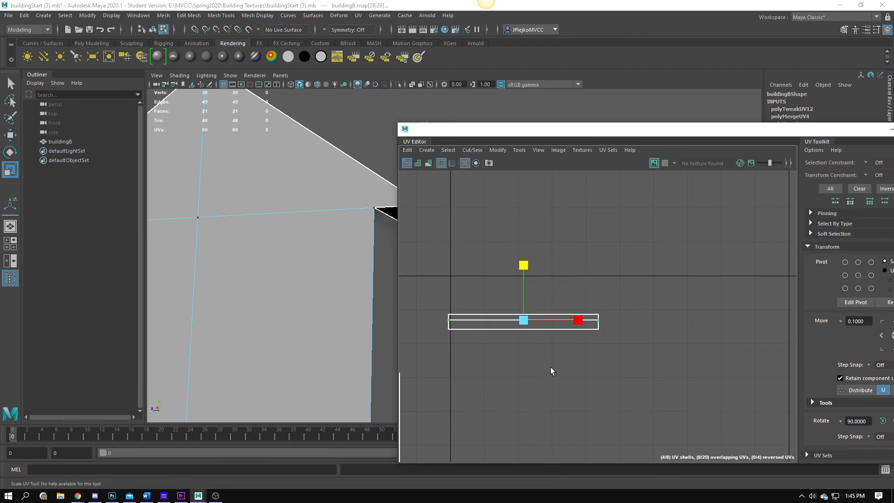
left_click(551, 367)
Select all faces of the stacked roof-edge strip shells
right_click_drag(672, 358, 473, 365, "alt")
middle_click_drag(283, 352, 247, 303, "alt")
left_click_drag(624, 344, 626, 343)
right_click_drag(625, 344, 599, 331)
left_click_drag(517, 322, 646, 370)
middle_click_drag(570, 399, 611, 369, "alt")
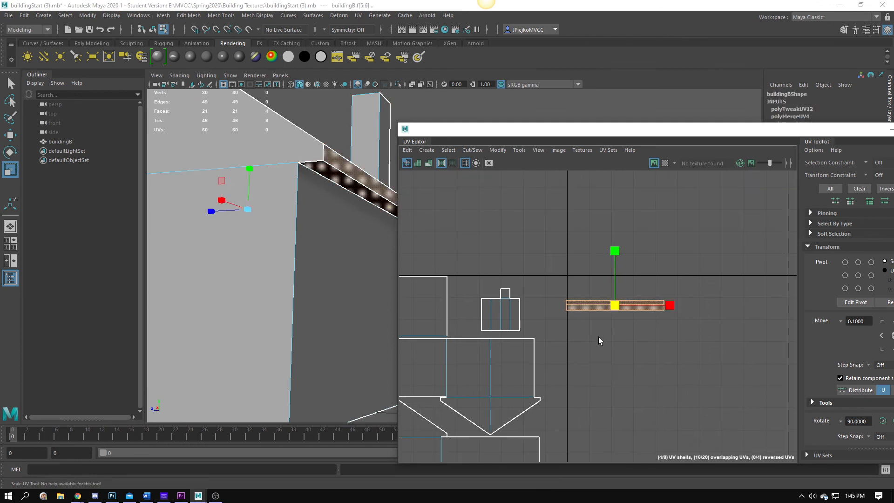
key("e")
left_click_drag(656, 274, 576, 252)
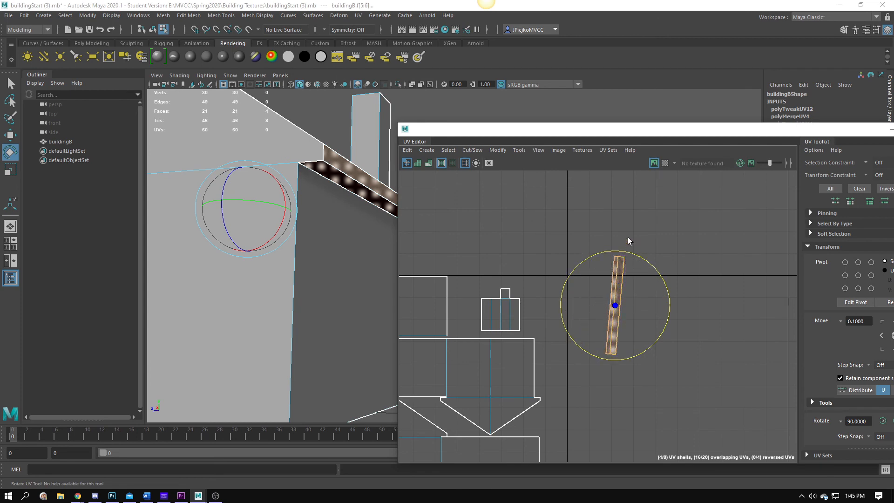
key("ctrl+z")
Rotate the selected strip shells exactly 90 degrees so they stand vertically
left_click_drag(657, 131, 470, 88)
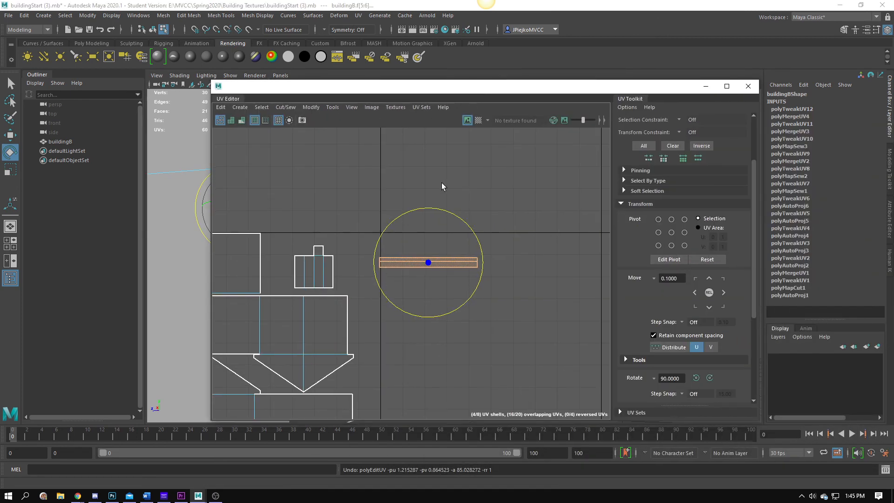
left_click(697, 377)
middle_click_drag(446, 358, 471, 342, "alt")
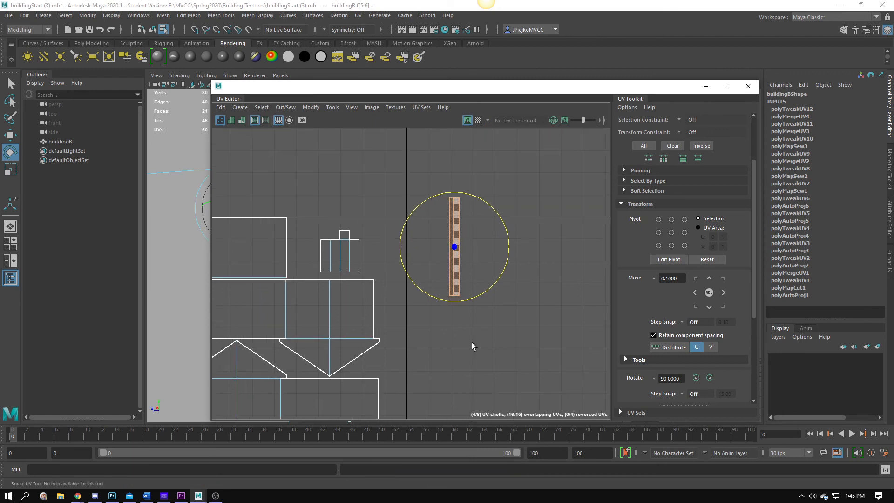
Move the vertical strip shells into the UV tile, beside the chimney shell near the tile's right edge
key("w")
left_click_drag(454, 236, 375, 304)
left_click_drag(454, 315, 392, 274)
right_click_drag(426, 304, 404, 286, "alt")
middle_click_drag(404, 286, 419, 282, "alt")
left_click(508, 259)
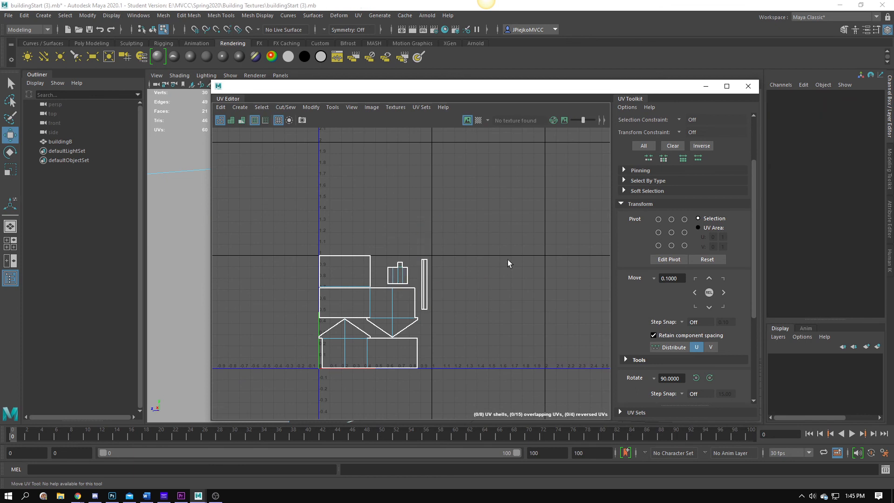
Select the vertical strip shells and nudge them closer to the upper right corner of the UV tile
middle_click_drag(417, 330, 451, 283, "alt")
right_click_drag(451, 283, 475, 300, "alt")
middle_click_drag(474, 297, 498, 344, "alt")
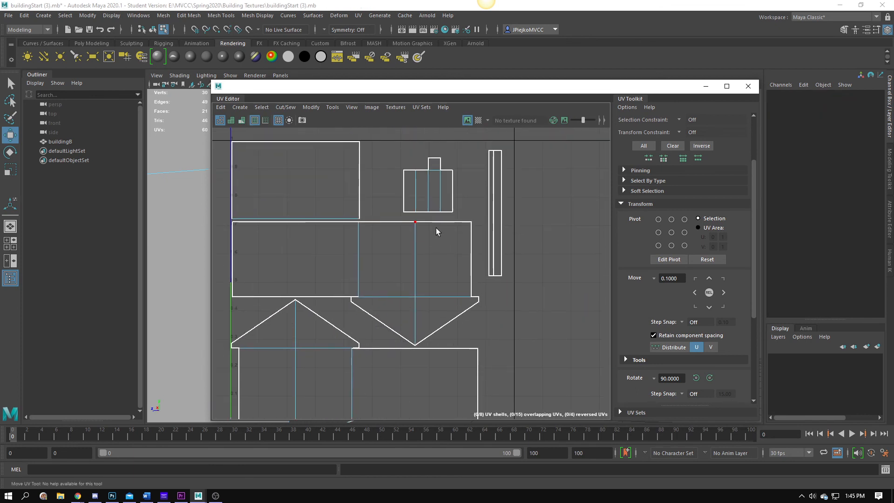
right_click_drag(412, 378, 323, 349, "alt")
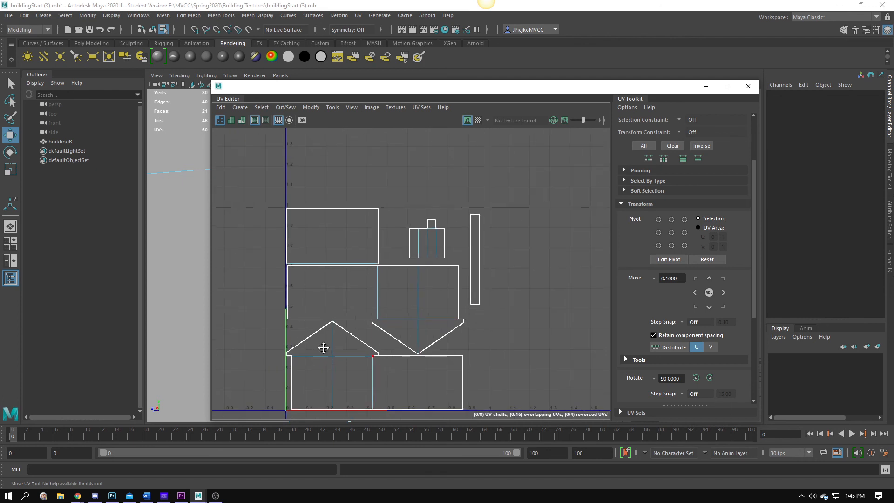
middle_click_drag(323, 349, 328, 328, "alt")
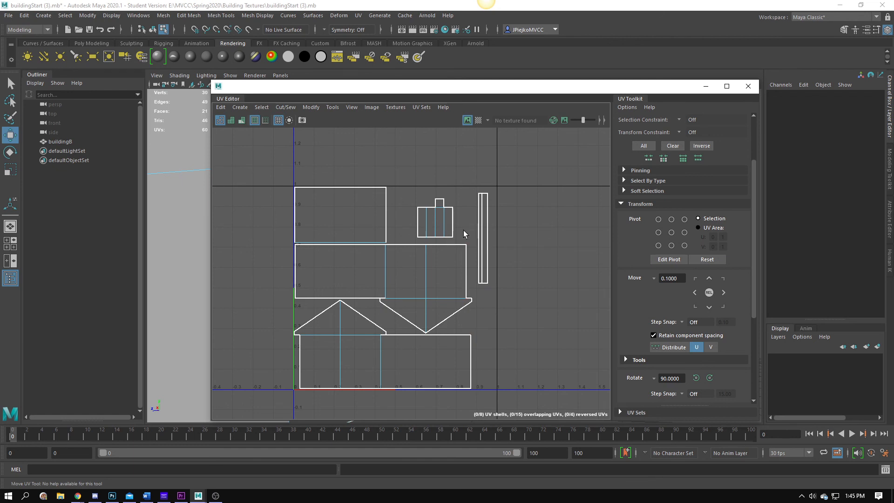
left_click_drag(464, 185, 494, 203)
right_click_drag(492, 208, 456, 195)
left_click_drag(465, 173, 499, 202)
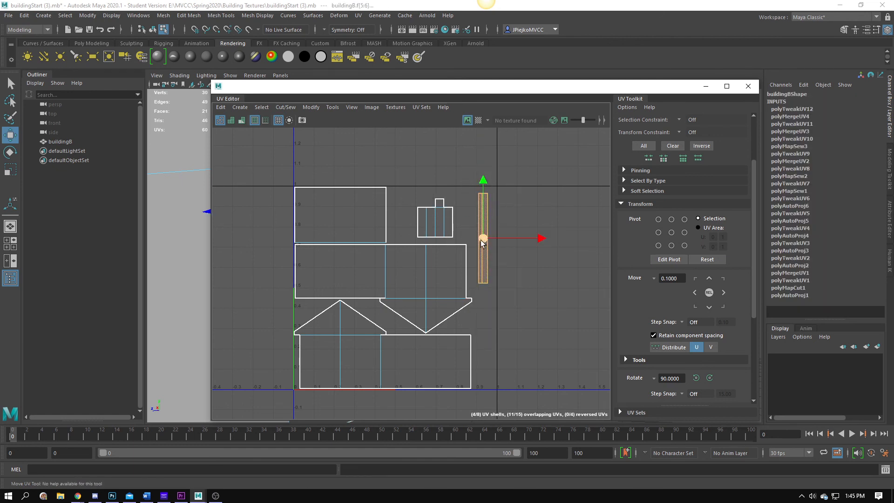
left_click_drag(481, 240, 485, 236)
left_click(498, 265)
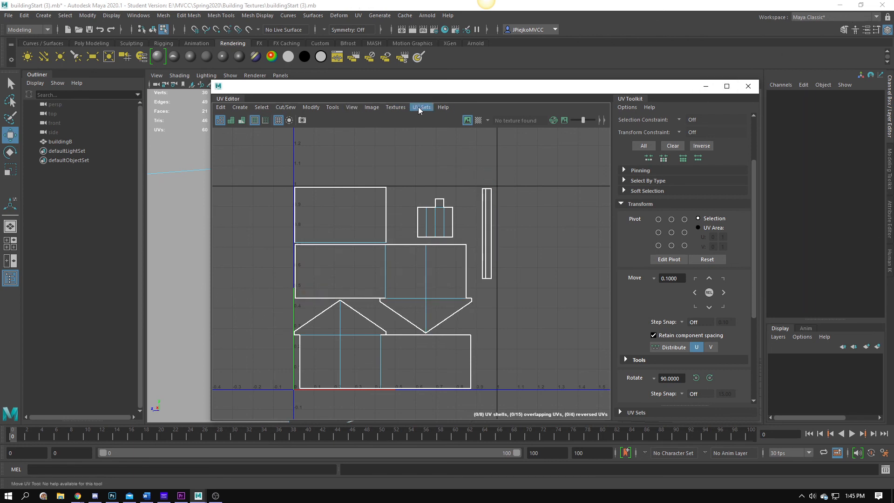
Open the UV Snapshot options, choose PNG as the image format, browse for a save location, and close without exporting
left_click(303, 121)
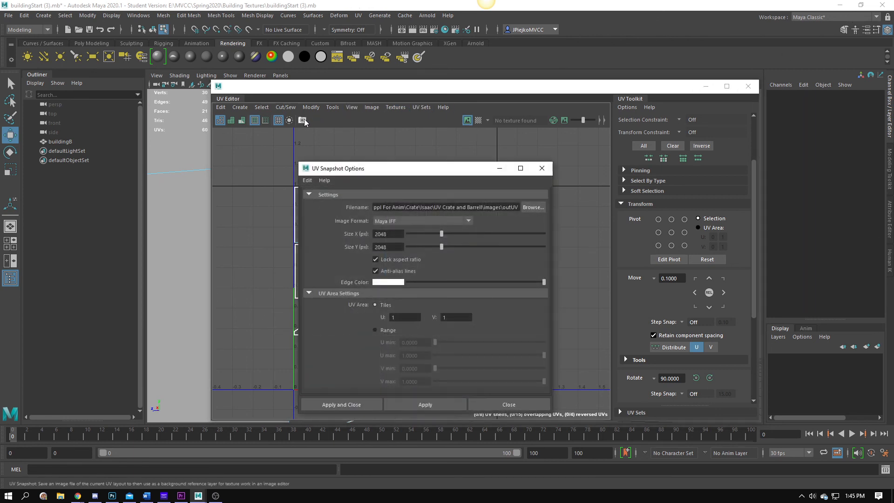
left_click(422, 222)
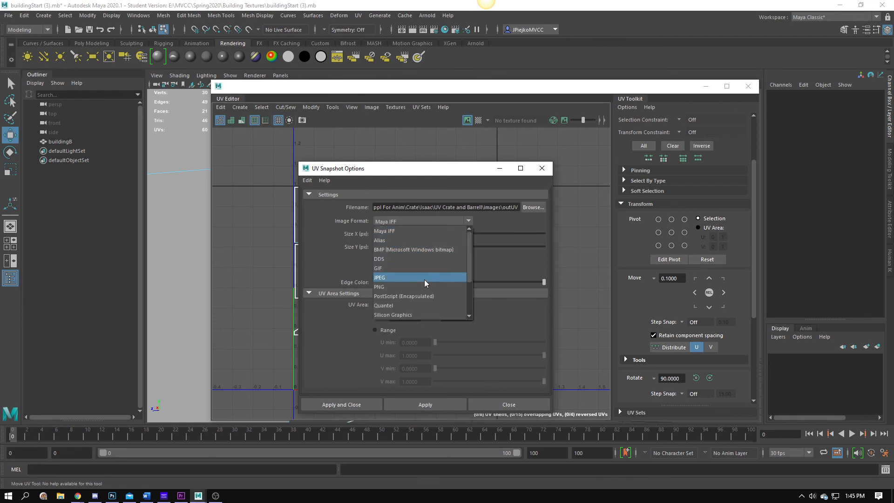
left_click(423, 286)
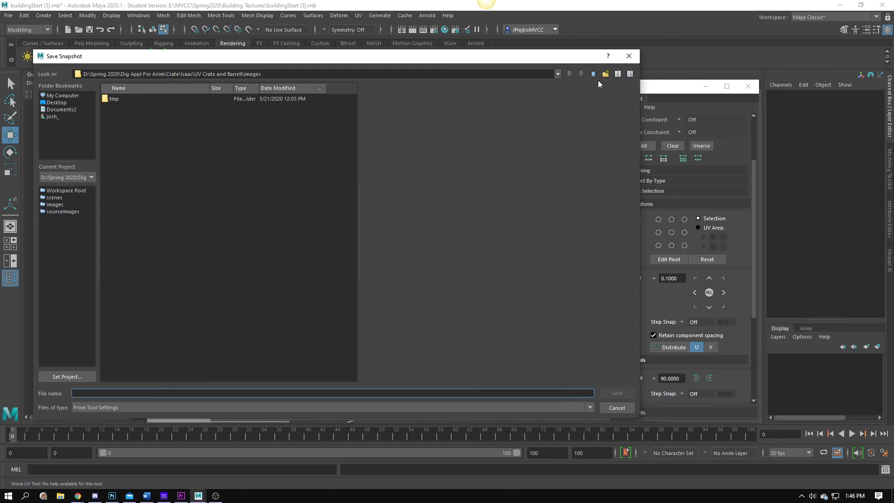
left_click(616, 407)
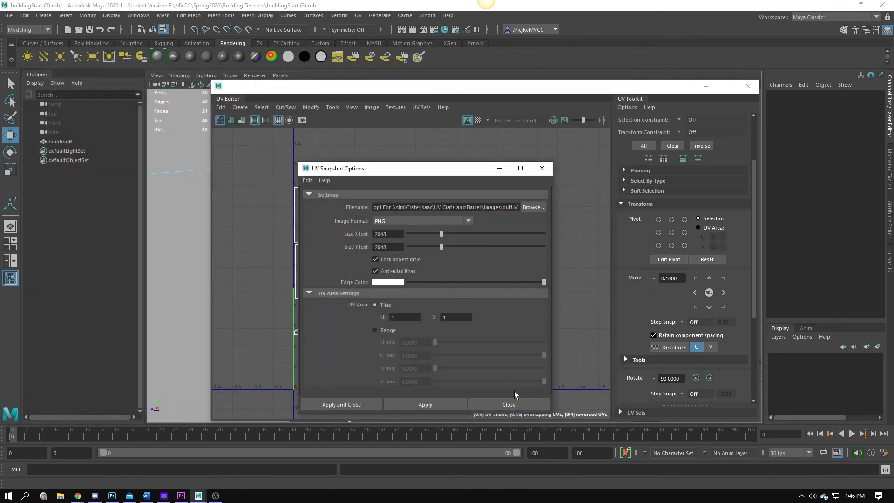
left_click(508, 404)
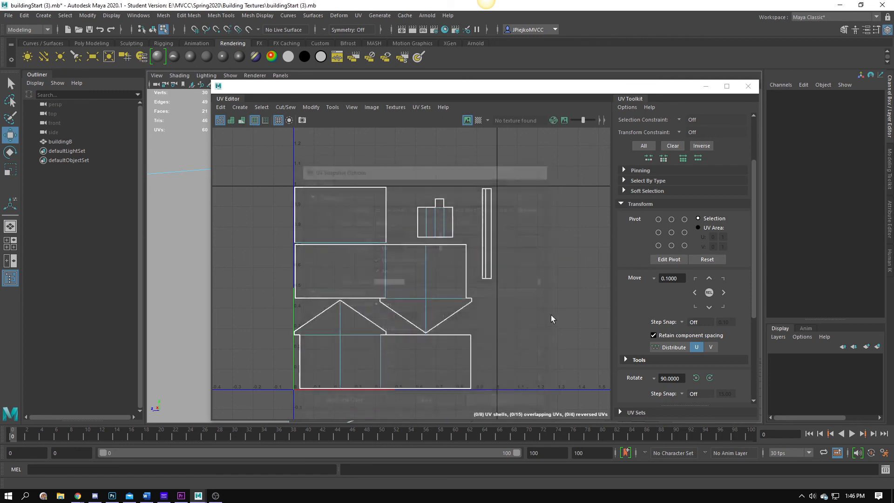
Close the UV Editor and select the whole building in object mode
left_click(749, 87)
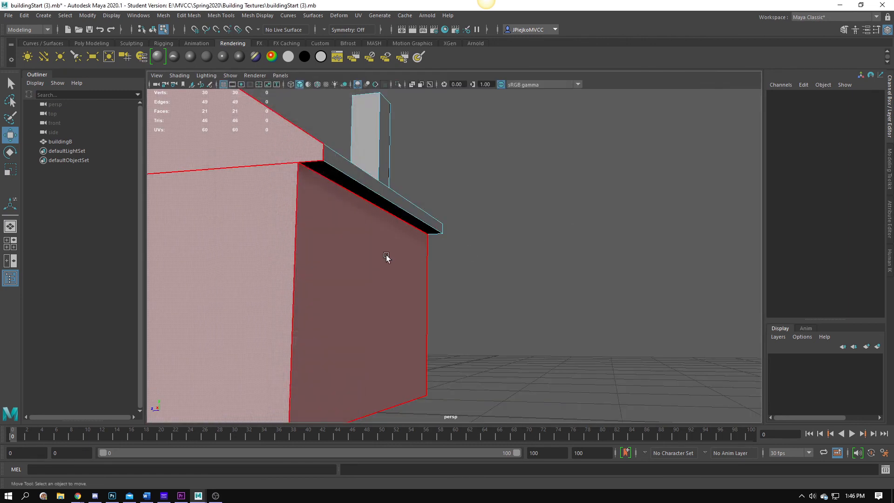
scroll(382, 270, "down", 5)
left_click(543, 334)
scroll(645, 293, "up", 3)
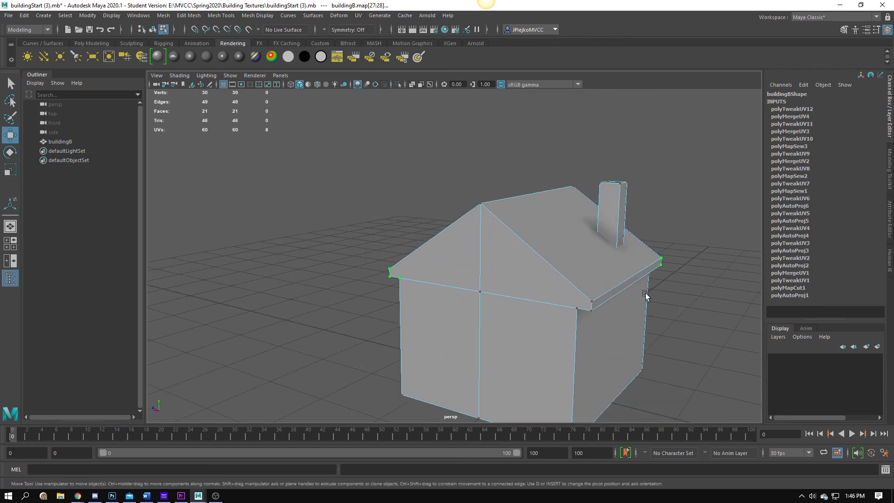
scroll(540, 170, "down", 3)
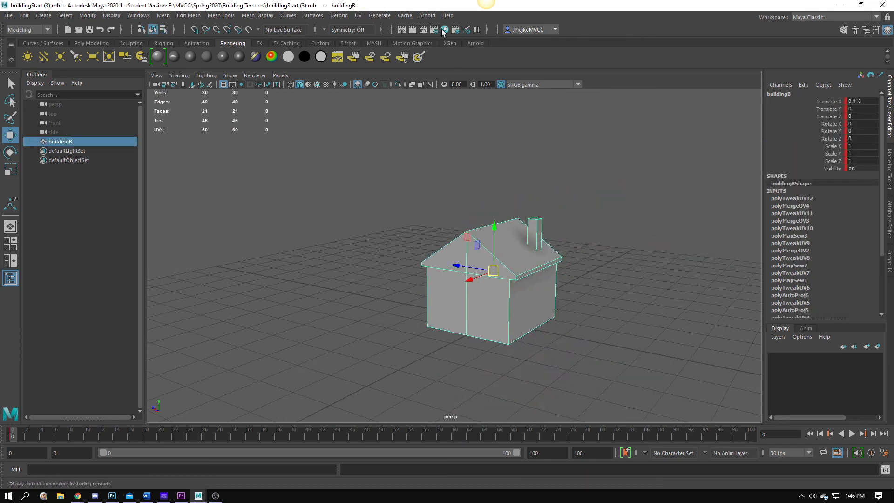
Reopen the UV Editor, apply the checker map to the building, and inspect the pattern on the walls and roof
left_click(357, 18)
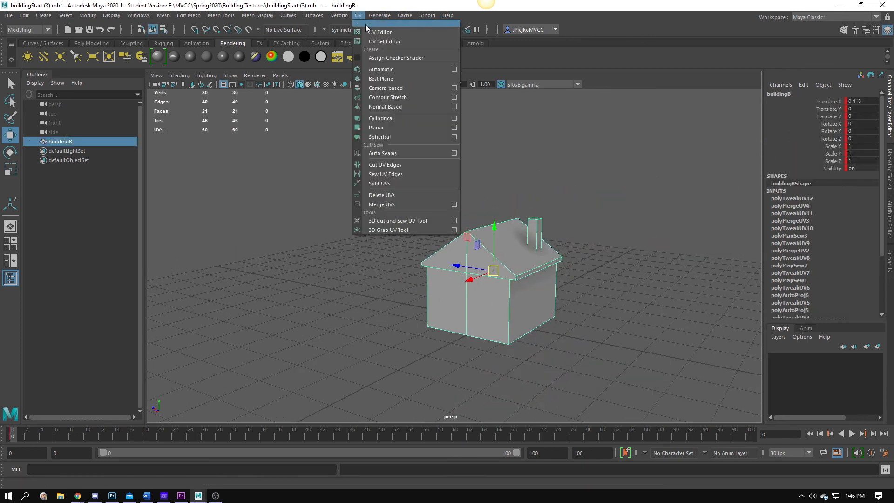
left_click(366, 26)
left_click(467, 121)
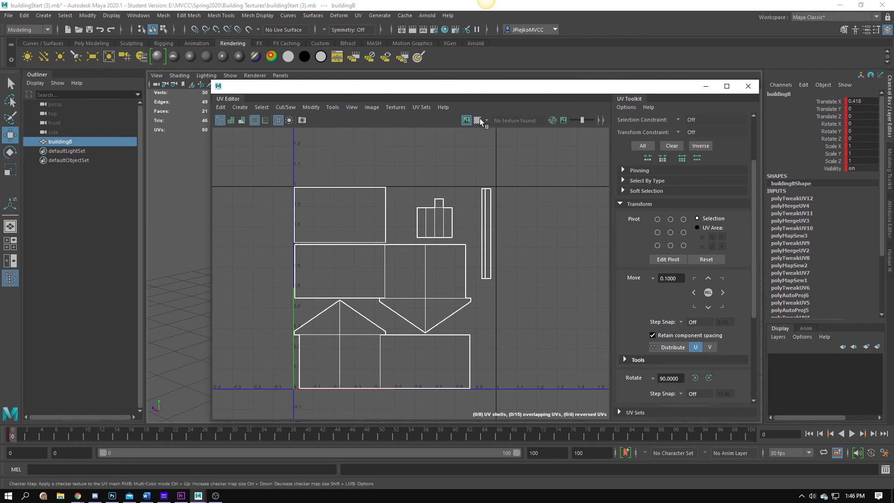
left_click_drag(363, 81, 601, 88)
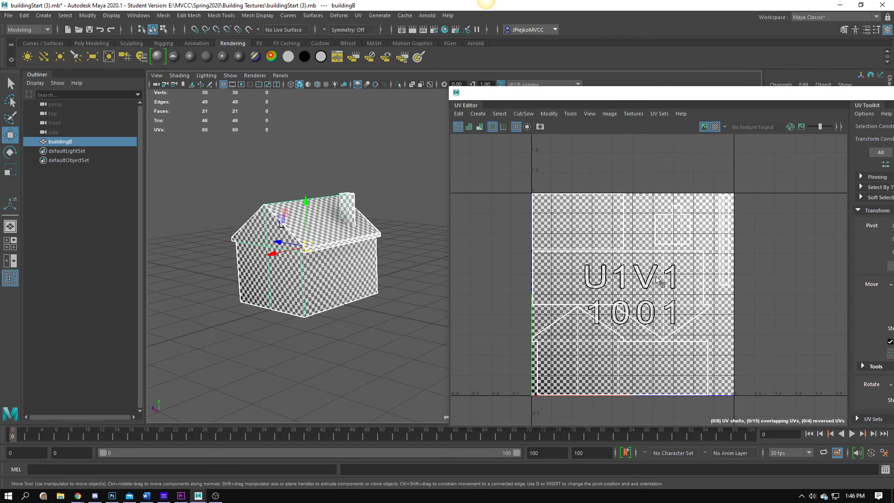
left_click_drag(365, 284, 415, 267, "alt")
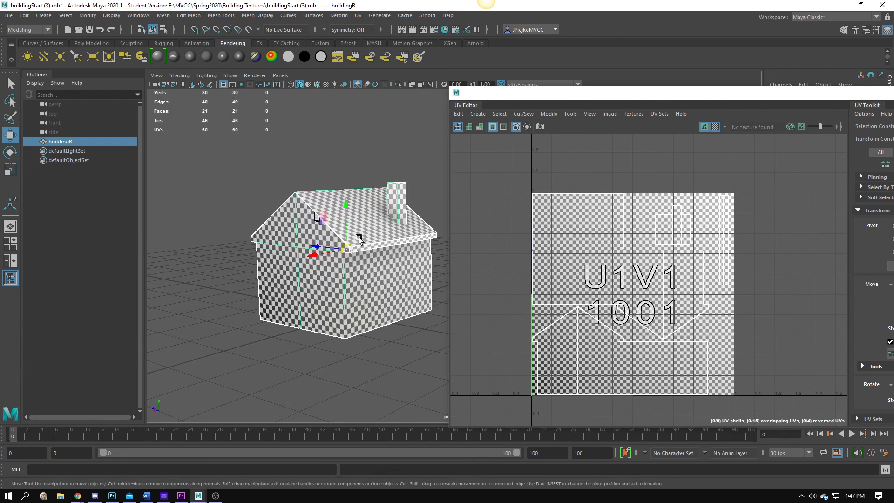